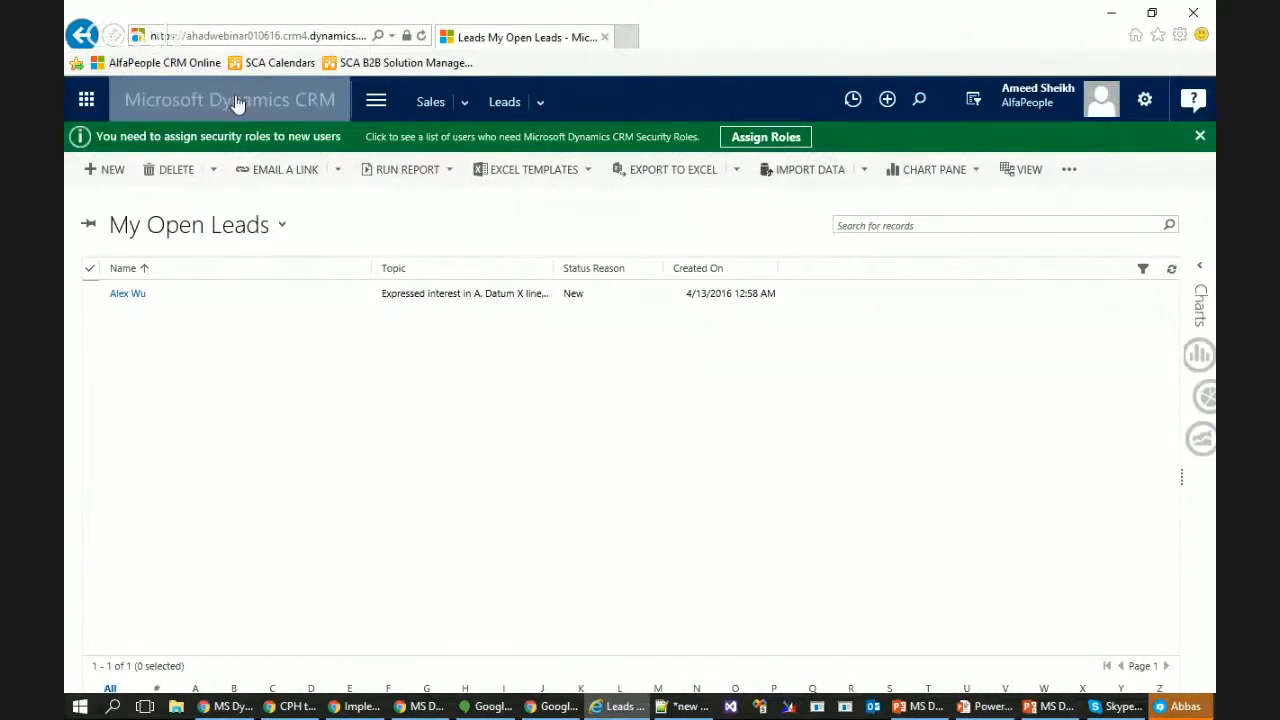
Open the Sales Activity Dashboard, then close the trial help pane and the notice about assigning security roles
left_click(232, 102)
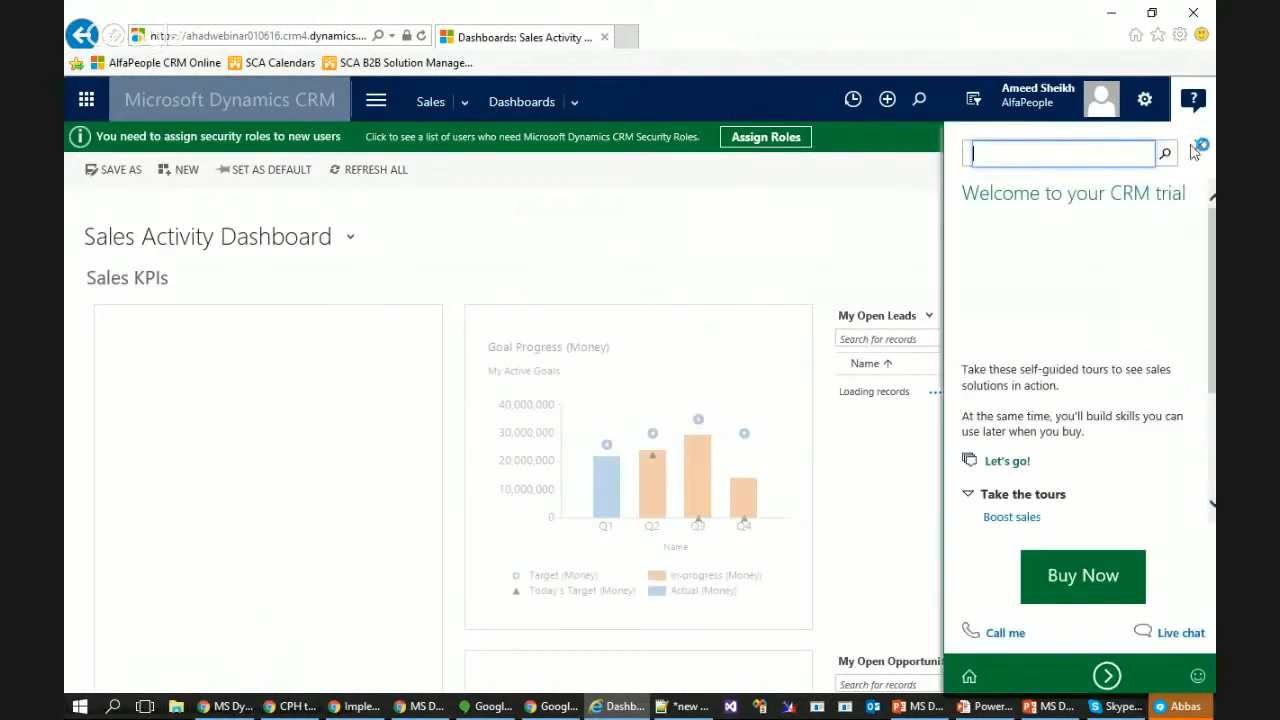
left_click(1200, 146)
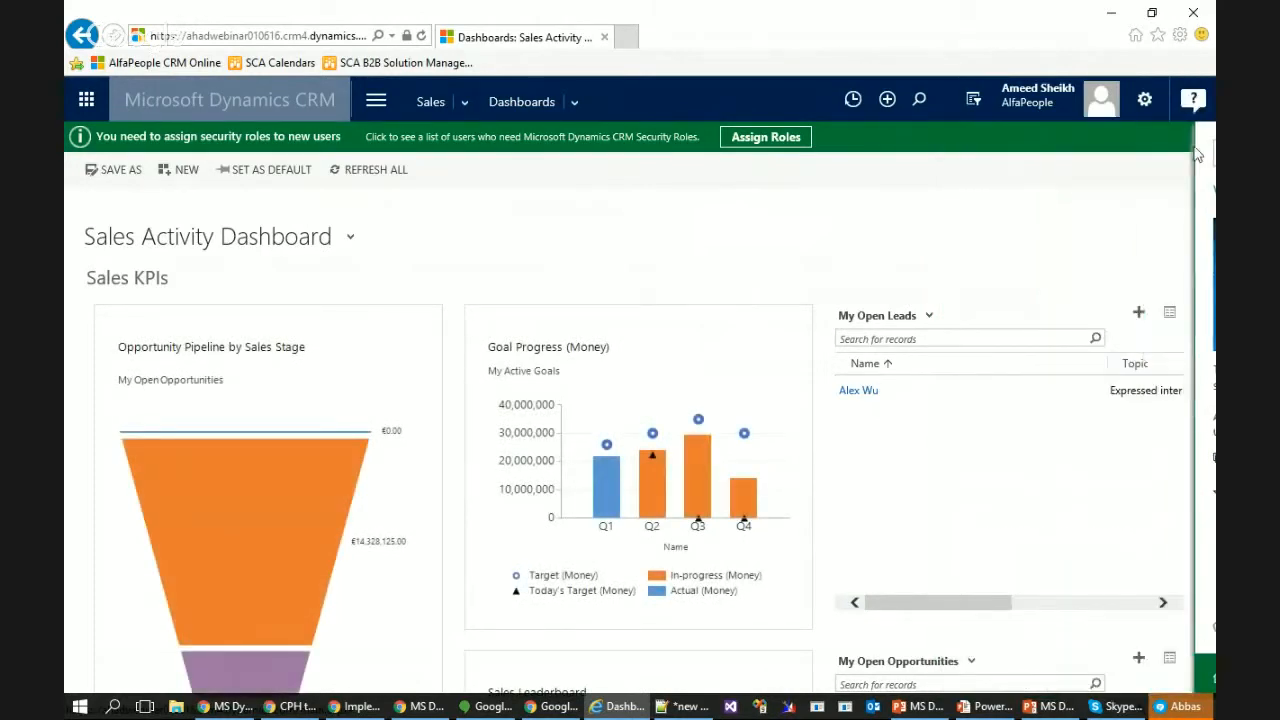
left_click(1200, 138)
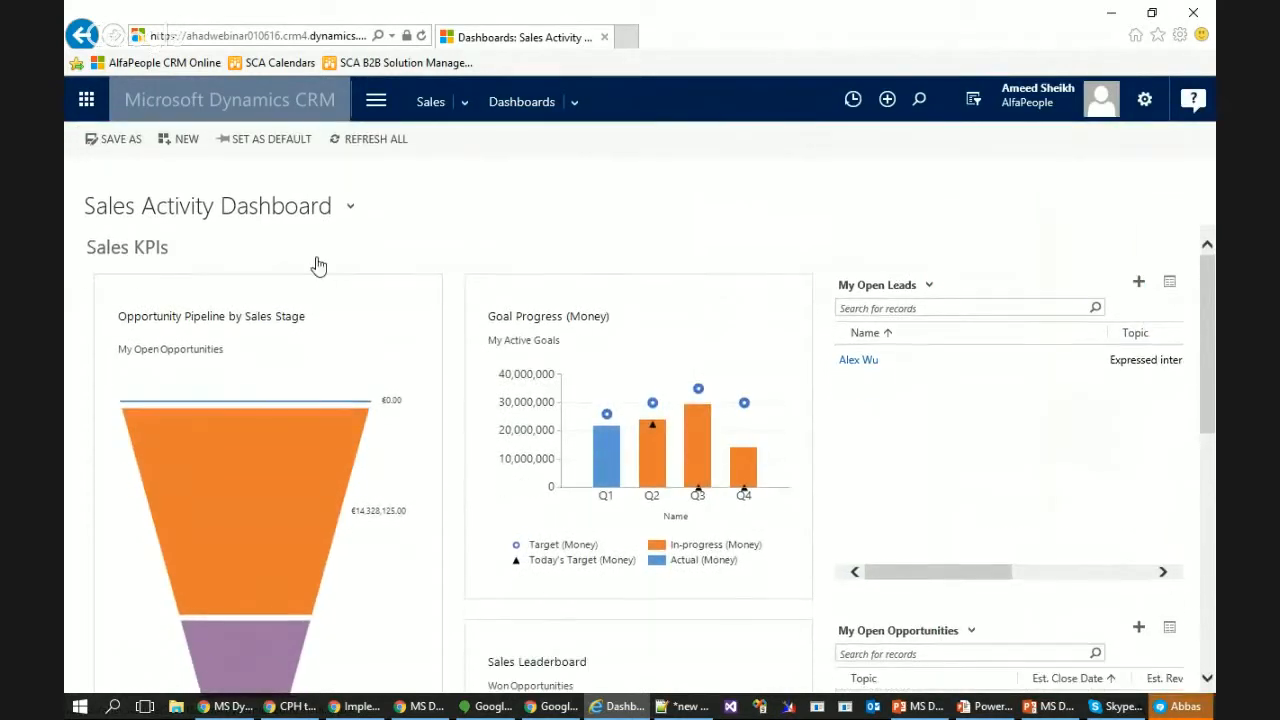
Open the Teams list from the Security area of the system settings
left_click(384, 110)
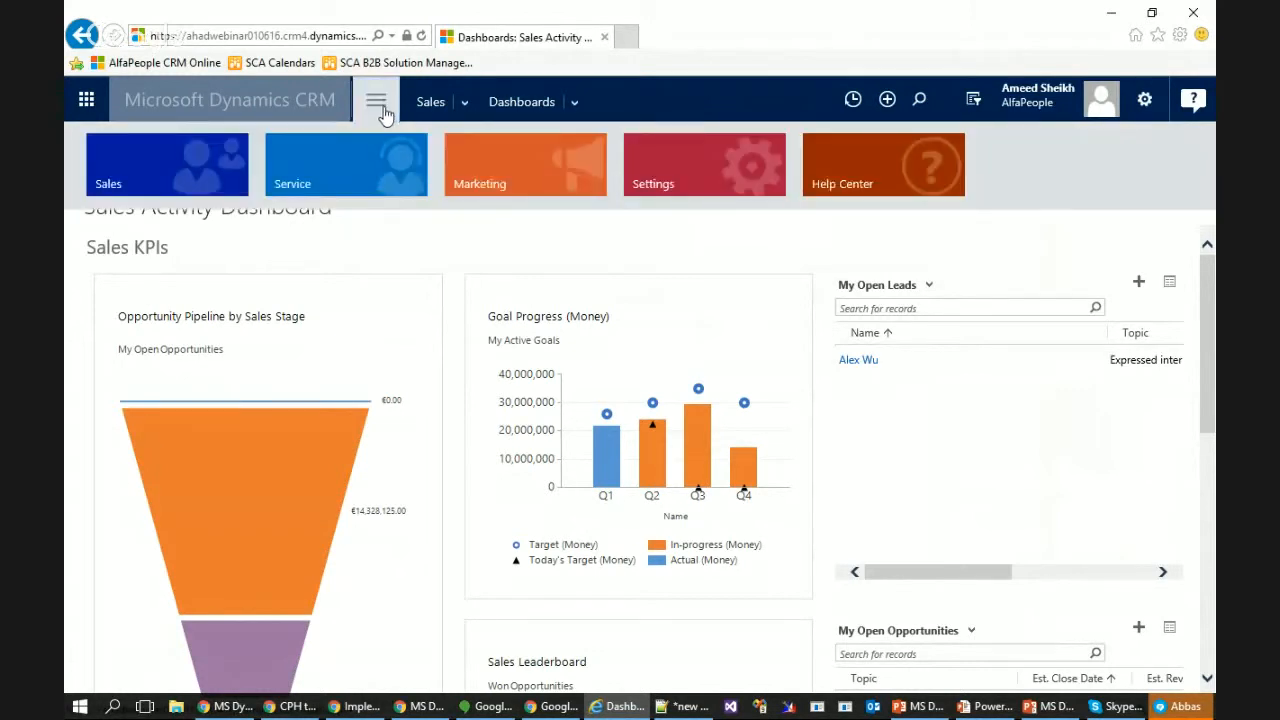
left_click(701, 145)
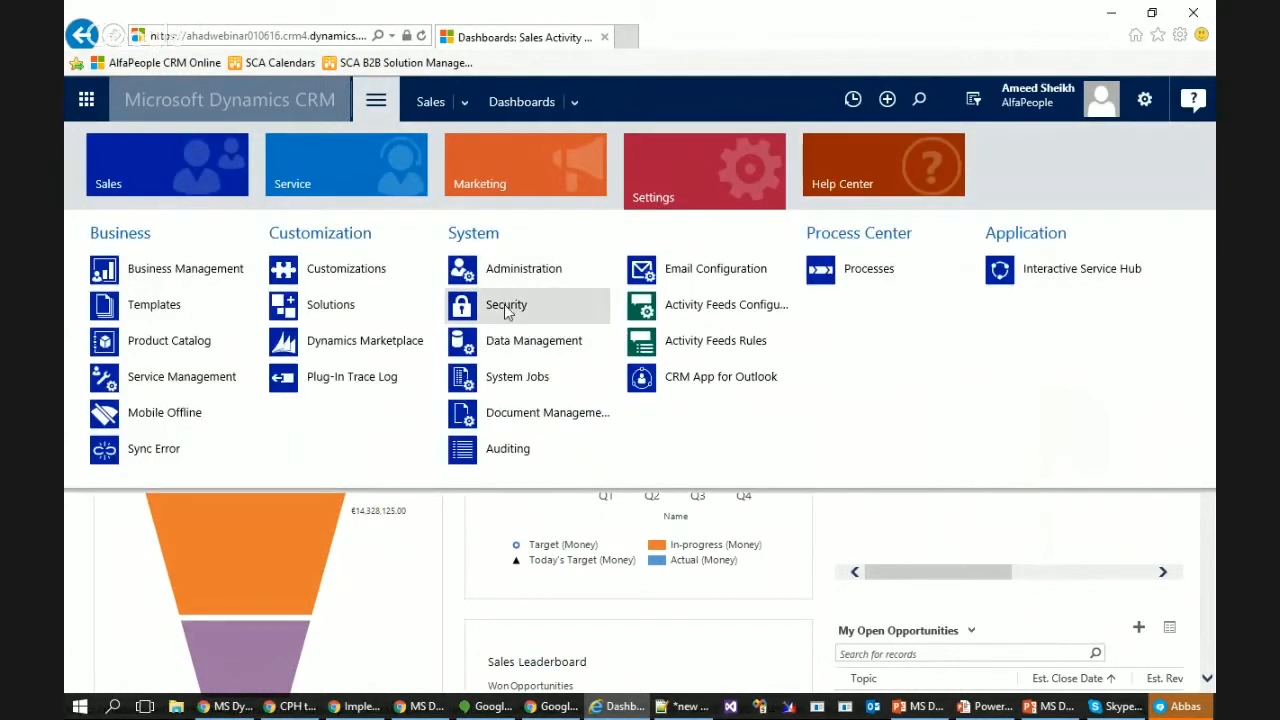
left_click(506, 307)
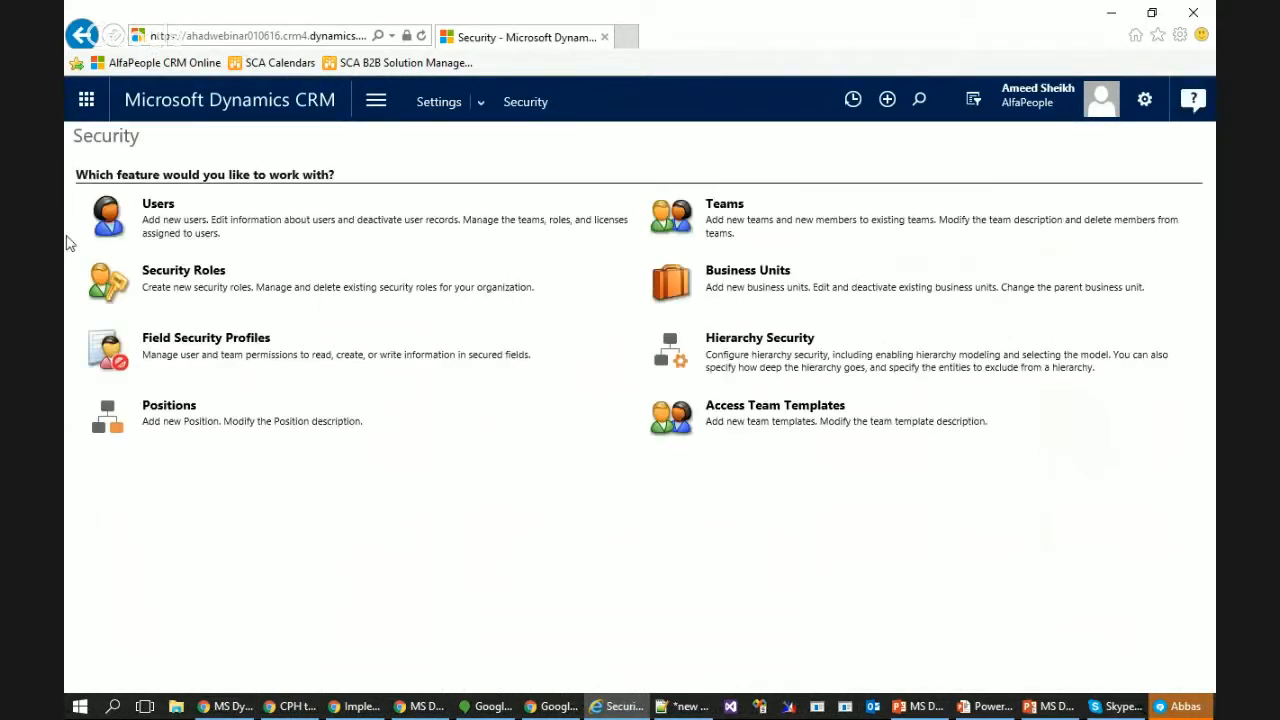
left_click(727, 214)
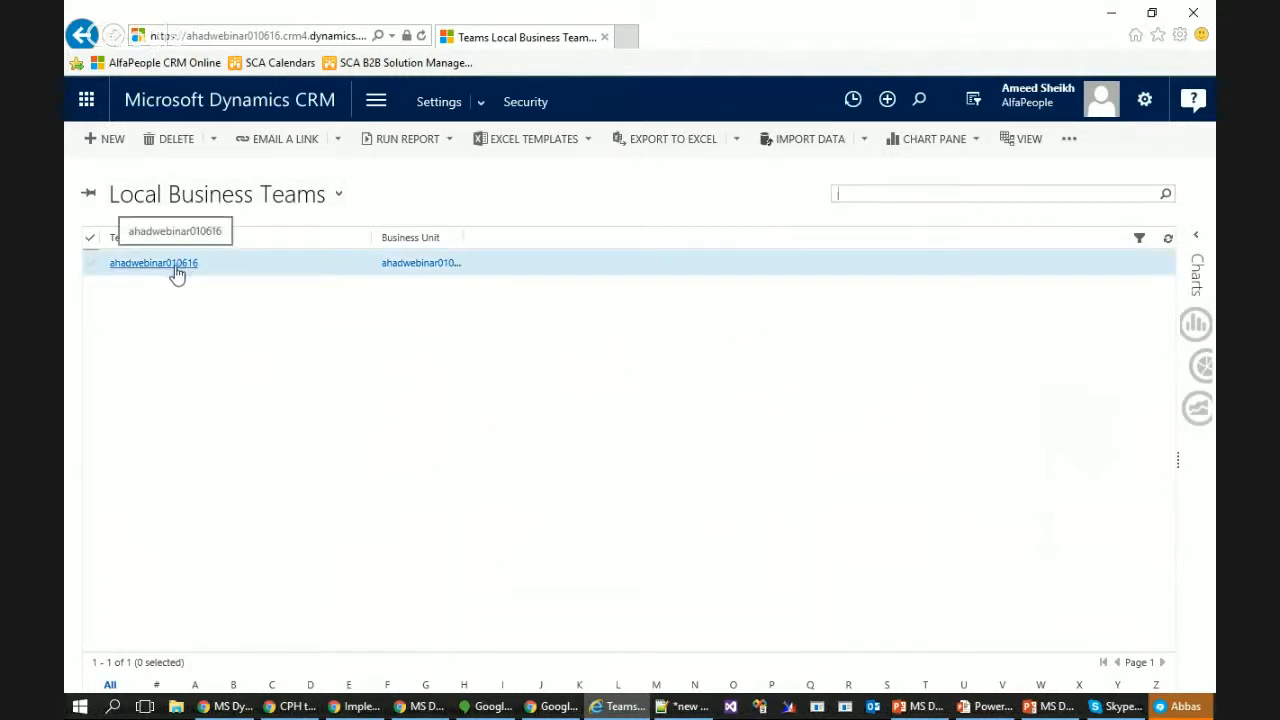
Switch the team list to the All Teams view and open the ahadwebinar010616 team record in full screen
left_click(338, 194)
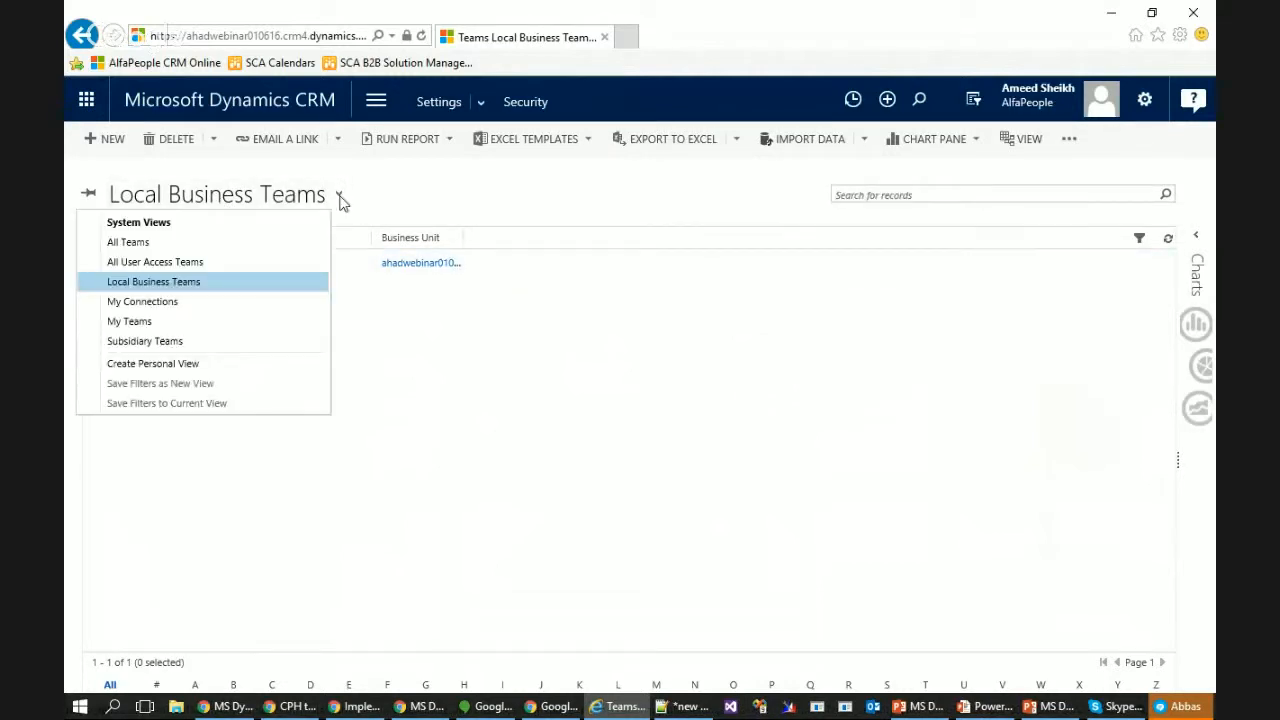
left_click(213, 249)
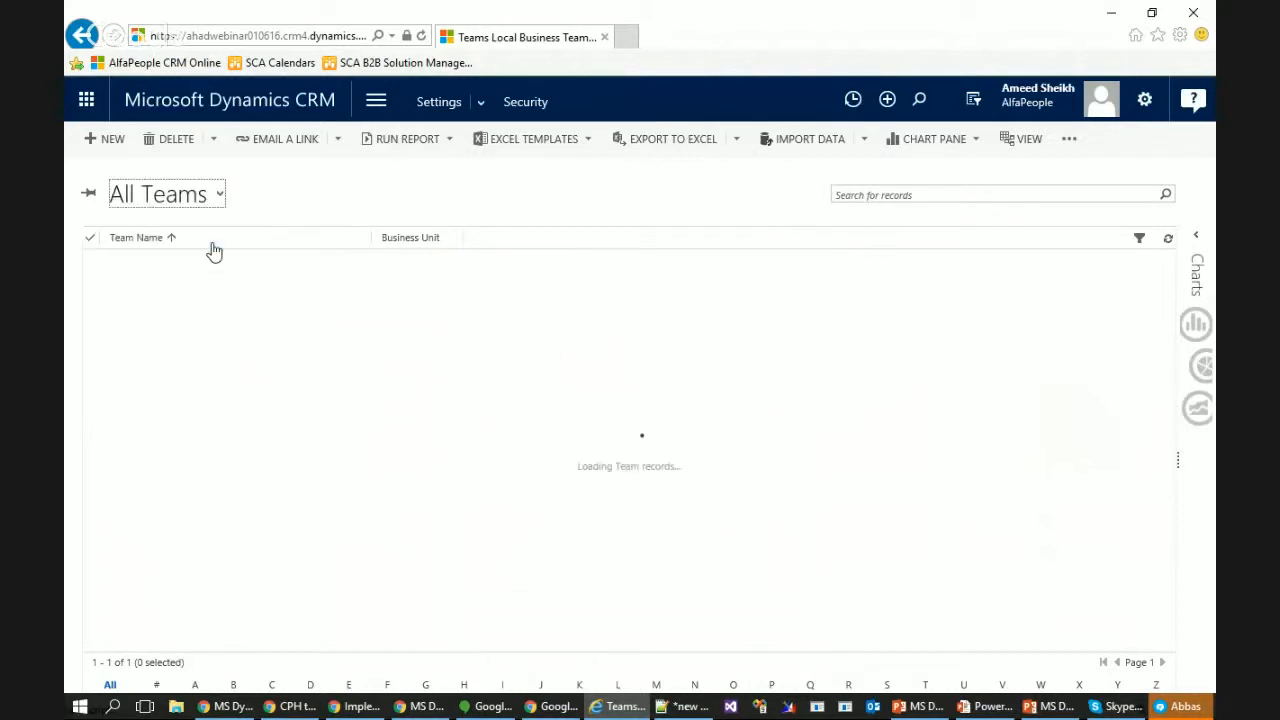
left_click(140, 266)
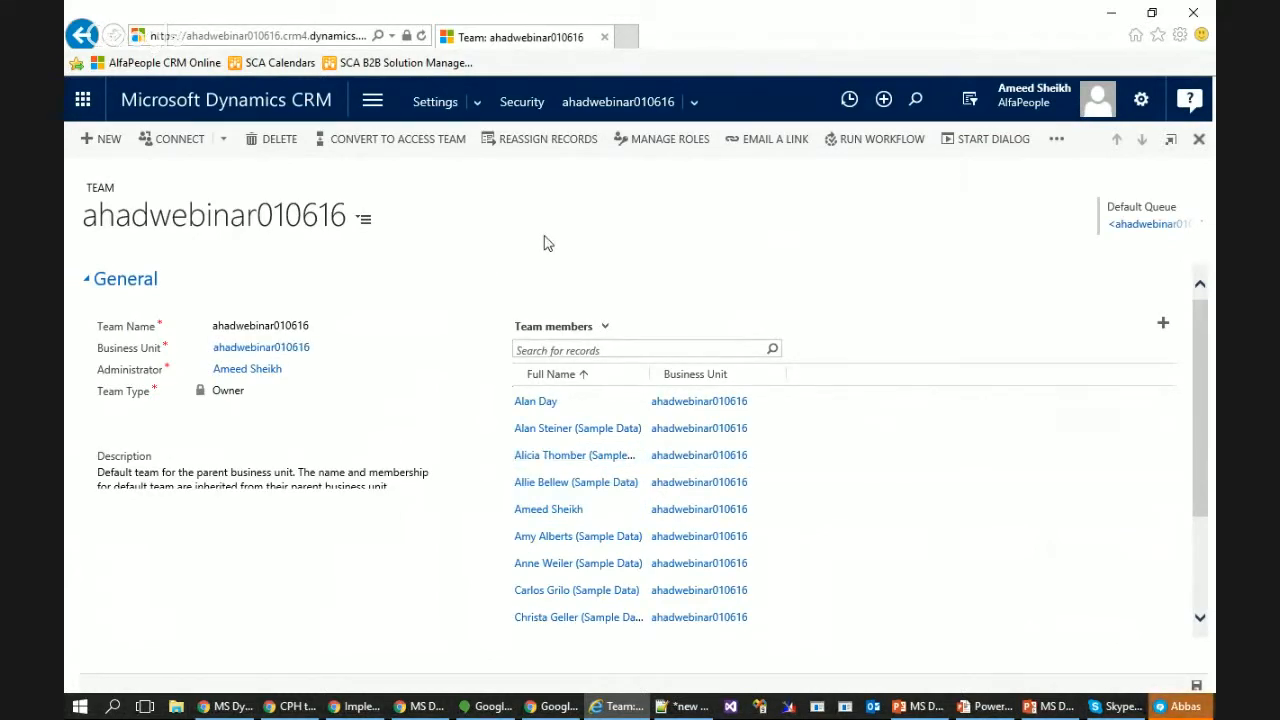
key("F11")
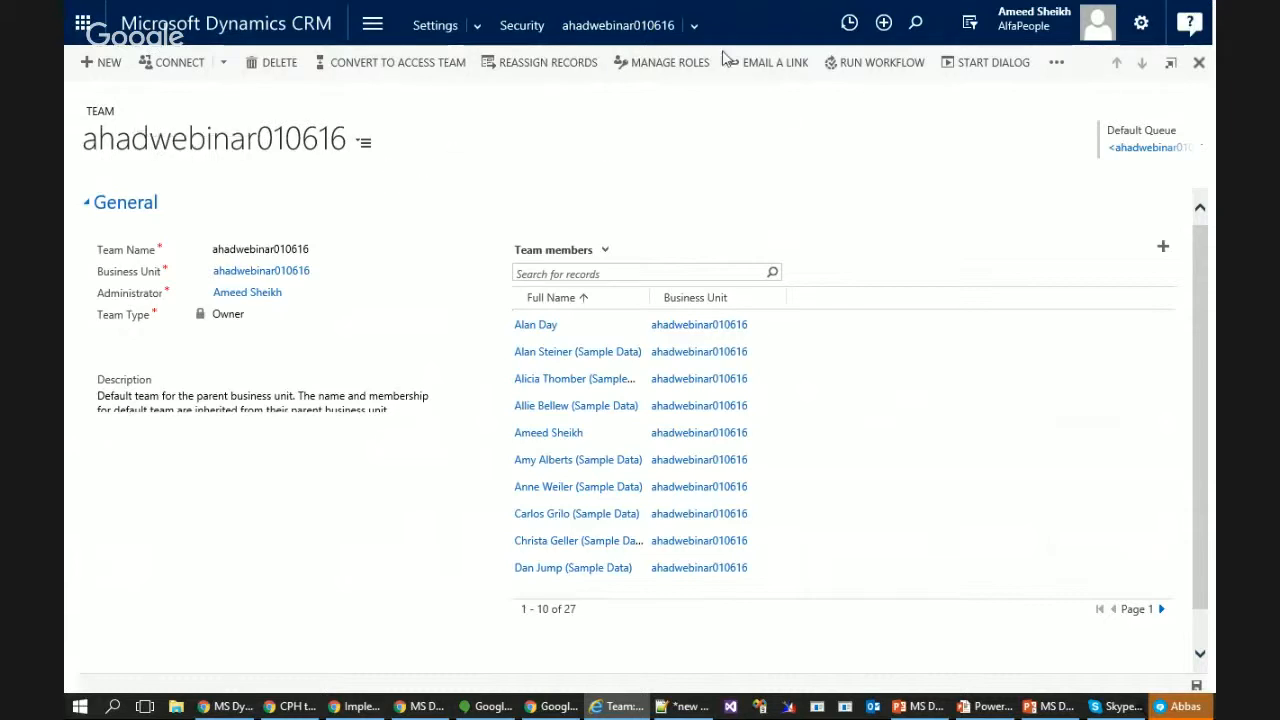
Examine the security roles that can be applied to the ahadwebinar010616 team and cancel without applying changes
left_click(670, 62)
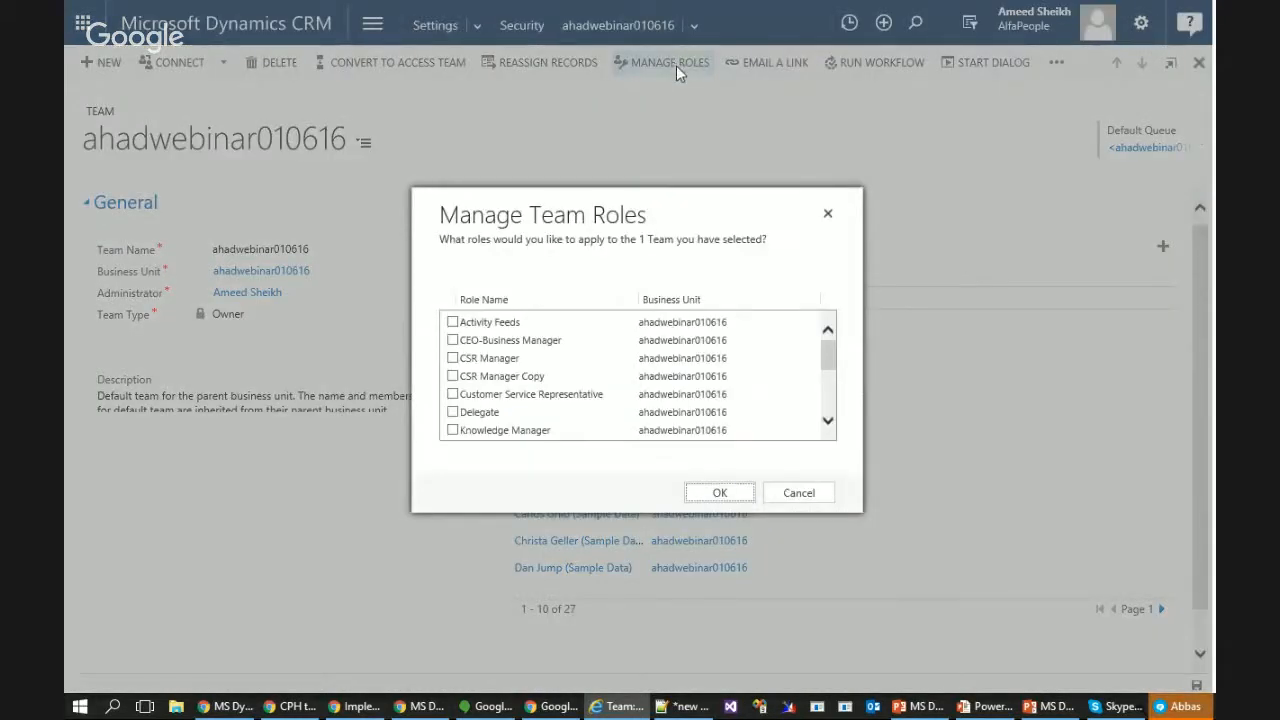
left_click_drag(829, 360, 834, 437)
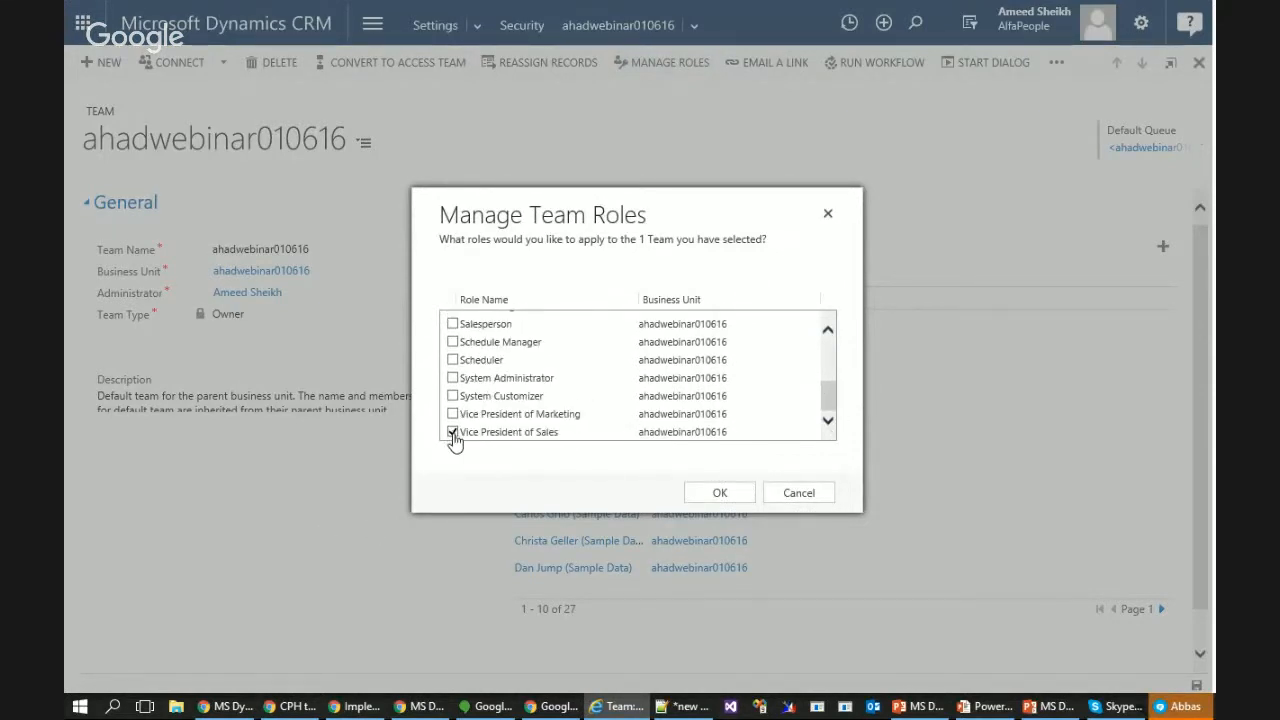
left_click(799, 493)
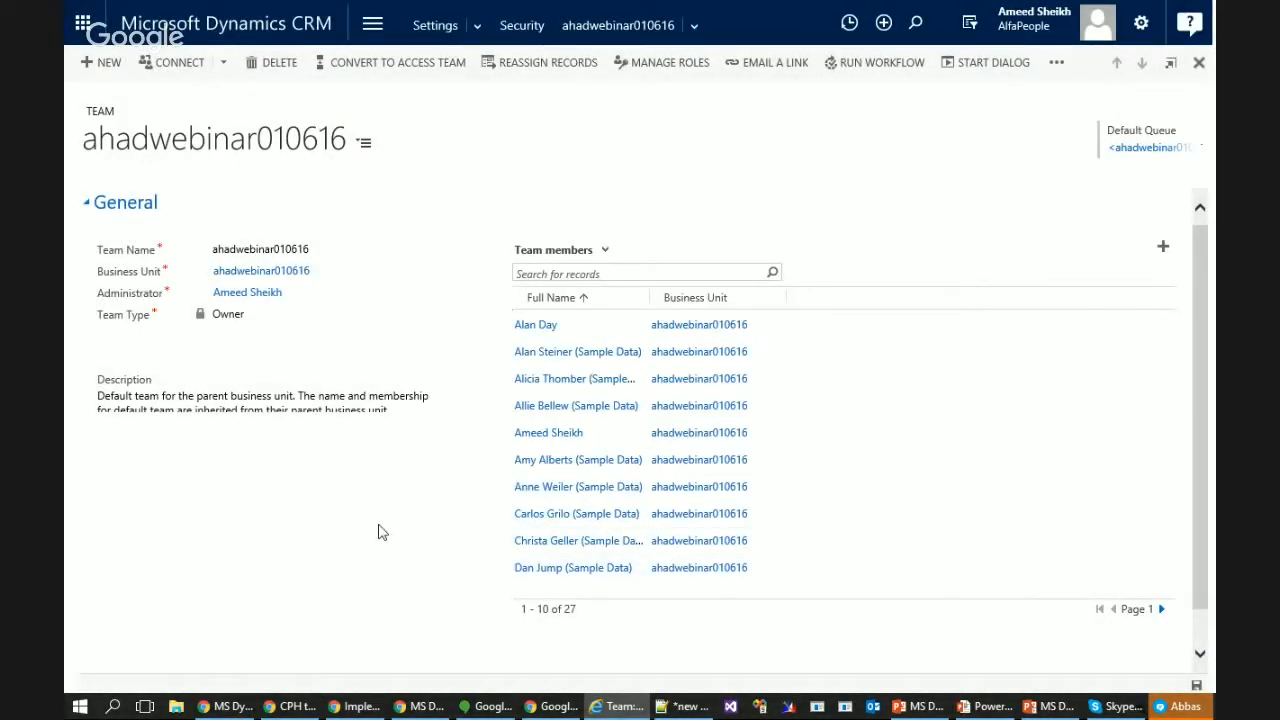
Go to the Sales accounts list and open the Alpine Ski House account
left_click(370, 30)
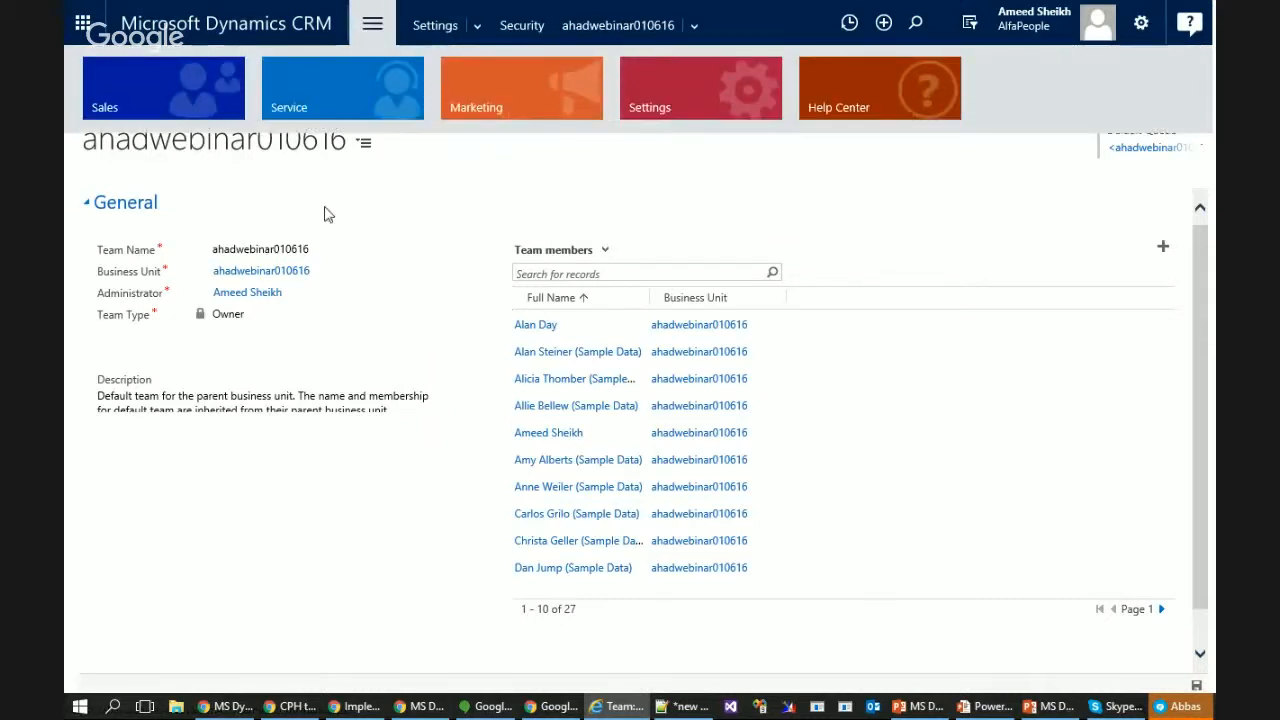
left_click(380, 191)
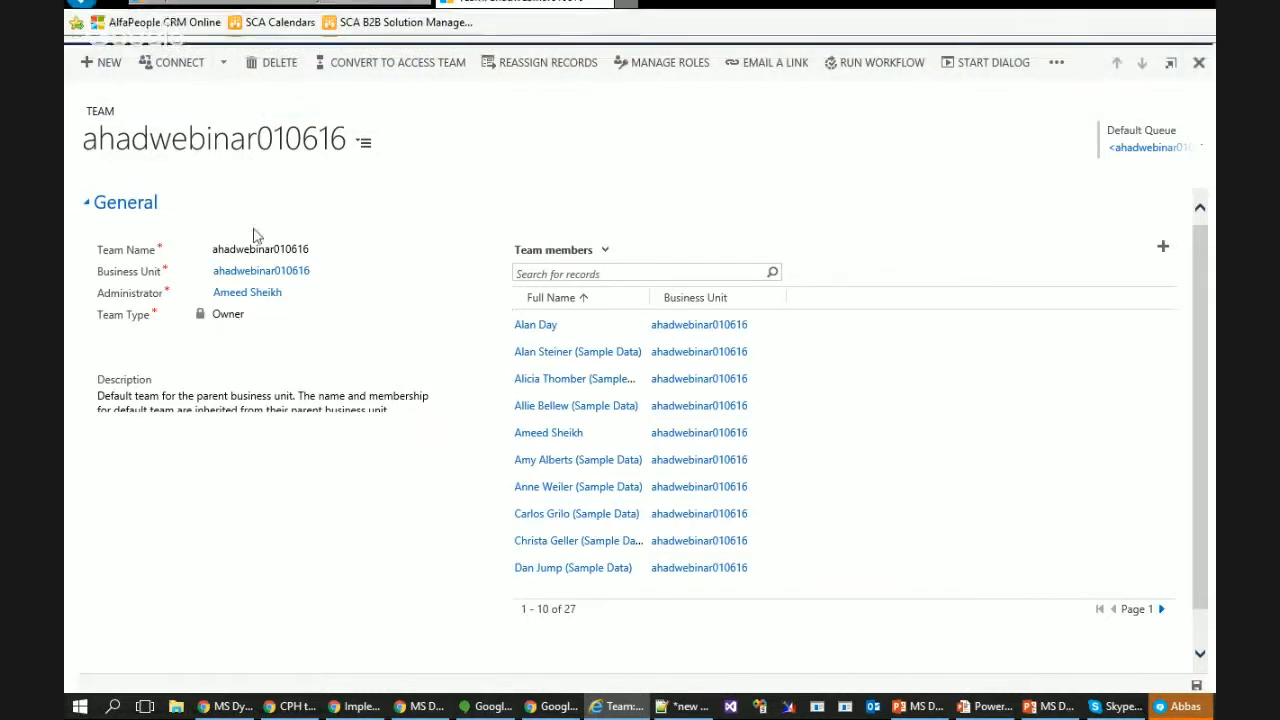
left_click(372, 26)
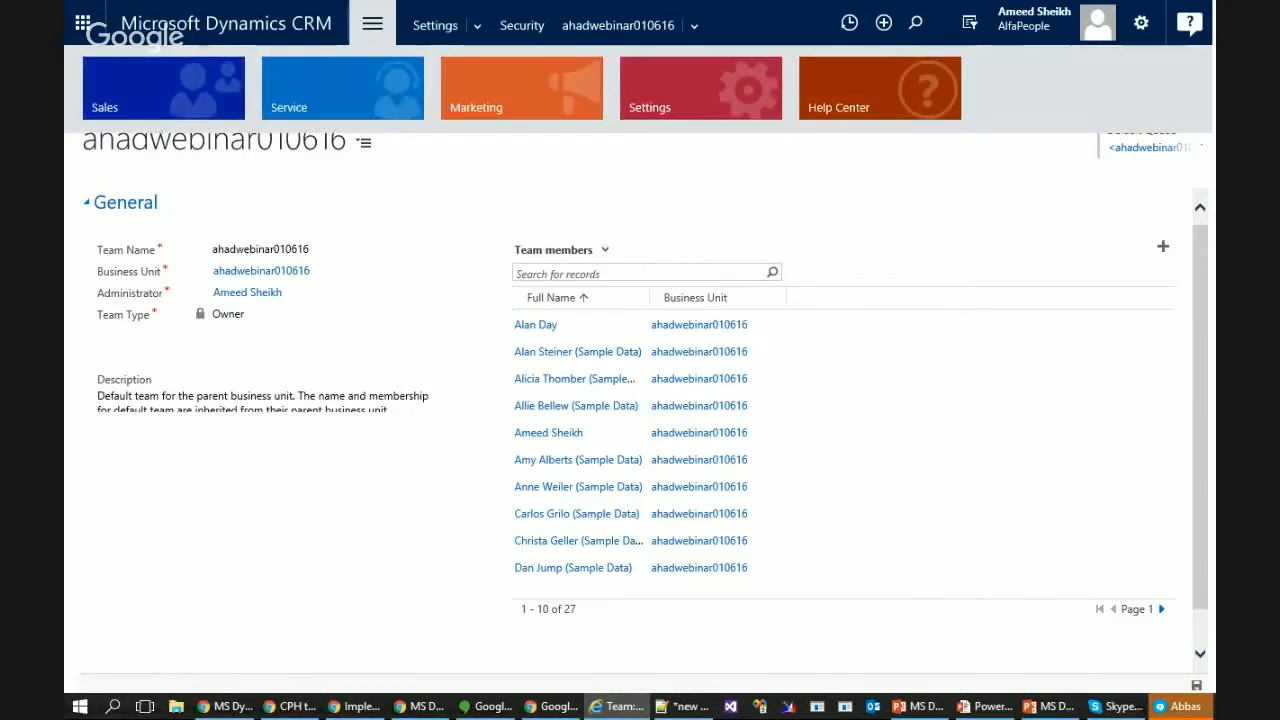
left_click(98, 117)
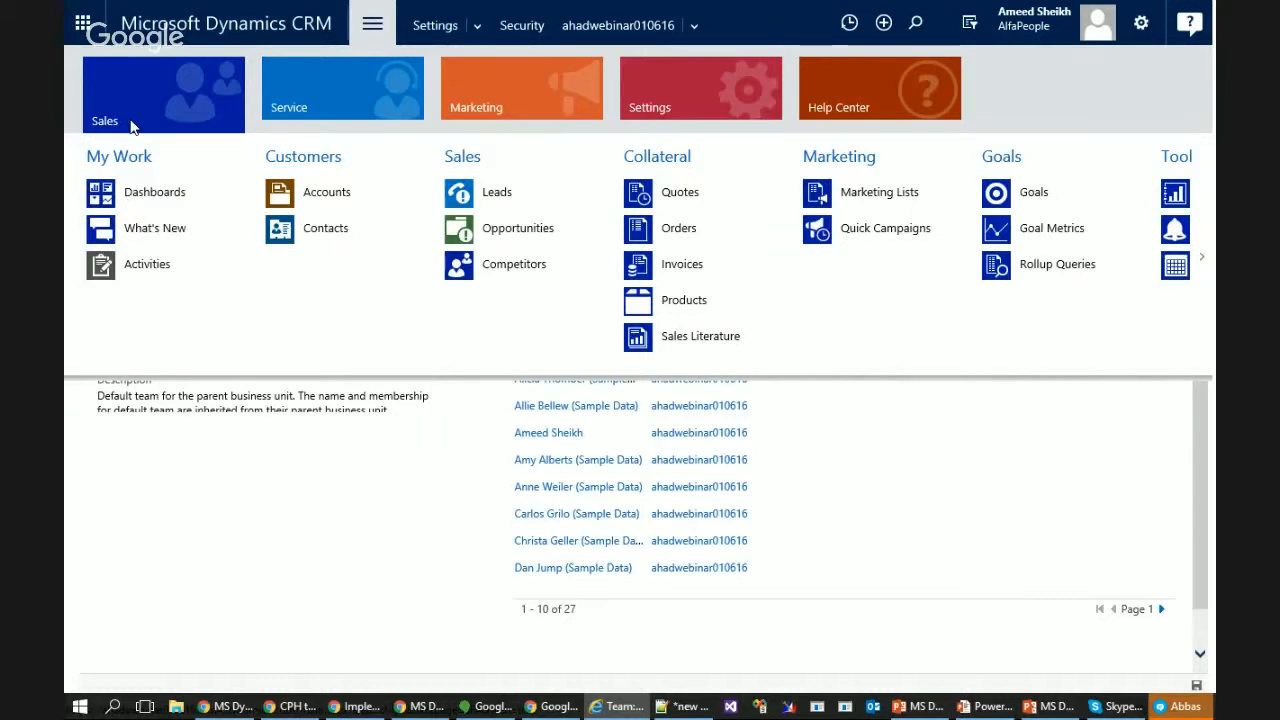
left_click(316, 200)
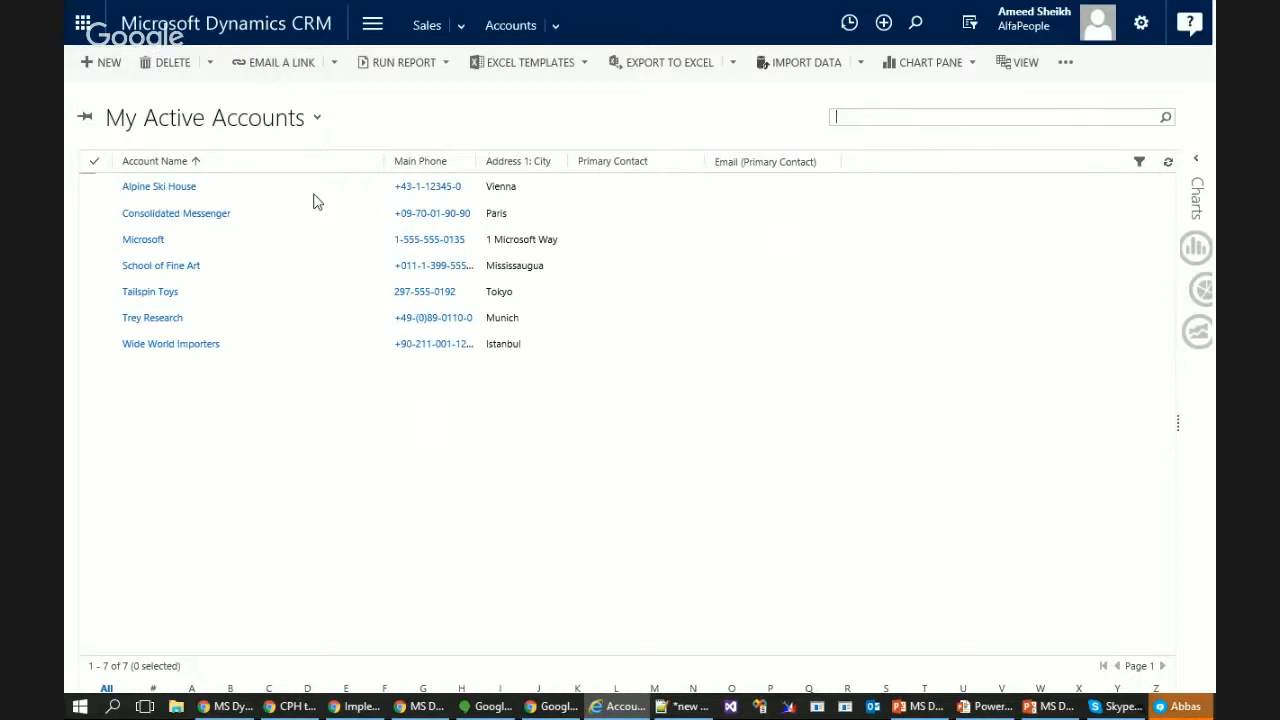
left_click(160, 190)
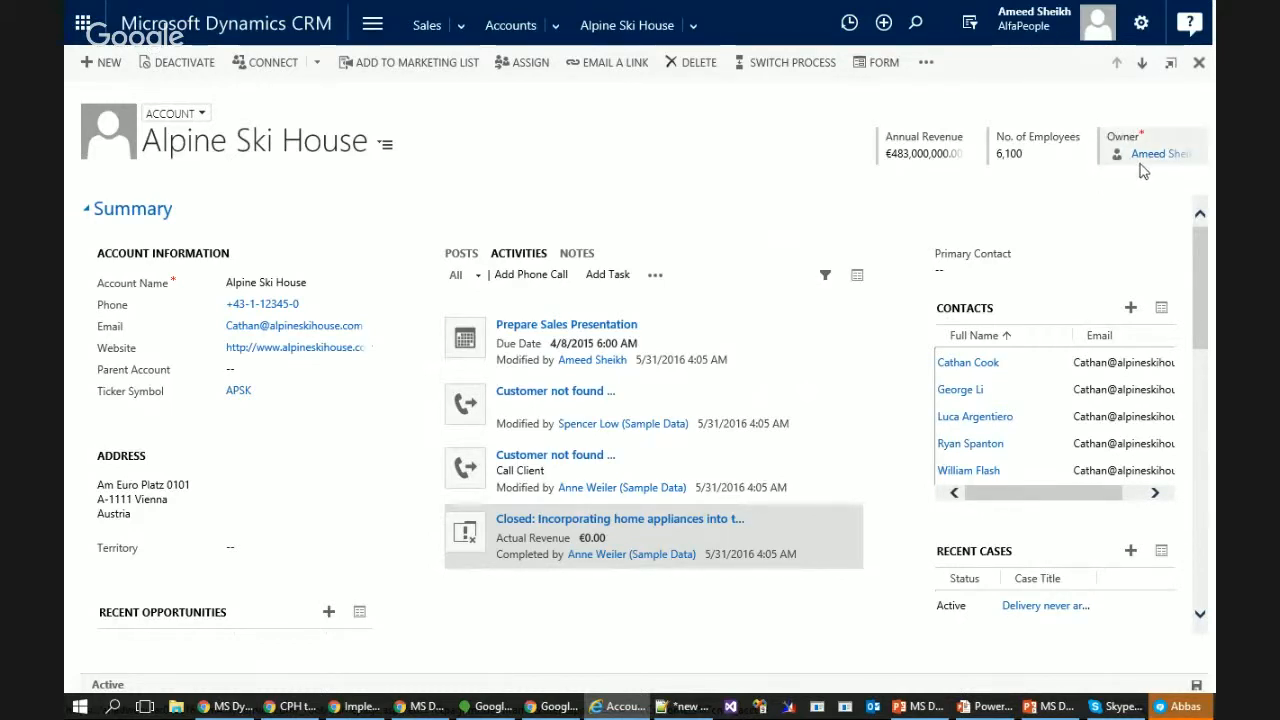
Start assigning the Alpine Ski House account and set Assign to to User or team
left_click(520, 64)
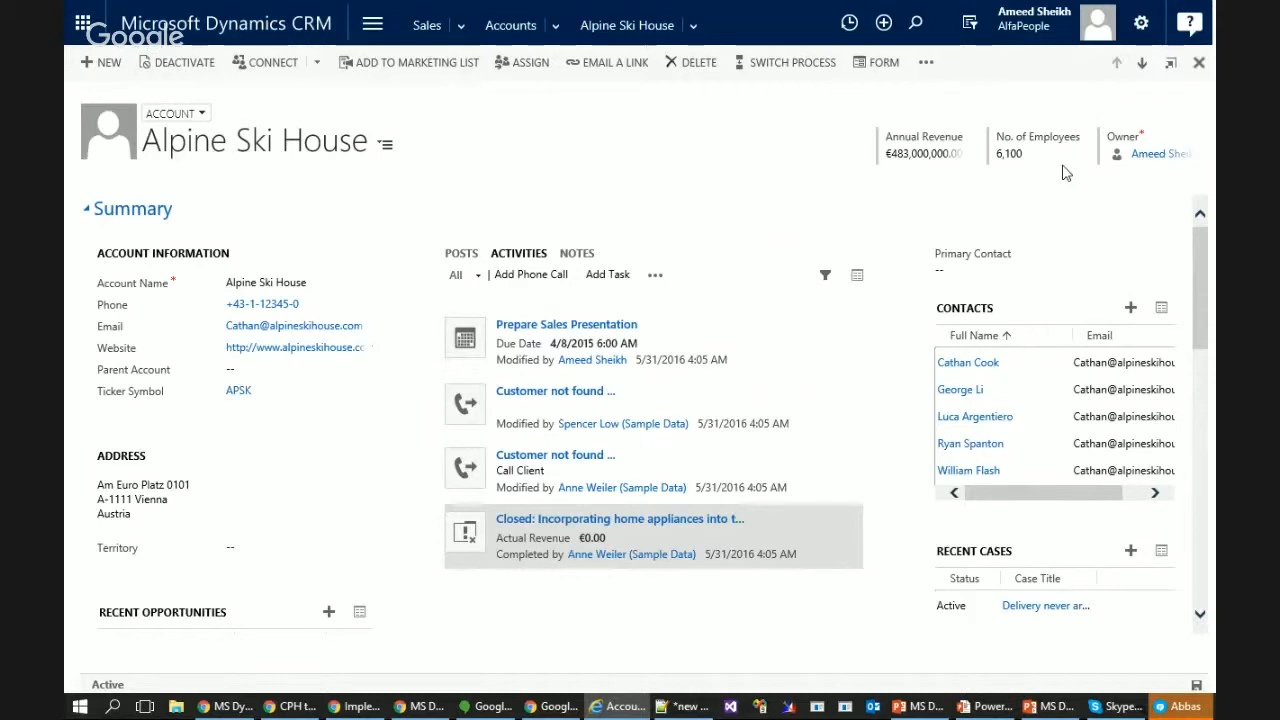
left_click(530, 62)
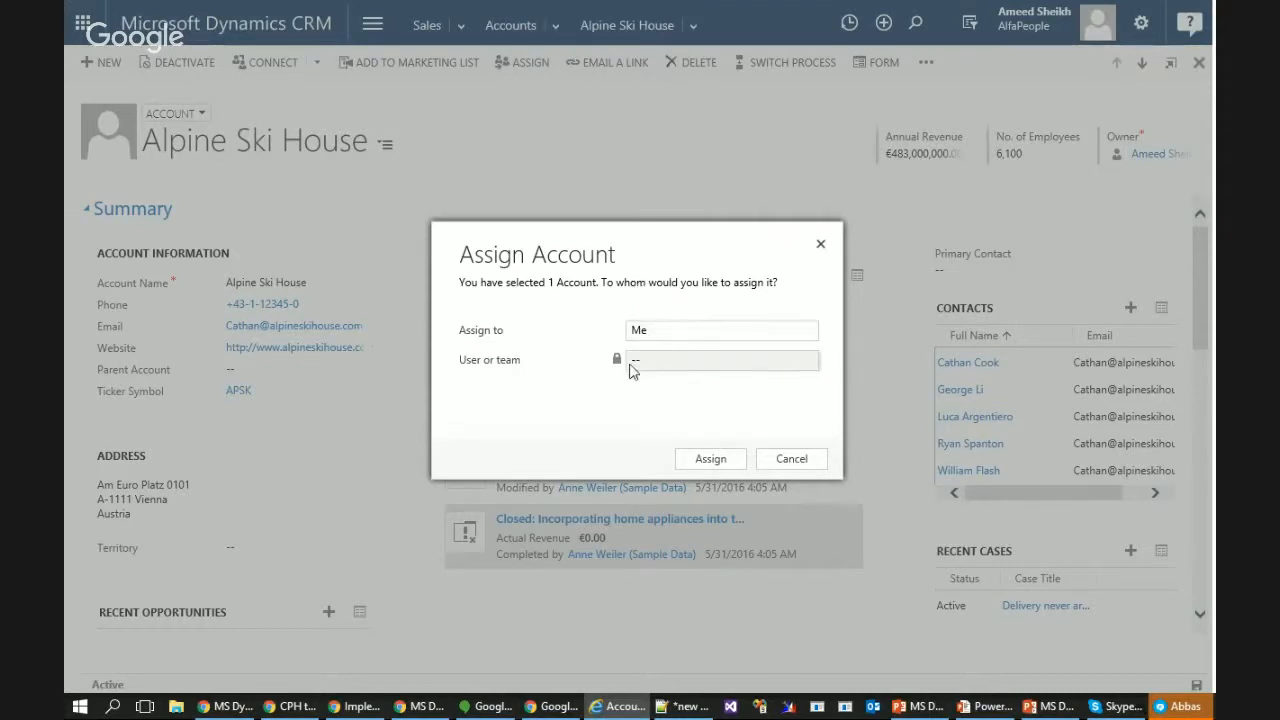
left_click(639, 333)
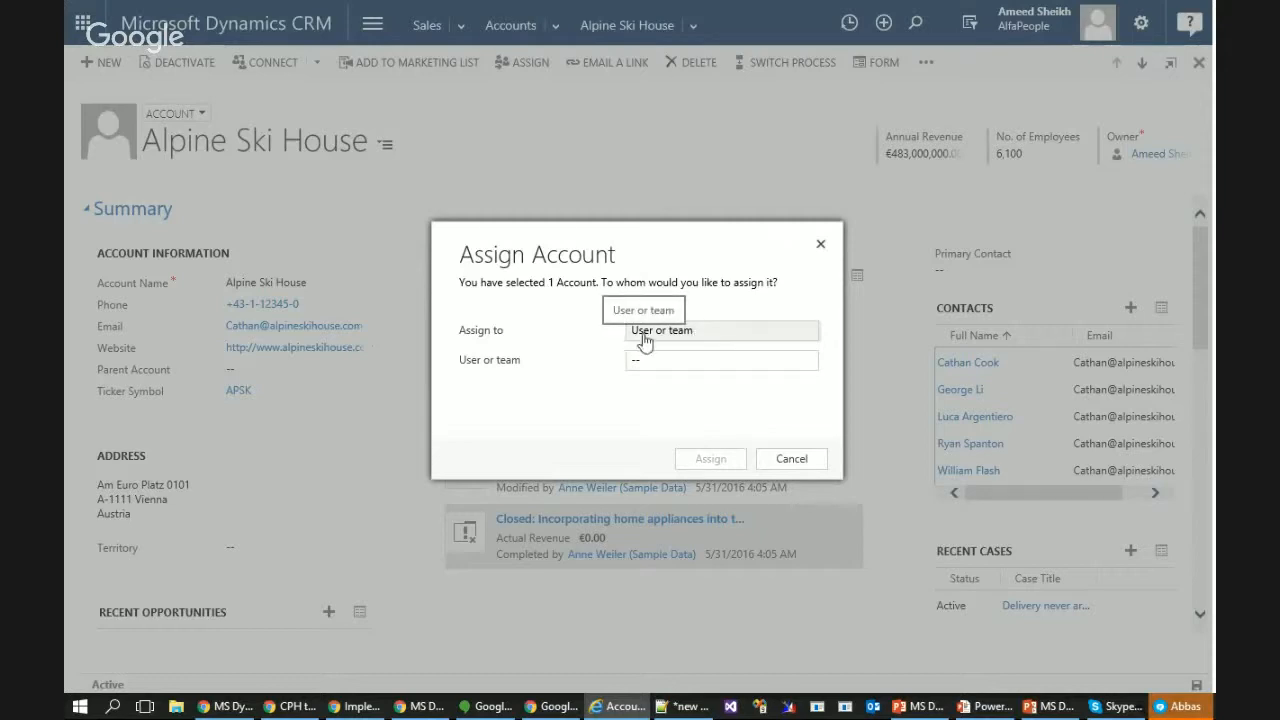
left_click(667, 337)
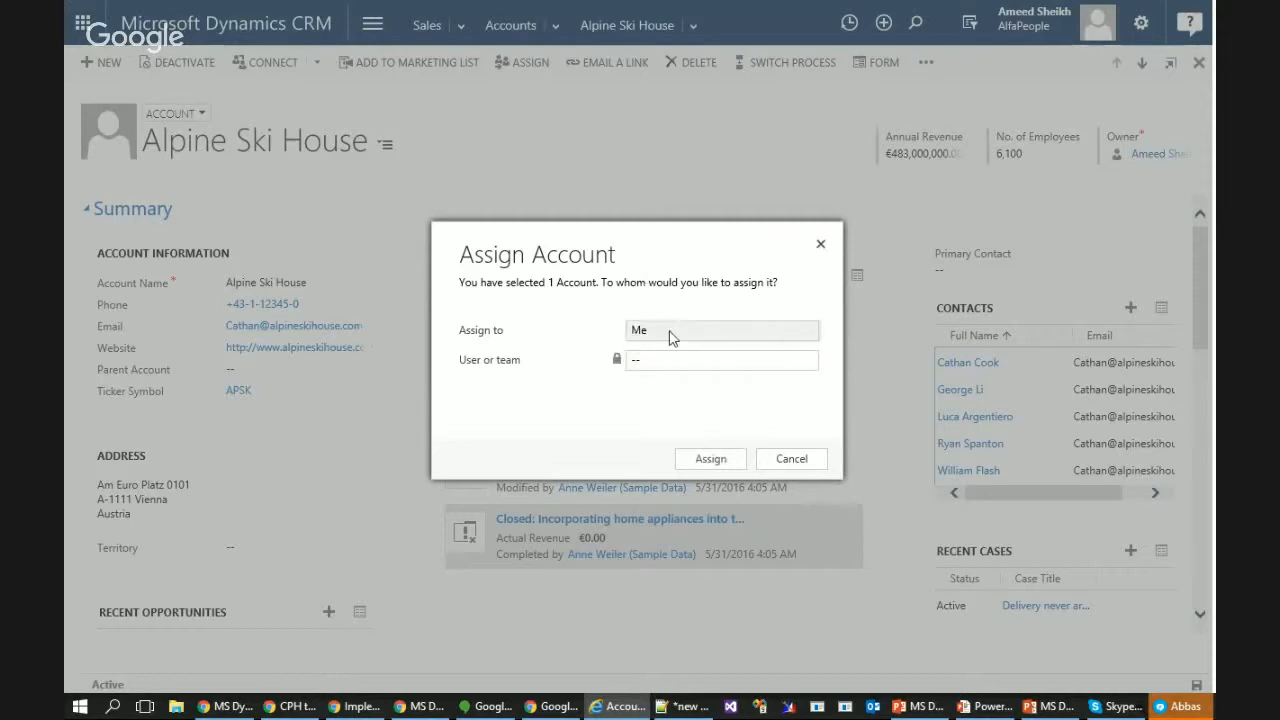
left_click(667, 337)
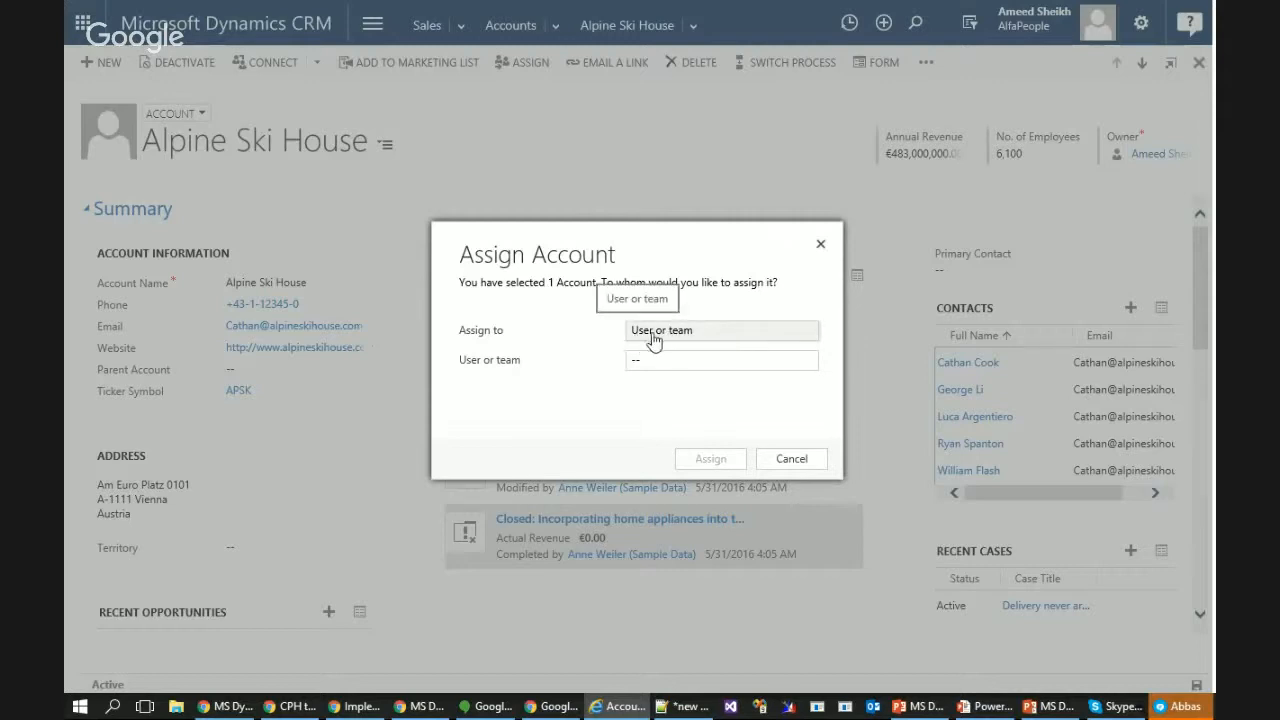
left_click(659, 340)
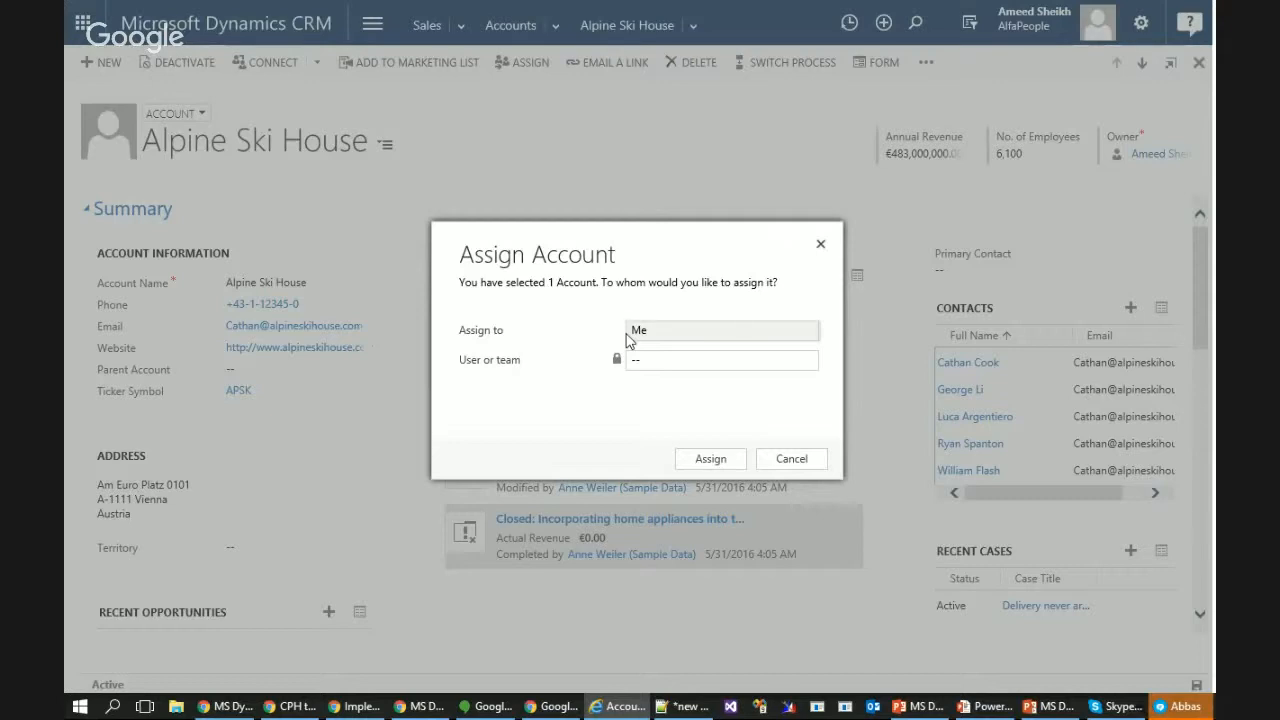
left_click(694, 335)
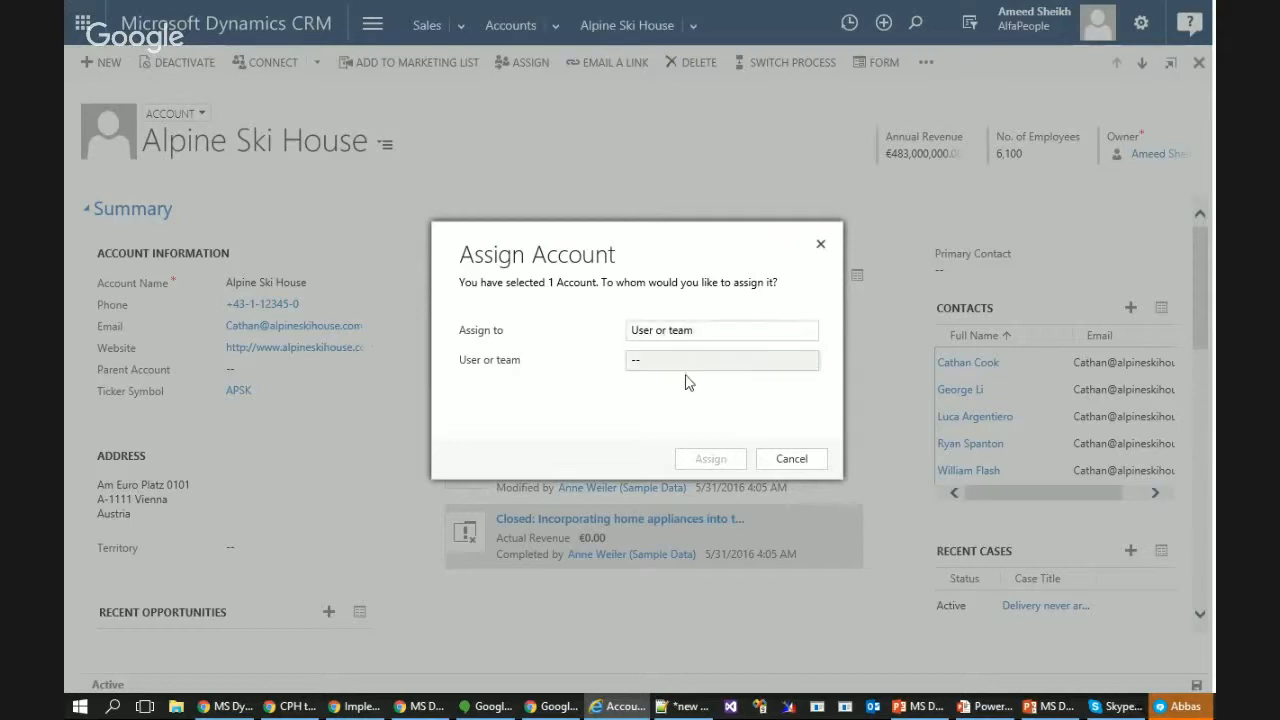
Look up records of type Team and add ahadwebinar010616 as the assignee, declining to send the error report
left_click(807, 362)
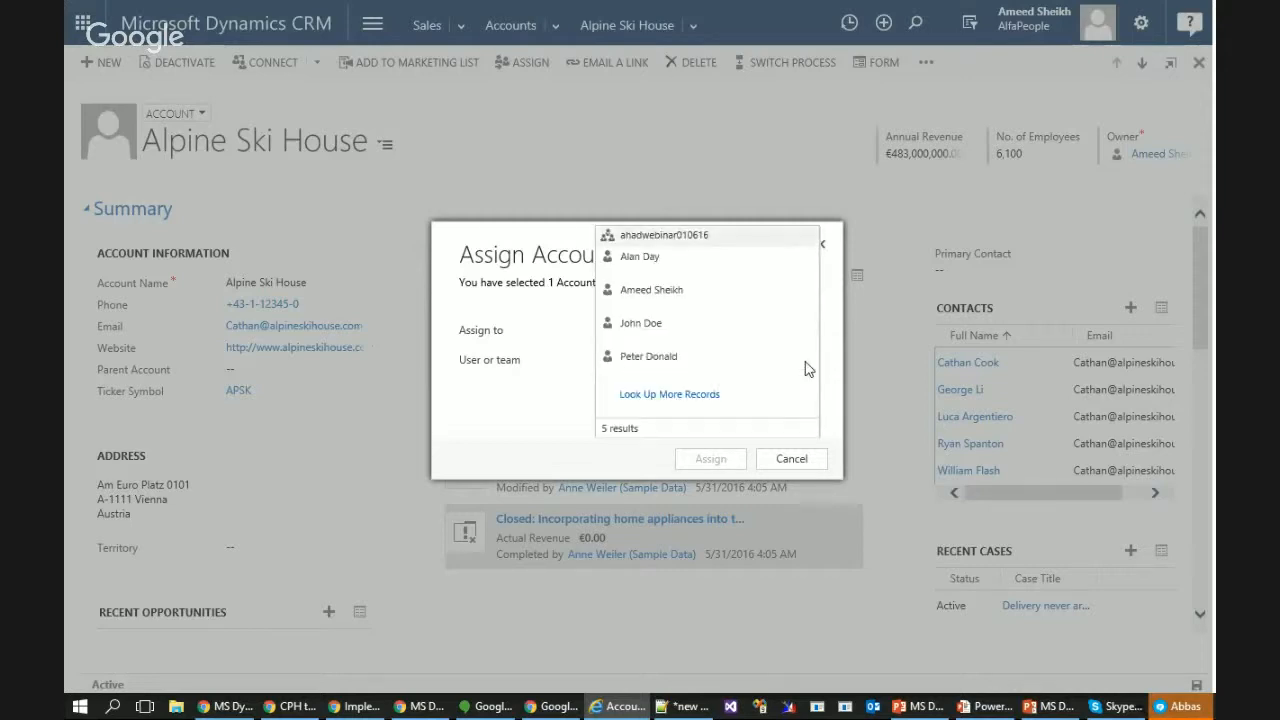
left_click(670, 396)
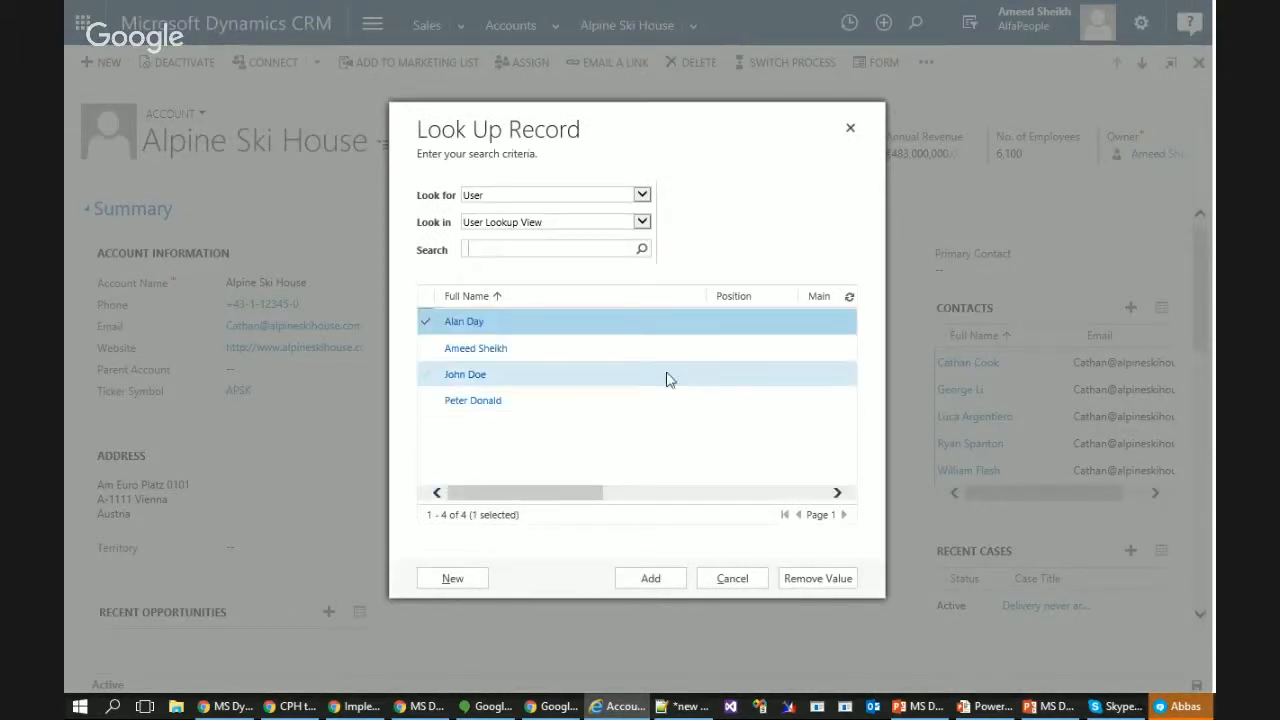
left_click(642, 196)
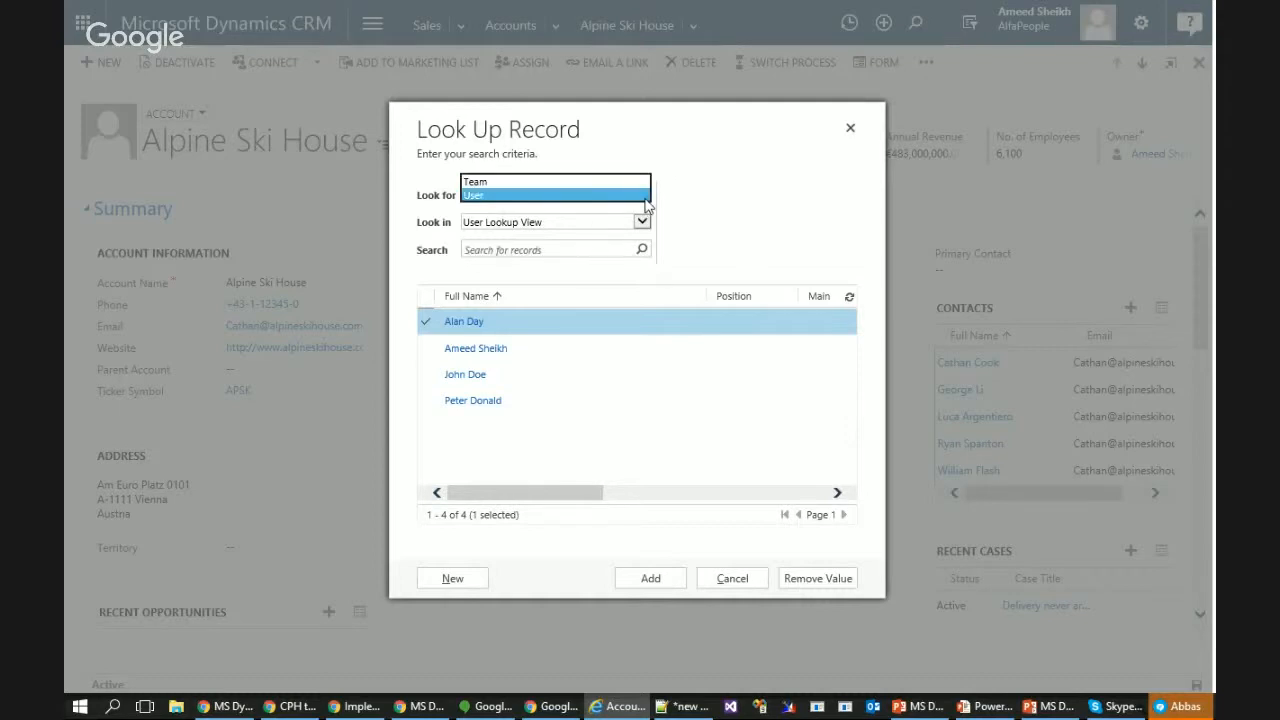
left_click(490, 183)
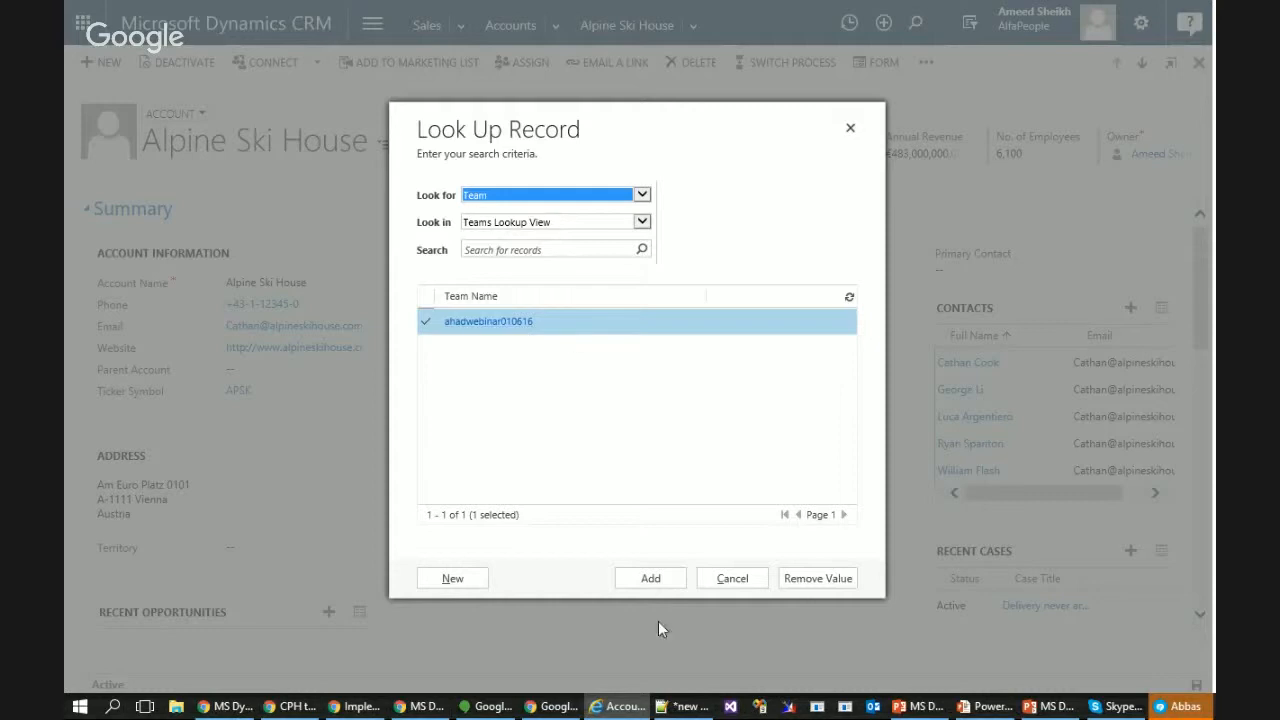
left_click(651, 579)
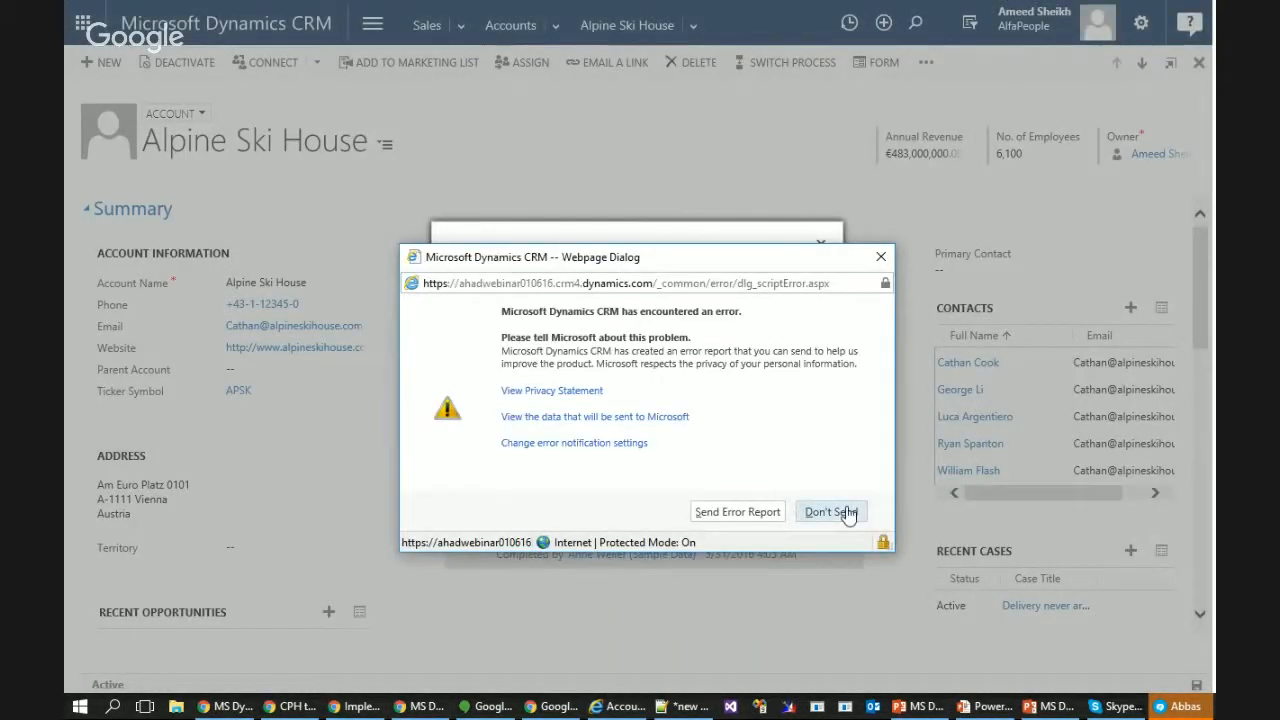
left_click(843, 512)
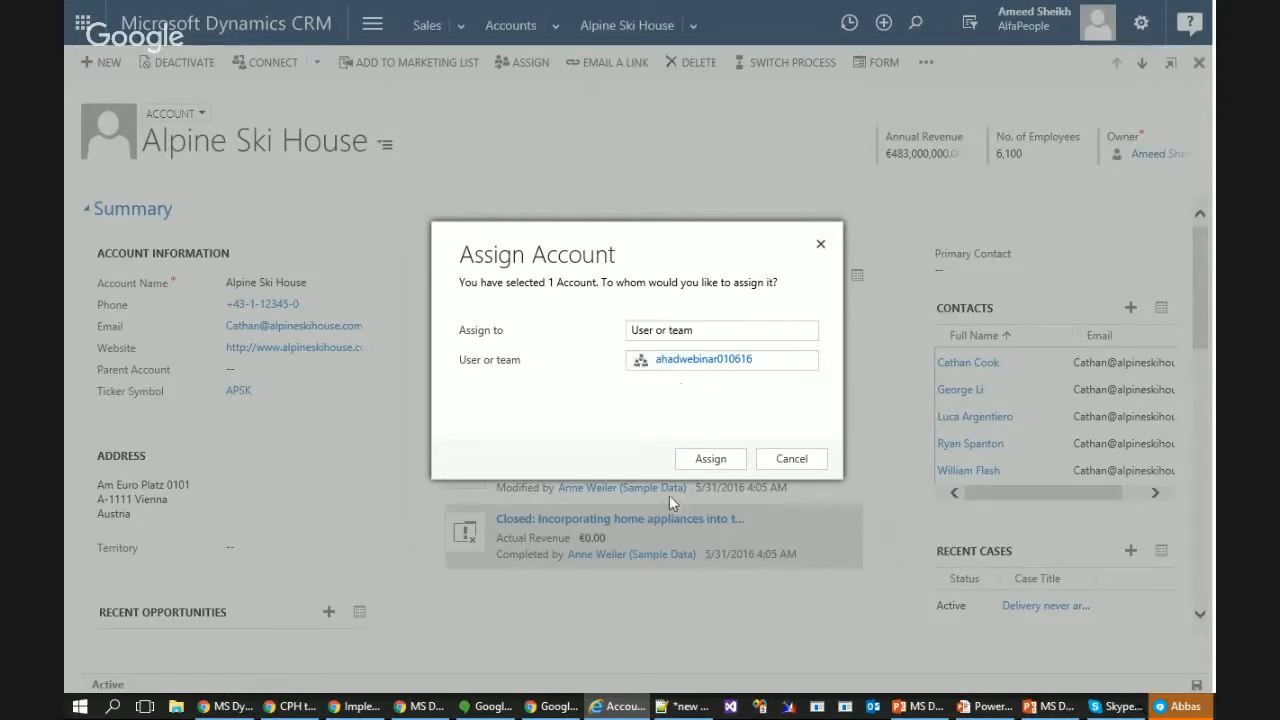
Assign the account to the chosen team and open the owning team's record, declining to send the error reports
left_click(711, 460)
left_click(843, 514)
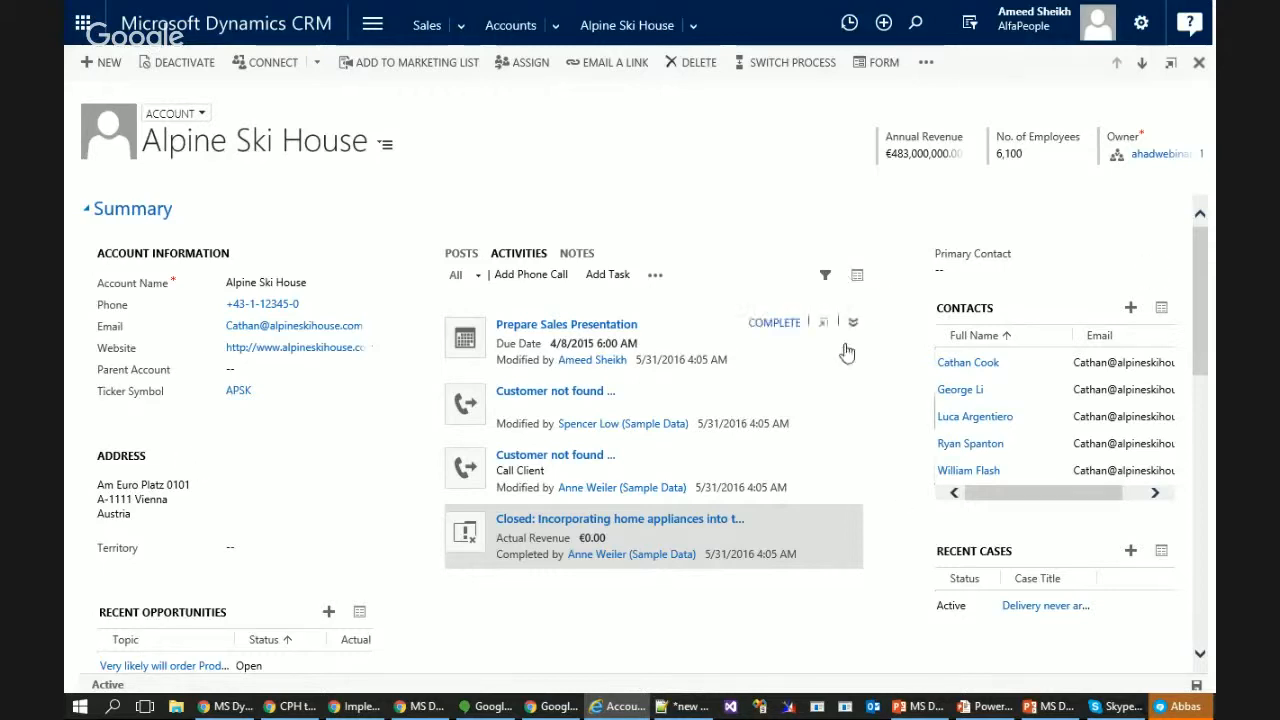
left_click(1151, 160)
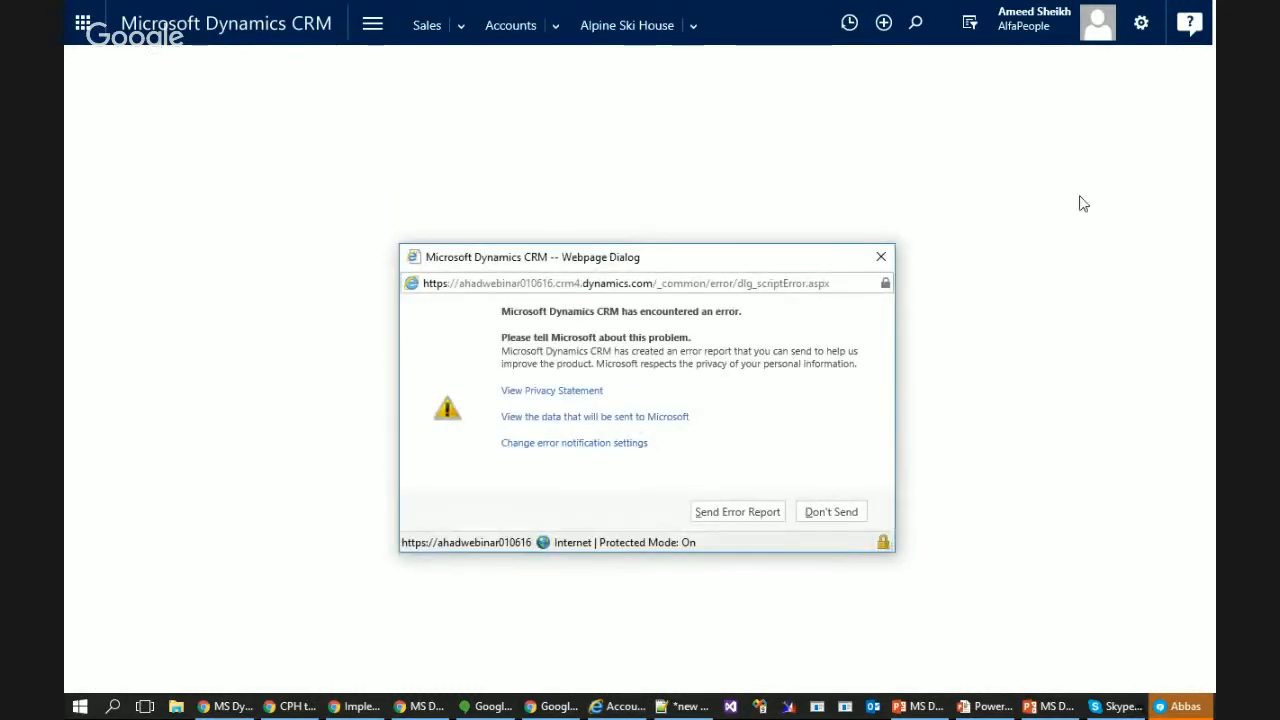
left_click(843, 516)
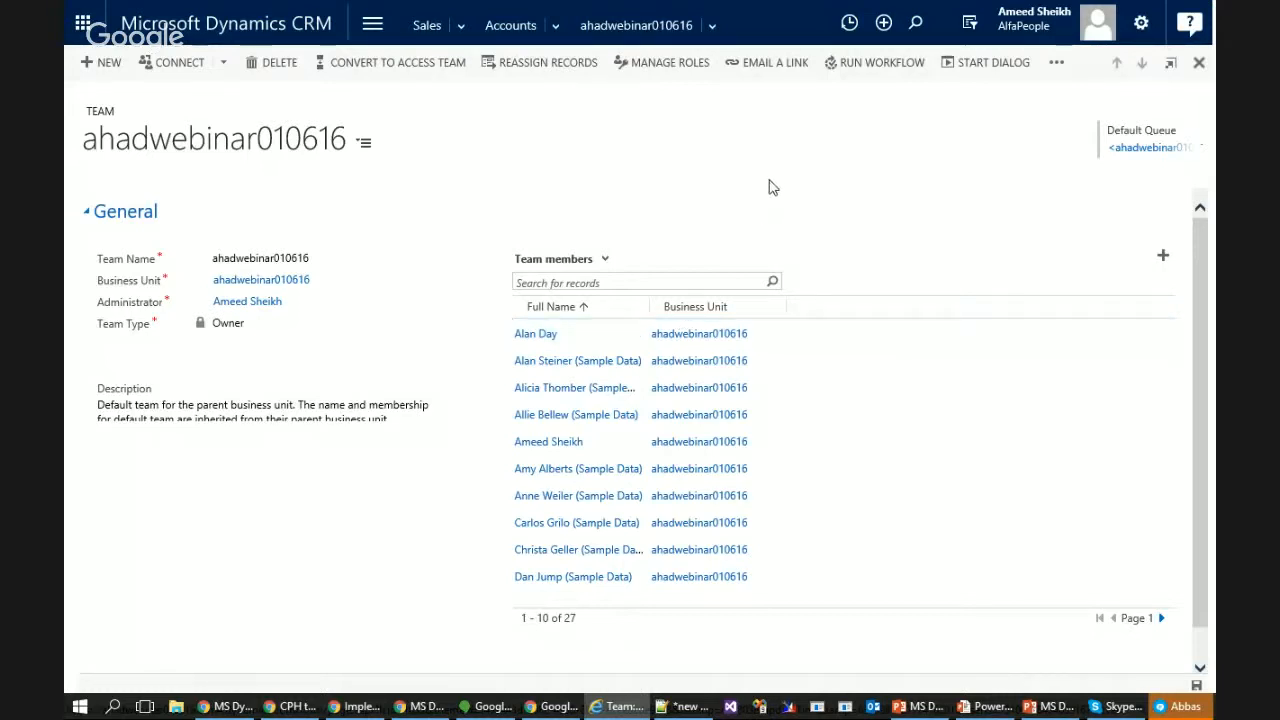
Return to the accounts list and start sharing the Consolidated Messenger, Microsoft and School of Fine Art accounts
left_click(511, 30)
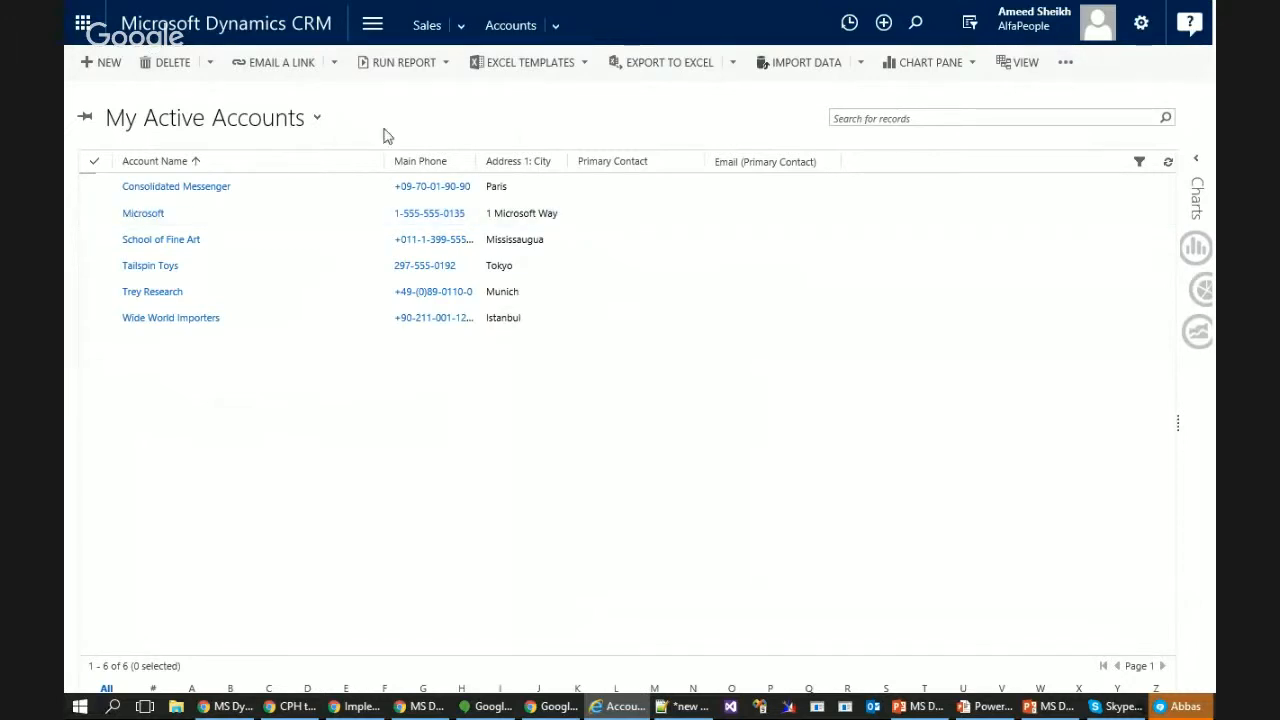
left_click(323, 189)
left_click(329, 223, "ctrl")
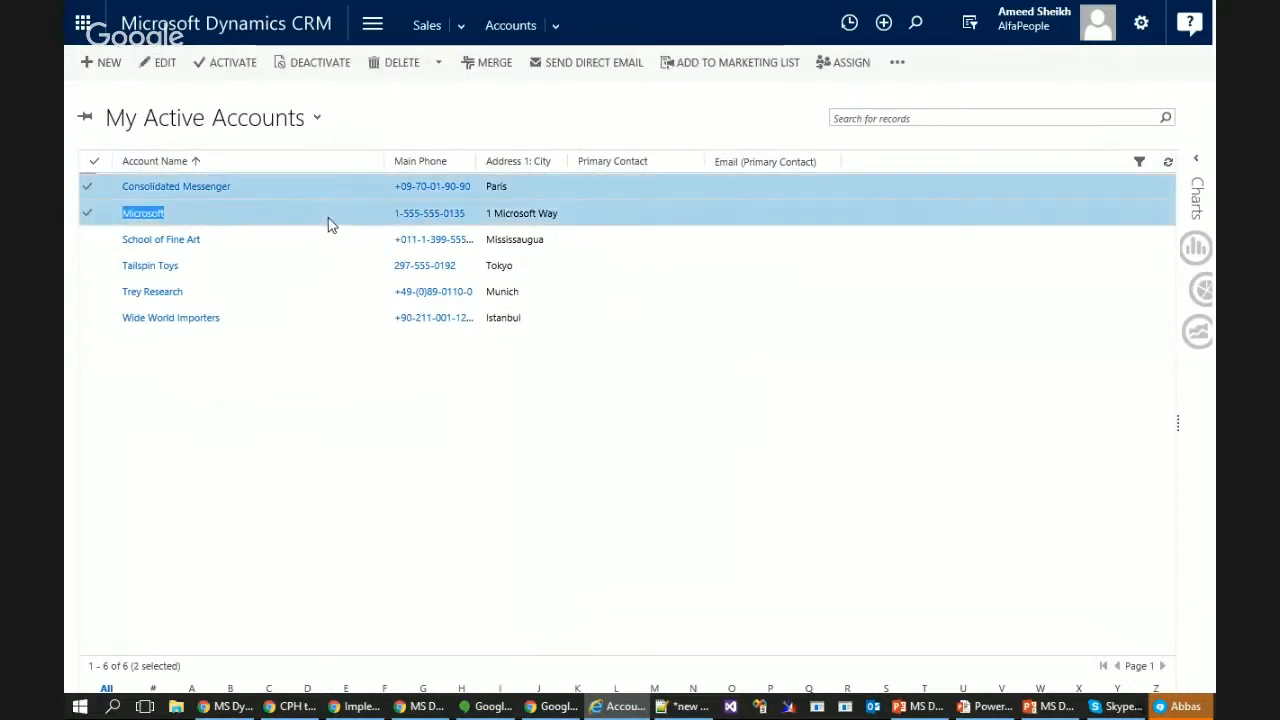
left_click(323, 252, "ctrl")
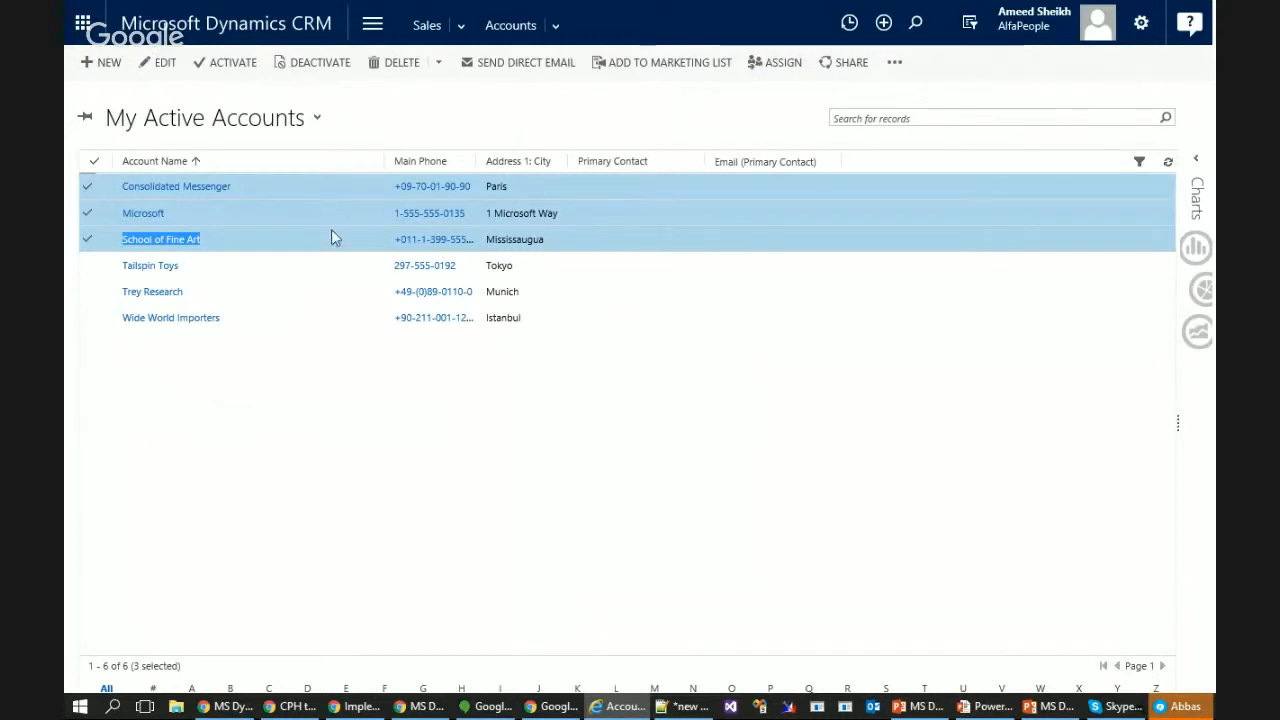
left_click(851, 63)
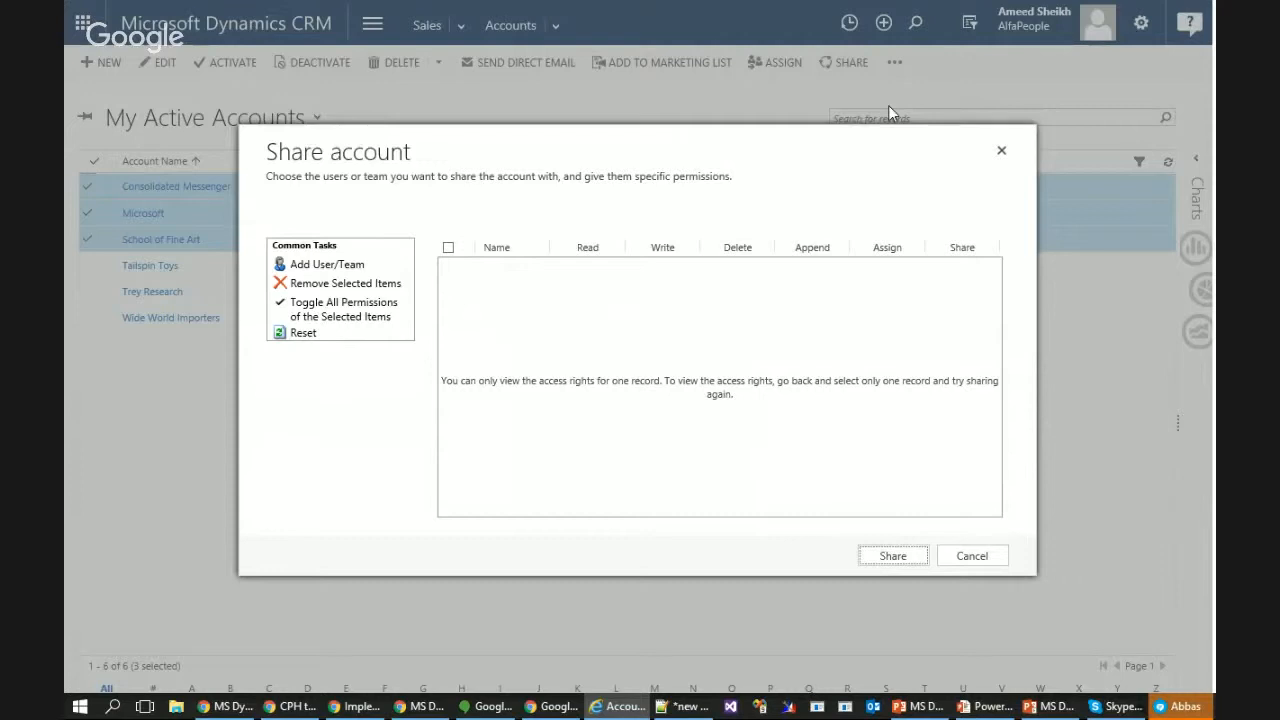
Add the first and third users in the user lookup as recipients of the shared accounts
left_click(329, 267)
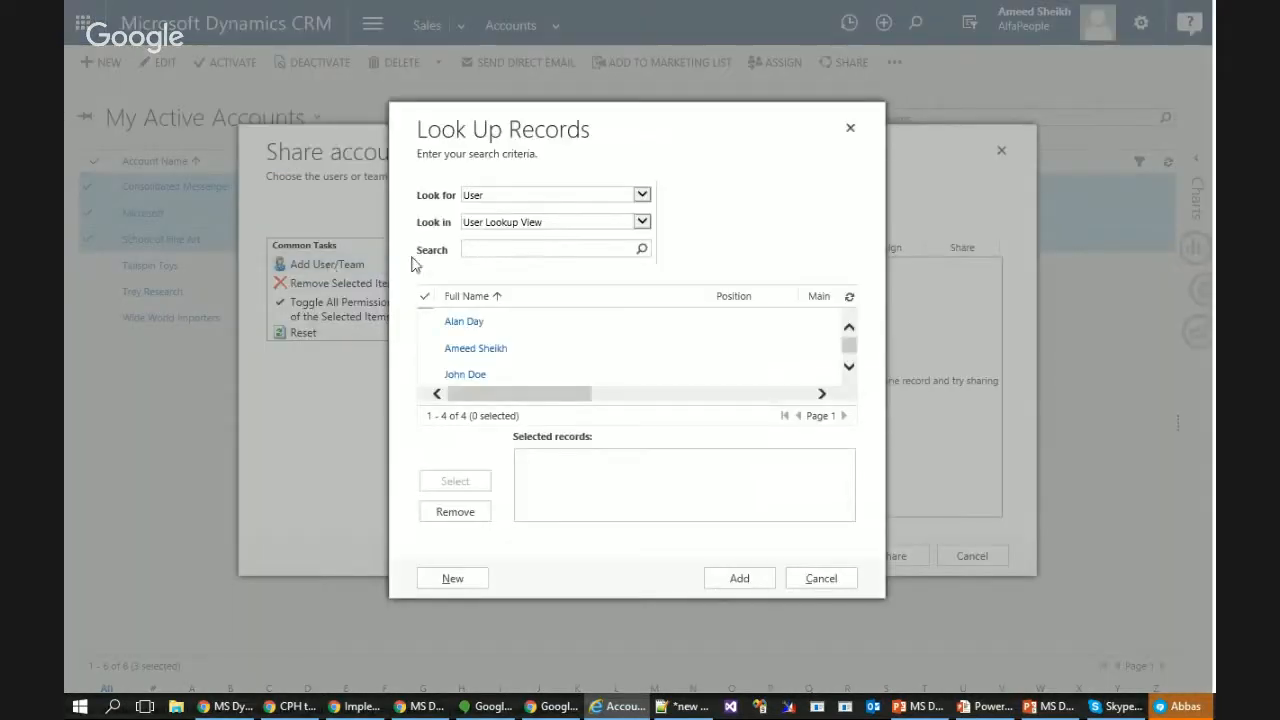
left_click(484, 329)
left_click(524, 381)
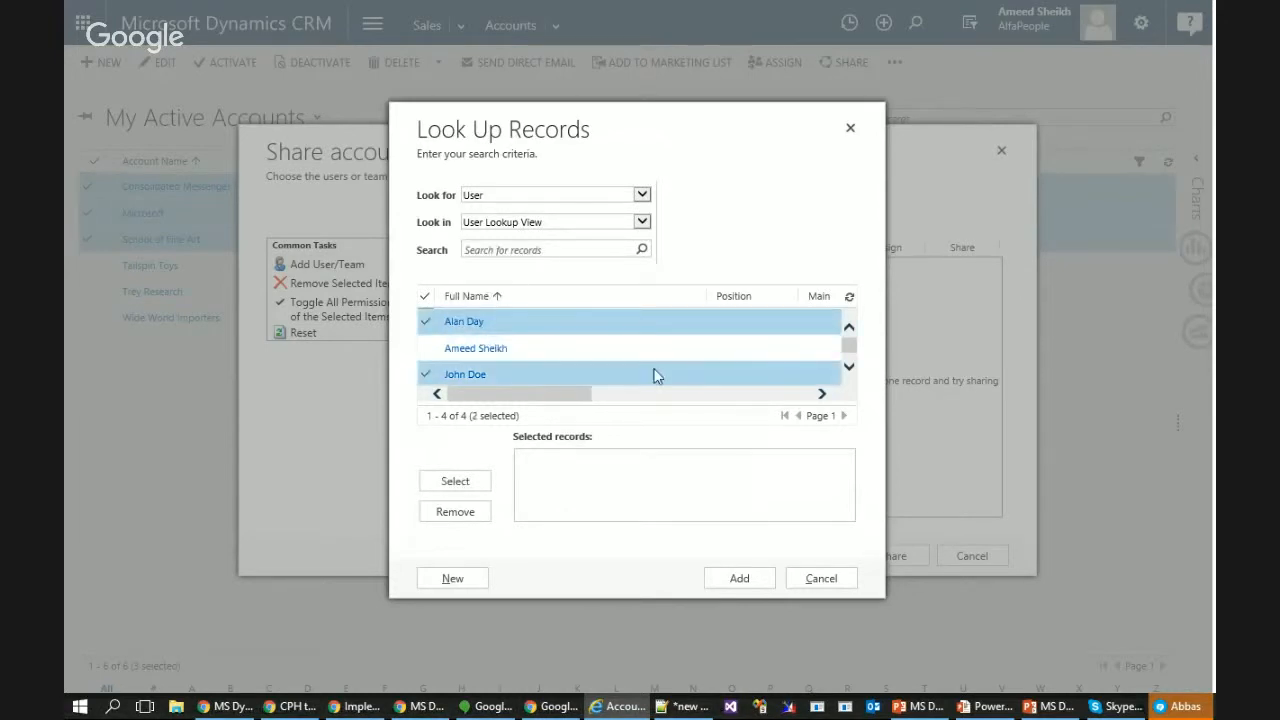
left_click(451, 483)
left_click(736, 578)
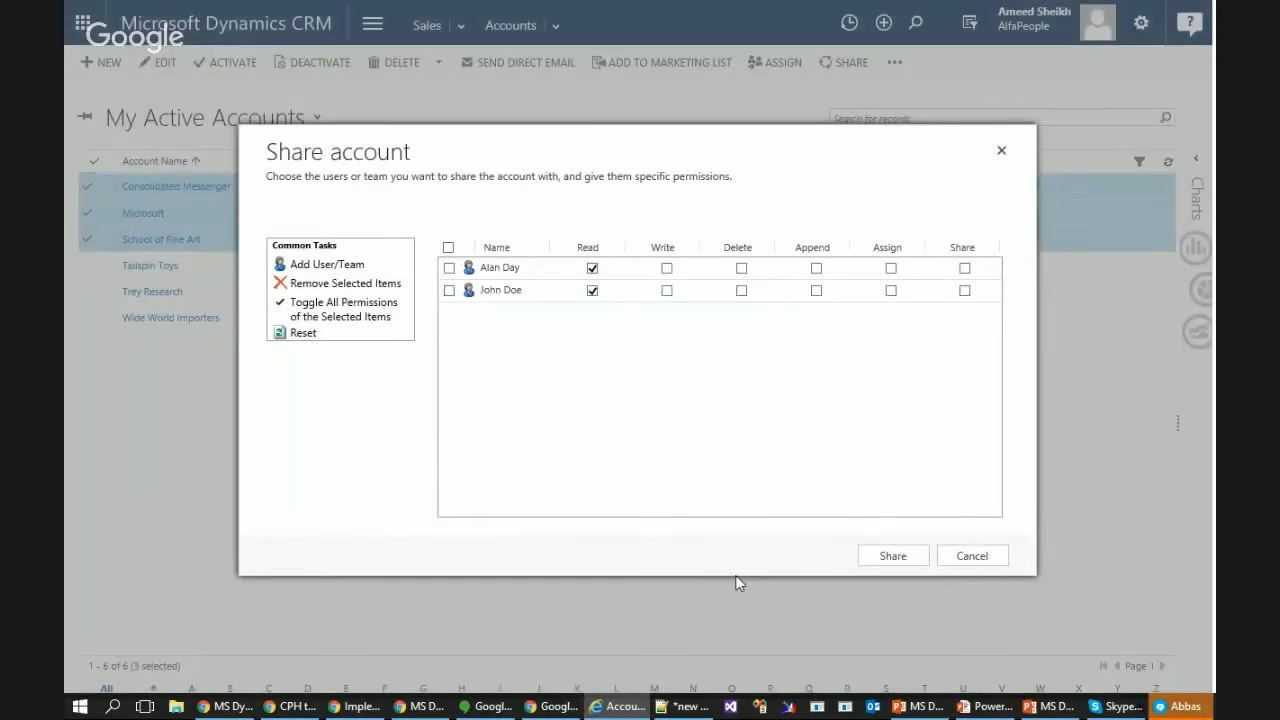
Grant the first user Append and Share rights and the second user Write, Append and Assign rights, and share the accounts
left_click(666, 269)
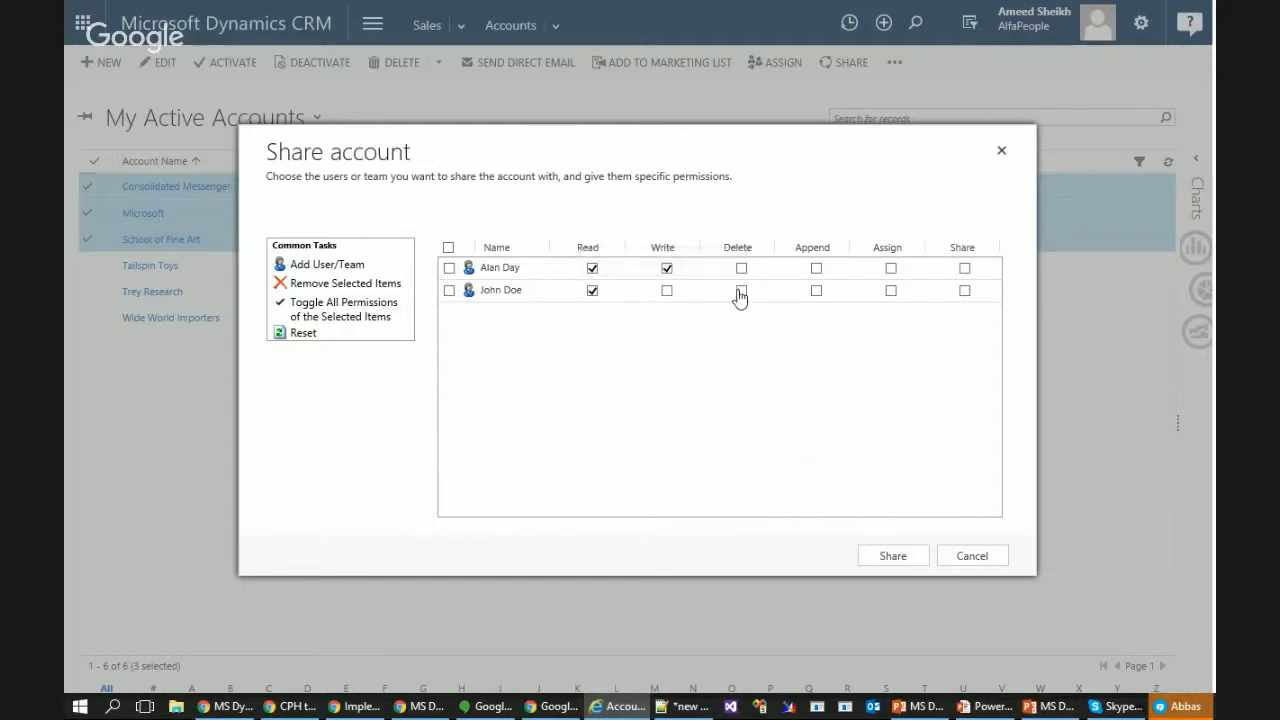
left_click(817, 269)
left_click(891, 270)
left_click(892, 292)
left_click(666, 291)
left_click(890, 291)
left_click(666, 291)
left_click(964, 290)
left_click(964, 268)
left_click(964, 291)
left_click(890, 270)
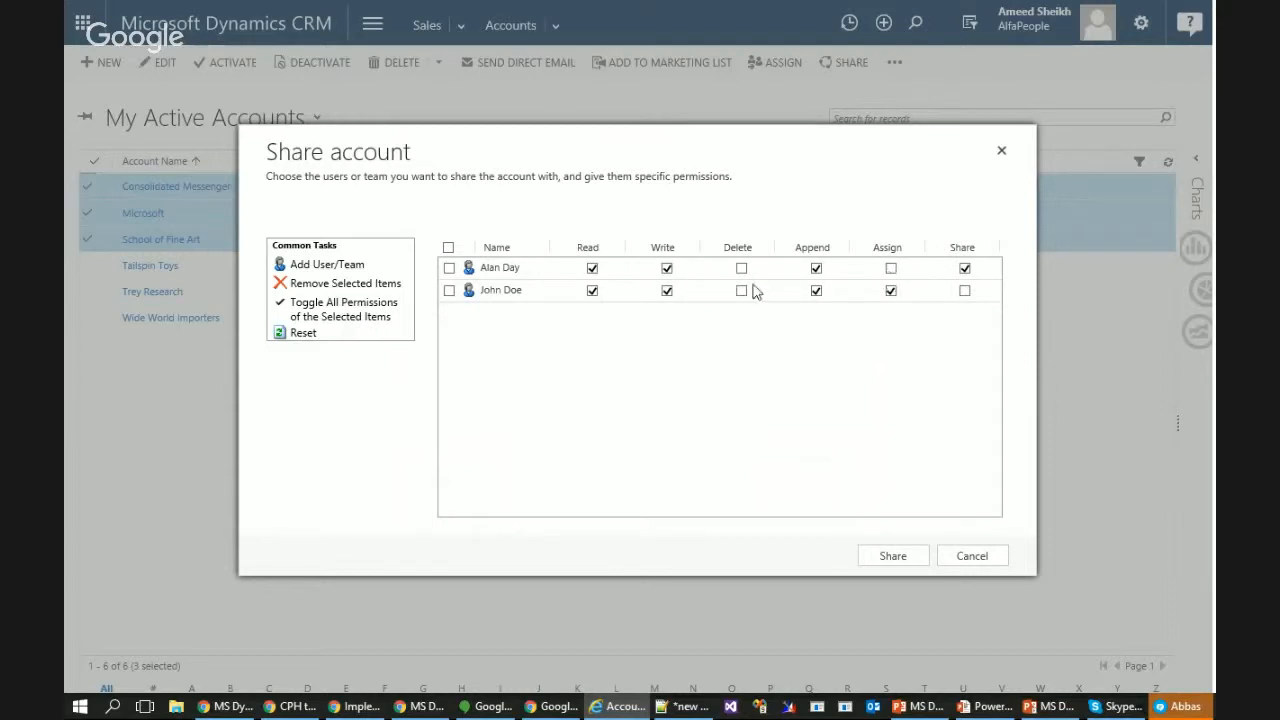
left_click(666, 270)
left_click(893, 557)
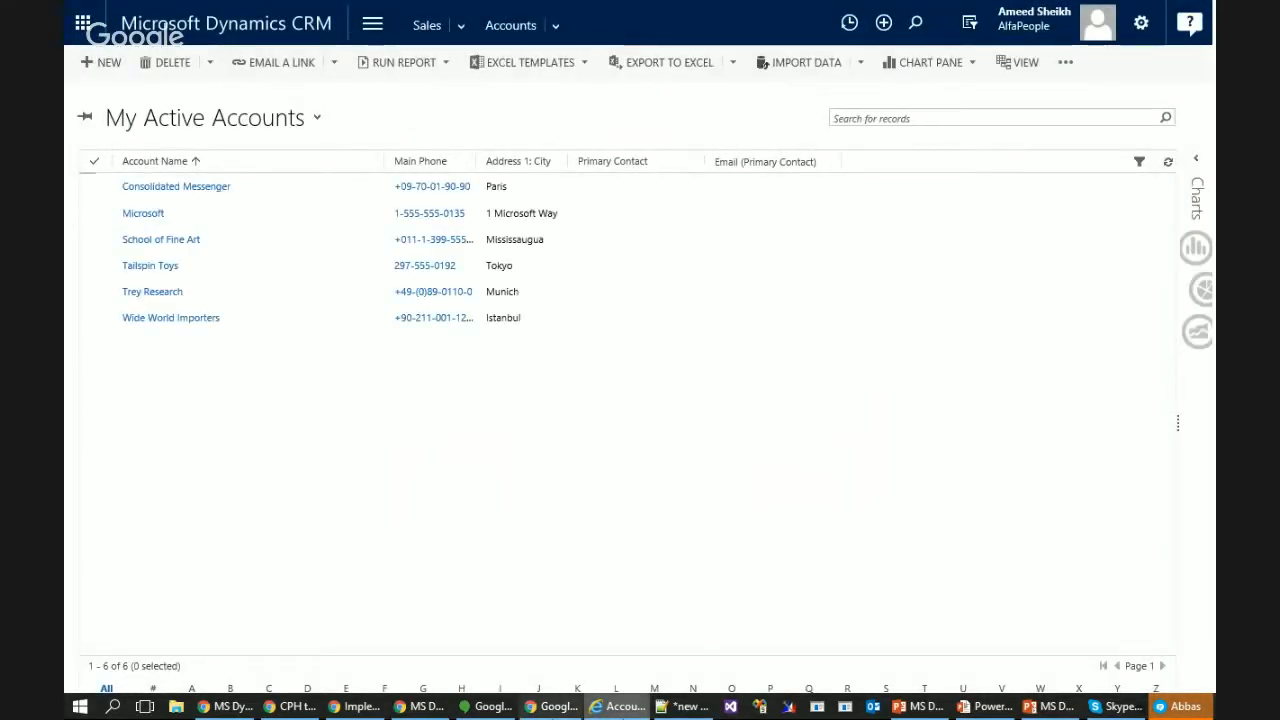
right_click(624, 708)
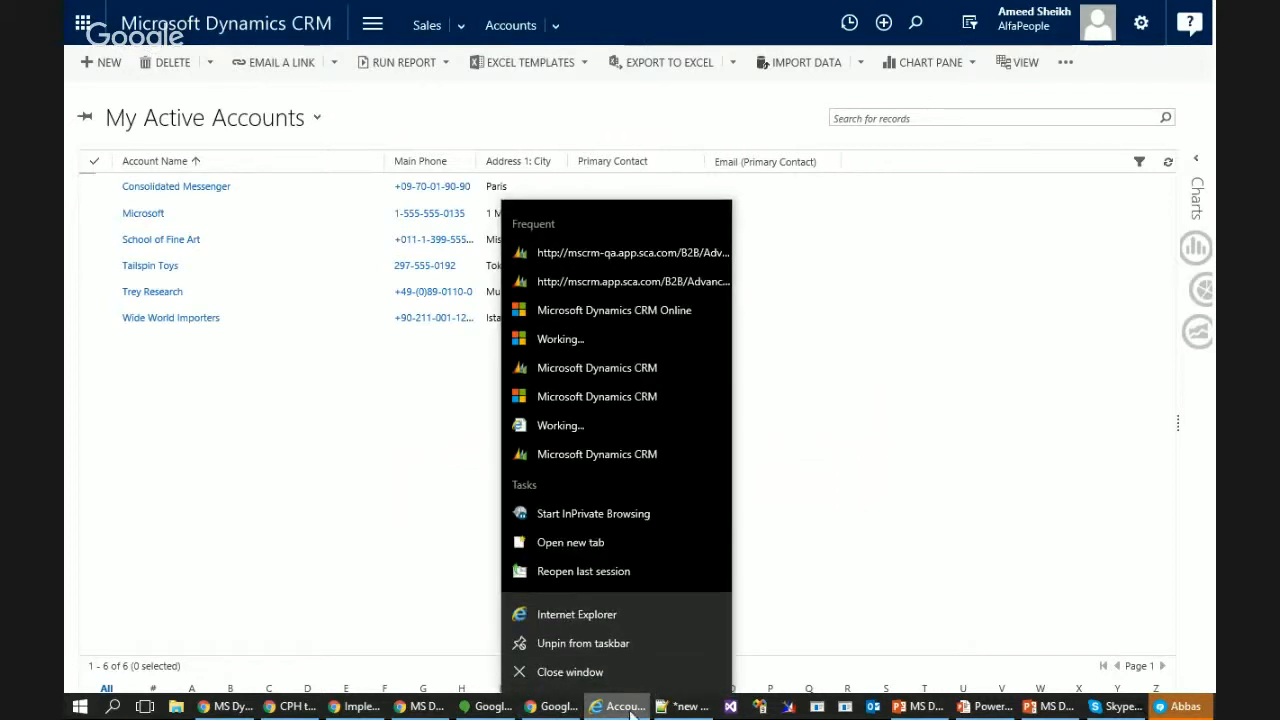
left_click(662, 515)
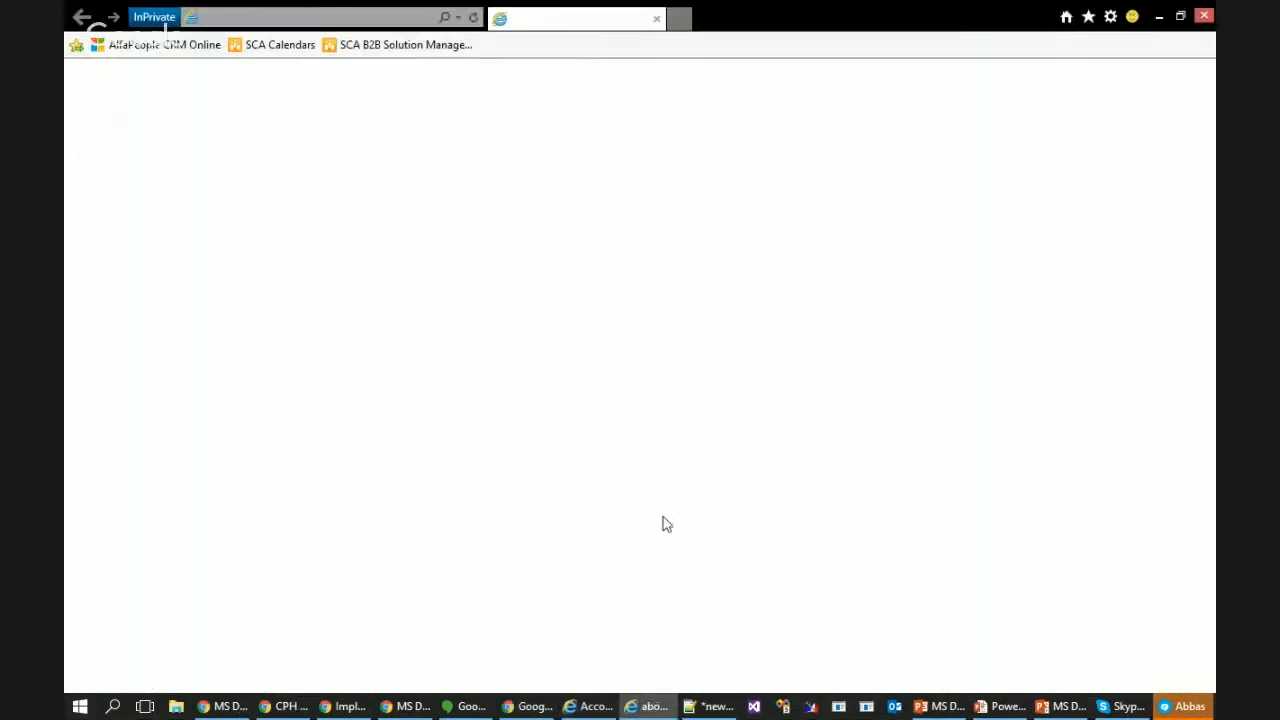
left_click(369, 13)
left_click(369, 13)
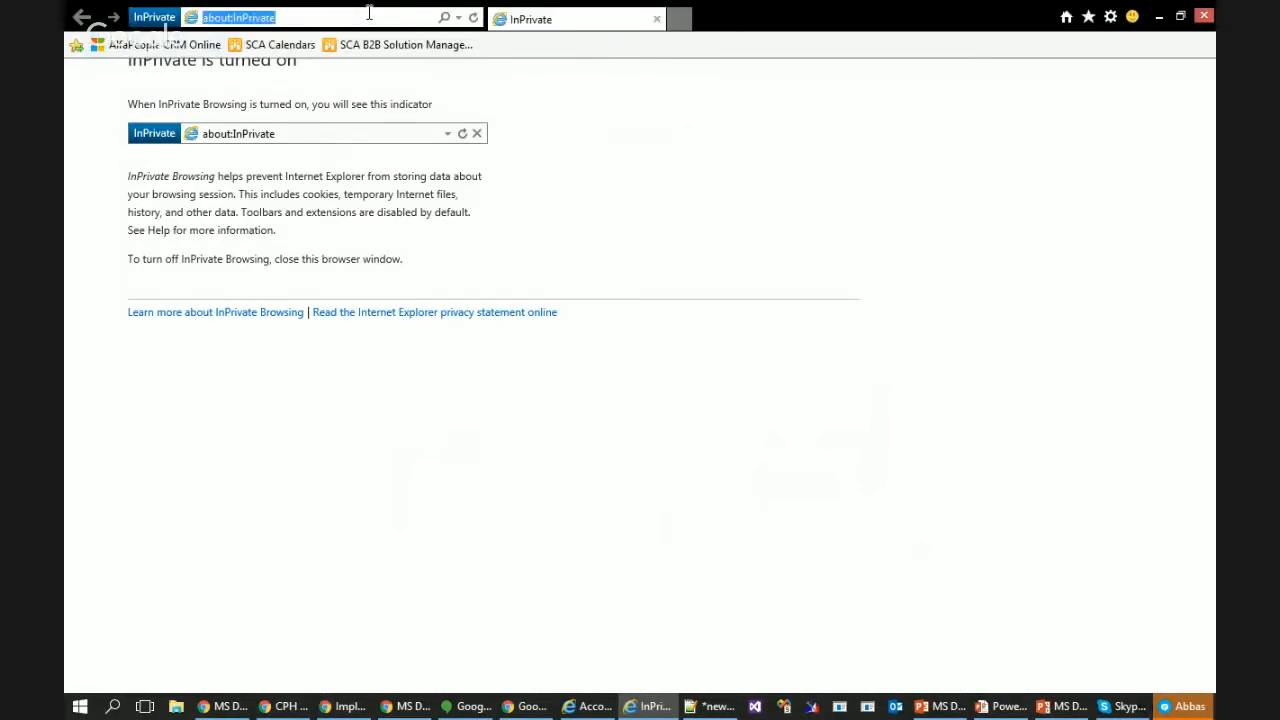
type("ah")
key("Down")
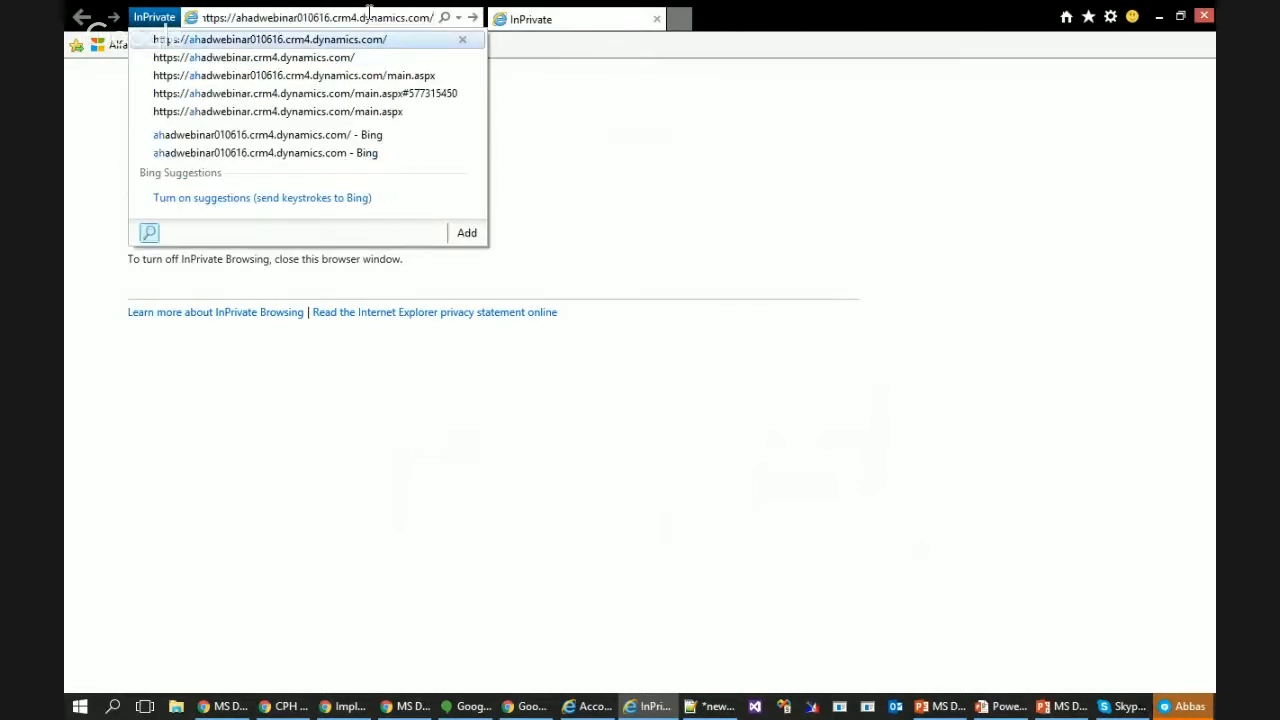
key("Return")
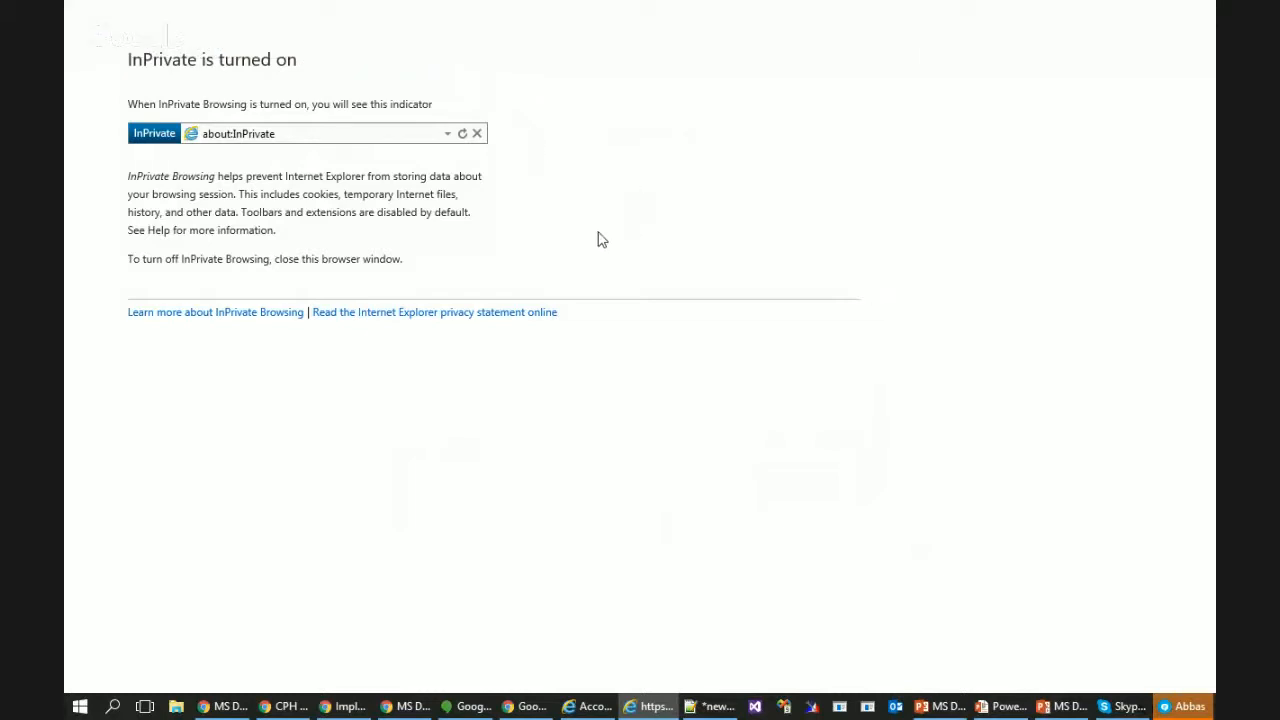
Switch back to the original CRM window and open the Enabled Users list in the Security settings
left_click(588, 706)
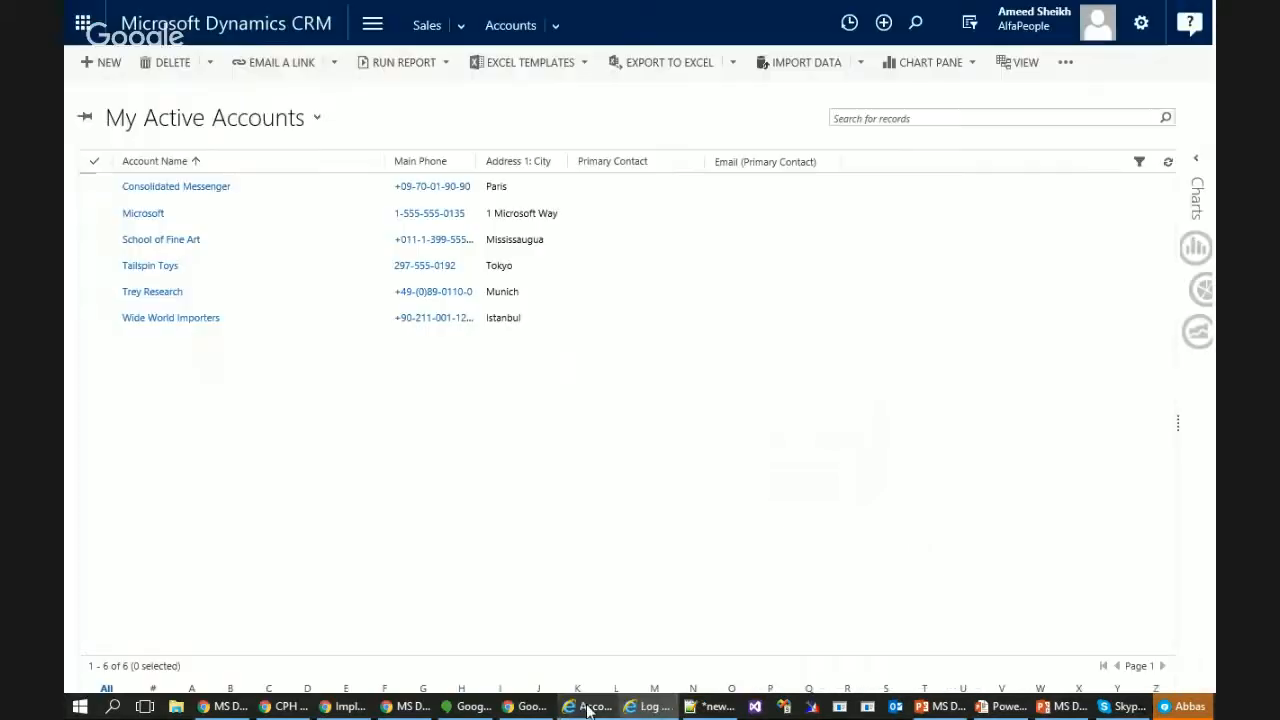
left_click(372, 25)
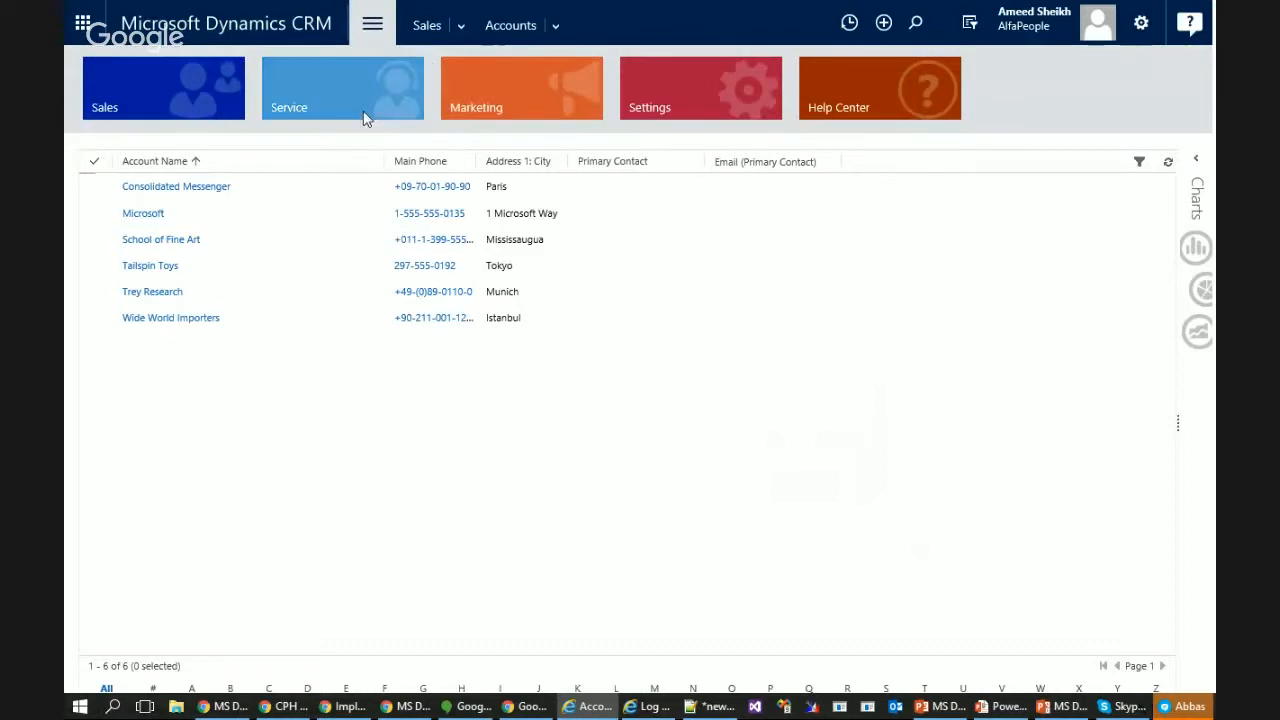
left_click(692, 100)
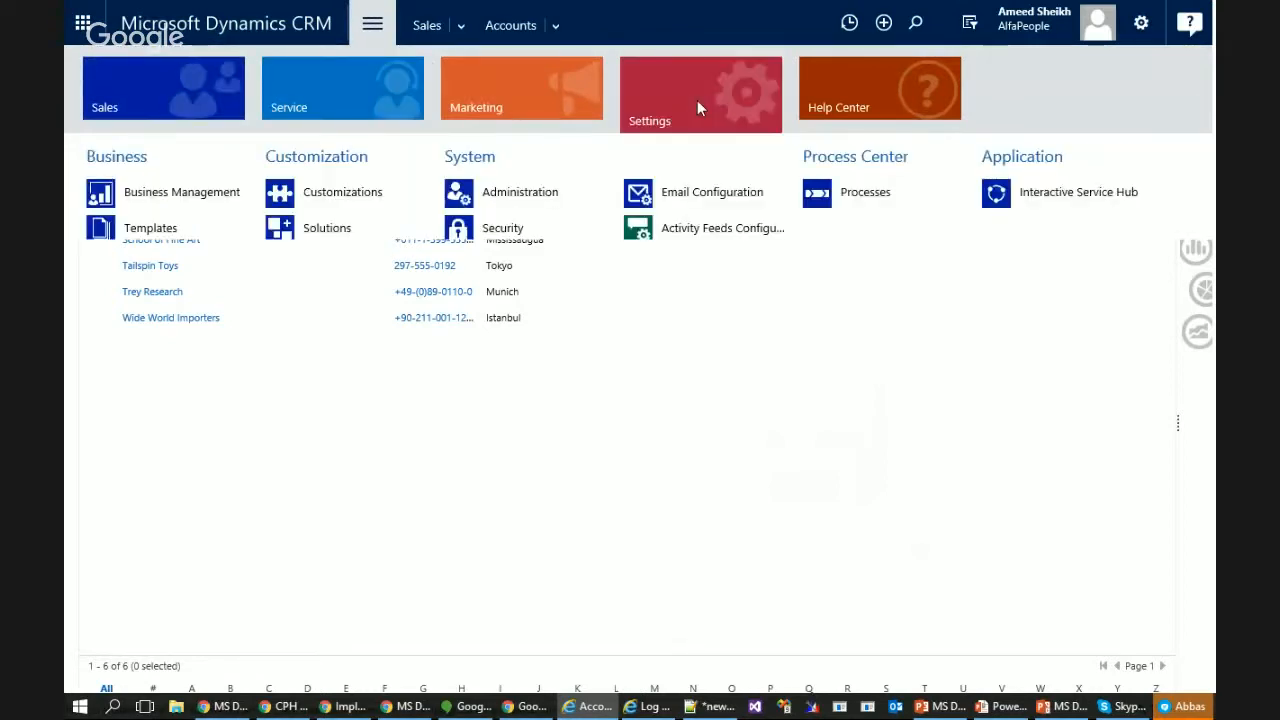
left_click(474, 226)
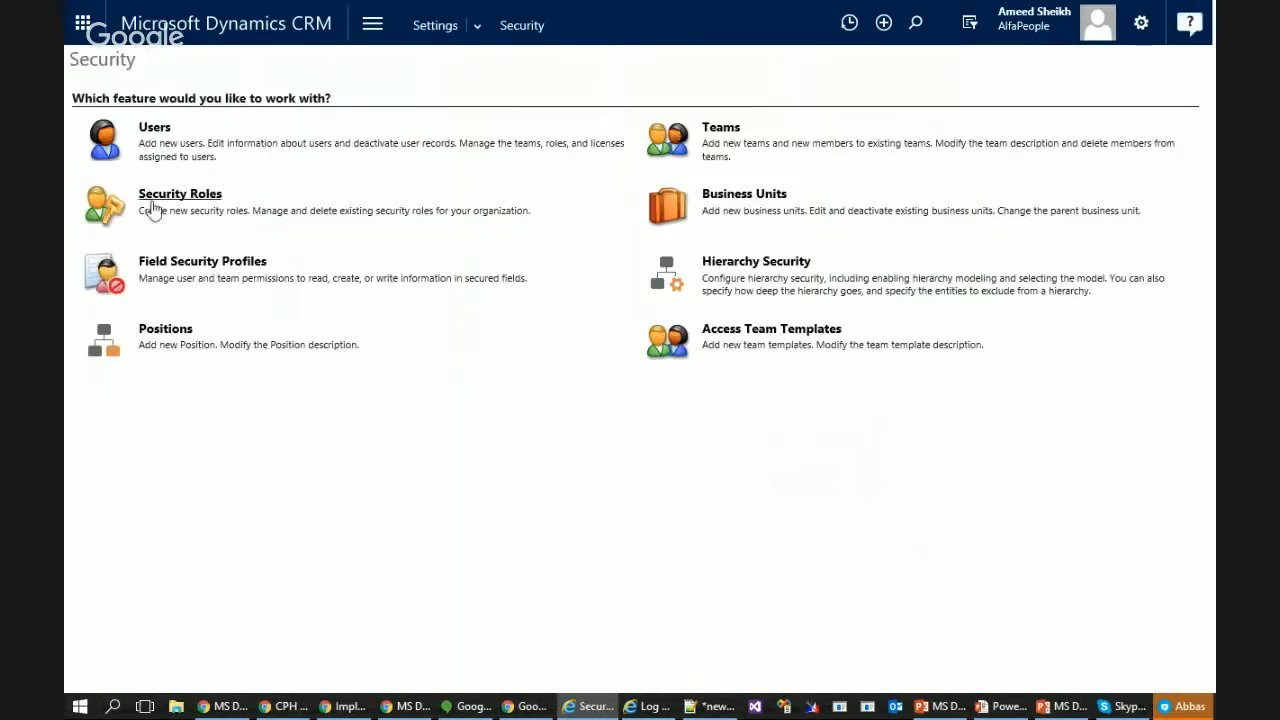
left_click(160, 129)
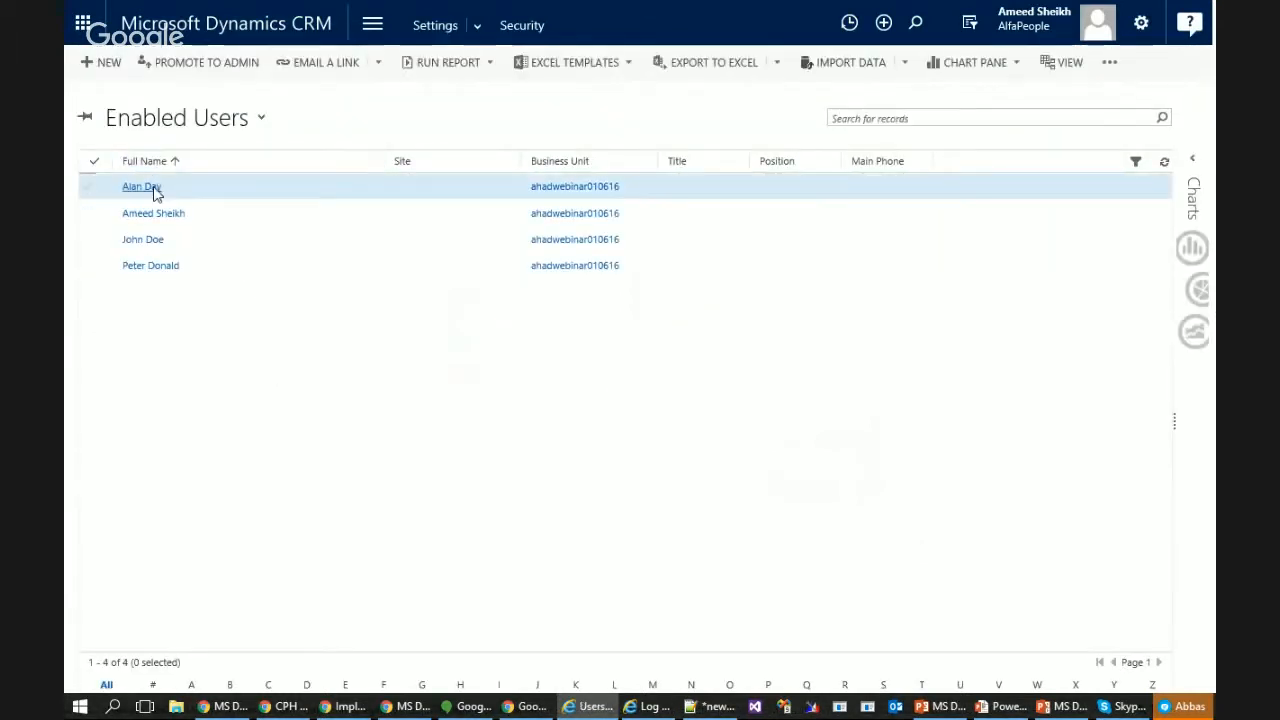
Open the first enabled user's record and copy the value of the User Name field
left_click(141, 187)
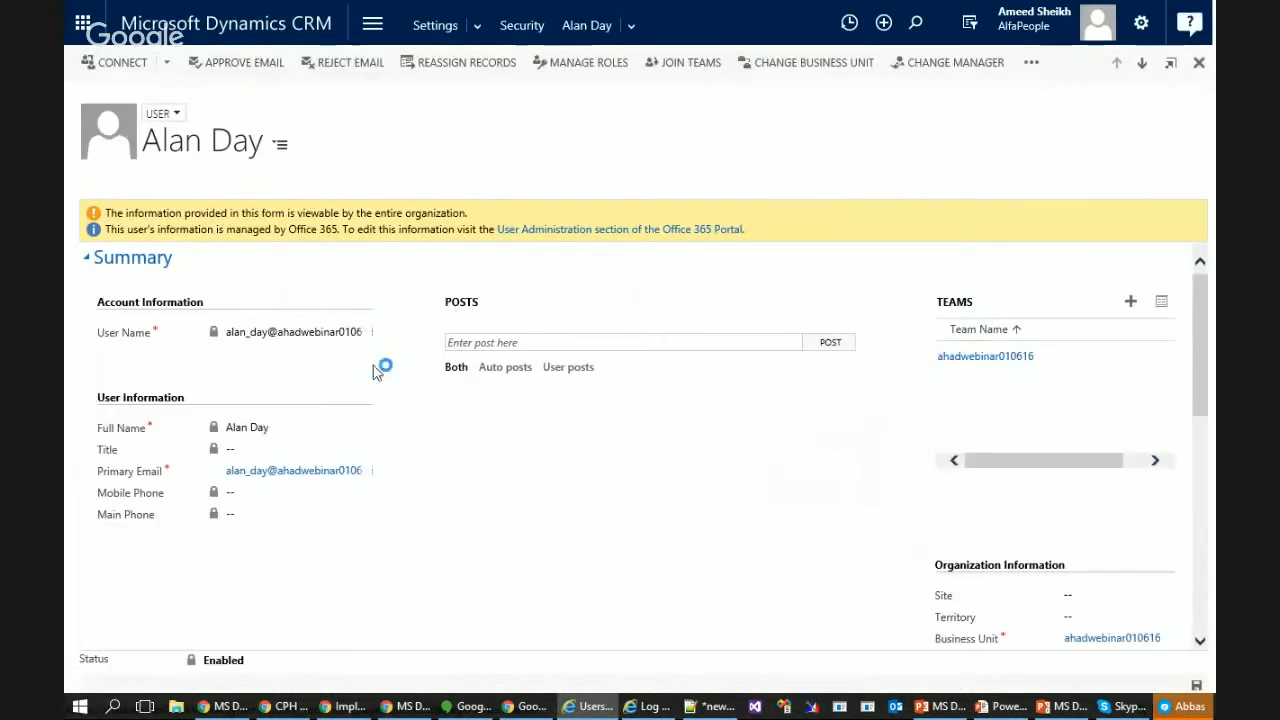
double_click(313, 337)
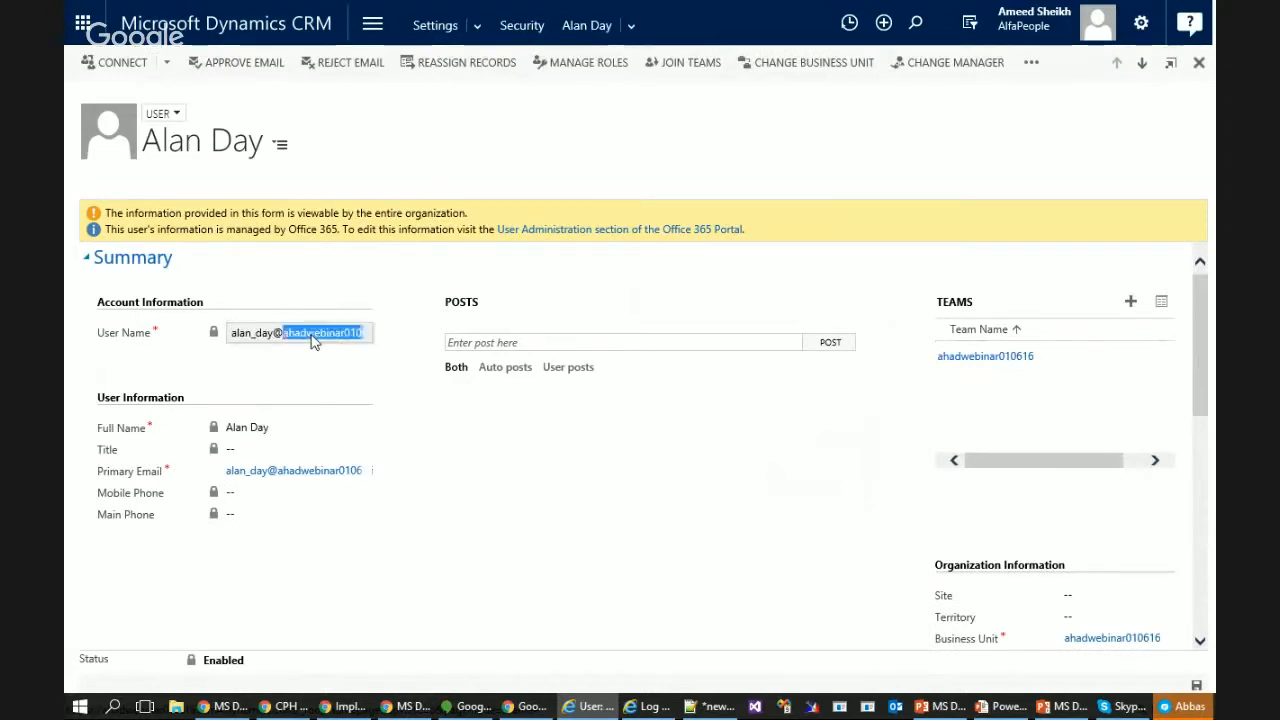
triple_click(313, 341)
Switch to the InPrivate window and sign in to CRM with the copied user name and the account password
left_click(650, 706)
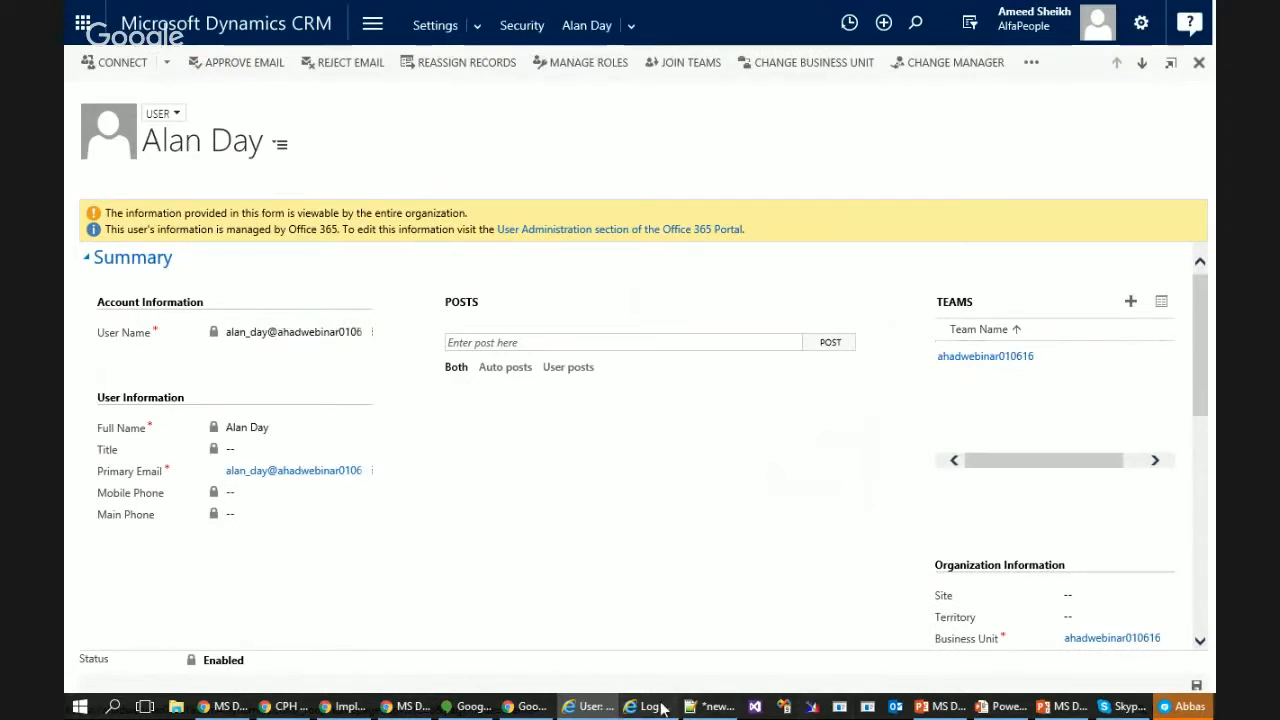
key("ctrl+v")
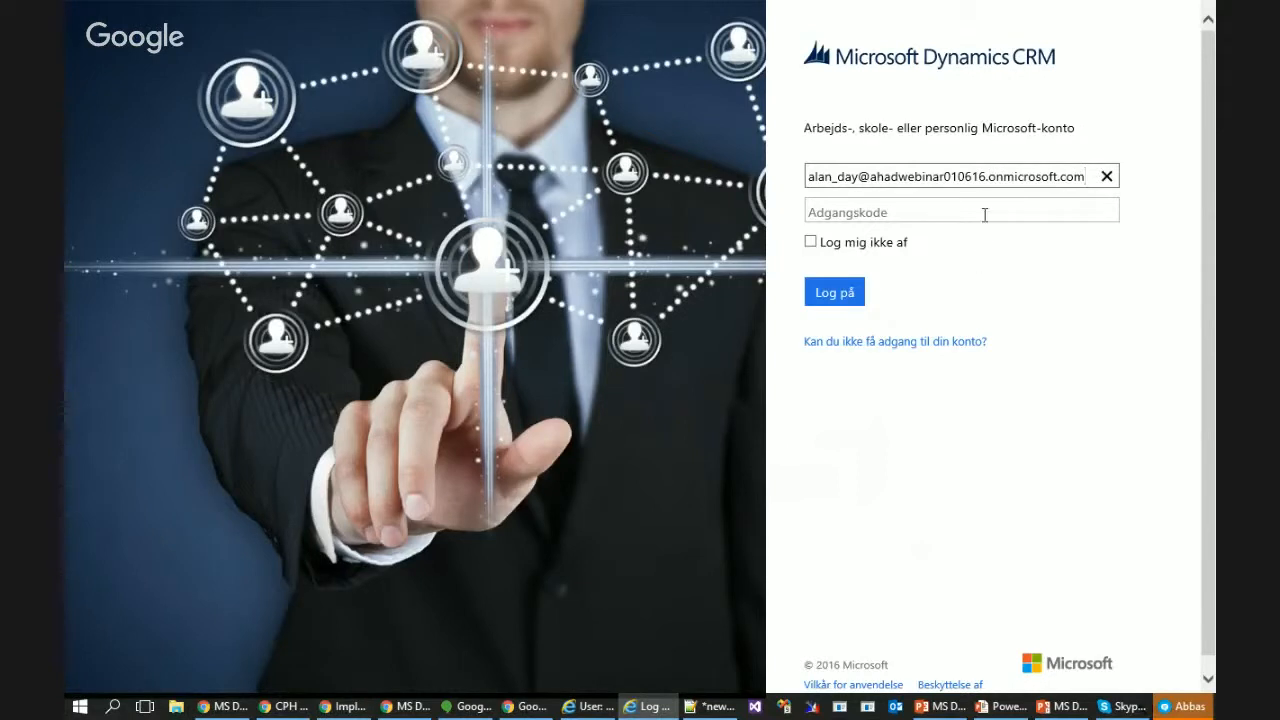
left_click(986, 213)
type("•")
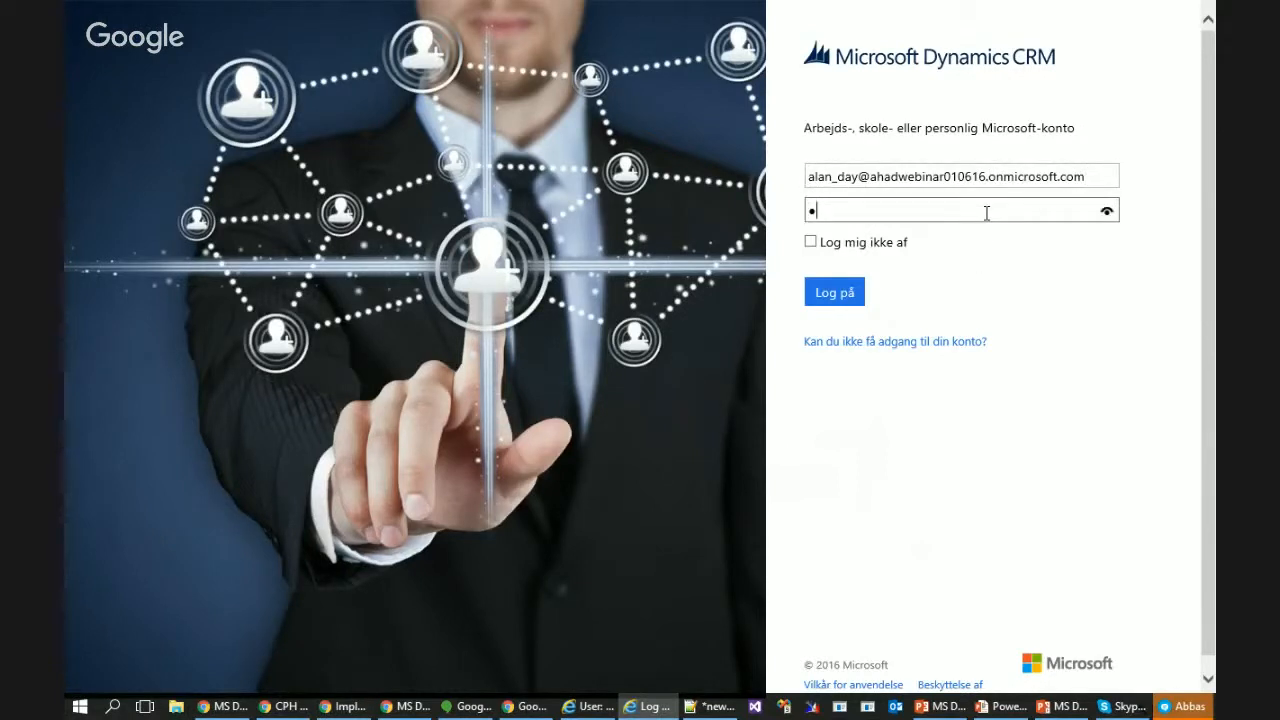
type("••••")
key("Return")
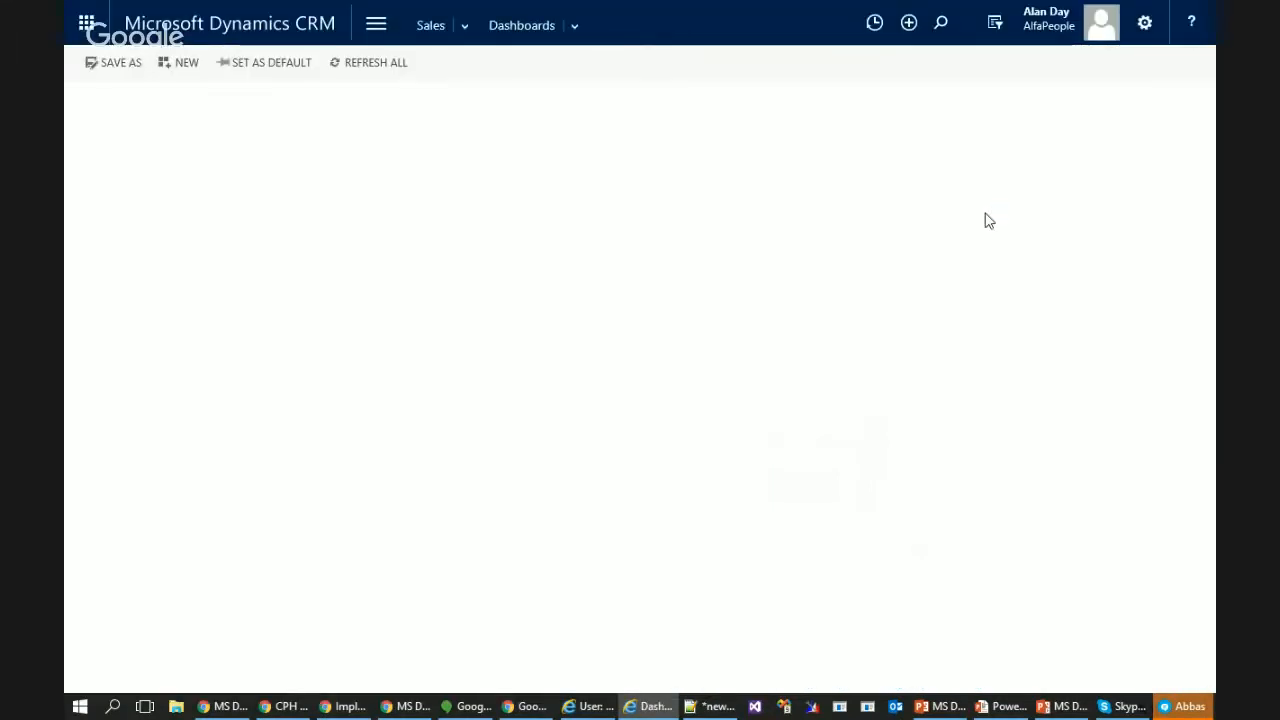
Go to the Sales accounts list and switch the view to Active Accounts
mouse_move(688, 8)
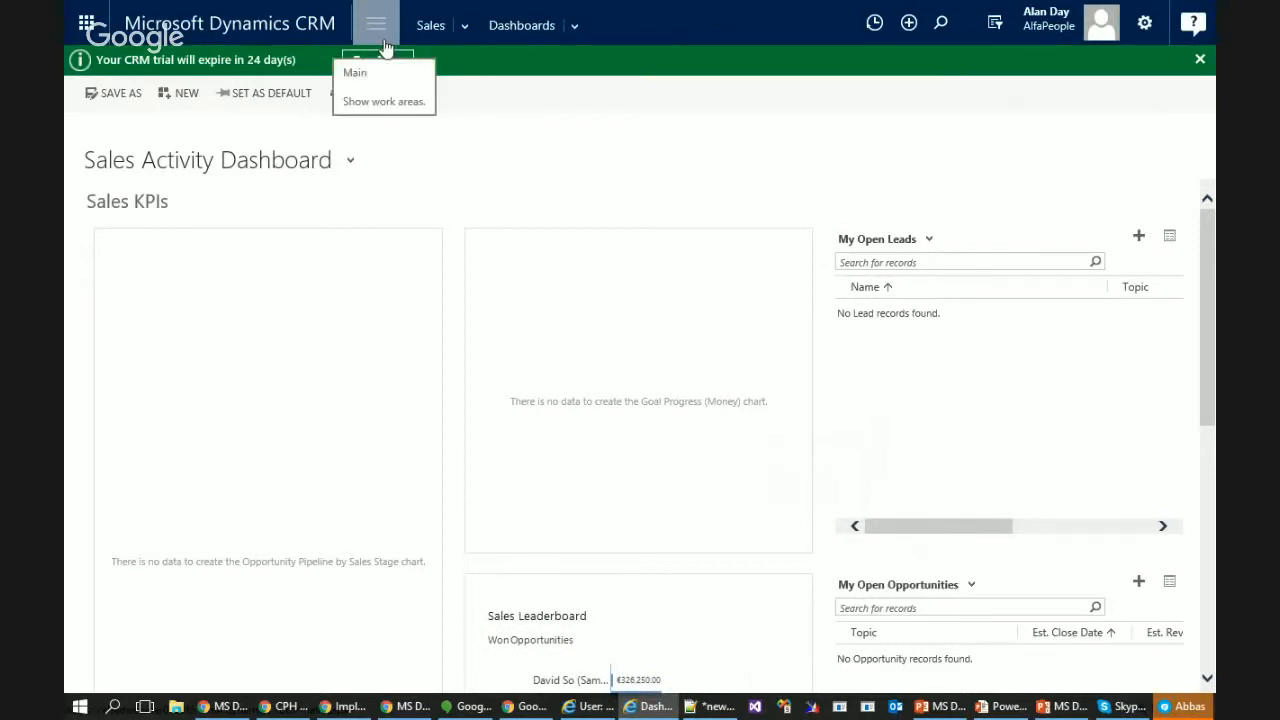
left_click(385, 38)
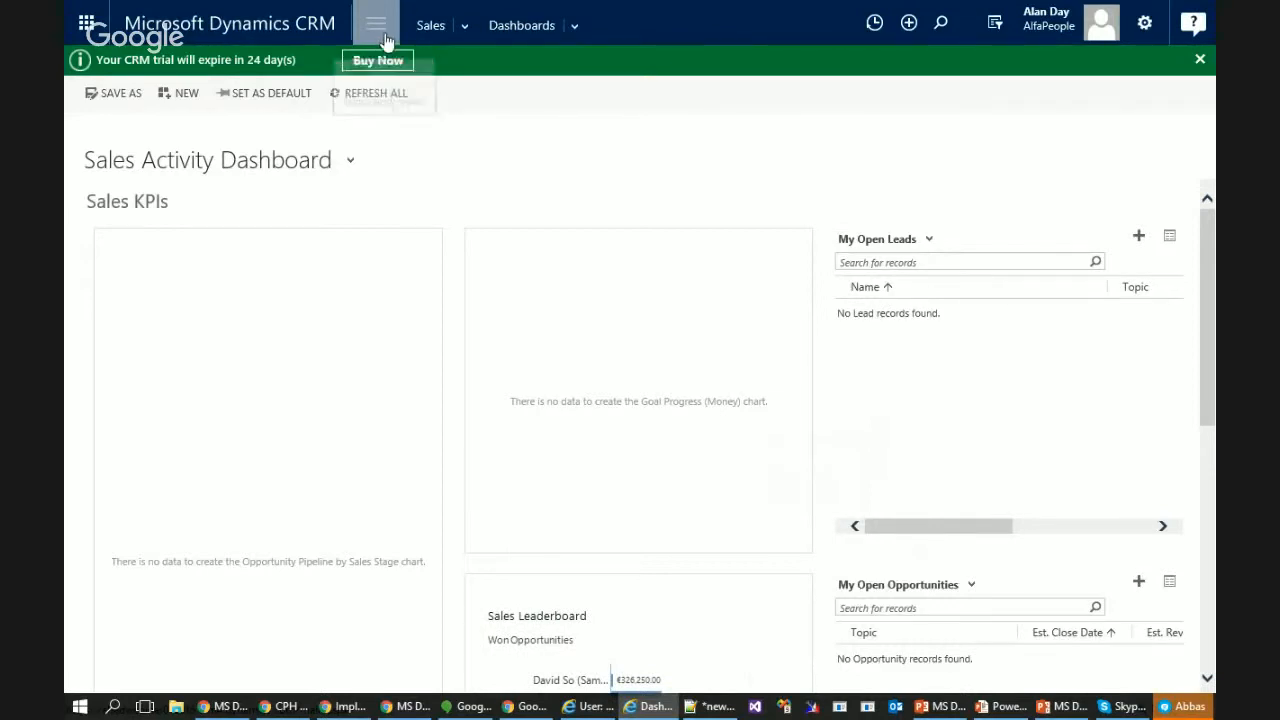
left_click(197, 110)
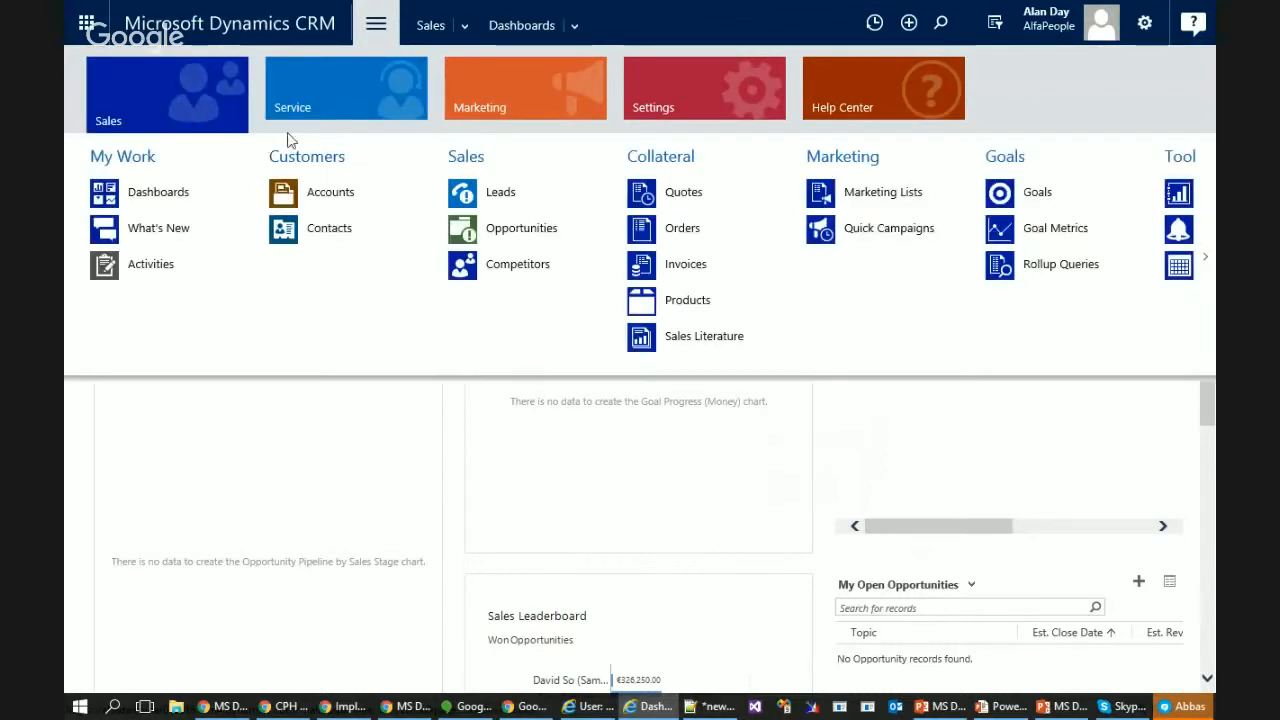
left_click(310, 190)
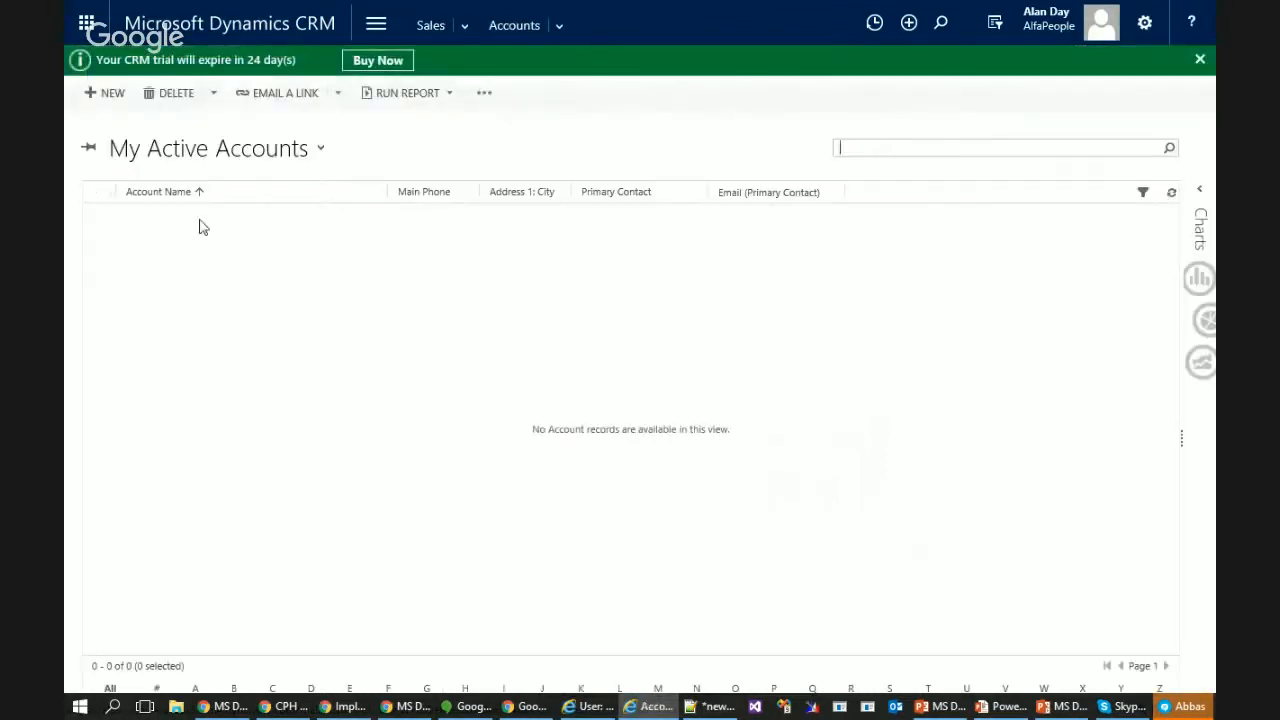
left_click(322, 152)
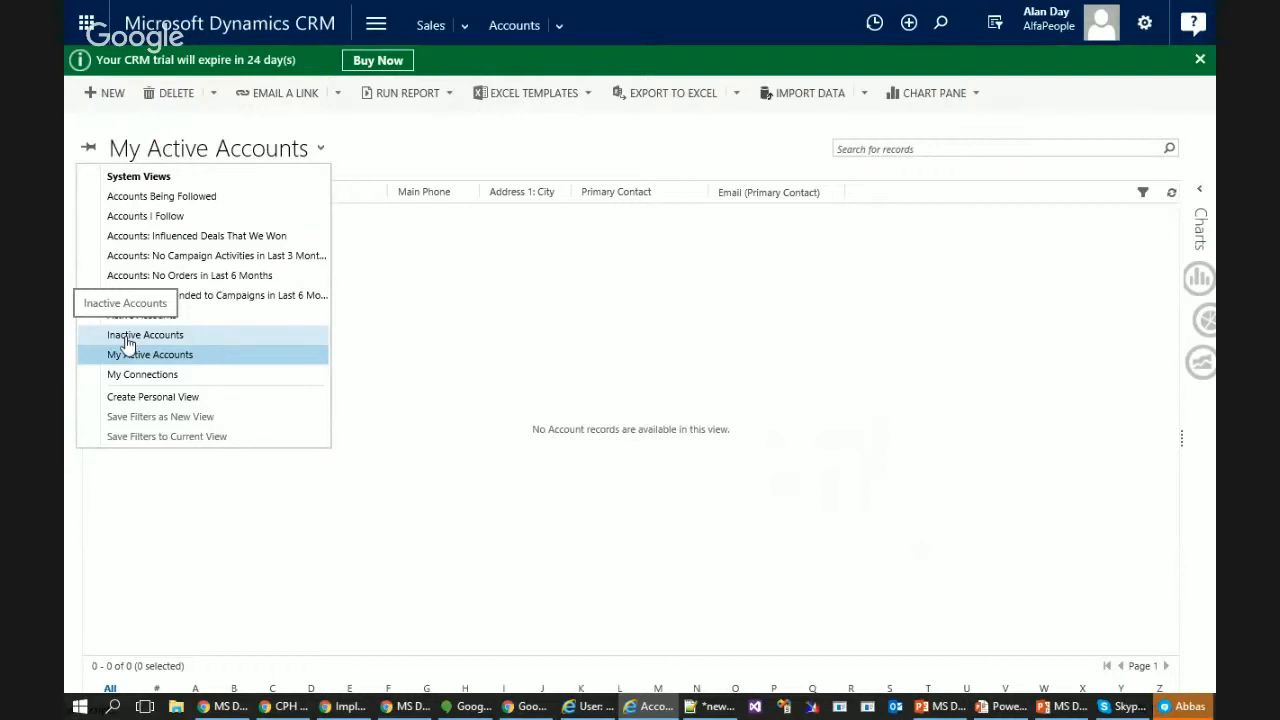
left_click(171, 316)
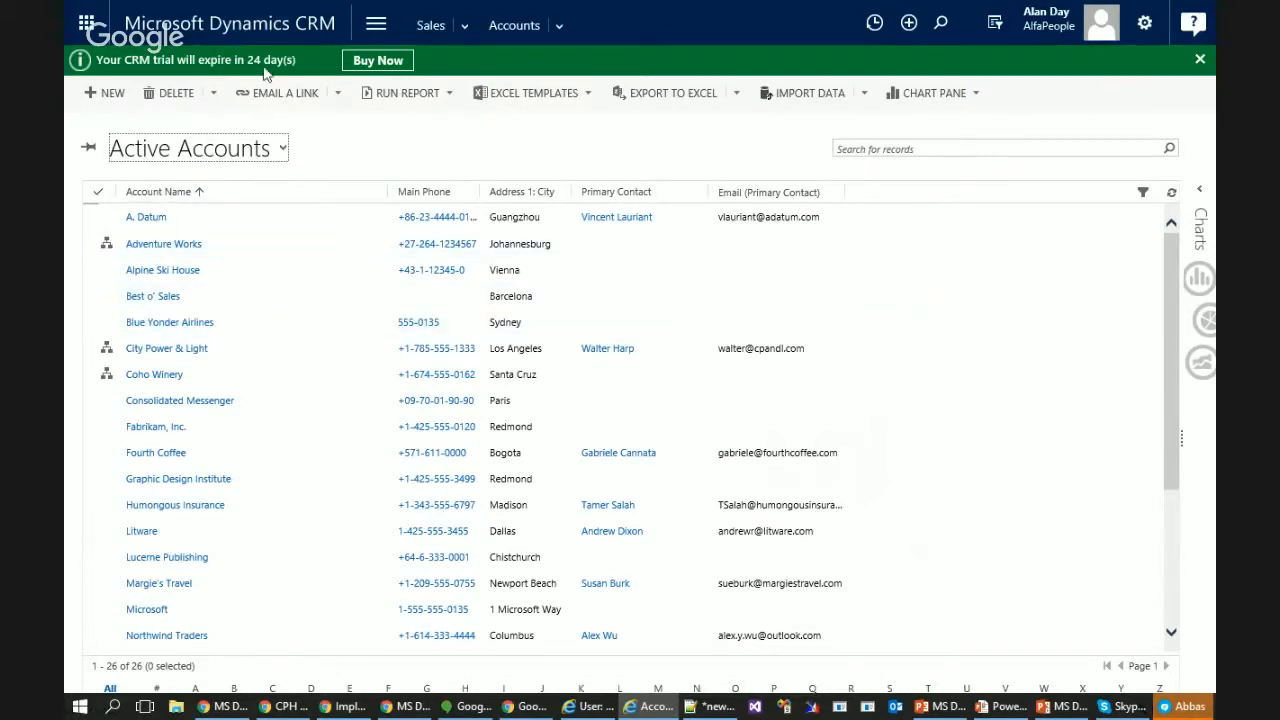
Switch back to the original CRM window and review the security roles assigned to the first enabled user
left_click(283, 150)
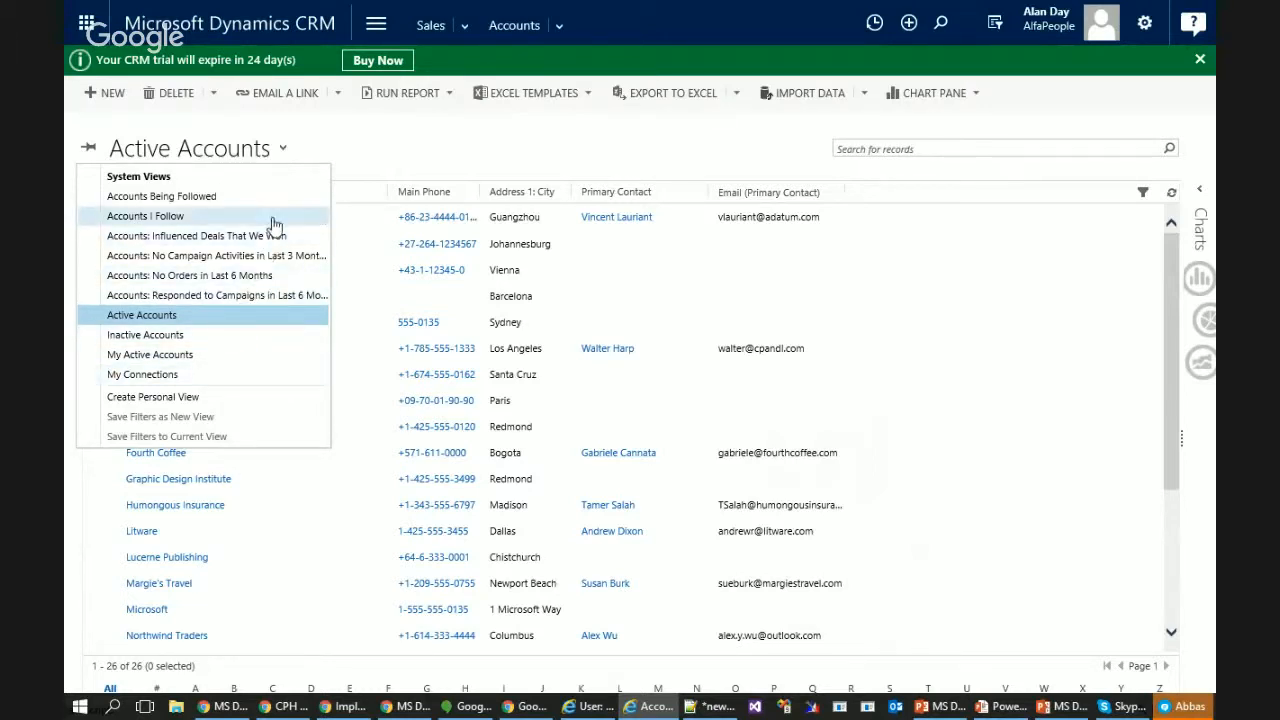
left_click(463, 147)
left_click(590, 706)
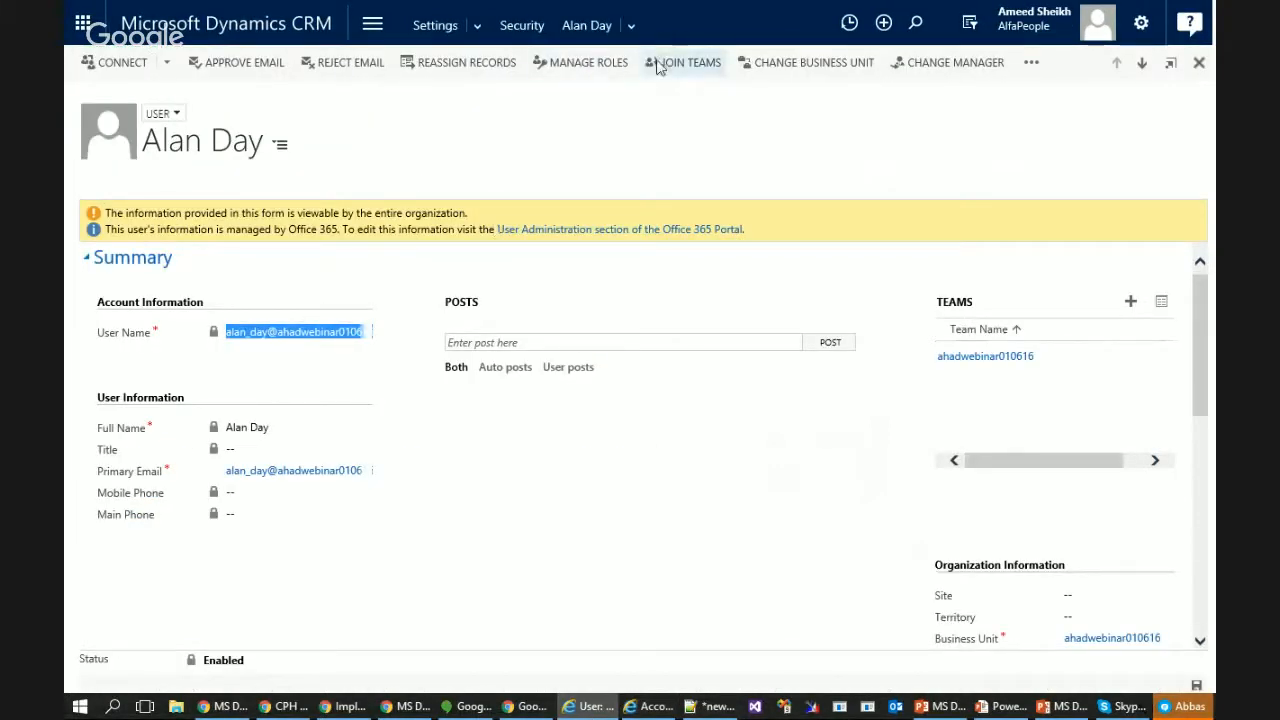
left_click(590, 66)
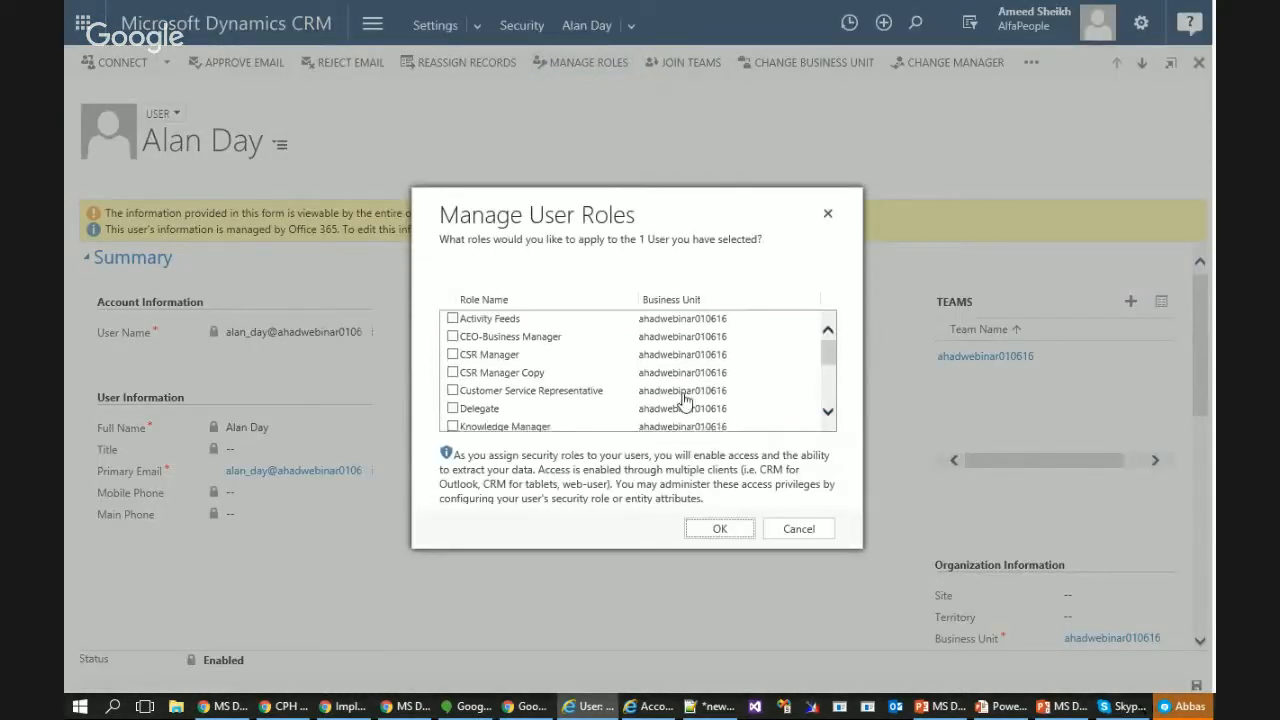
scroll(684, 400, "down", 5)
scroll(684, 398, "up", 2)
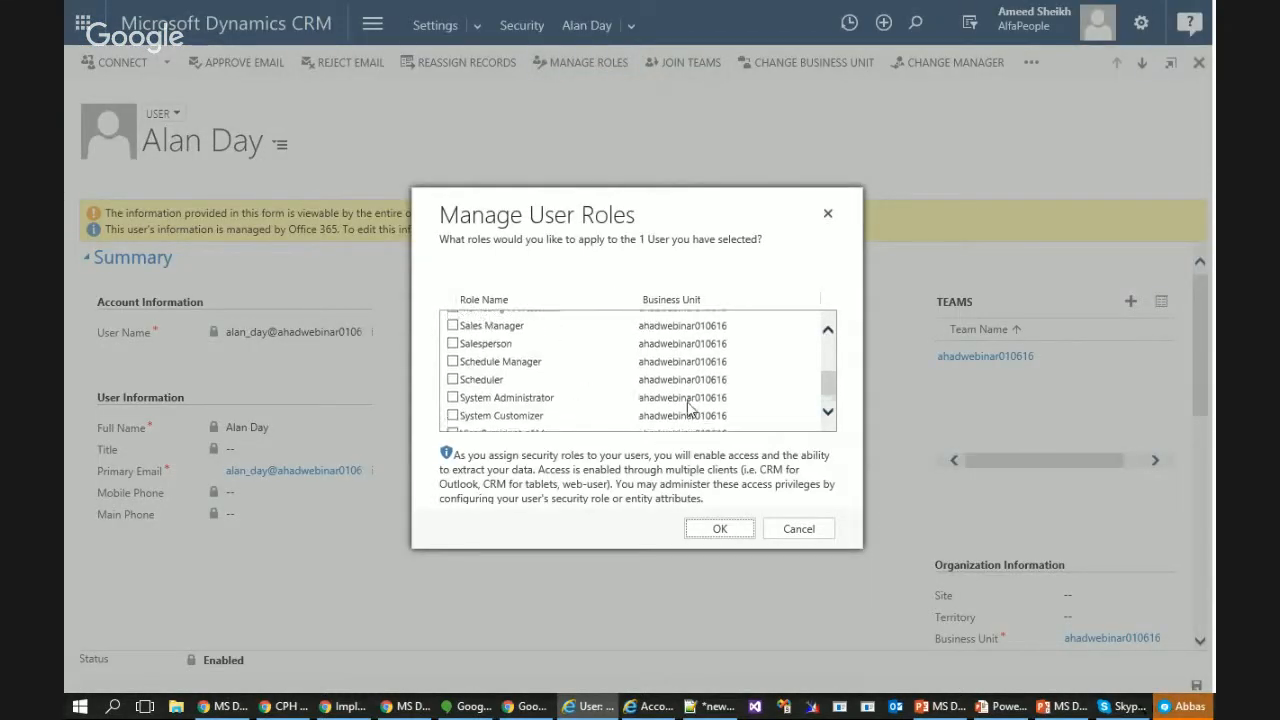
scroll(688, 408, "up", 4)
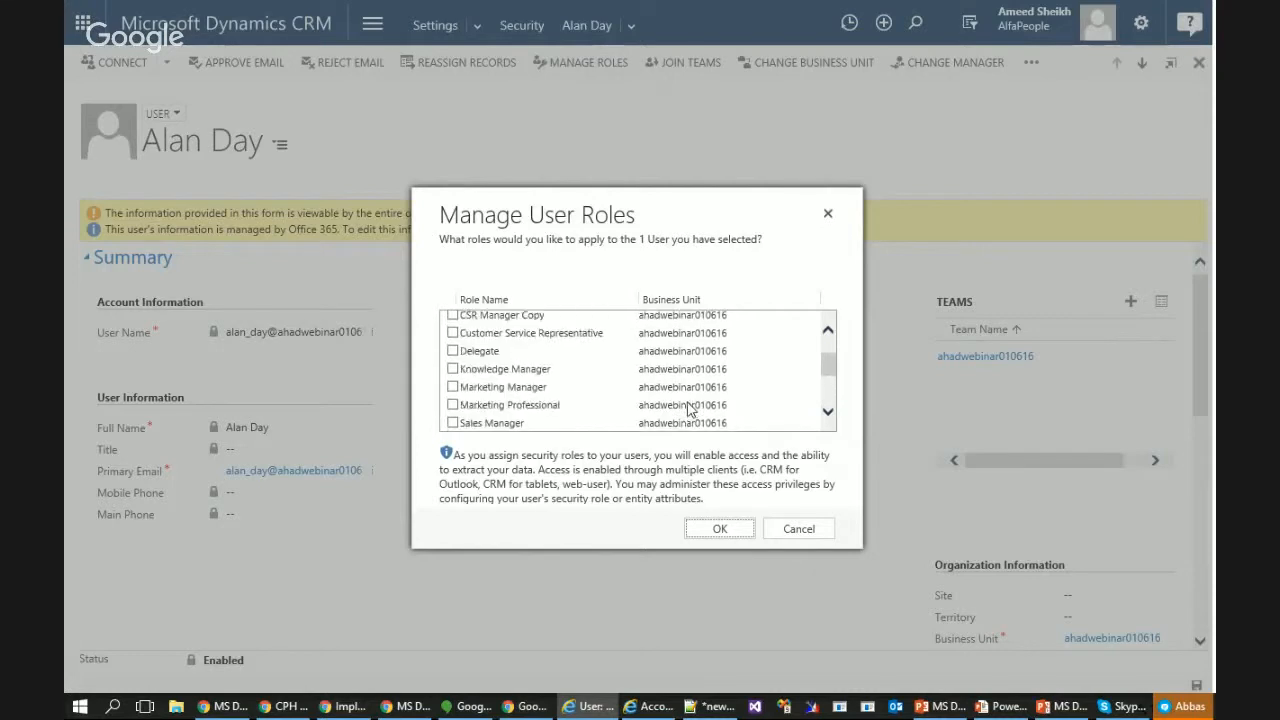
scroll(688, 408, "down", 5)
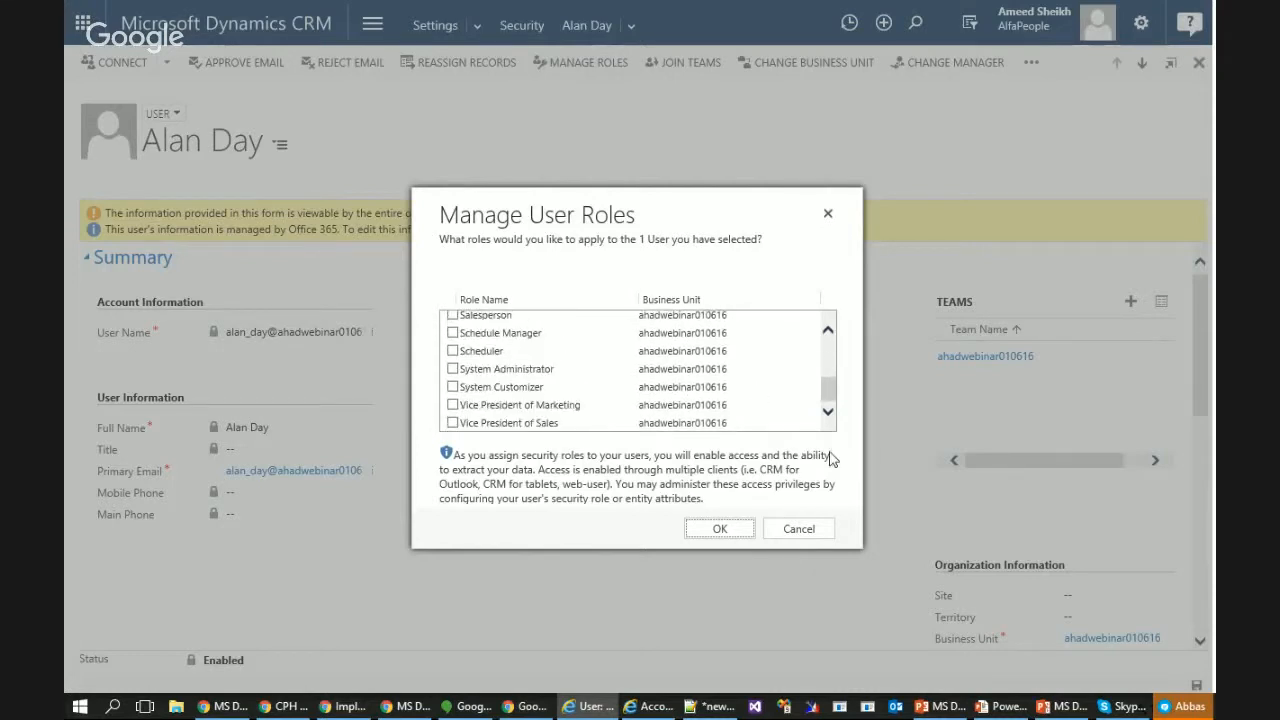
left_click(799, 530)
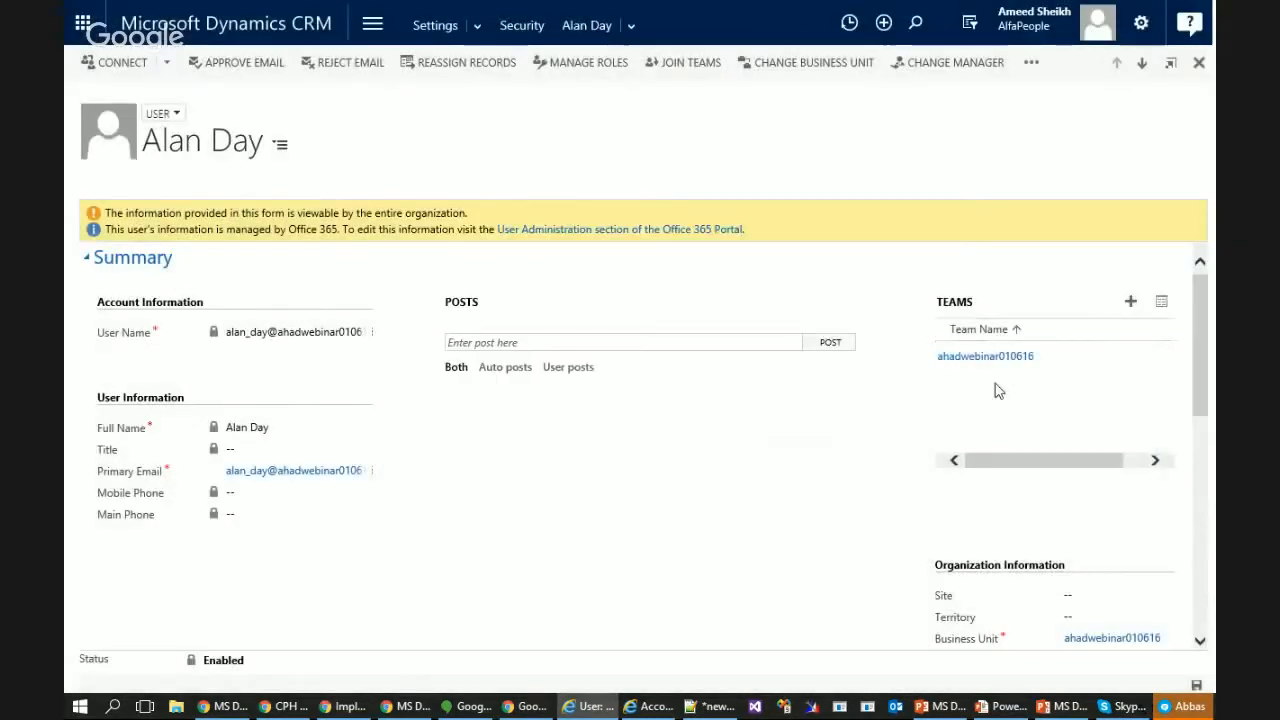
Open the team listed on the user's record and check its details against the recipient's Active Accounts list in the InPrivate window
left_click(992, 358)
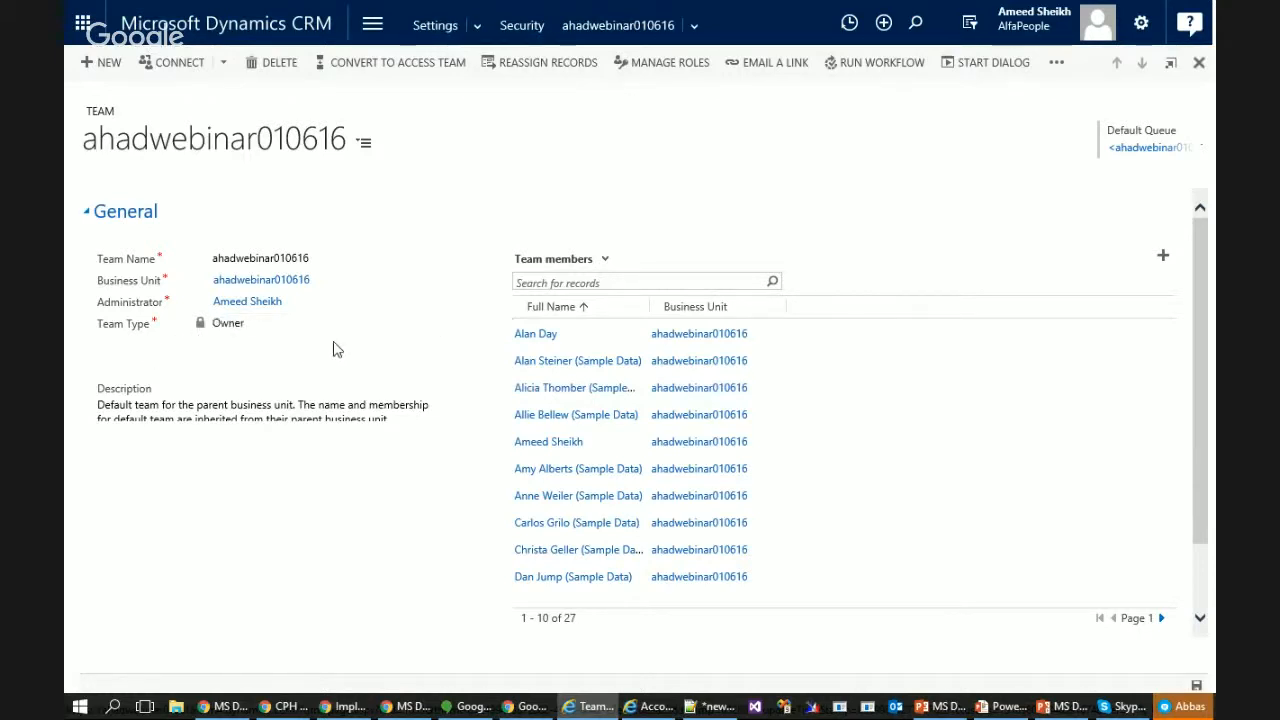
left_click(653, 708)
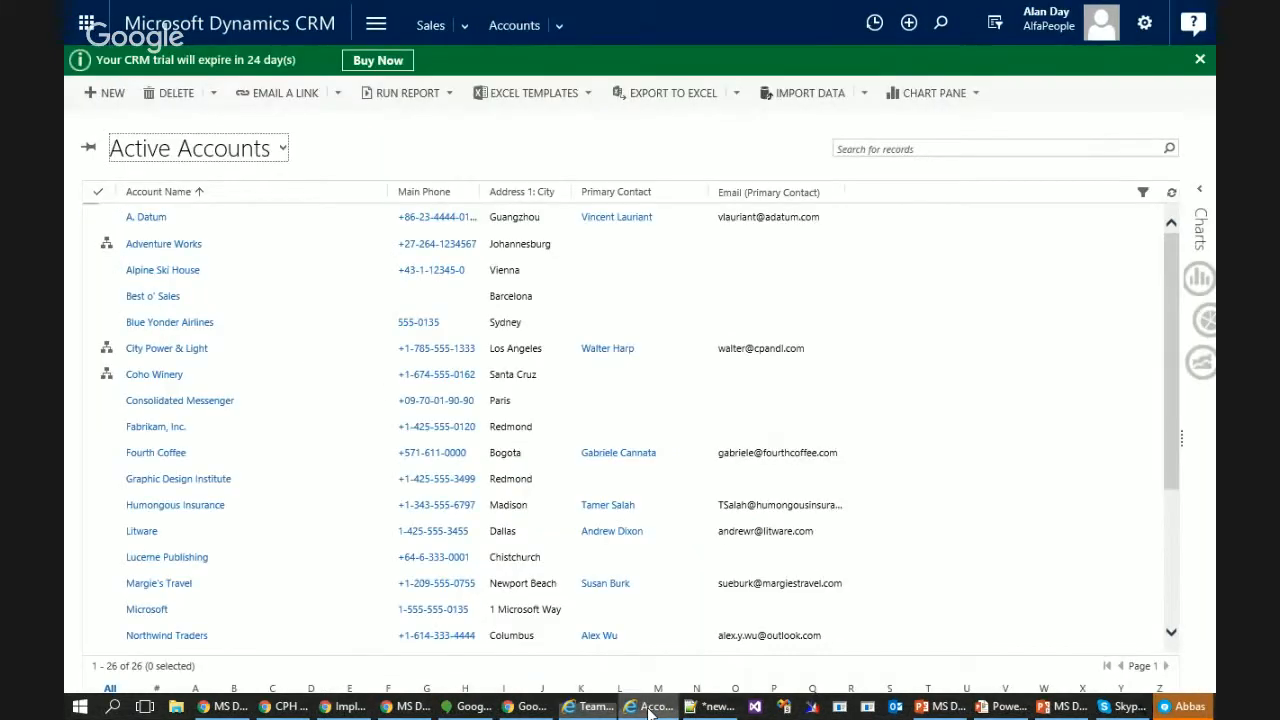
left_click(596, 707)
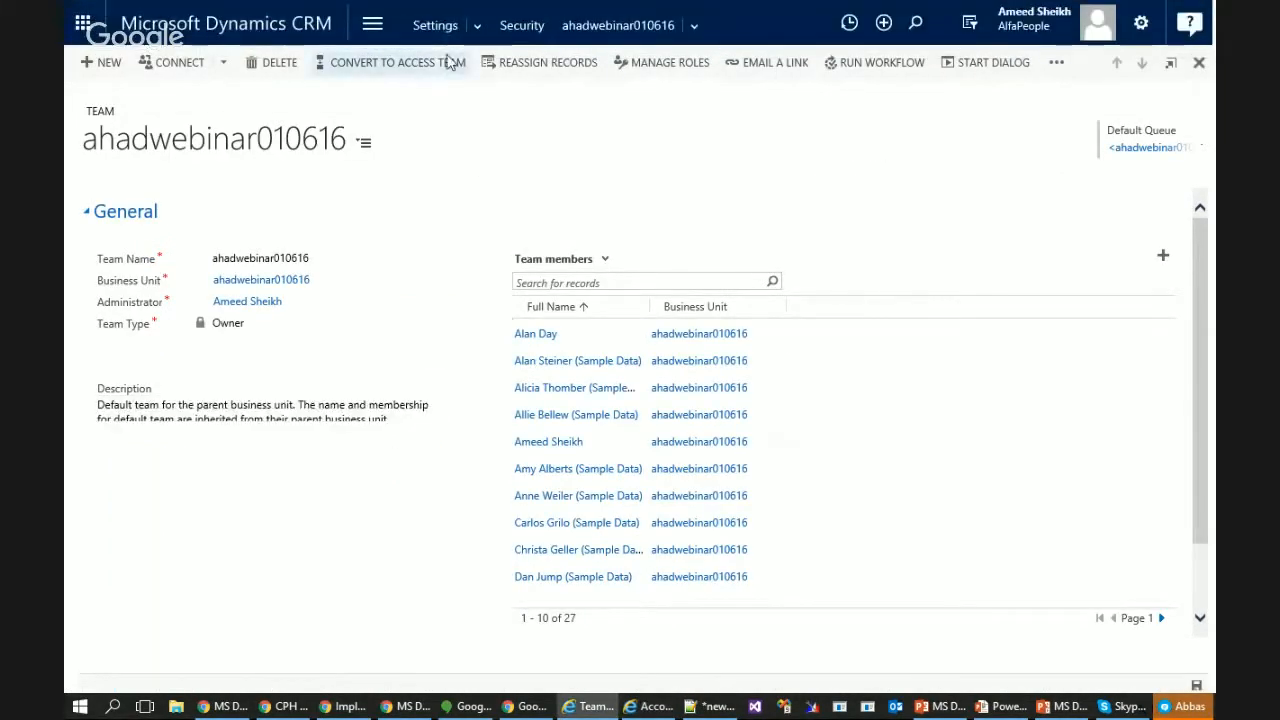
Go to the Sales accounts list and open the Consolidated Messenger account
left_click(372, 25)
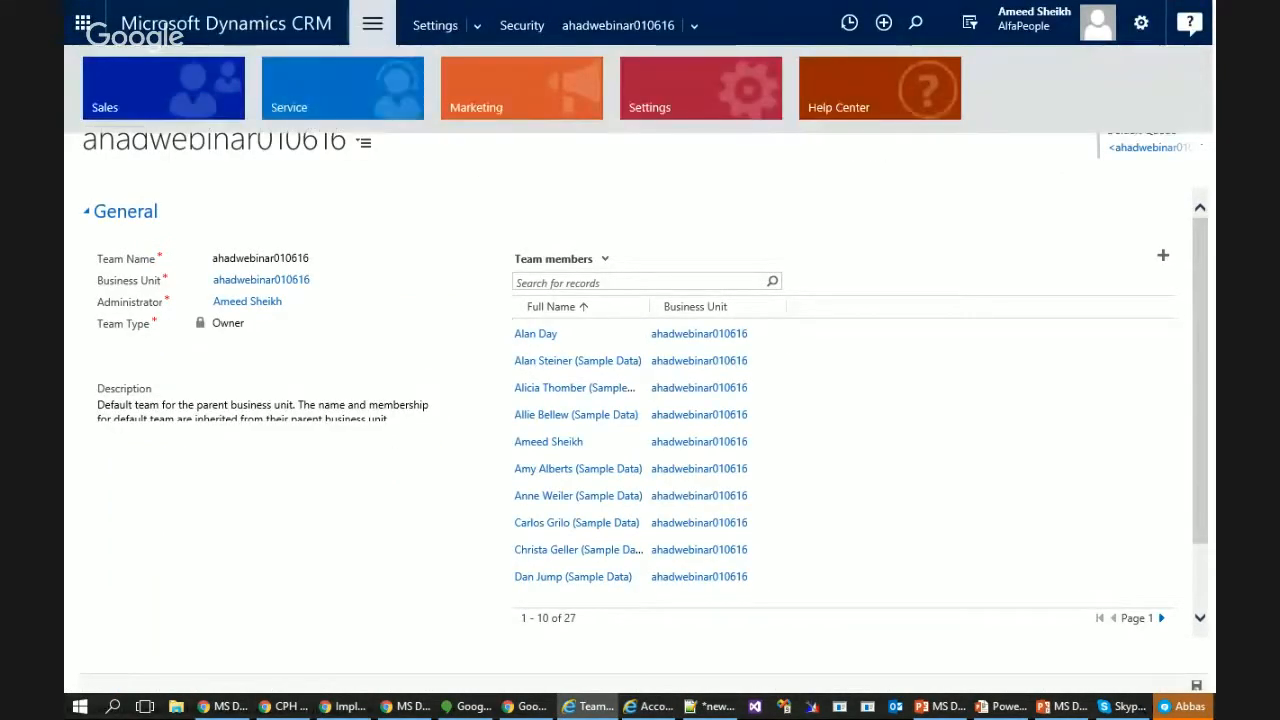
left_click(84, 90)
left_click(336, 211)
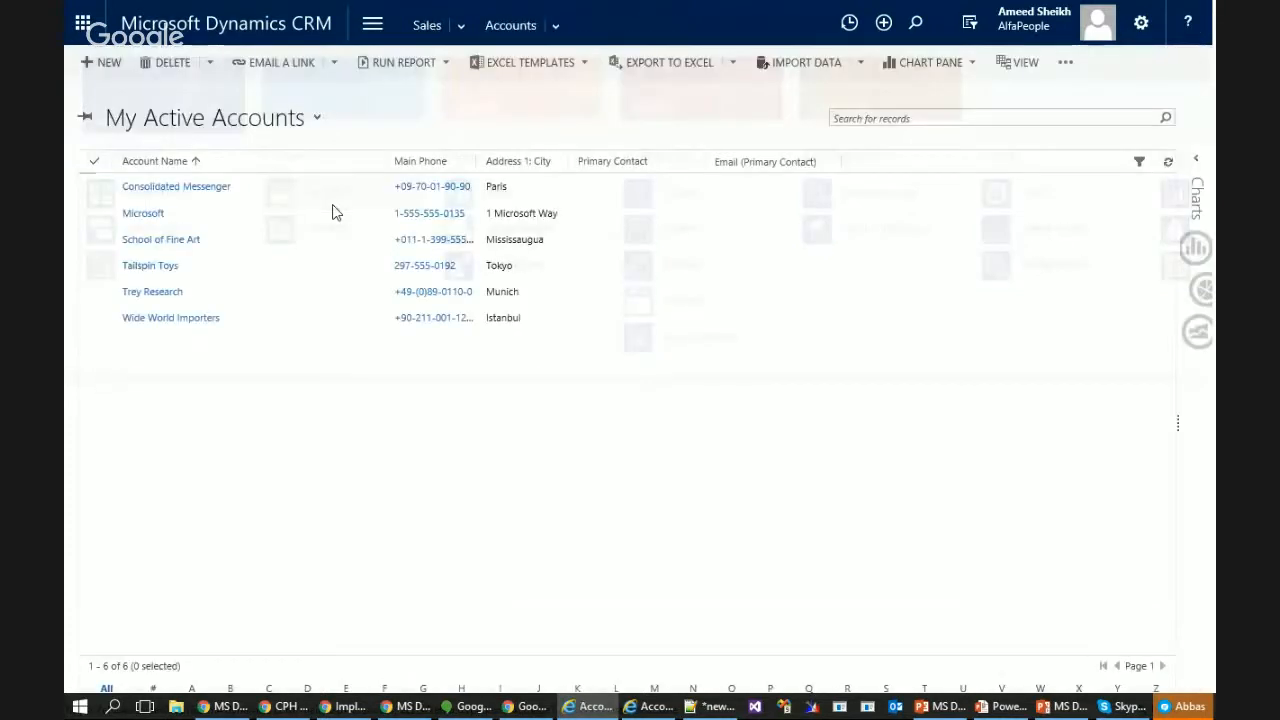
left_click(256, 192)
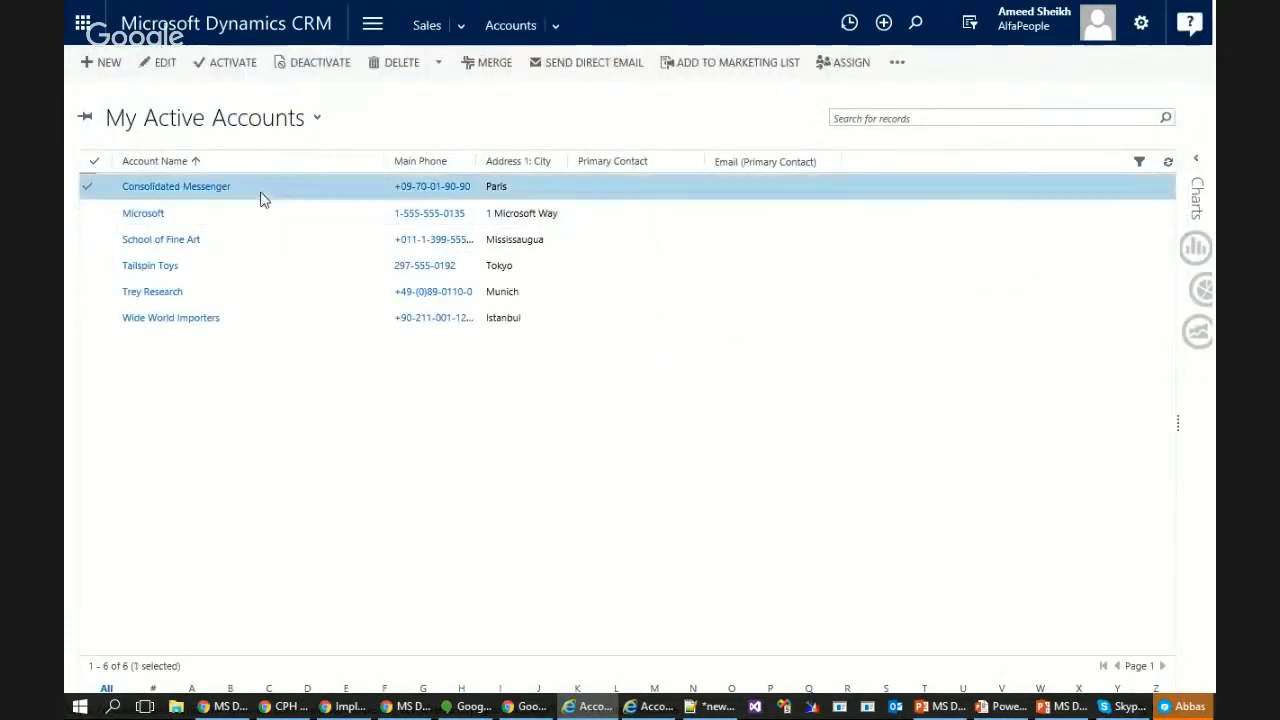
left_click(283, 246, "shift")
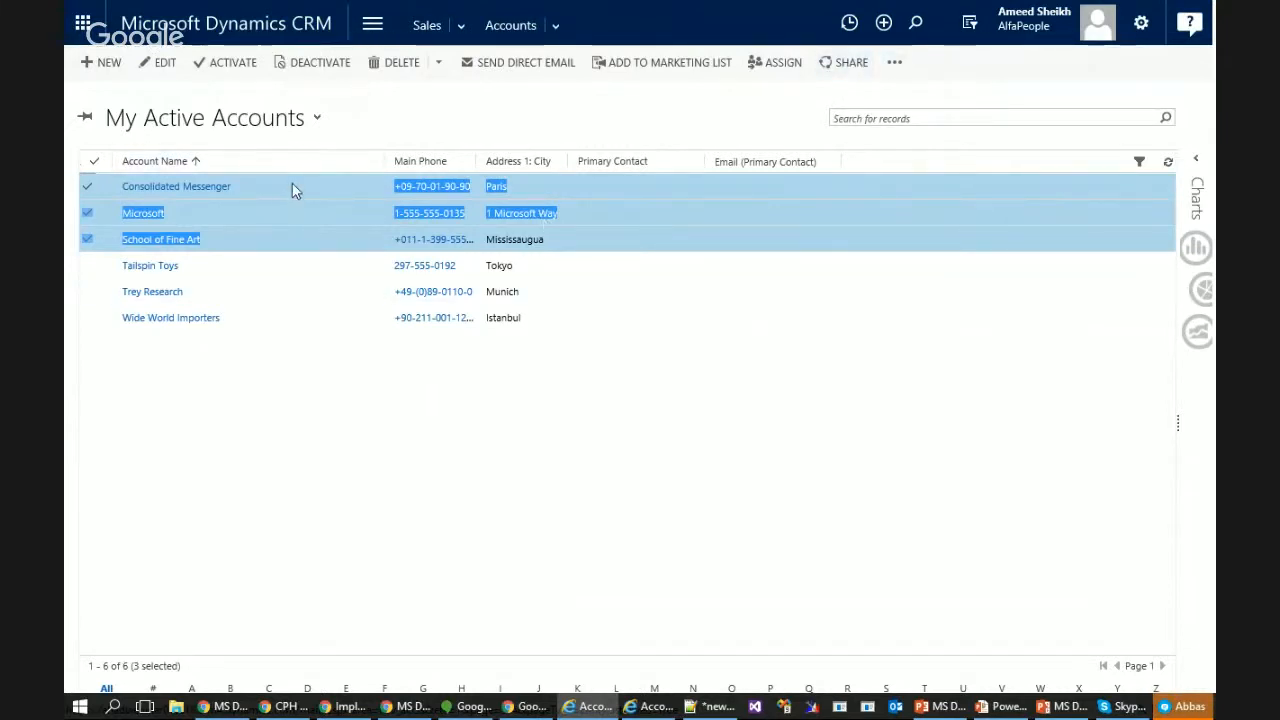
double_click(293, 190)
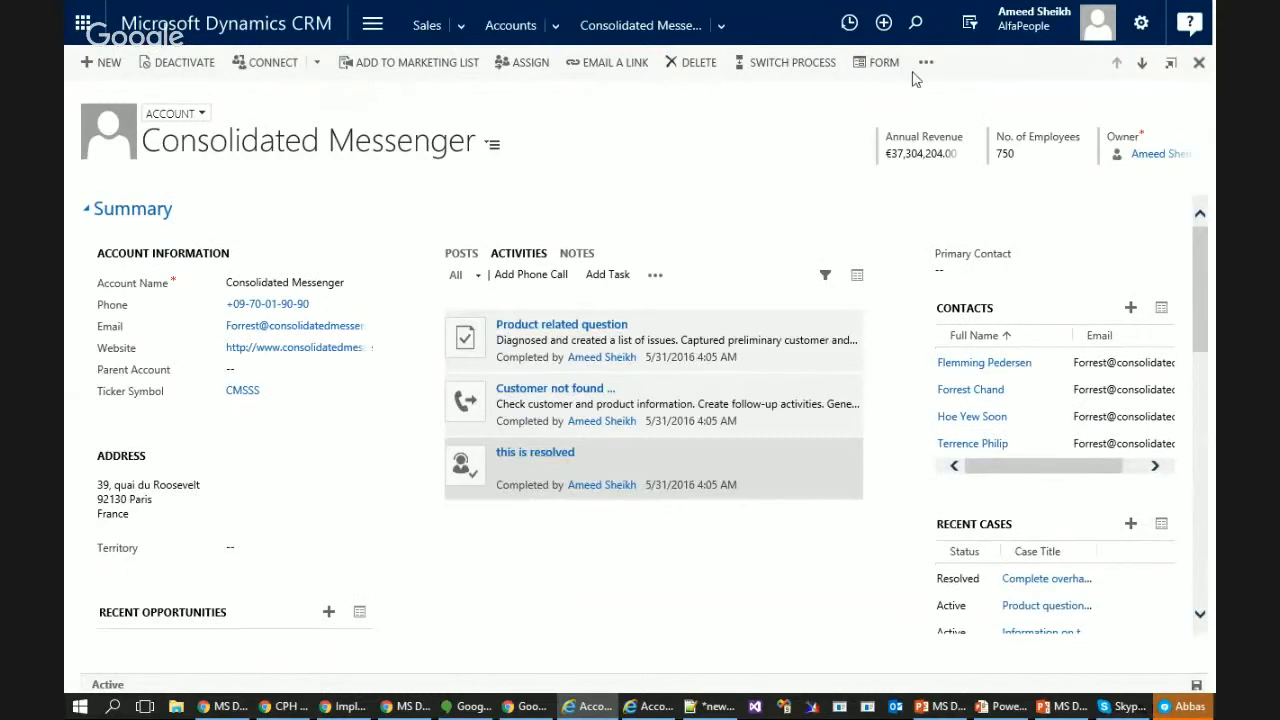
Review which users the Consolidated Messenger account is shared with and their permissions, and check the recipient's accounts list in the InPrivate window
left_click(926, 62)
left_click(940, 92)
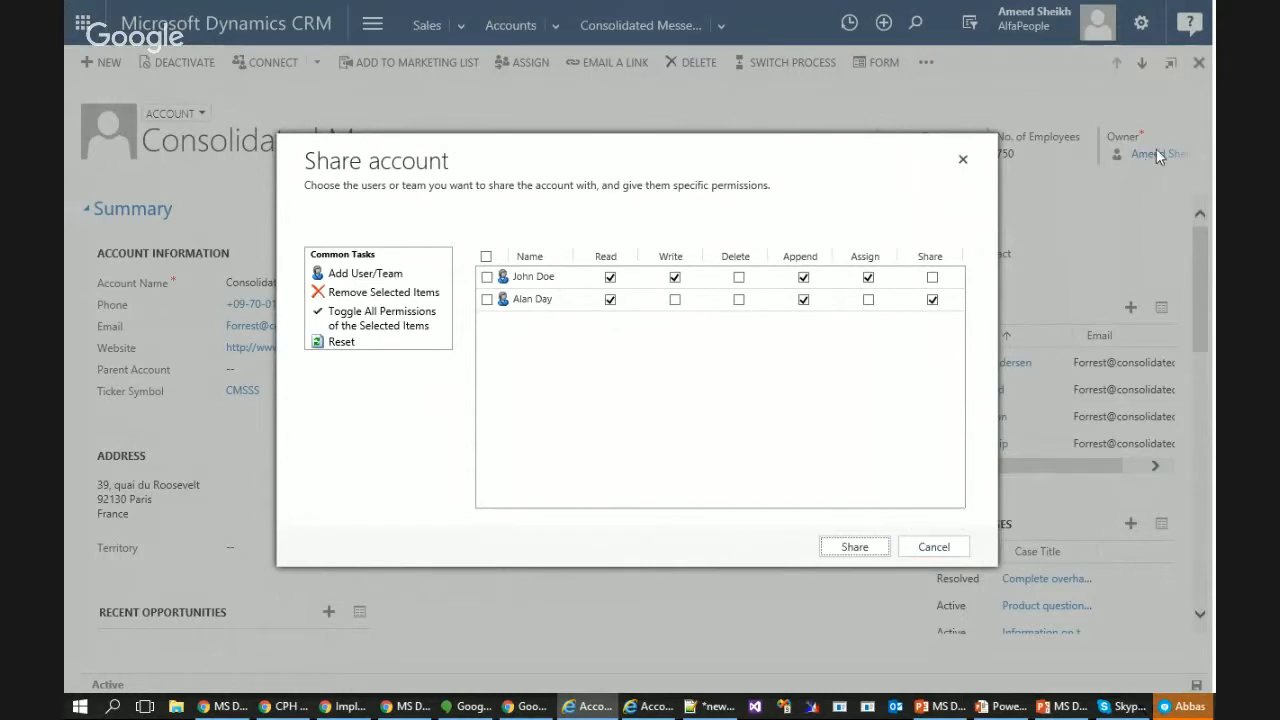
left_click(933, 548)
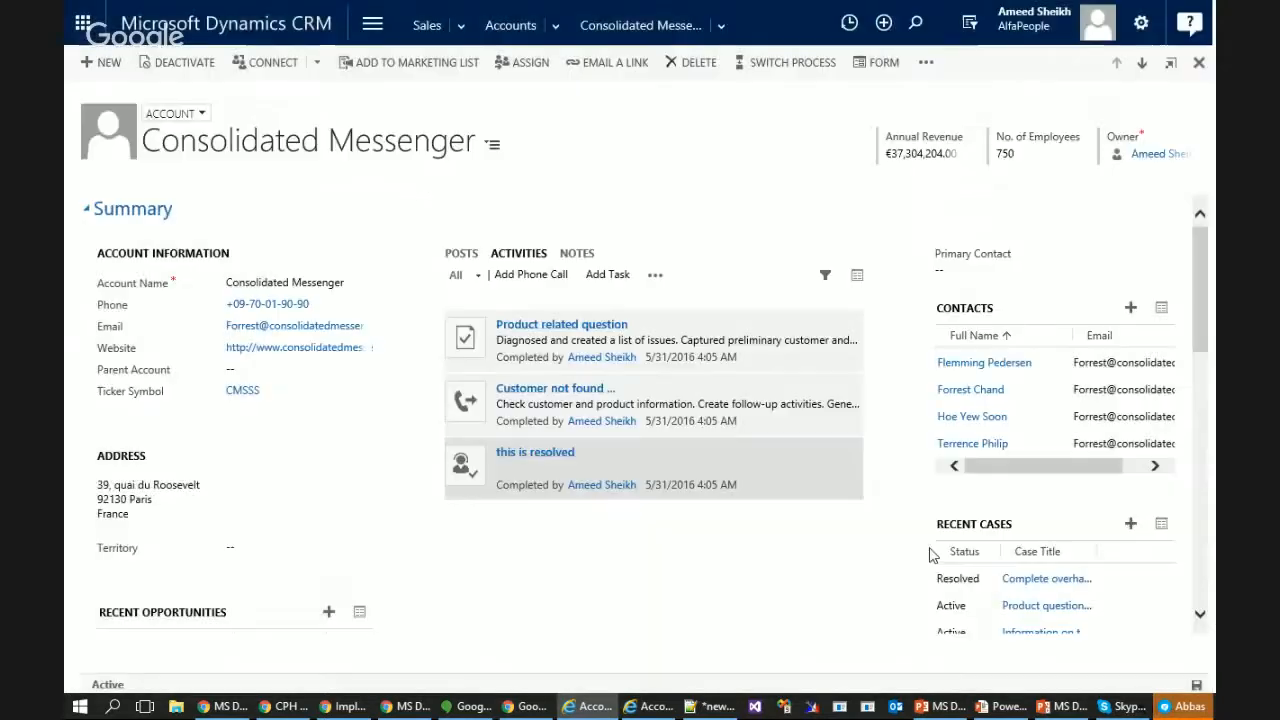
left_click(652, 706)
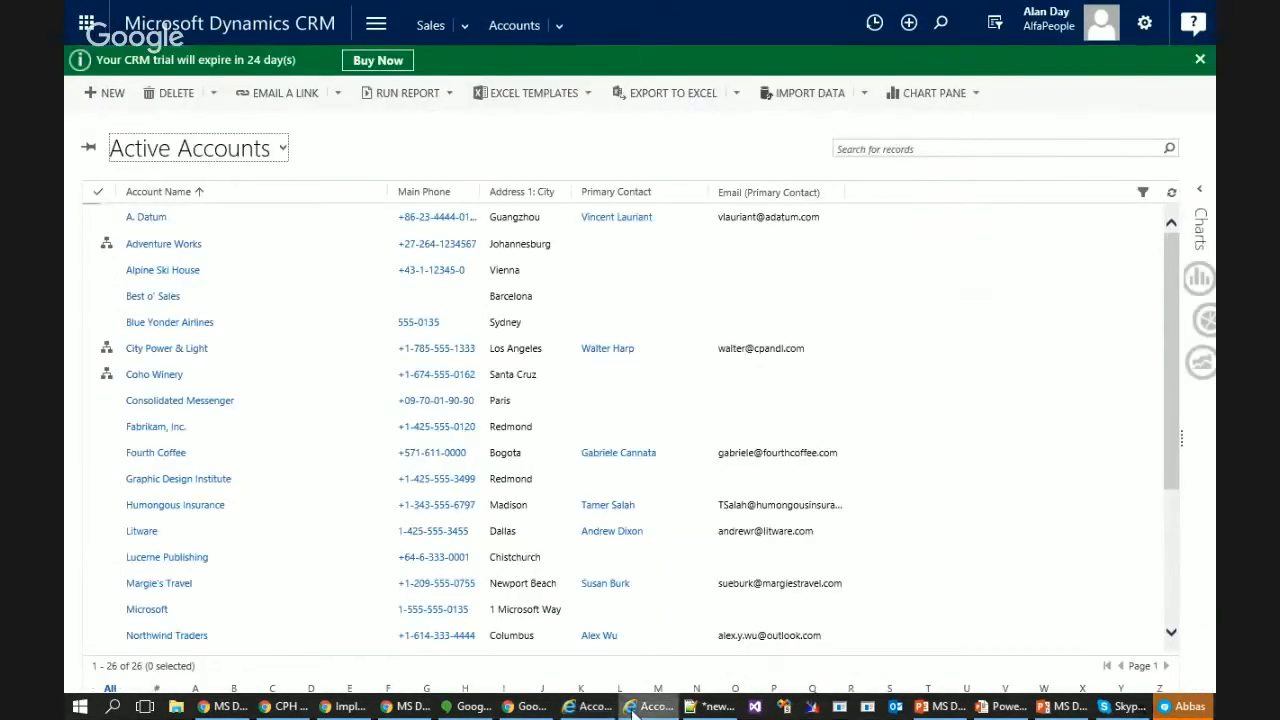
left_click(597, 707)
Open the Enabled Users list in the Security settings
left_click(372, 25)
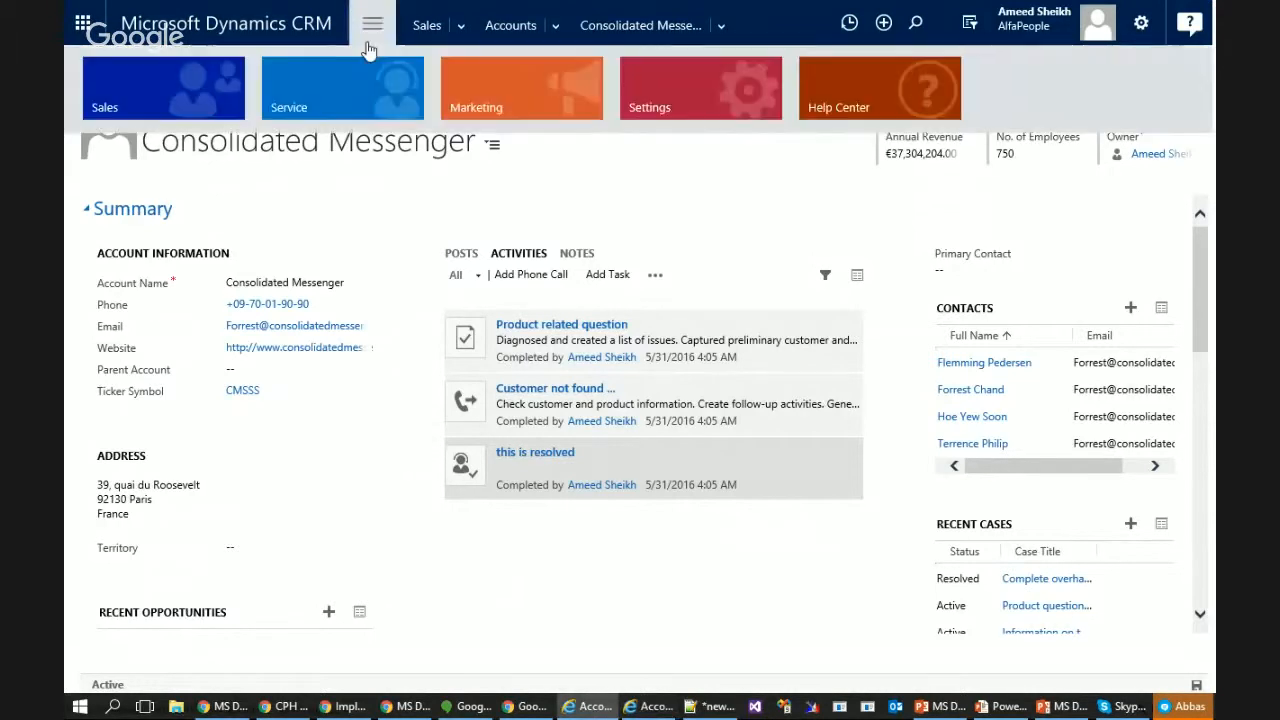
left_click(462, 27)
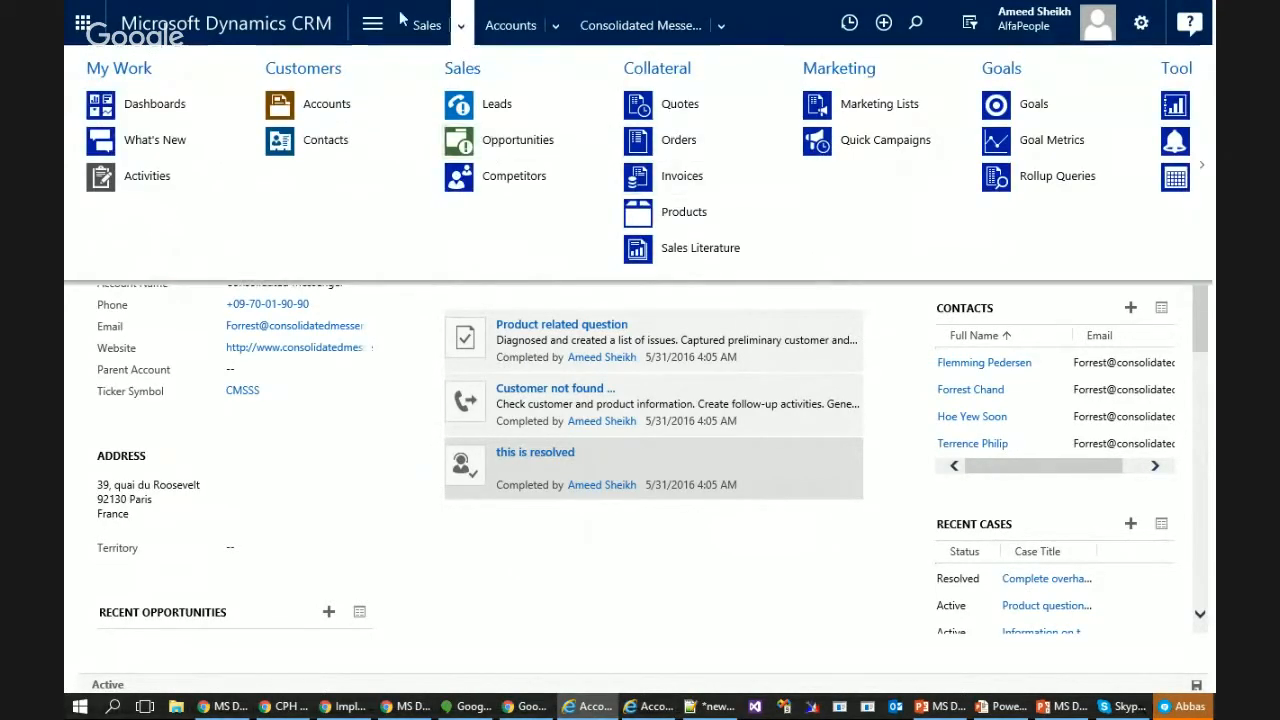
left_click(370, 27)
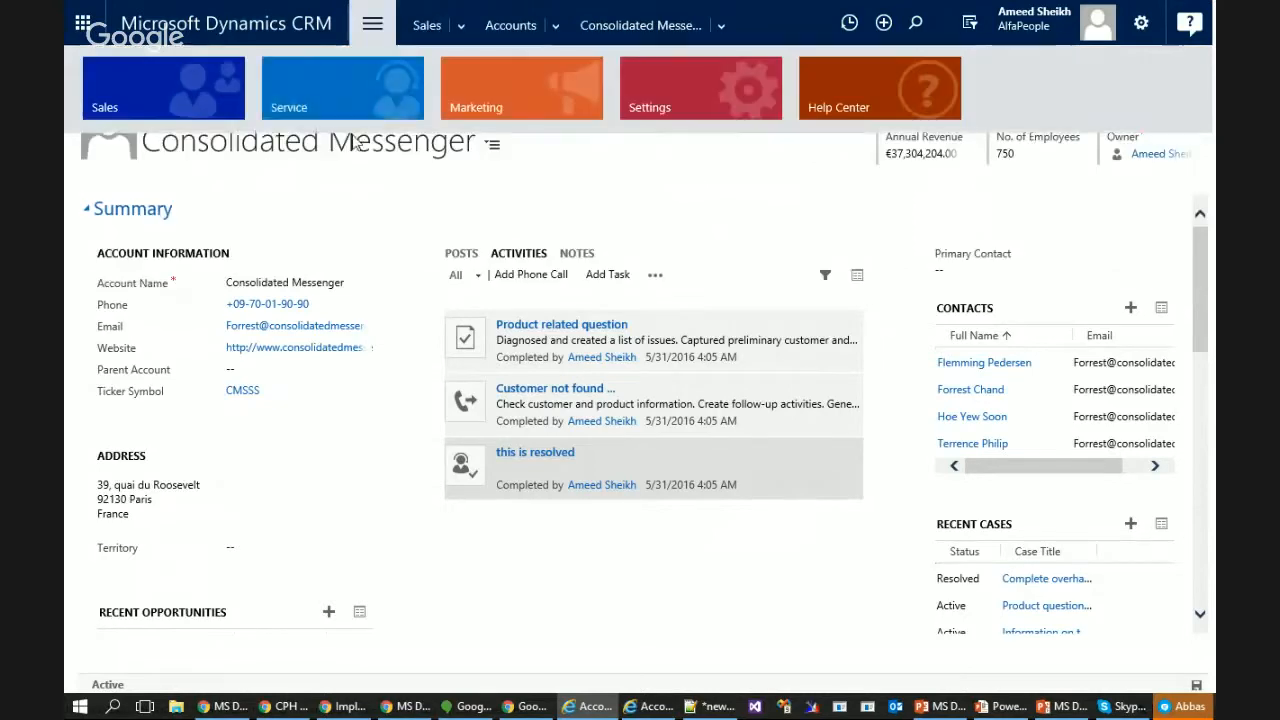
left_click(690, 97)
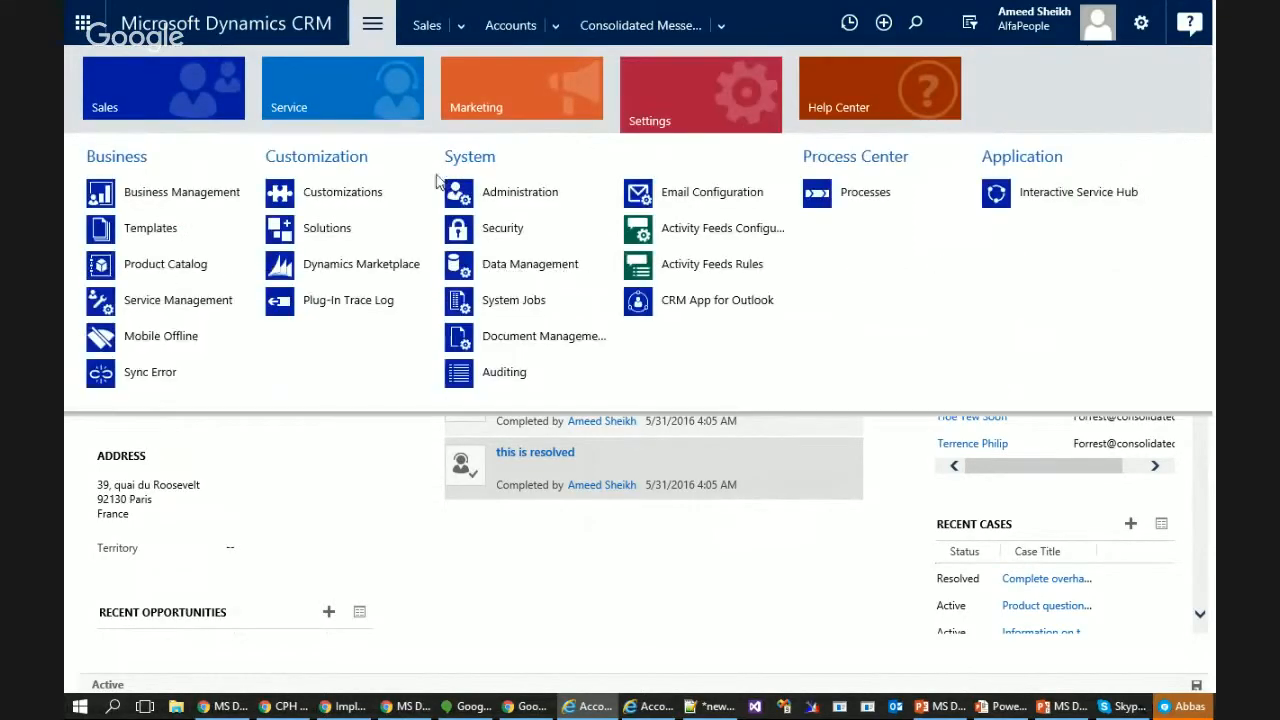
left_click(543, 240)
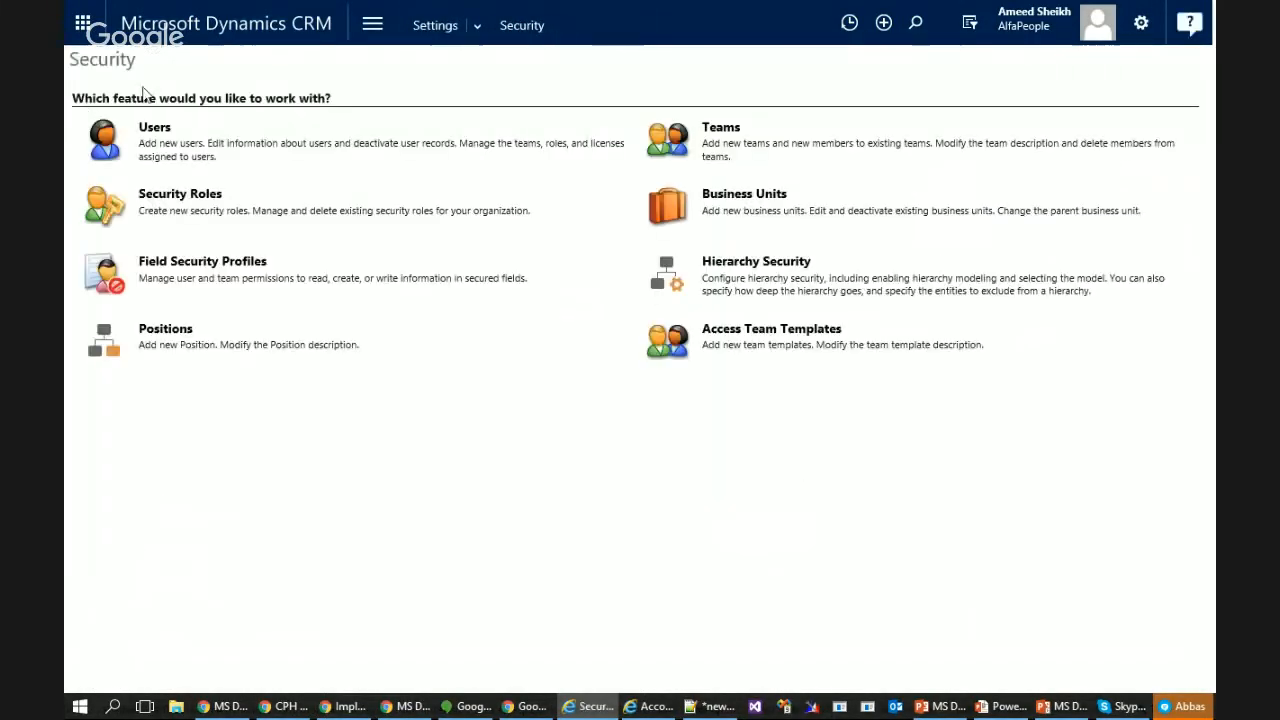
left_click(155, 130)
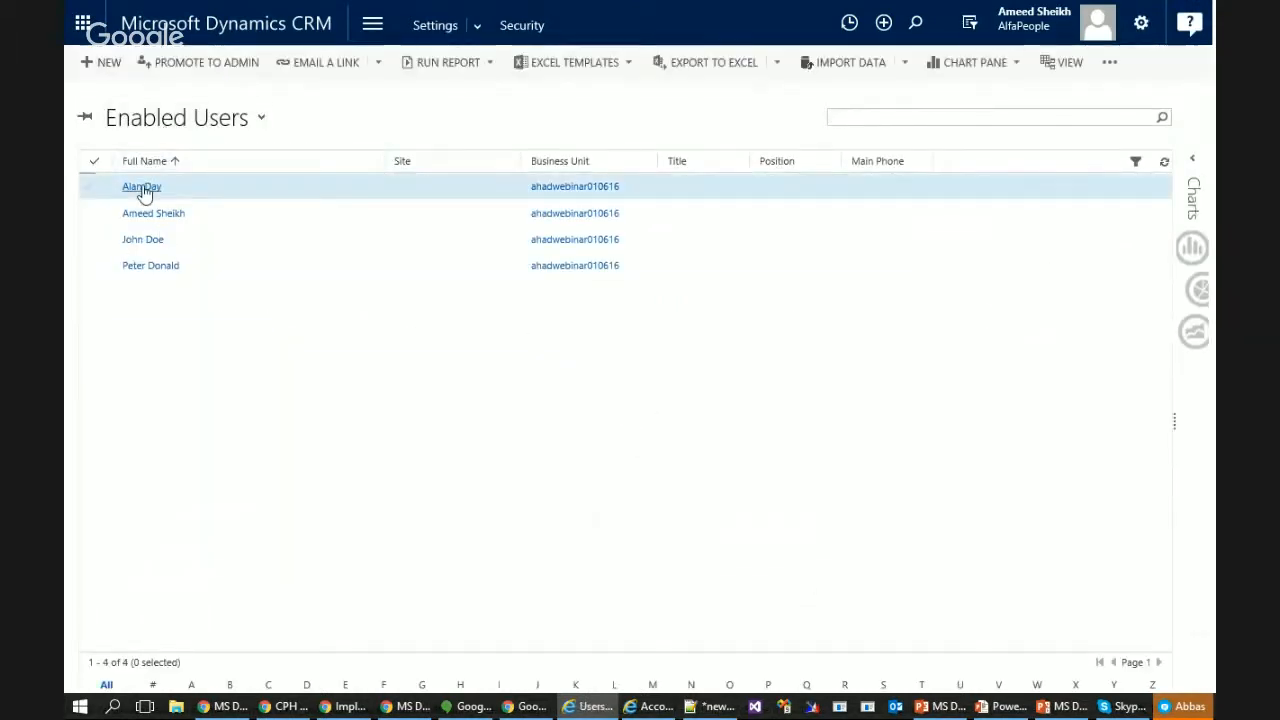
Open the first enabled user's record and assign the Salesperson security role
left_click(142, 187)
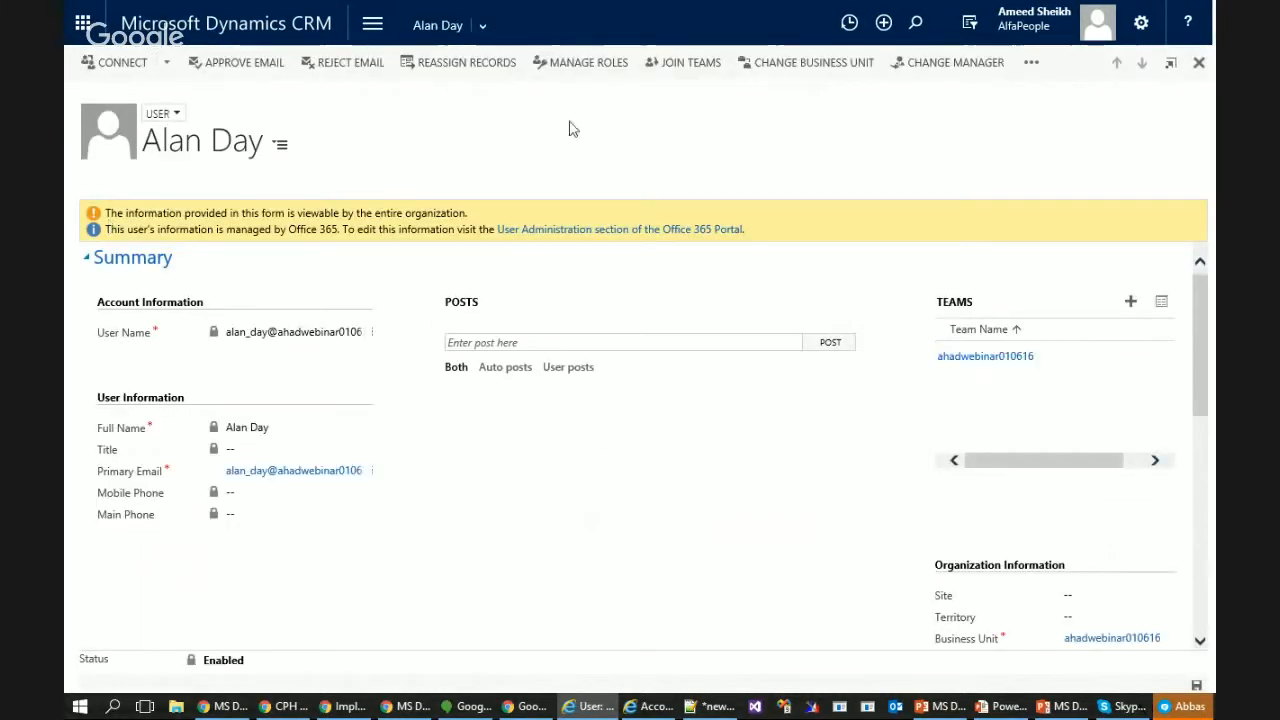
left_click(600, 62)
scroll(614, 391, "down", 3)
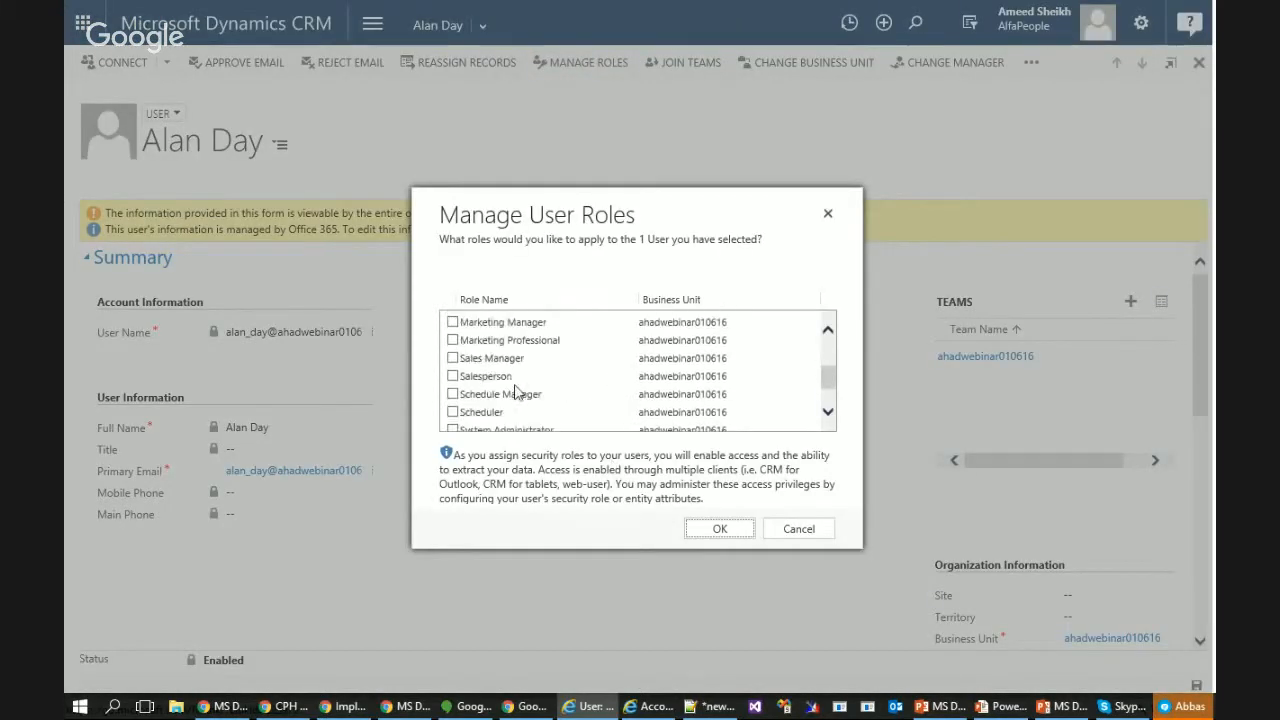
scroll(631, 405, "down", 1)
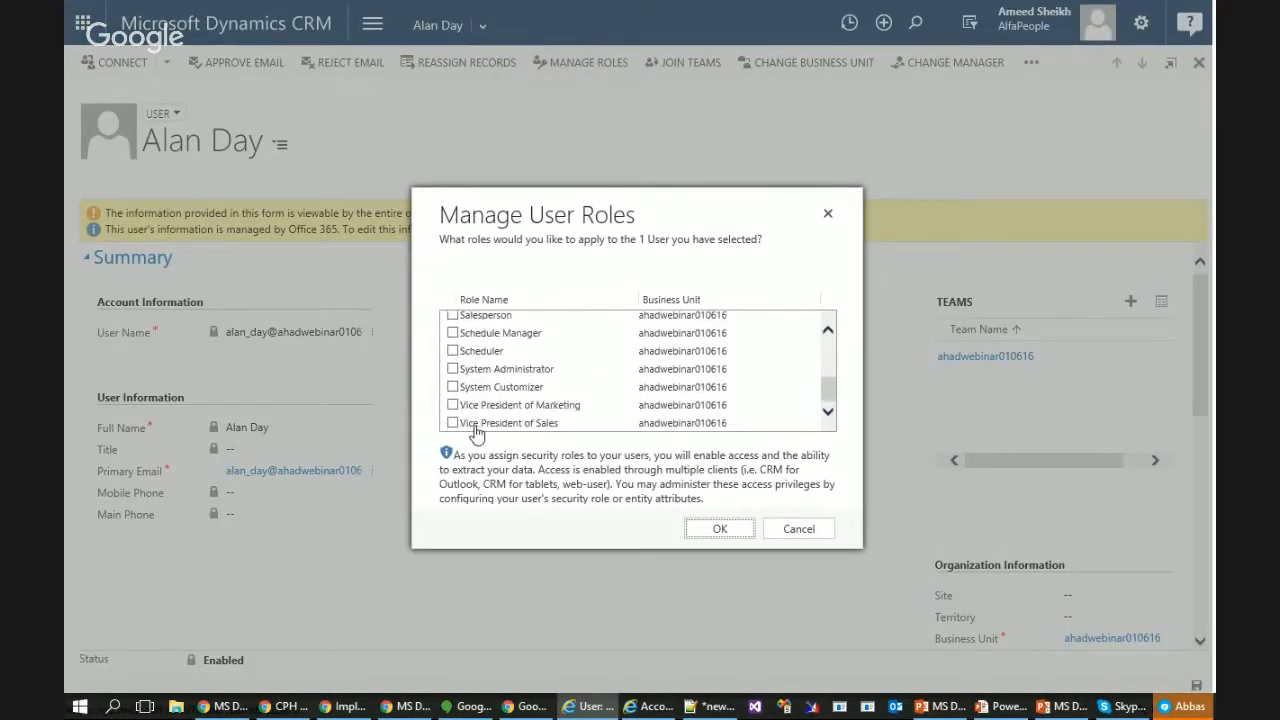
scroll(480, 425, "up", 2)
left_click(508, 388)
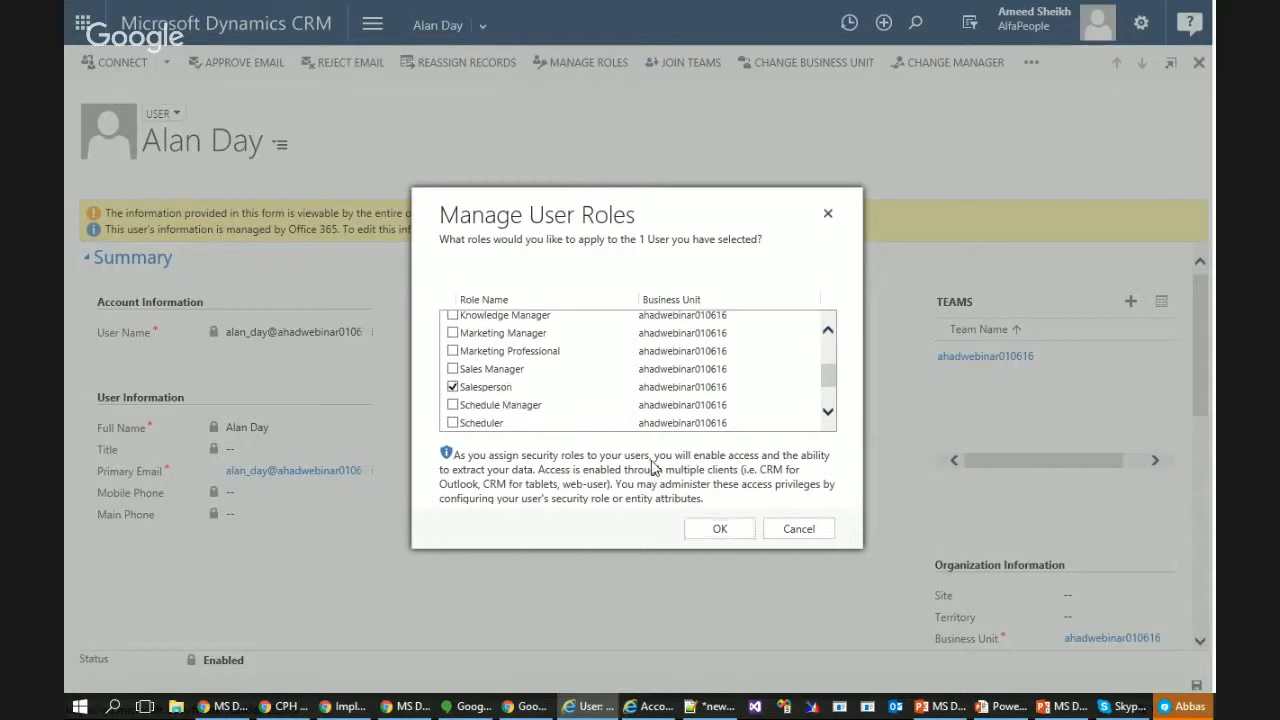
left_click(720, 530)
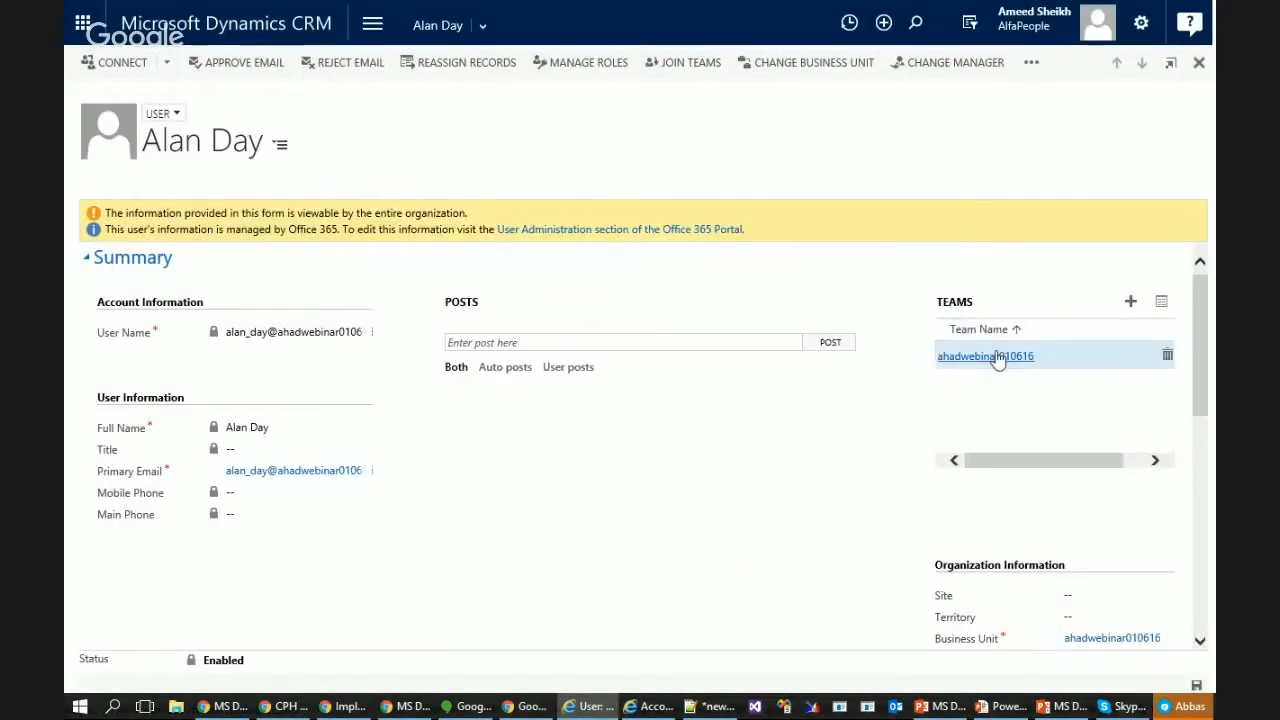
Open the user's team and try to remove its Vice President of Sales role
left_click(993, 362)
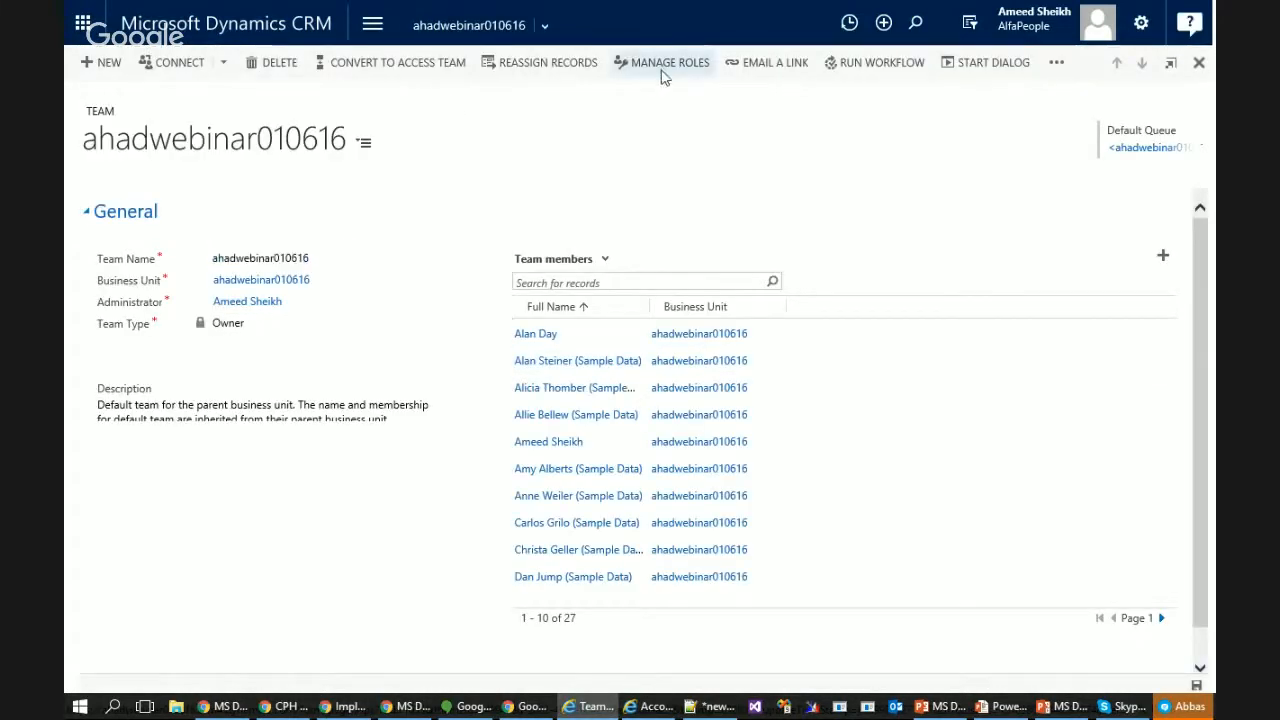
left_click(667, 62)
scroll(563, 410, "down", 6)
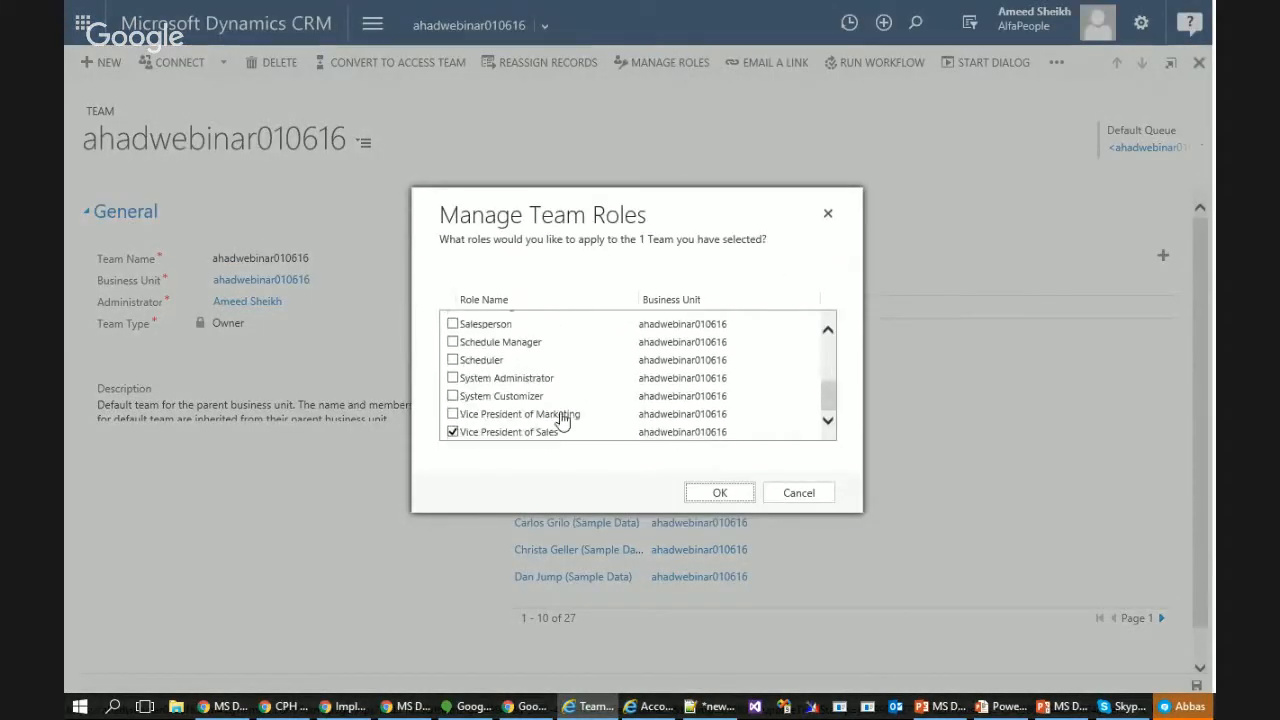
left_click(527, 435)
left_click(708, 493)
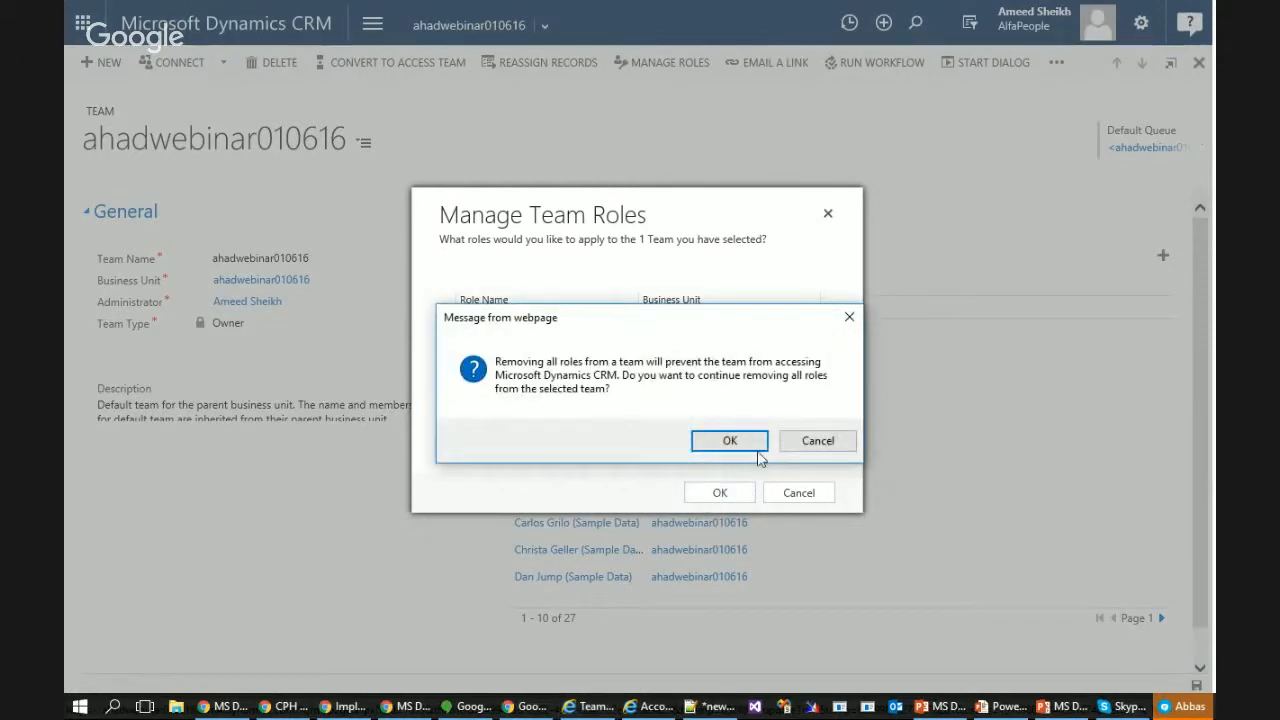
left_click(840, 447)
left_click(826, 494)
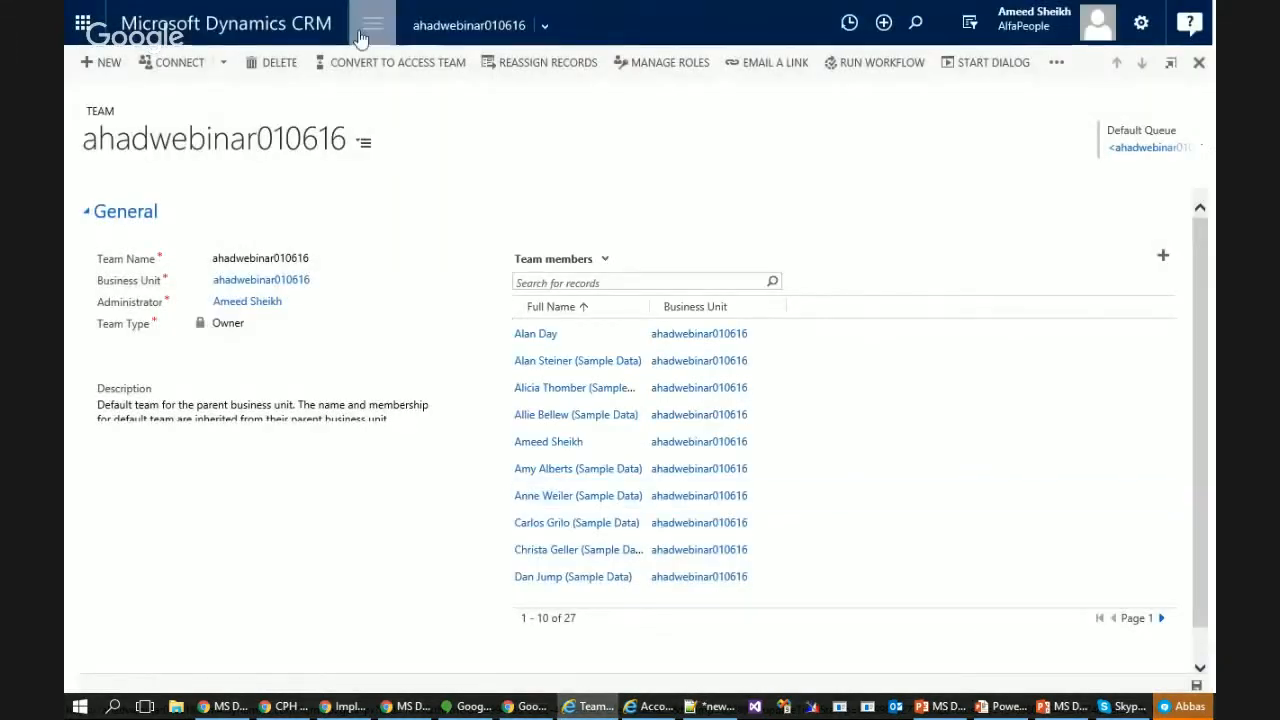
Open the second enabled user's record from the Security settings and review the security roles assigned to that user
left_click(372, 24)
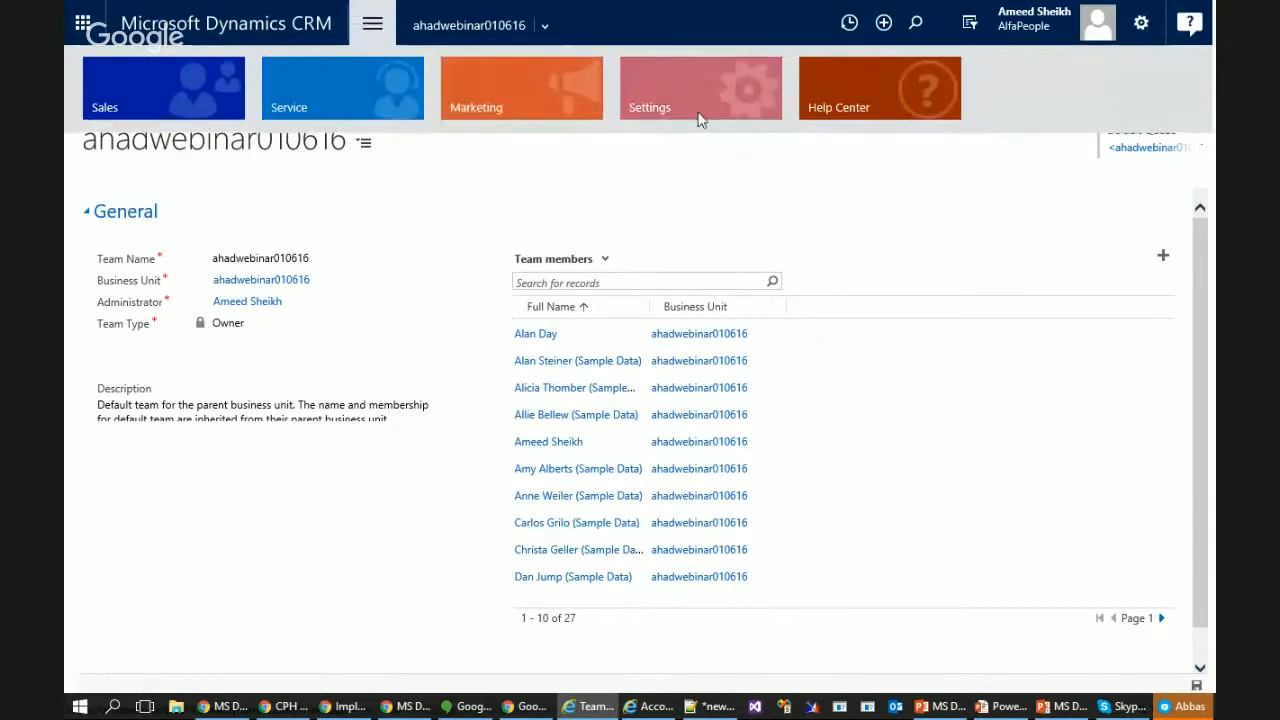
left_click(697, 112)
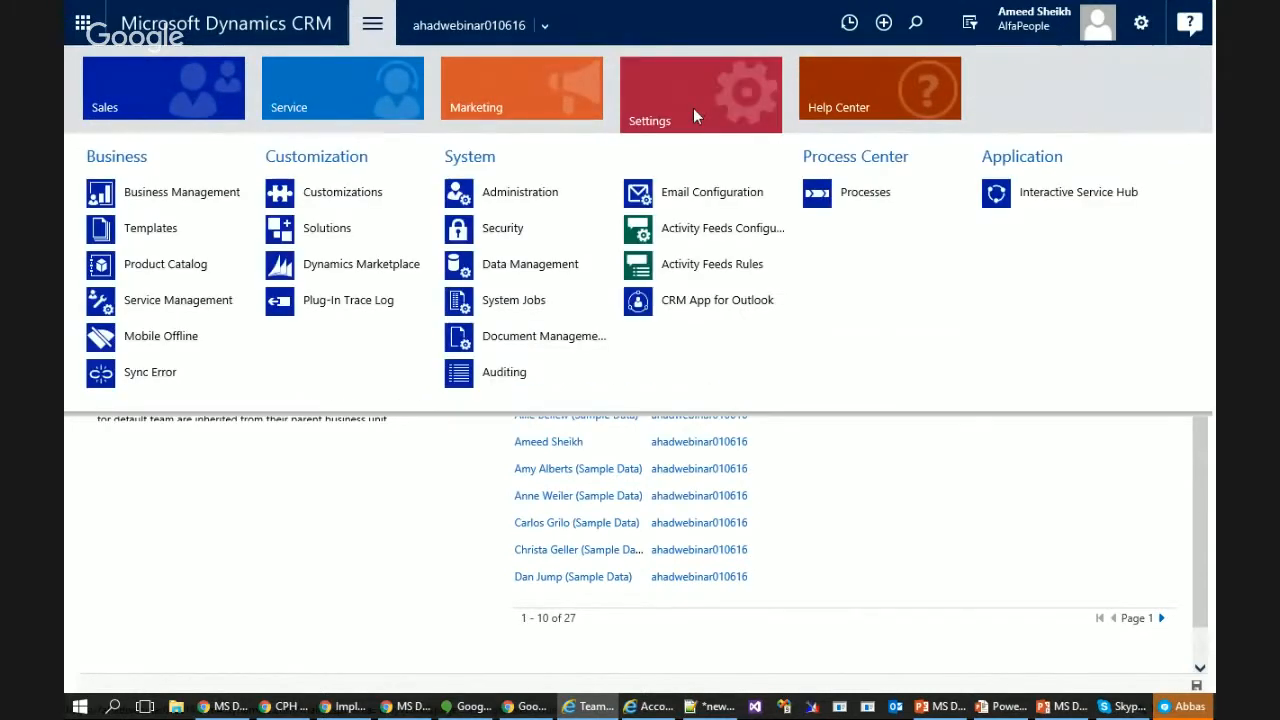
left_click(514, 229)
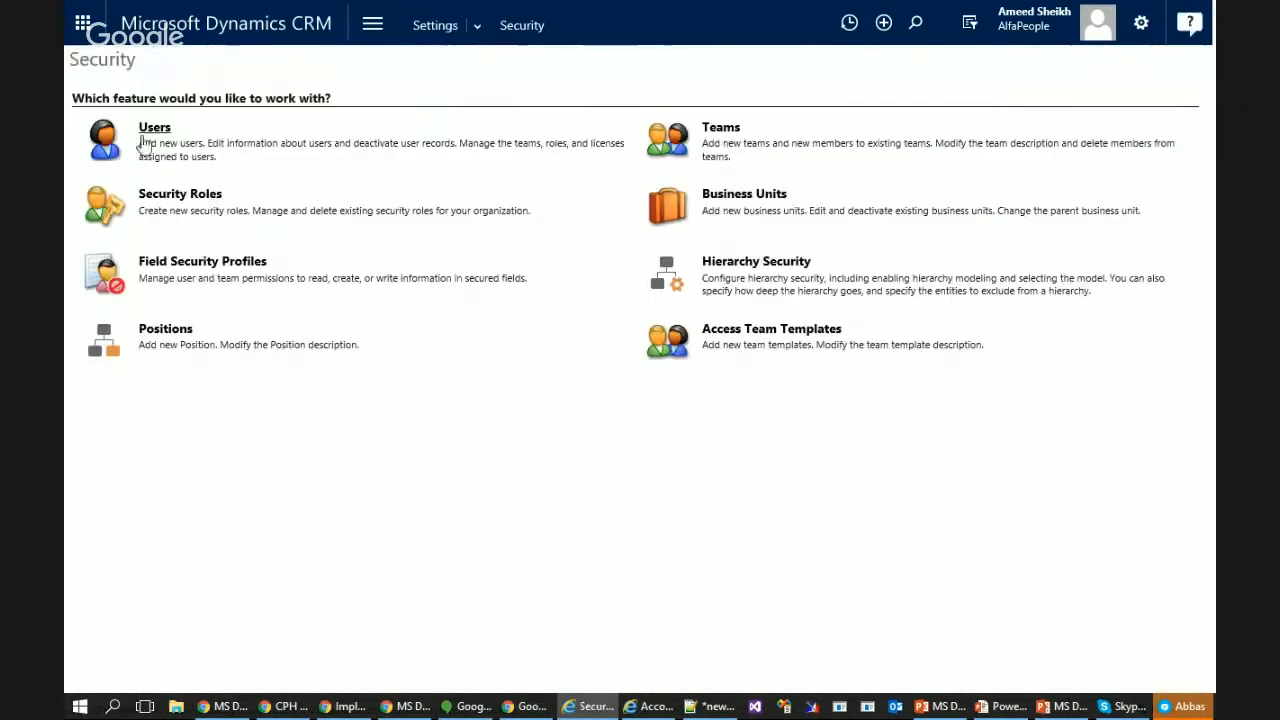
left_click(146, 134)
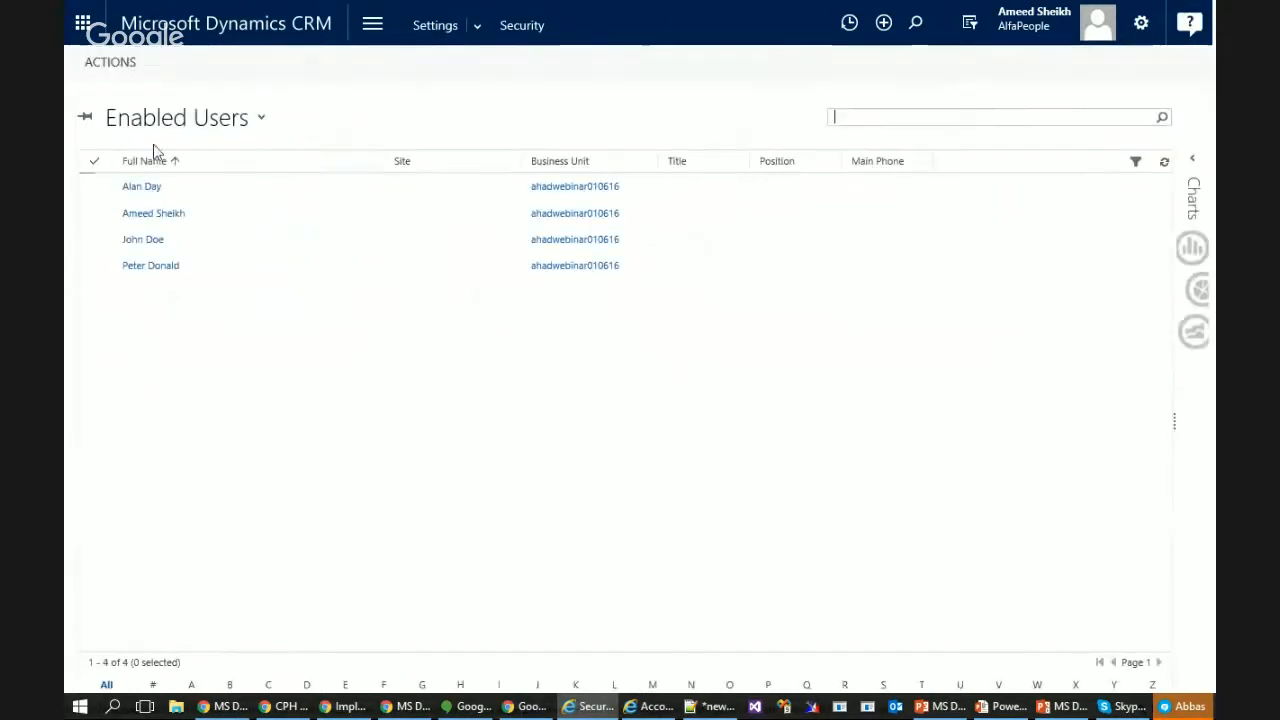
left_click(162, 212)
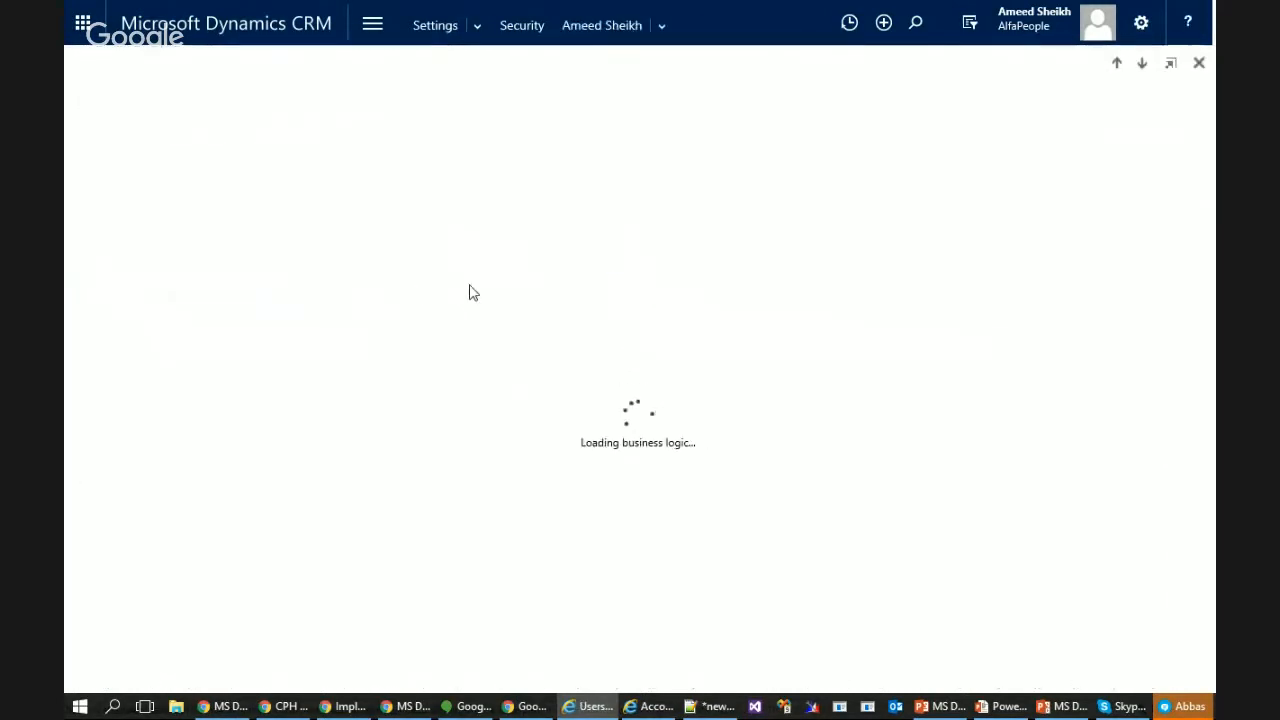
left_click(595, 62)
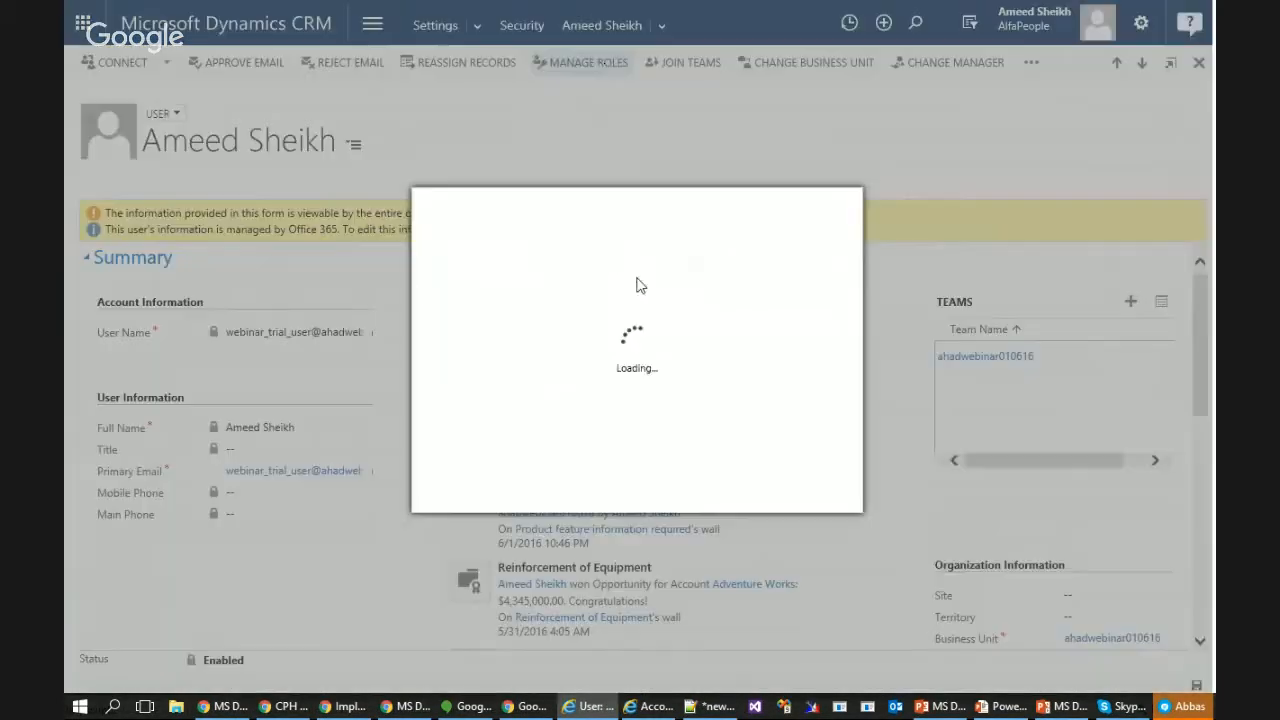
scroll(571, 386, "down", 5)
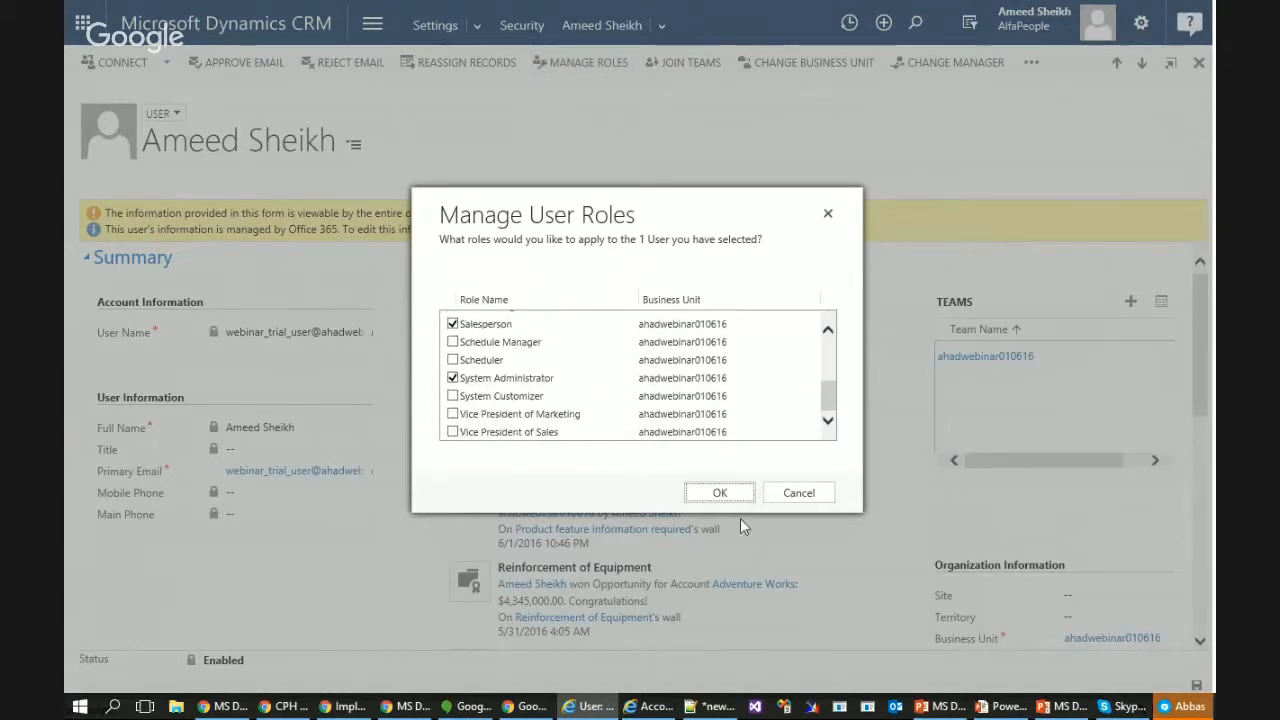
left_click(798, 493)
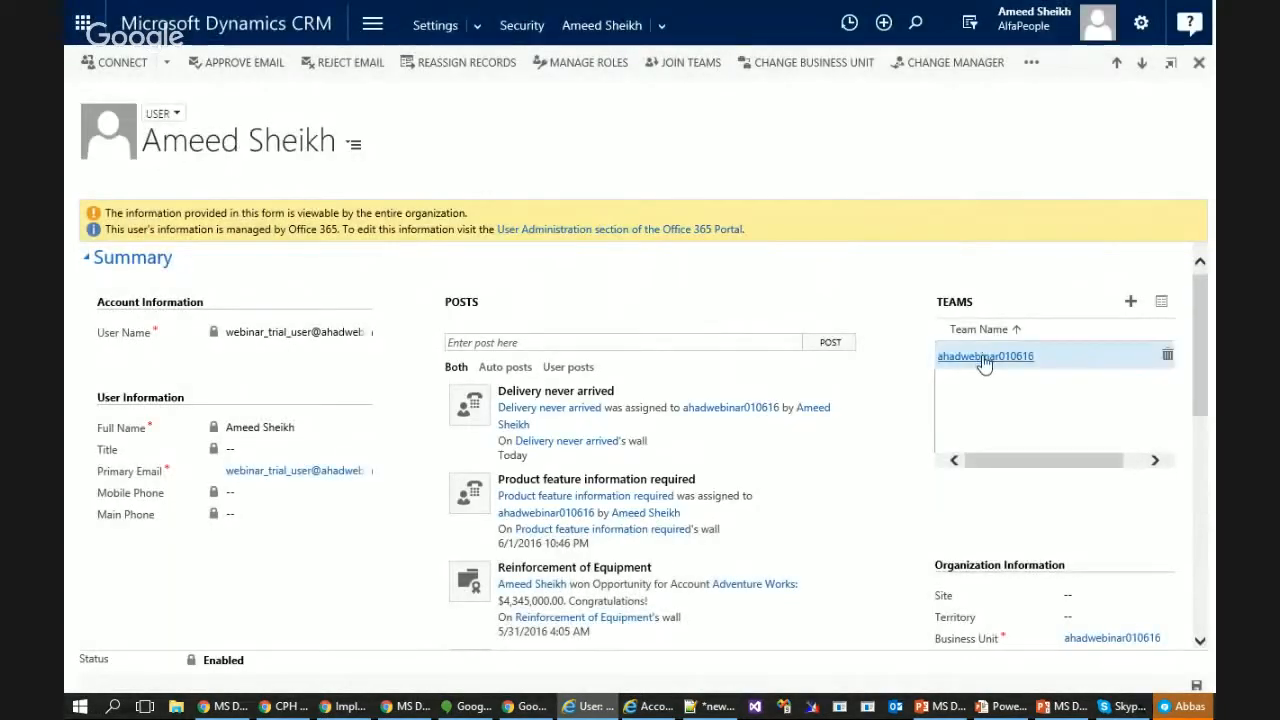
Open the user's team and remove its Vice President of Sales role, accepting the removal of all team roles
left_click(985, 360)
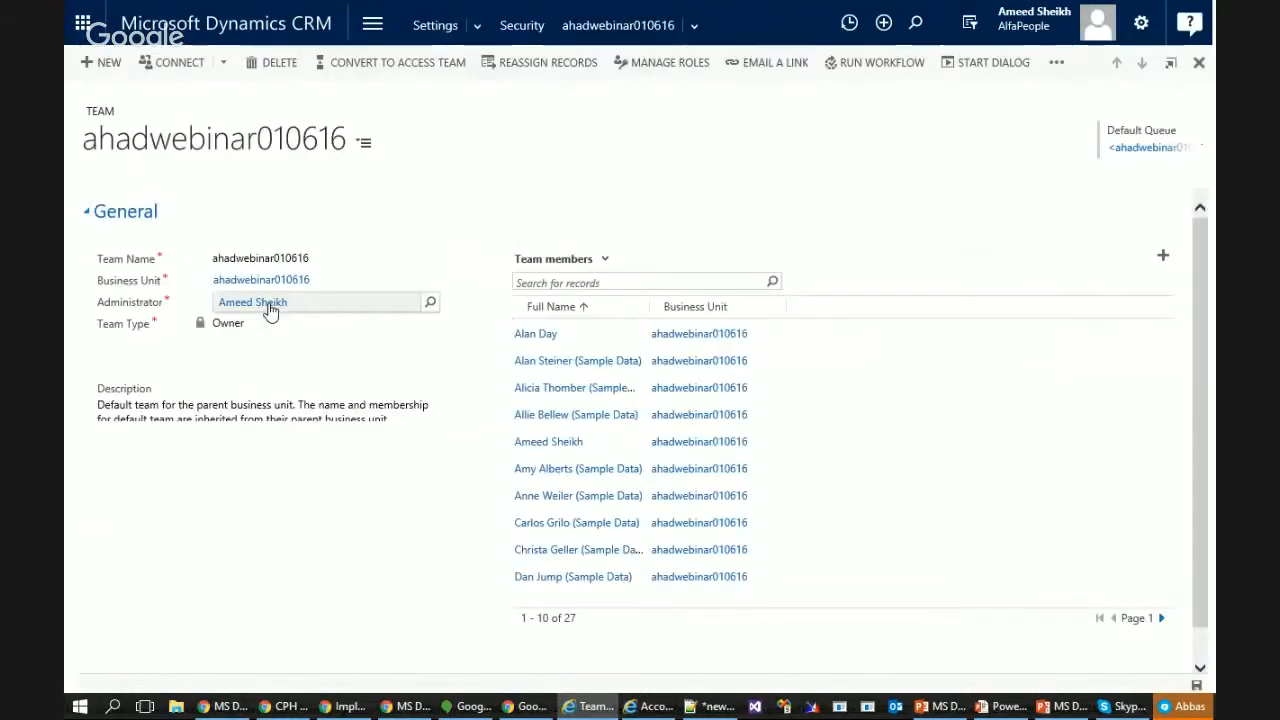
left_click(671, 62)
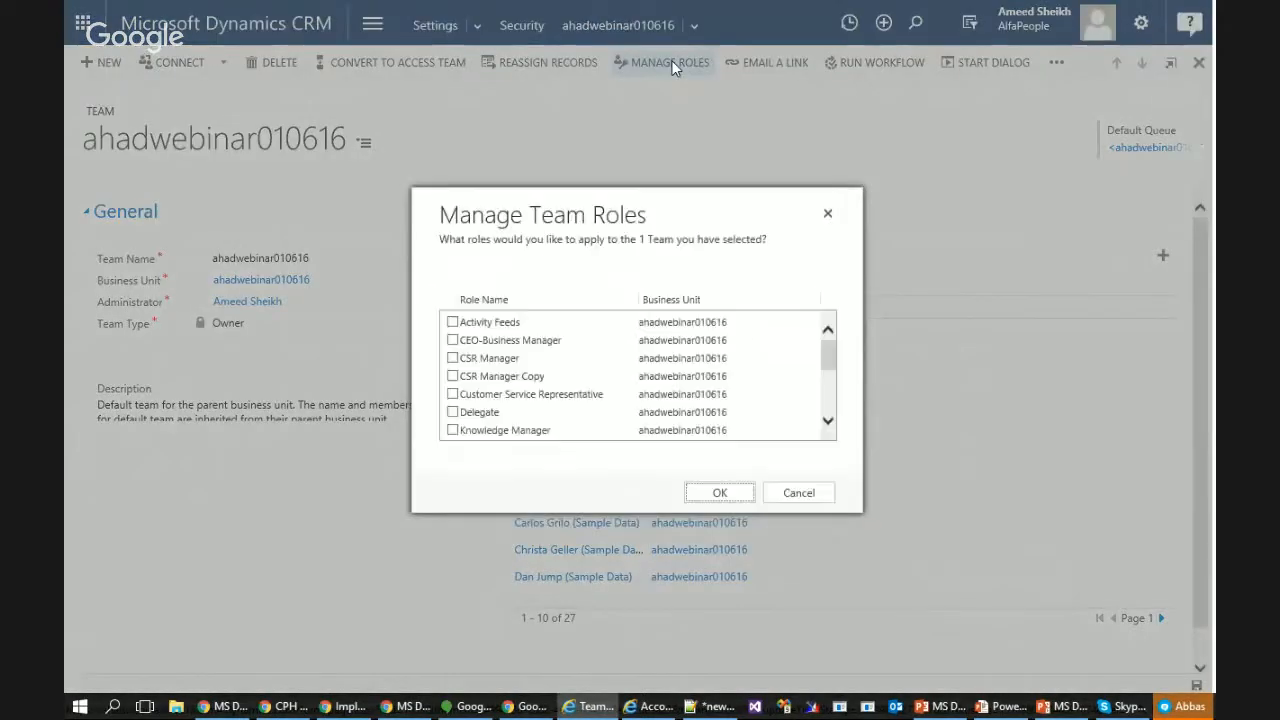
scroll(640, 380, "down", 5)
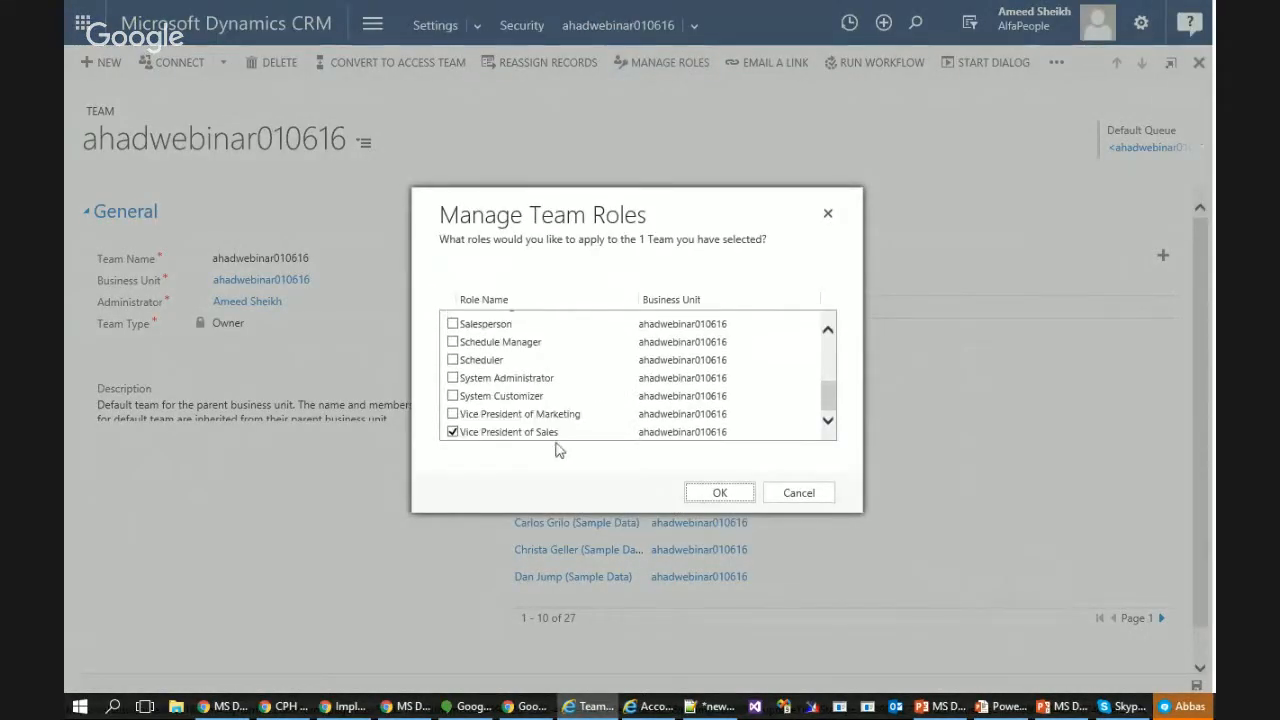
left_click(743, 495)
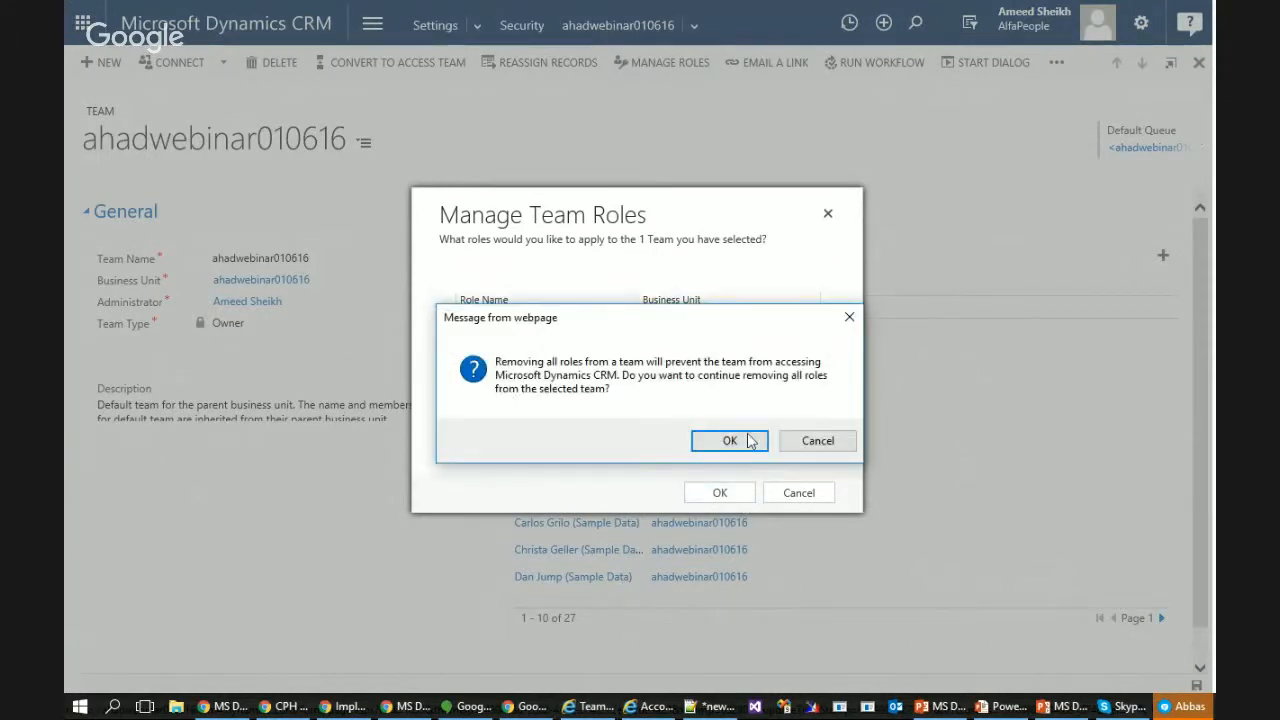
left_click(738, 441)
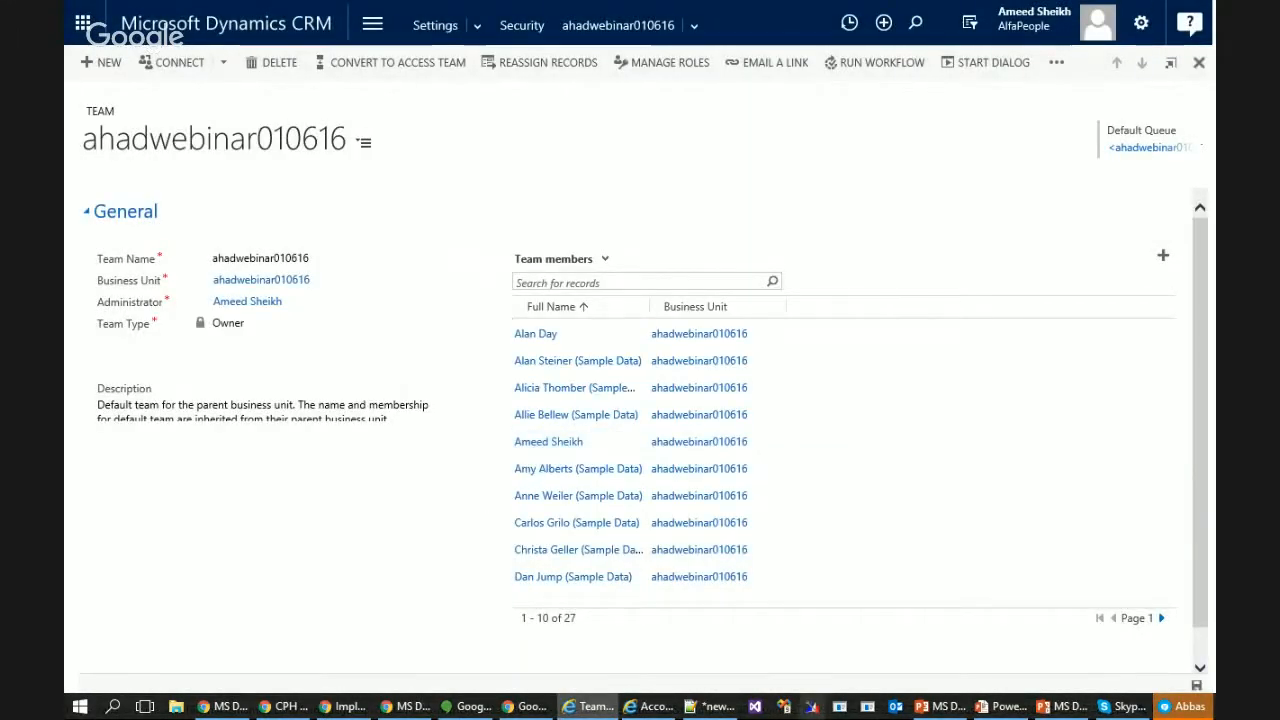
Switch to the recipient's InPrivate window and reload the Active Accounts view to check which accounts are accessible
left_click(650, 706)
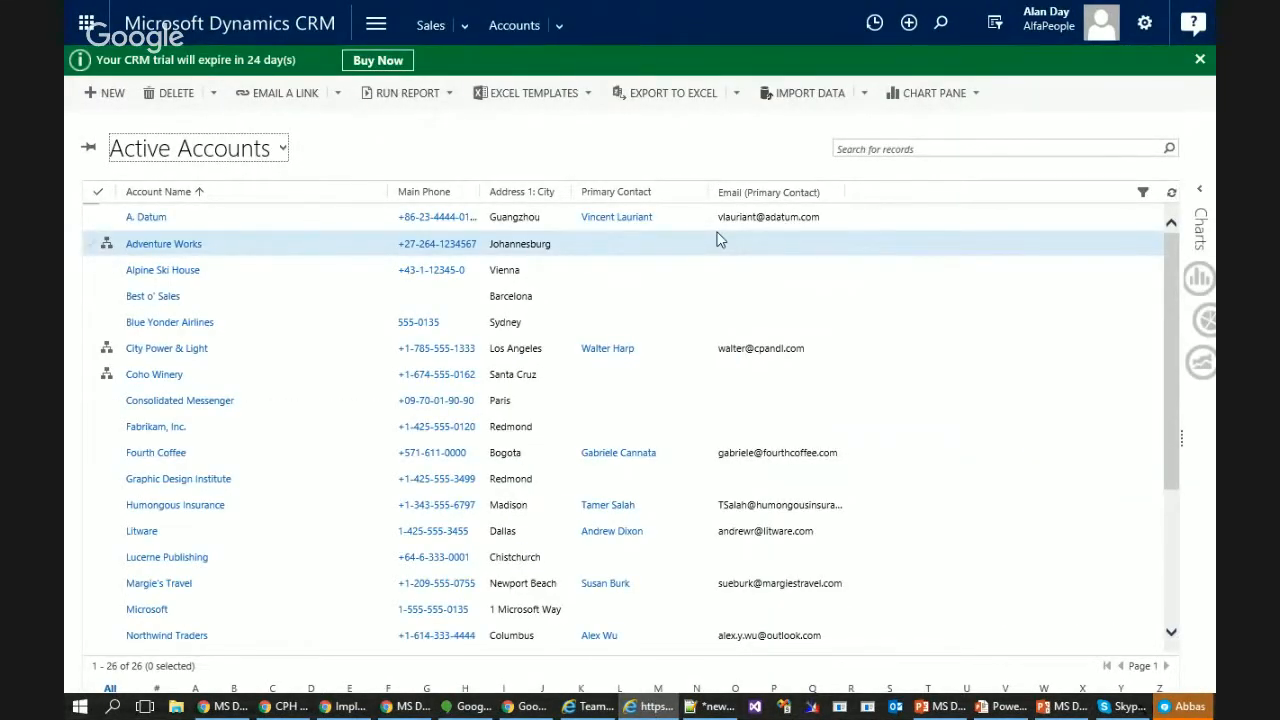
left_click(167, 214)
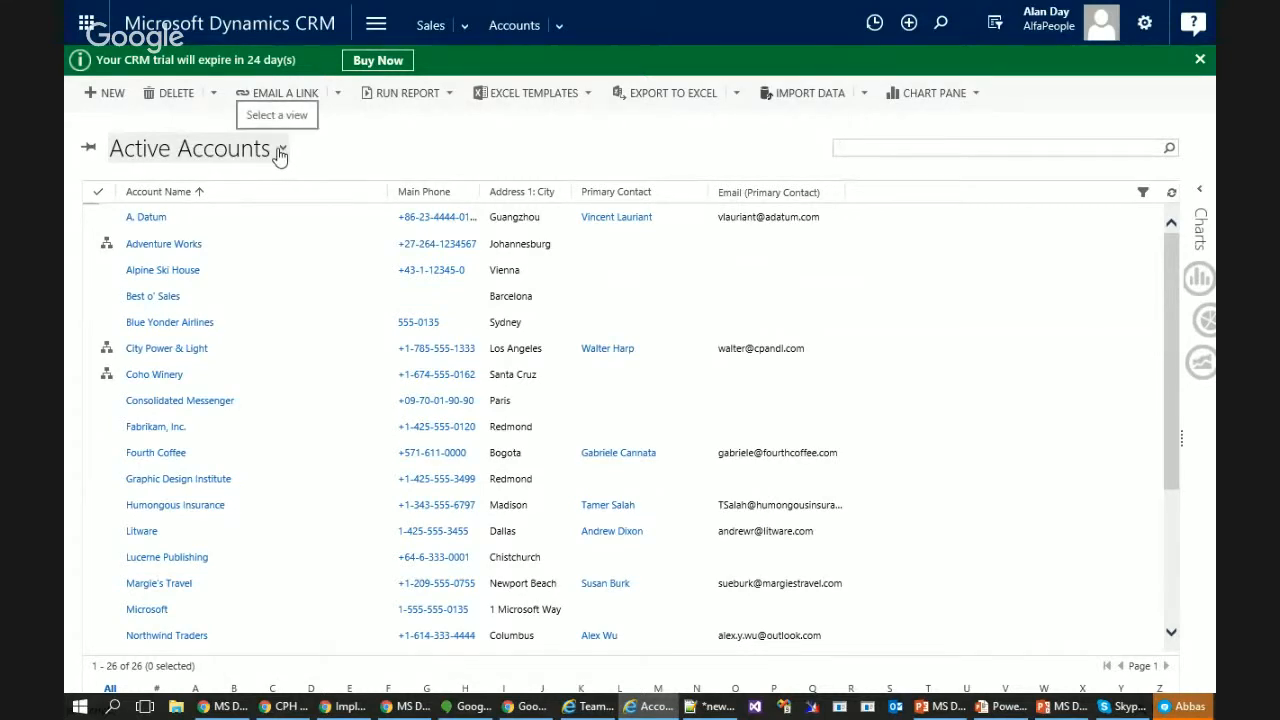
left_click(281, 152)
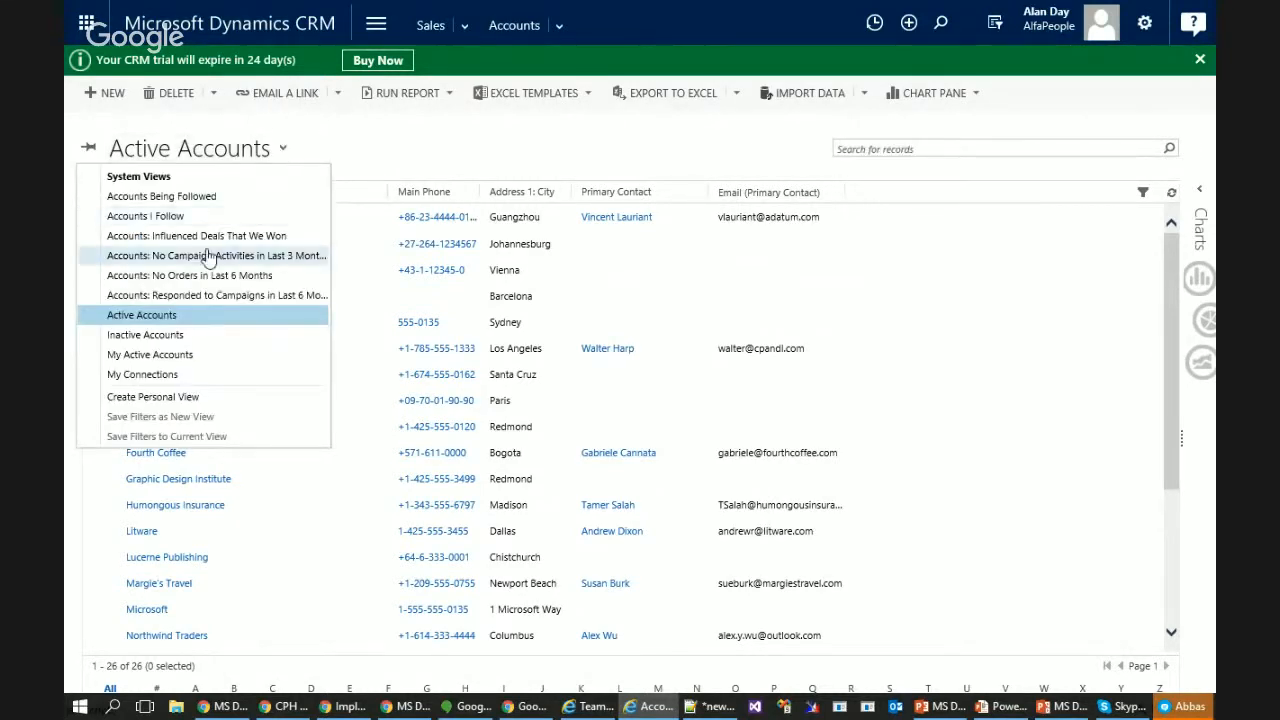
left_click(198, 317)
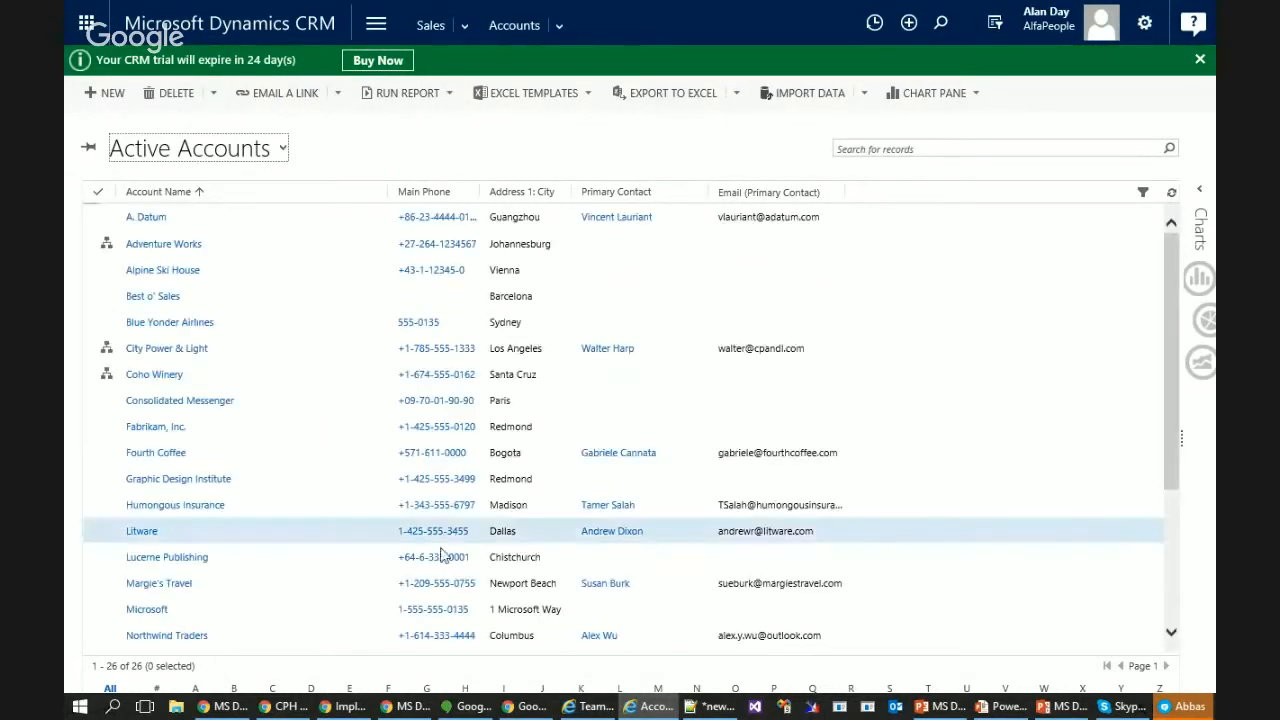
Return to the administrator's CRM window and open the accounts list in the Service area
left_click(600, 708)
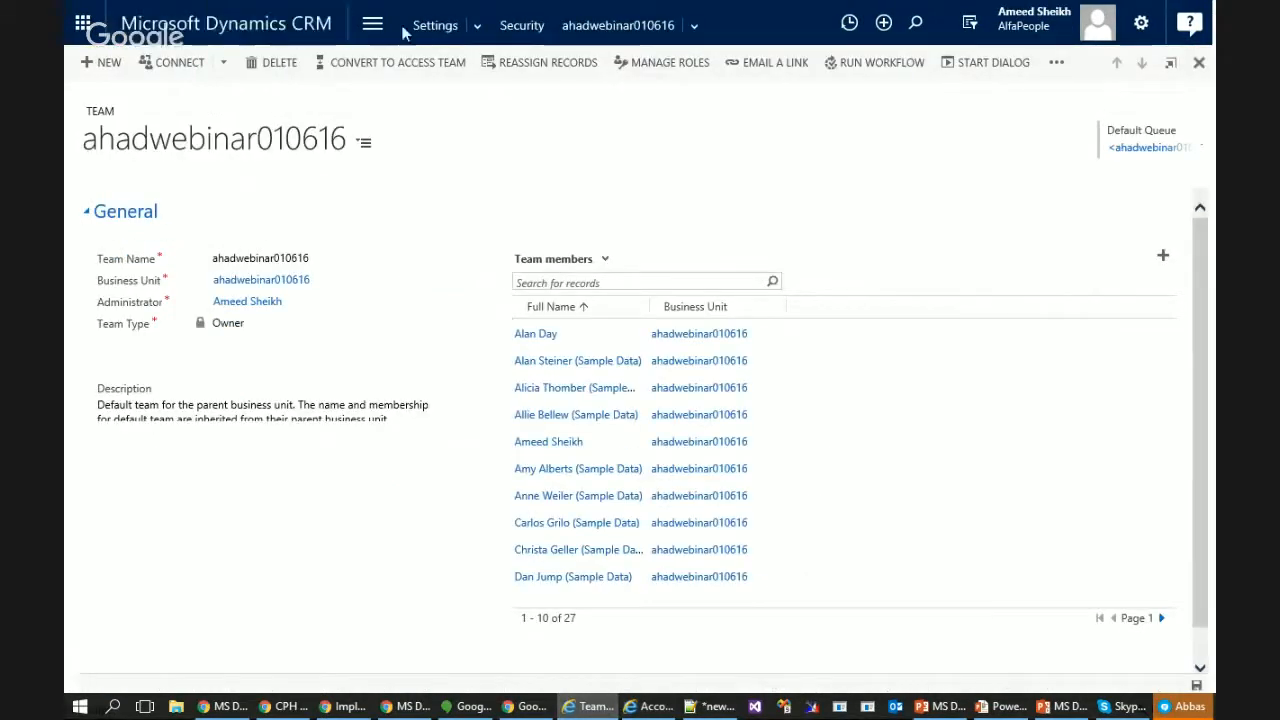
left_click(372, 25)
left_click(303, 90)
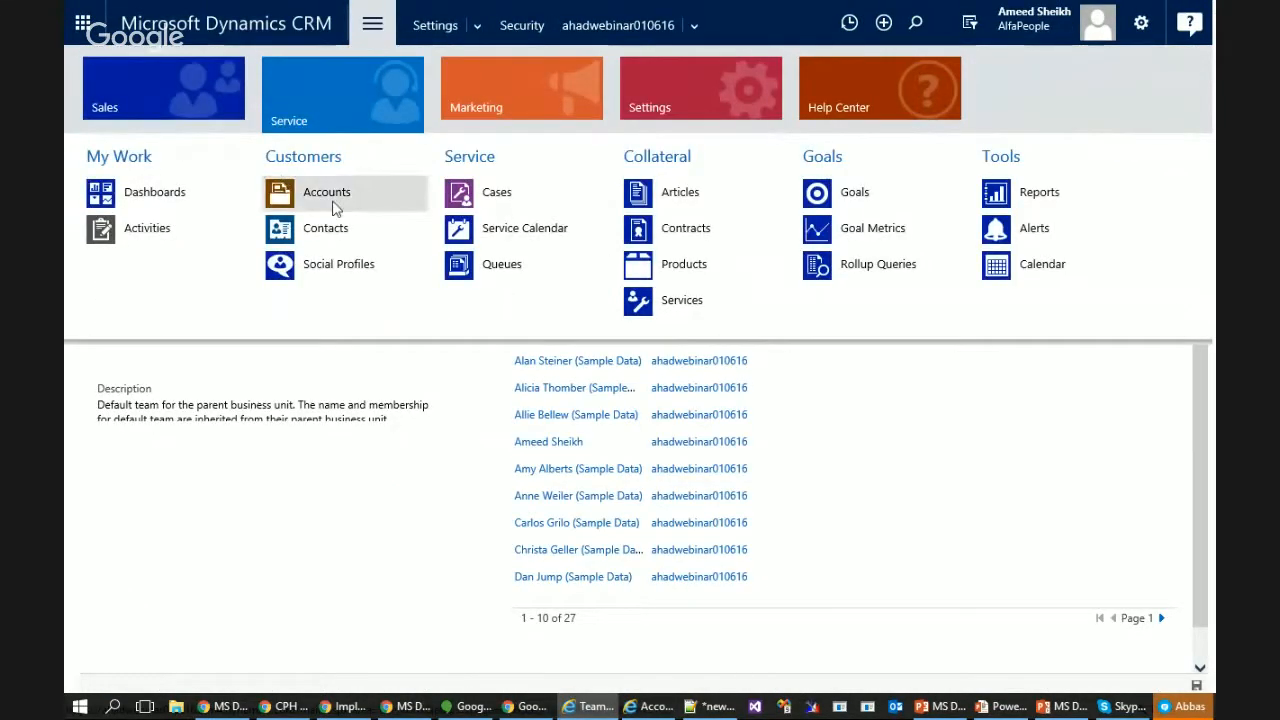
left_click(333, 200)
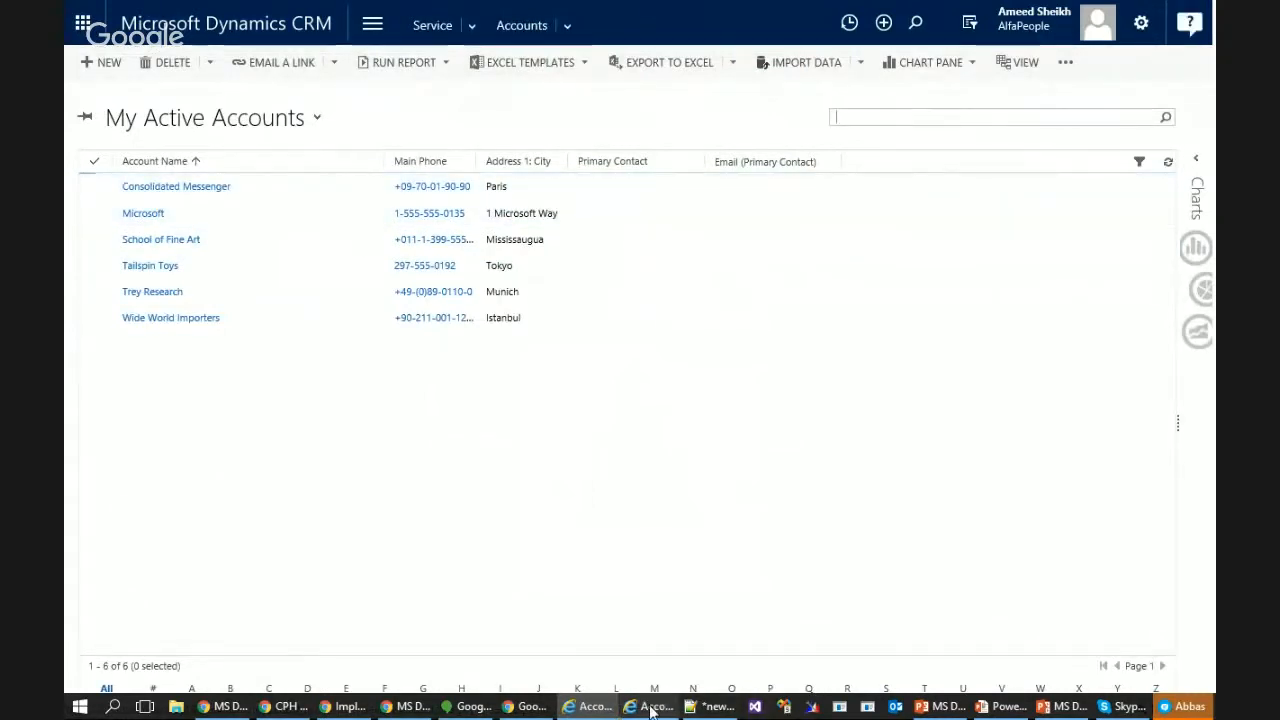
In the recipient's window, filter the Active Accounts list by the letter C and open the Consolidated Messenger account
key("alt+Tab")
left_click(273, 690)
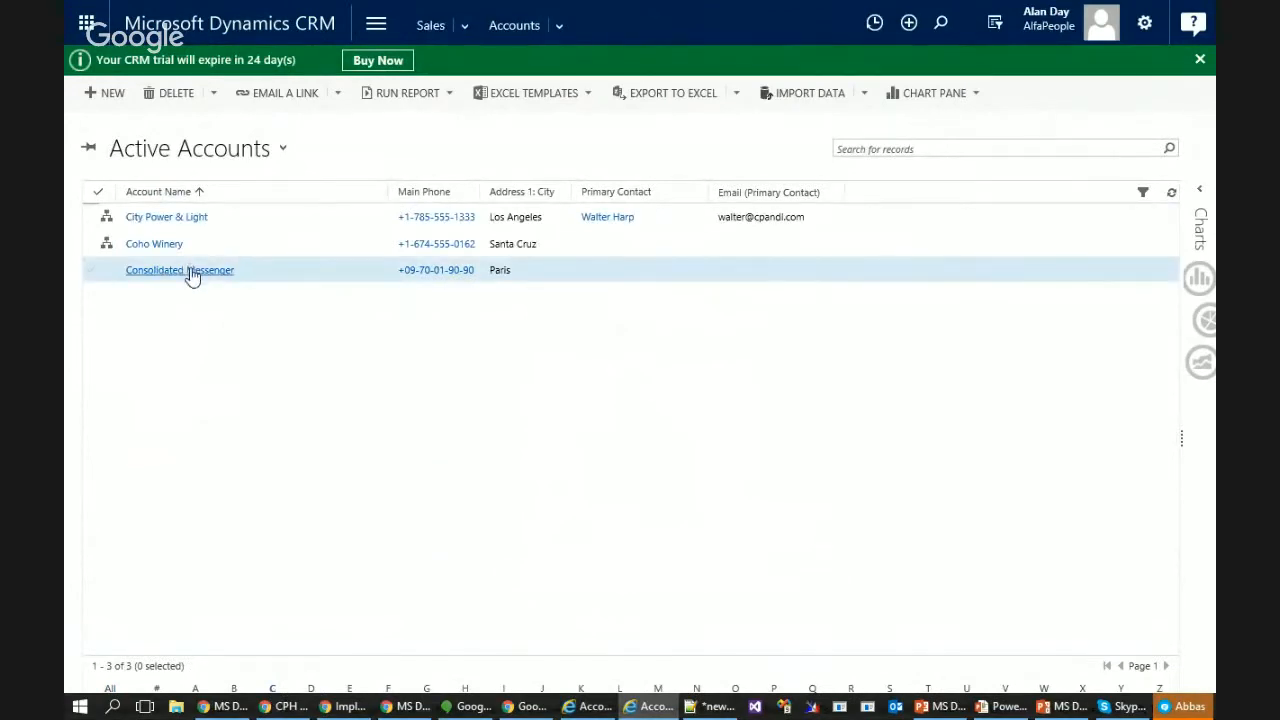
left_click(190, 270)
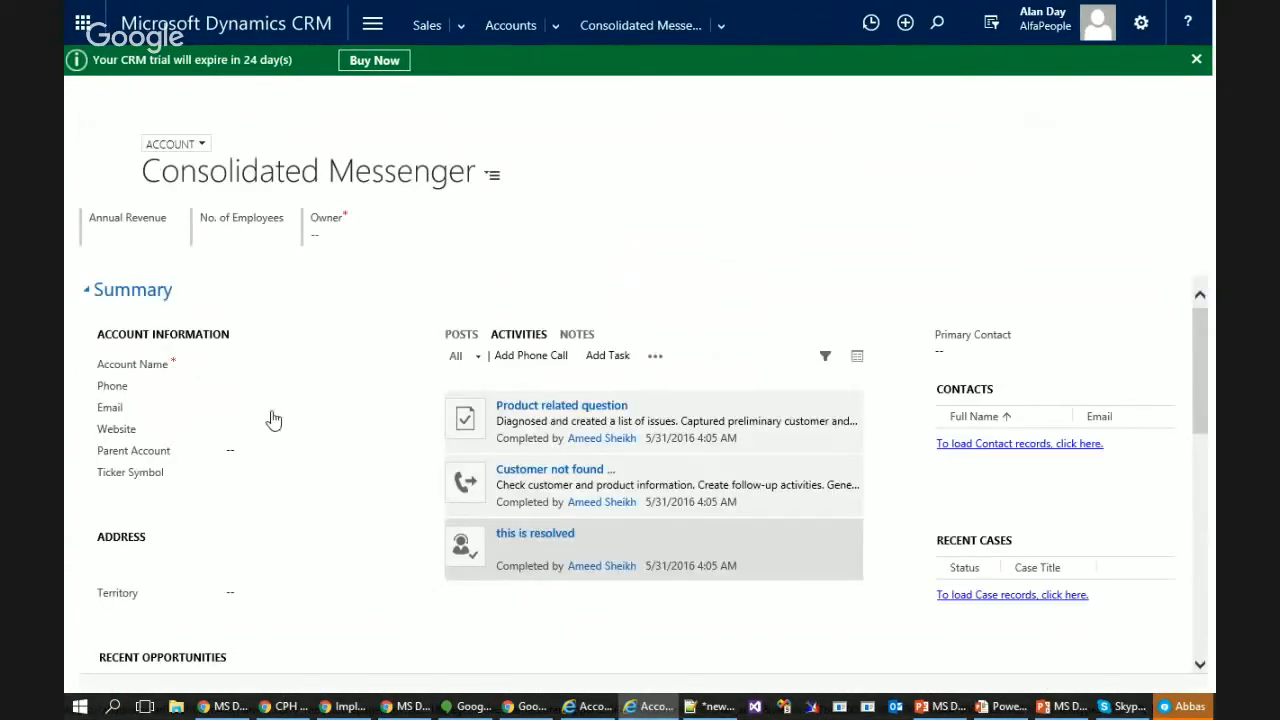
Test whether the recipient can edit the account name of Consolidated Messenger, without changing it
left_click(300, 318)
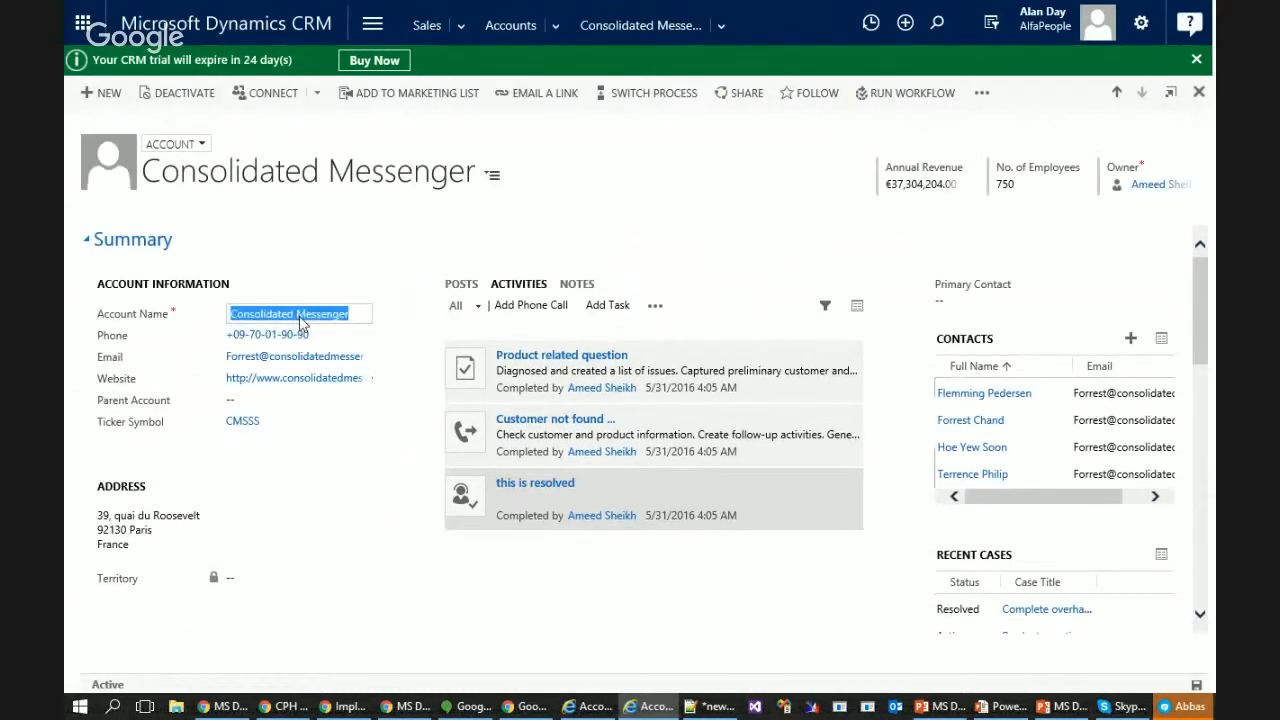
left_click(300, 318)
triple_click(341, 316)
left_click(370, 322)
left_click_drag(366, 316, 143, 322)
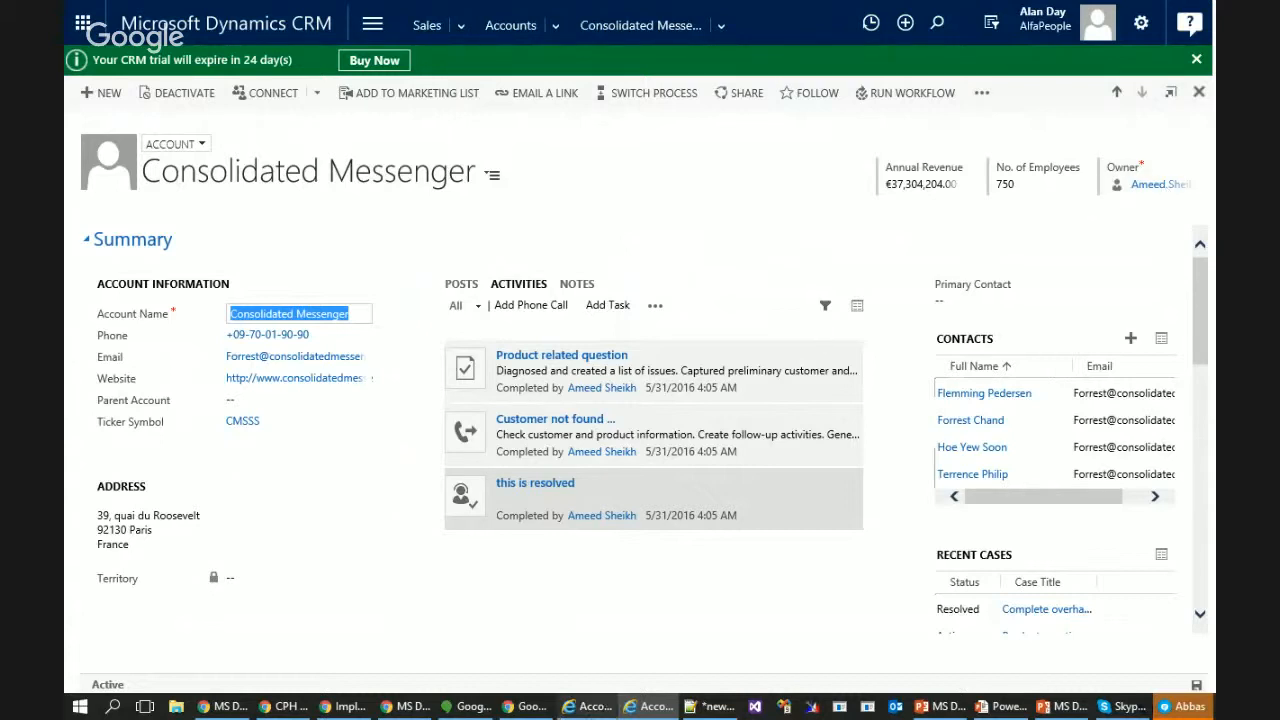
Compare the administrator's accounts list with the recipient's account record, and switch to the "Assigning – Sharing – Queuing" presentation slide
left_click(598, 712)
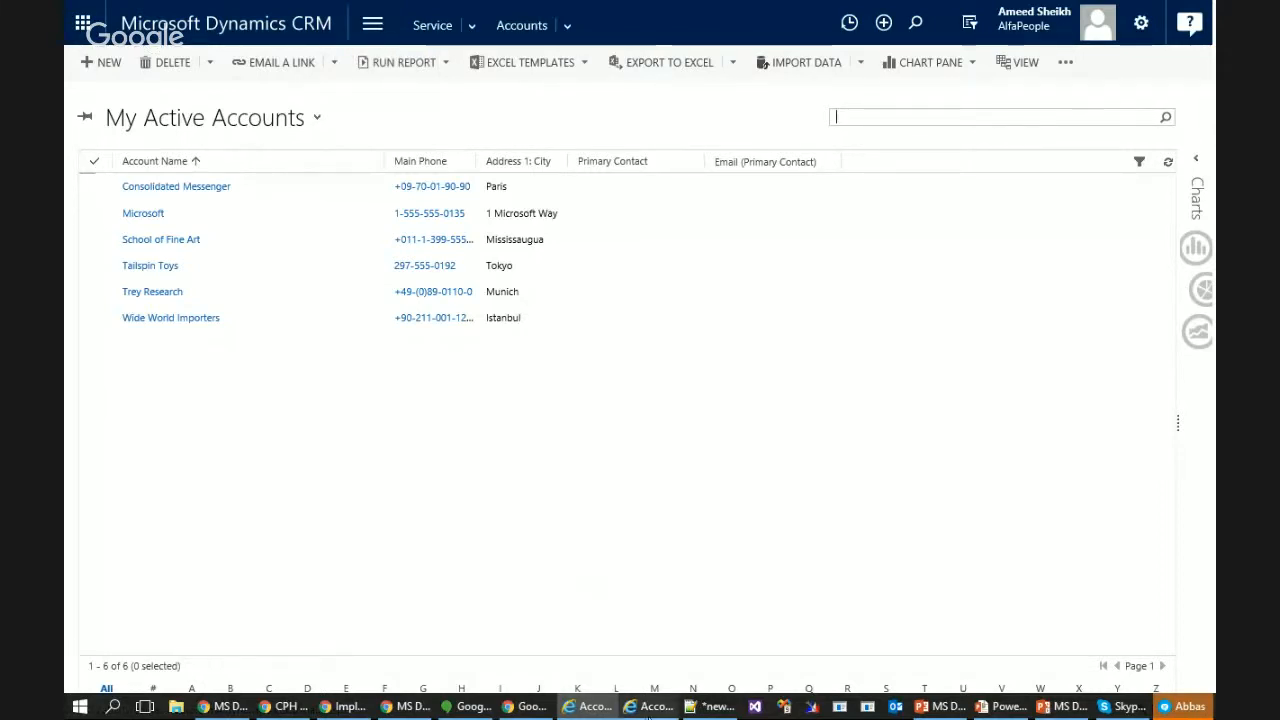
left_click(650, 708)
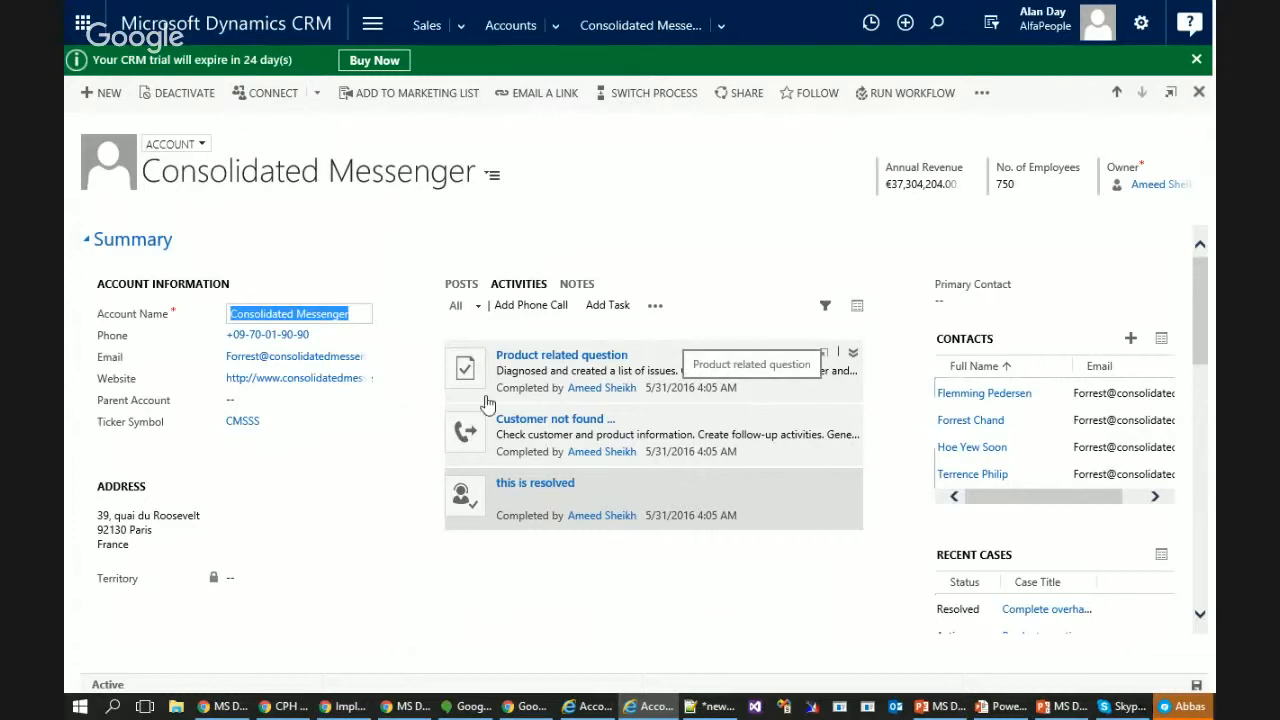
left_click(598, 708)
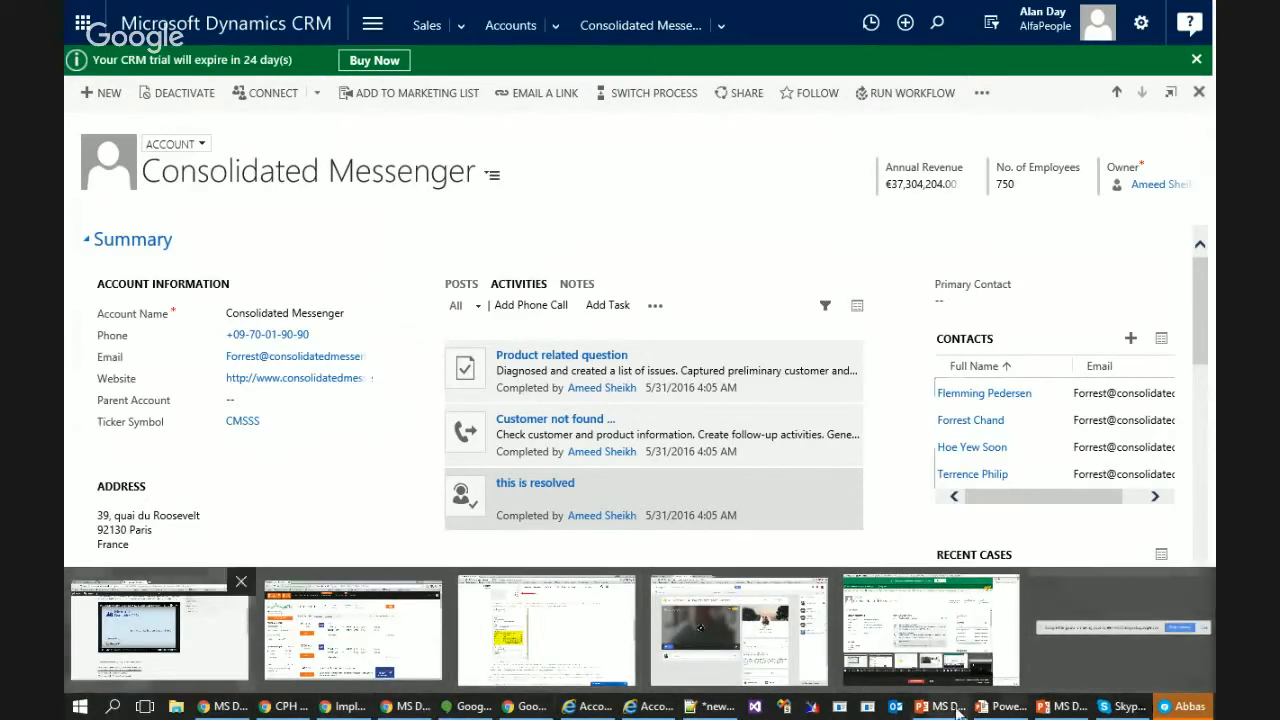
left_click(1060, 710)
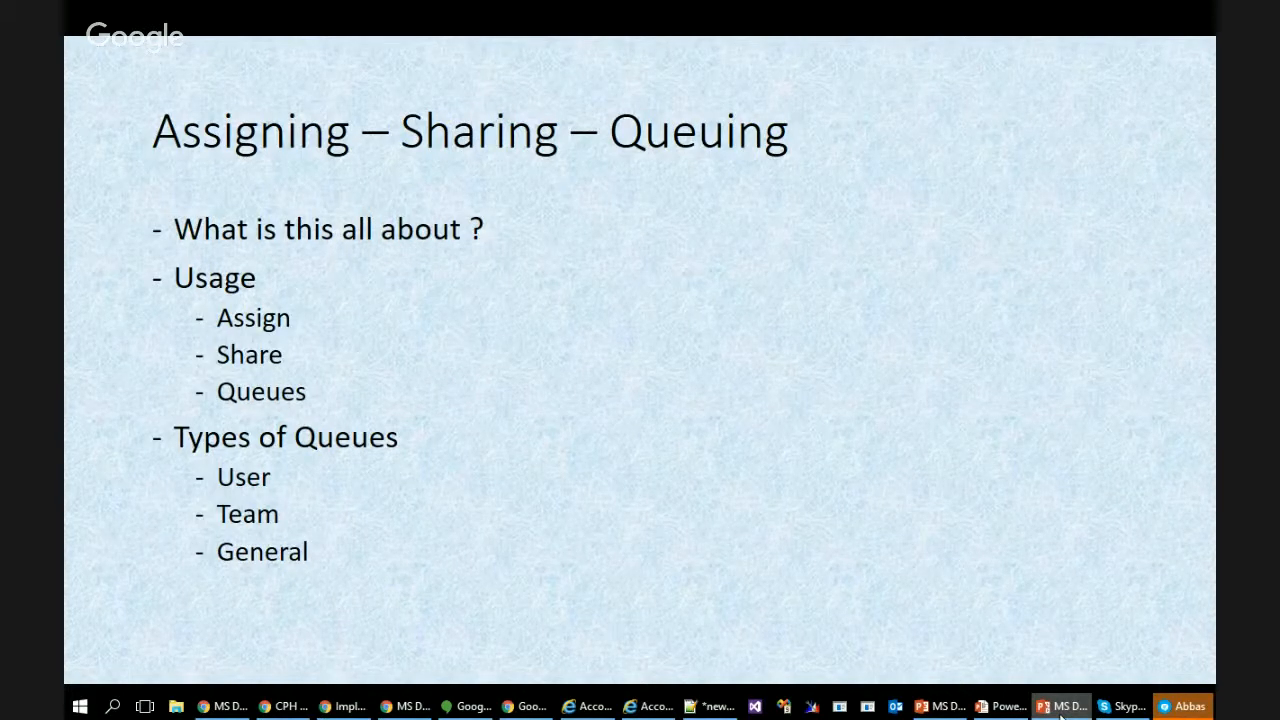
Close the recipient's InPrivate CRM window and decline to send the error report
left_click(640, 710)
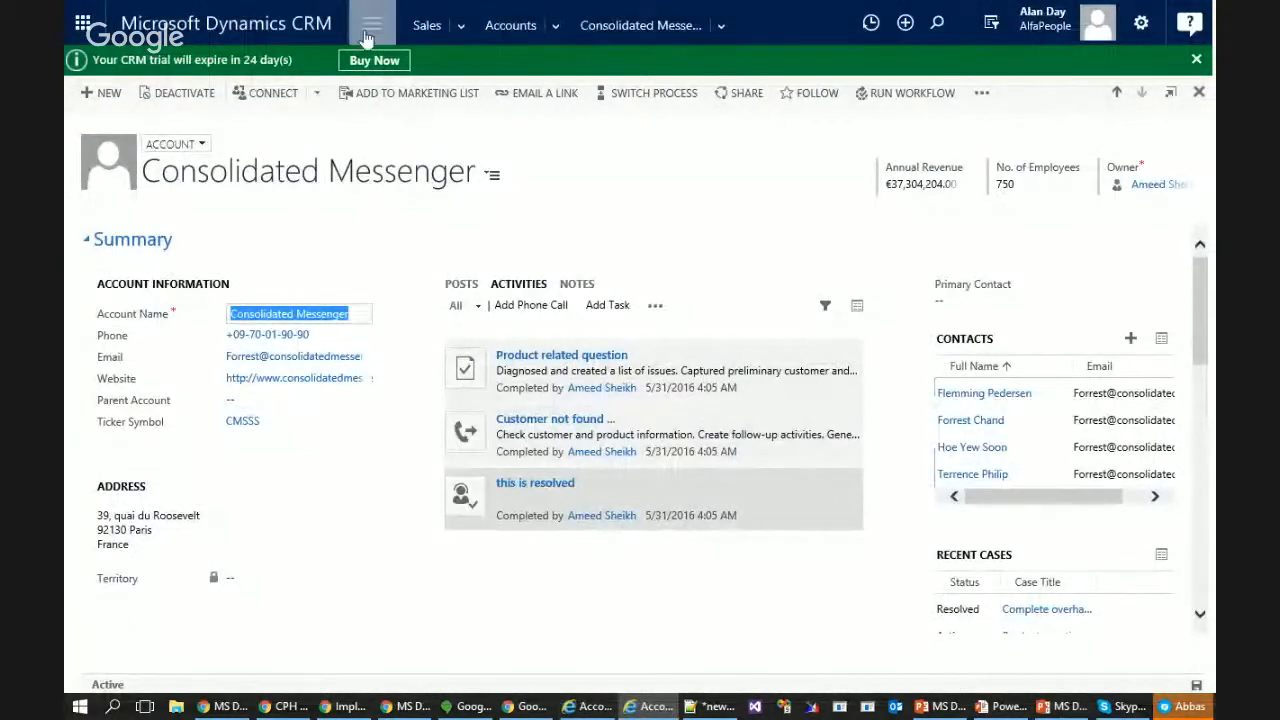
mouse_move(603, 705)
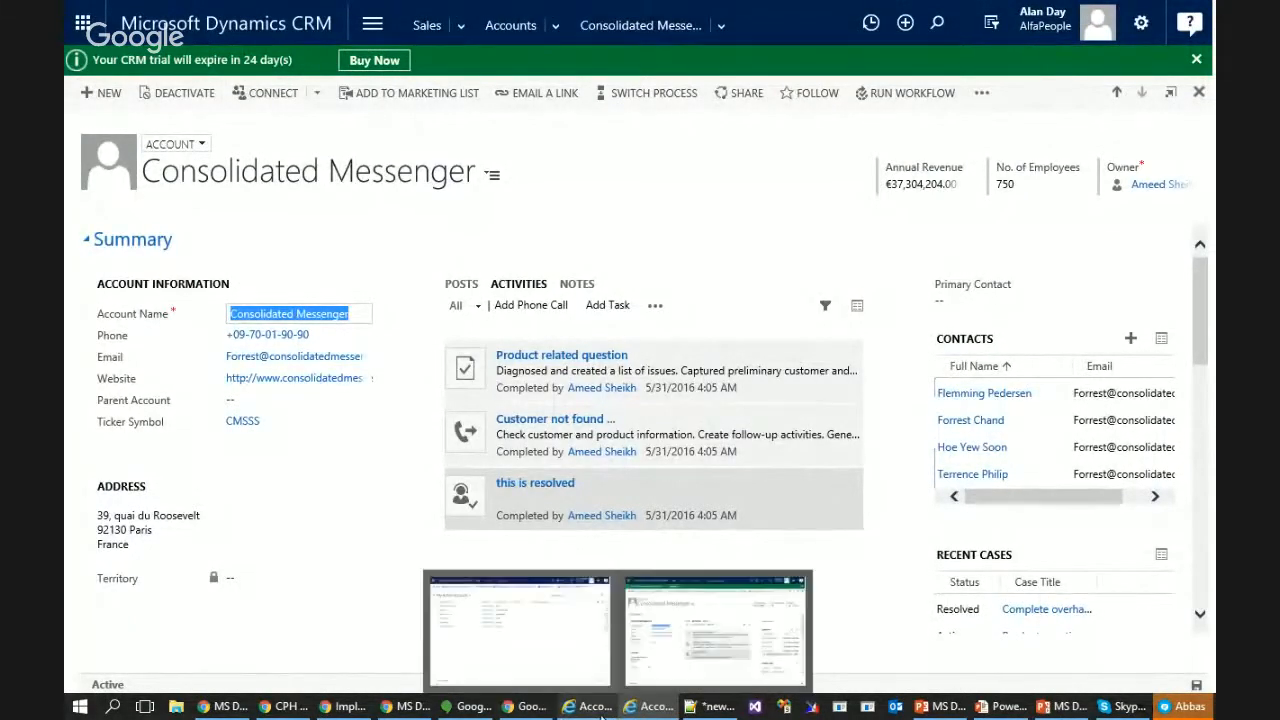
right_click(663, 707)
left_click(596, 707)
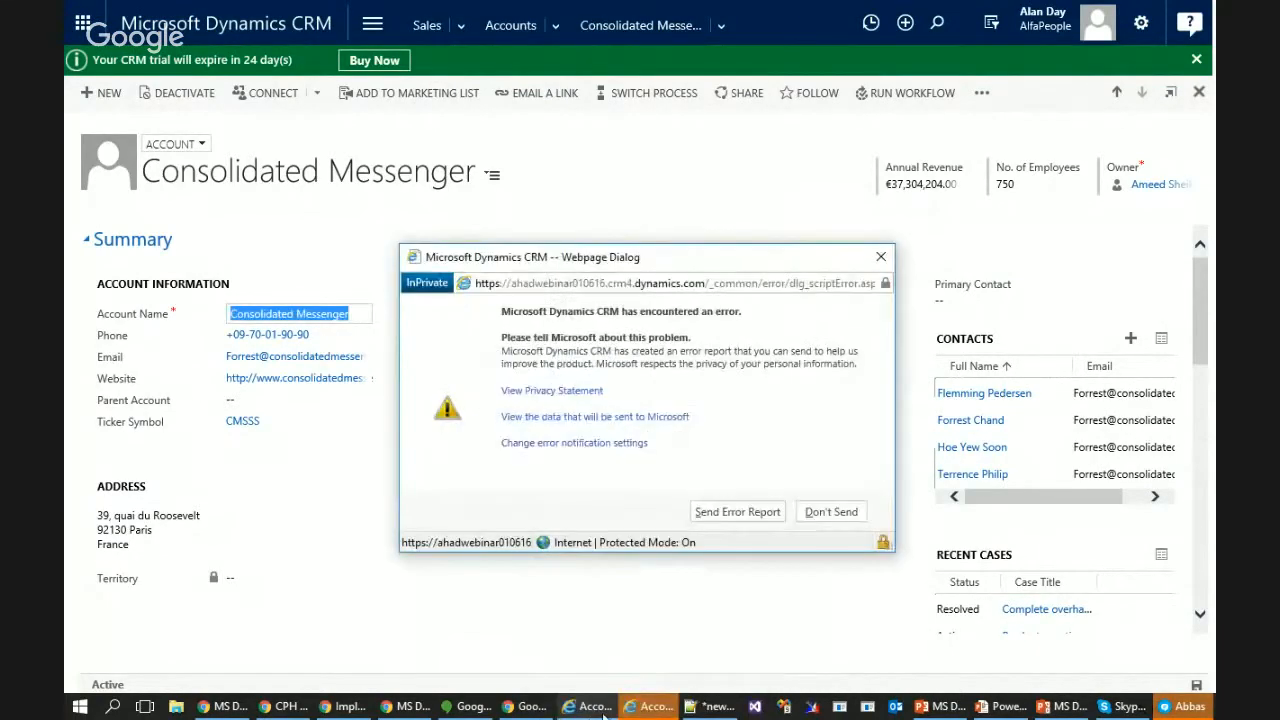
left_click(822, 514)
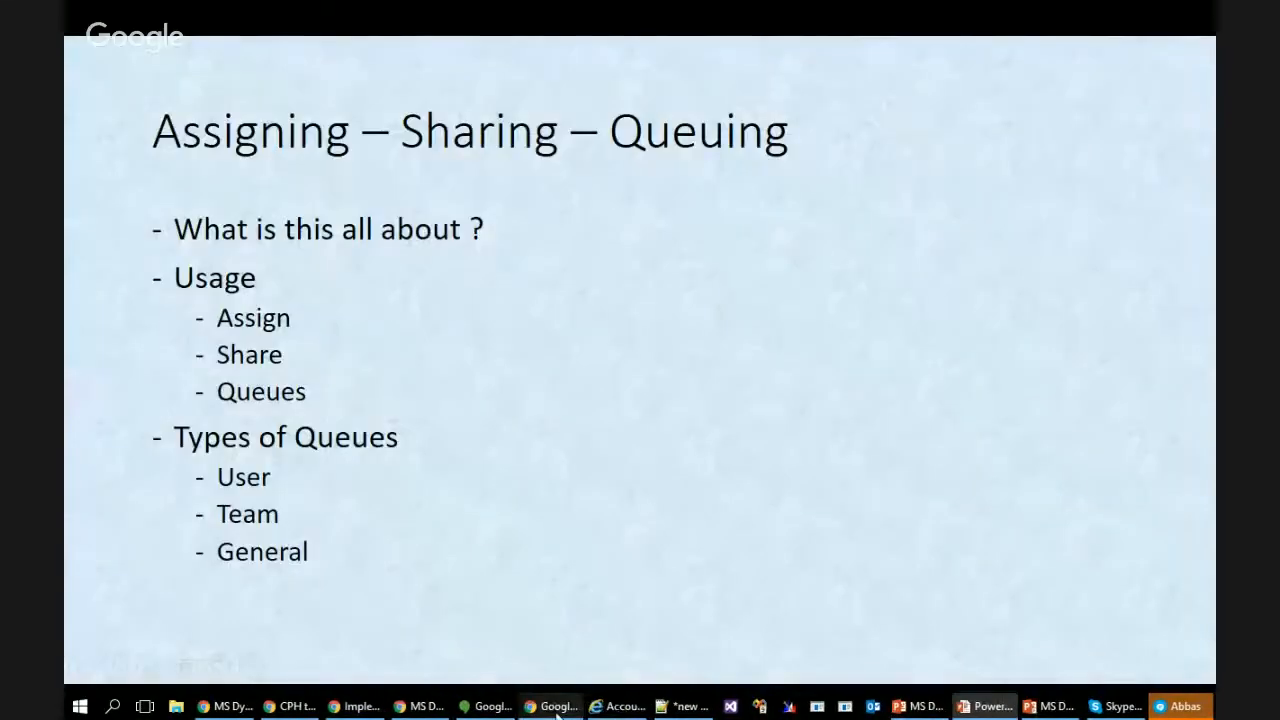
Switch to the administrator's CRM window and open the Queues list from Business Management in Settings
left_click(620, 707)
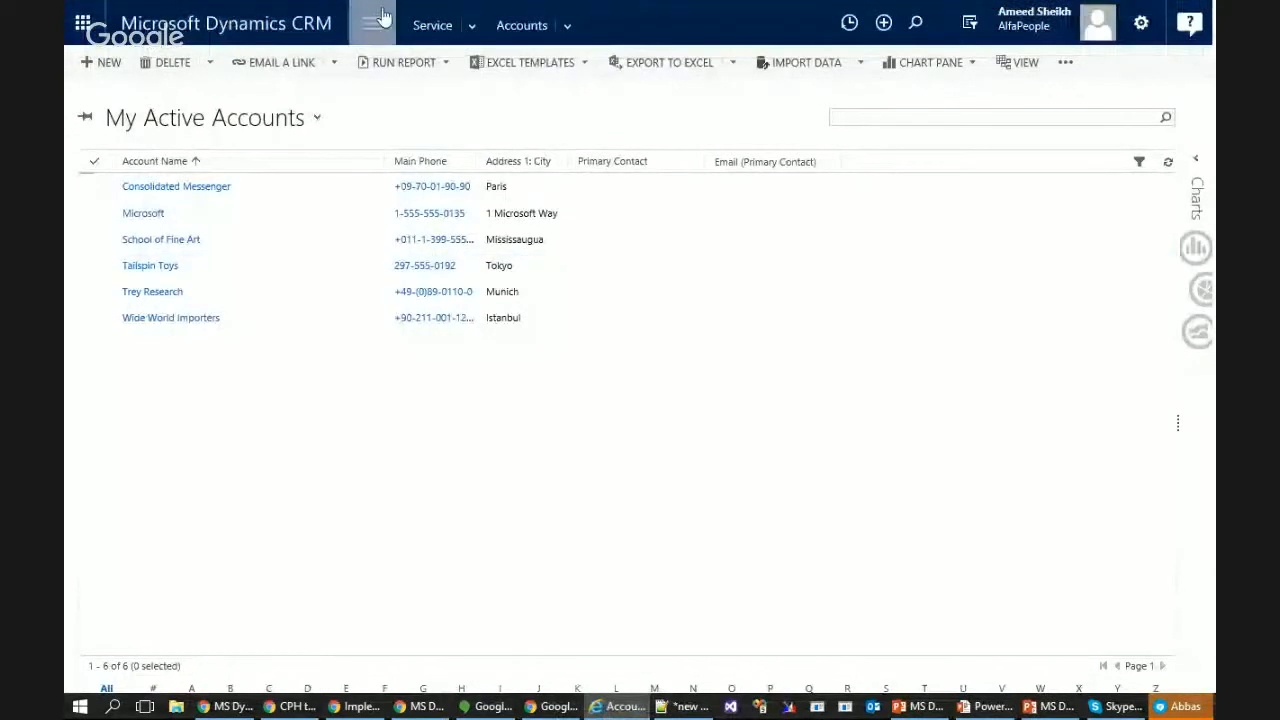
left_click(378, 19)
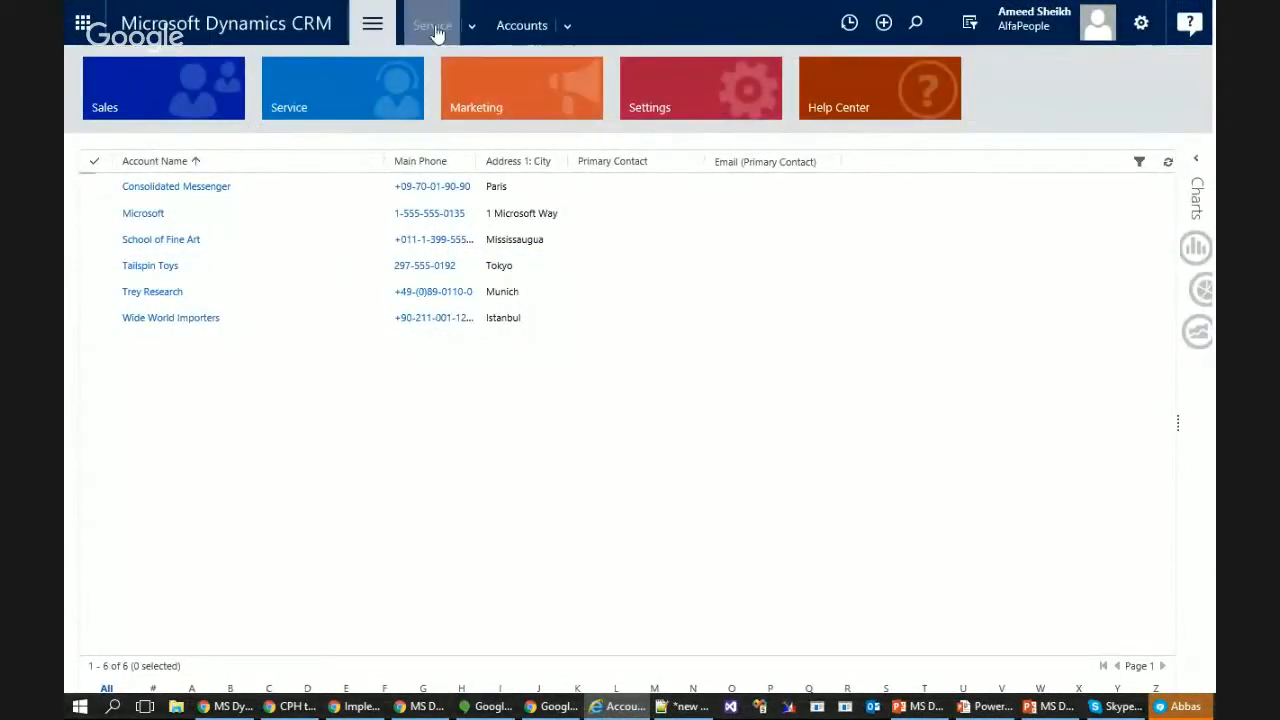
left_click(652, 100)
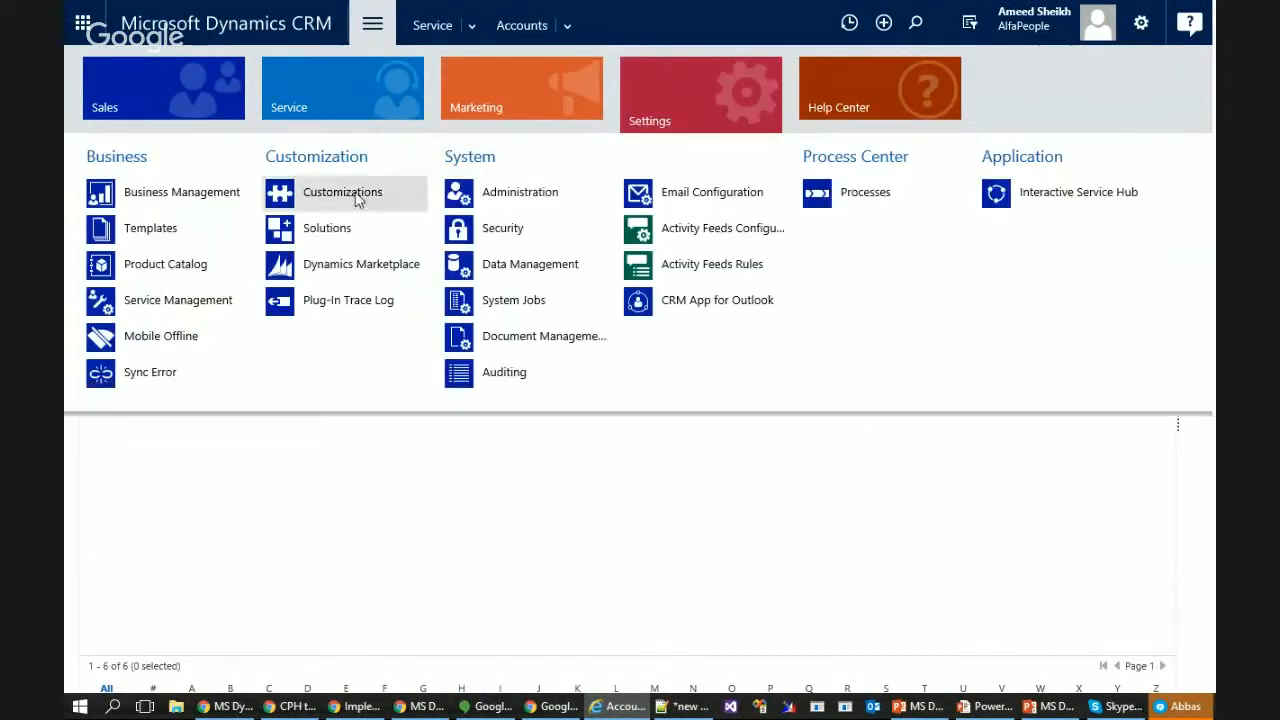
left_click(520, 192)
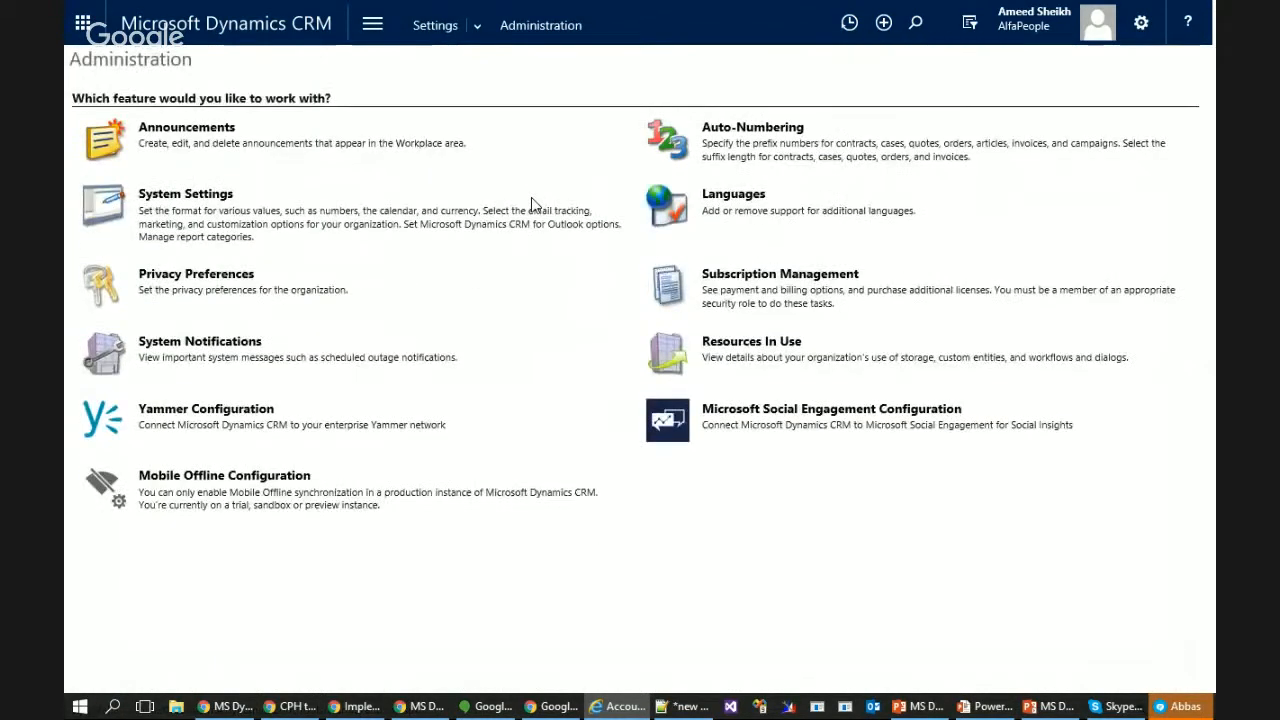
left_click(479, 30)
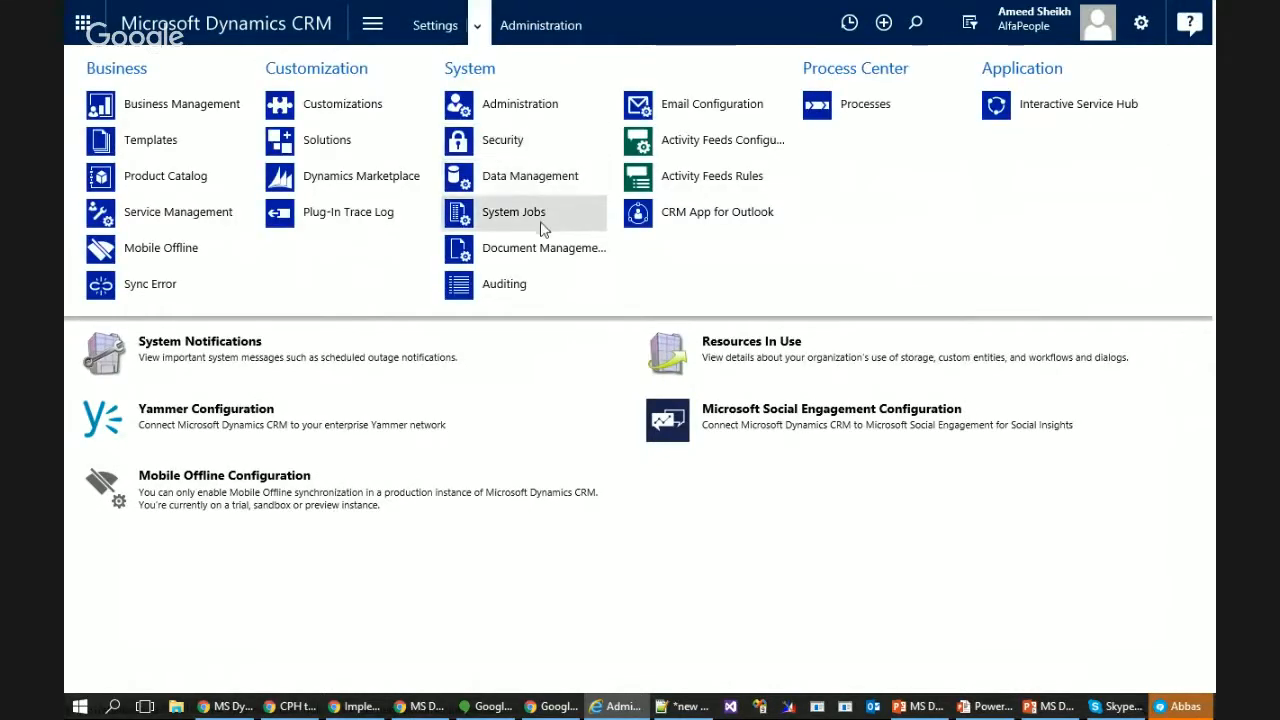
left_click(146, 106)
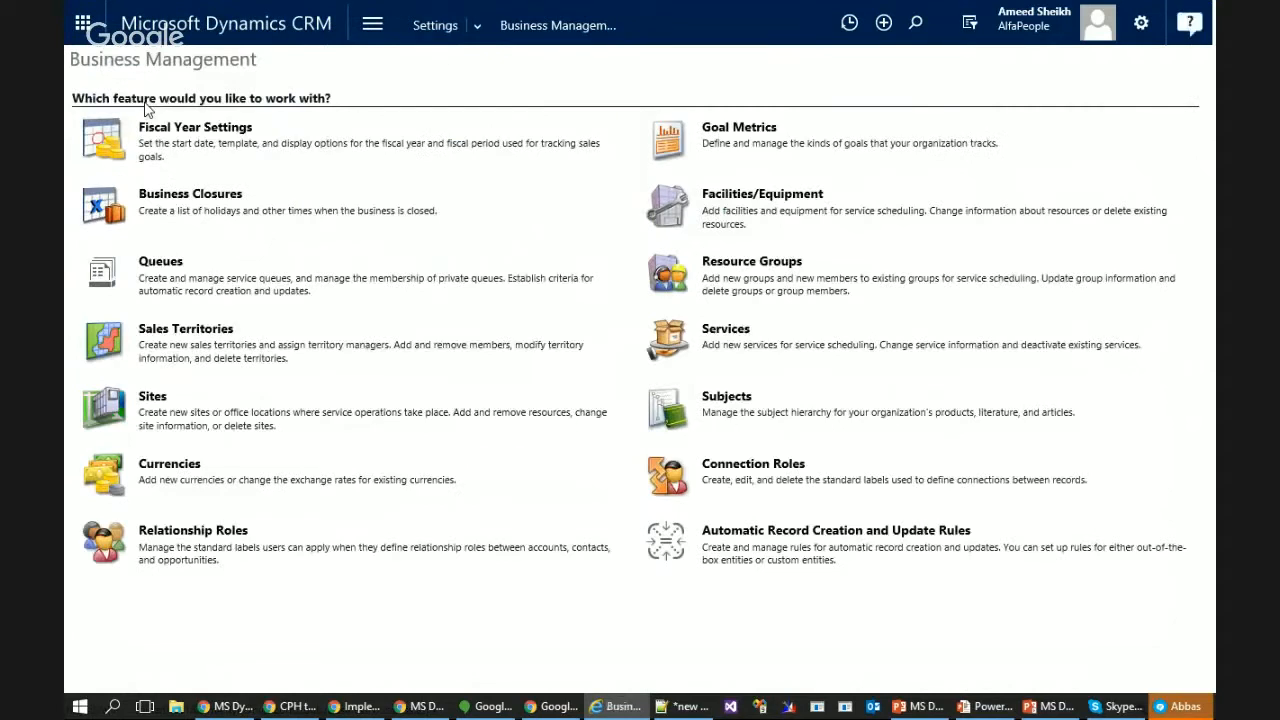
left_click(153, 262)
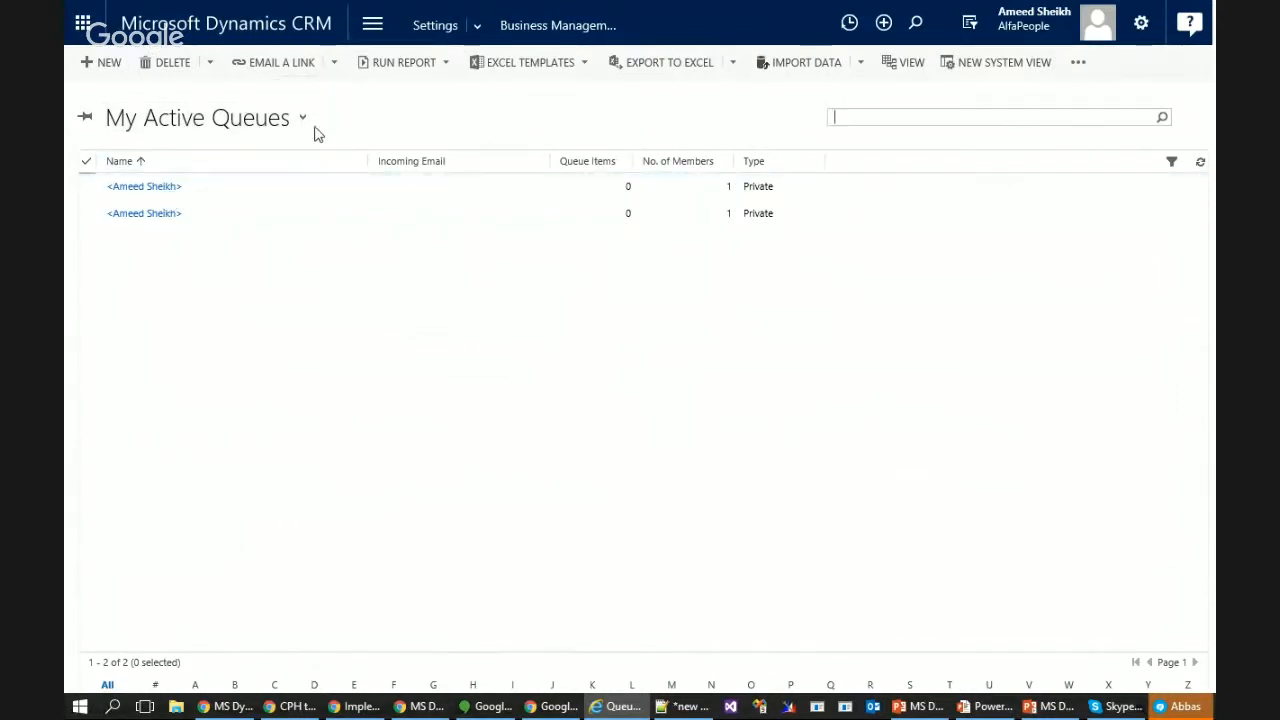
Inspect the administrator's first private queue, including its members and record creation rules, and return to the queue list without sending the error report
left_click(163, 190)
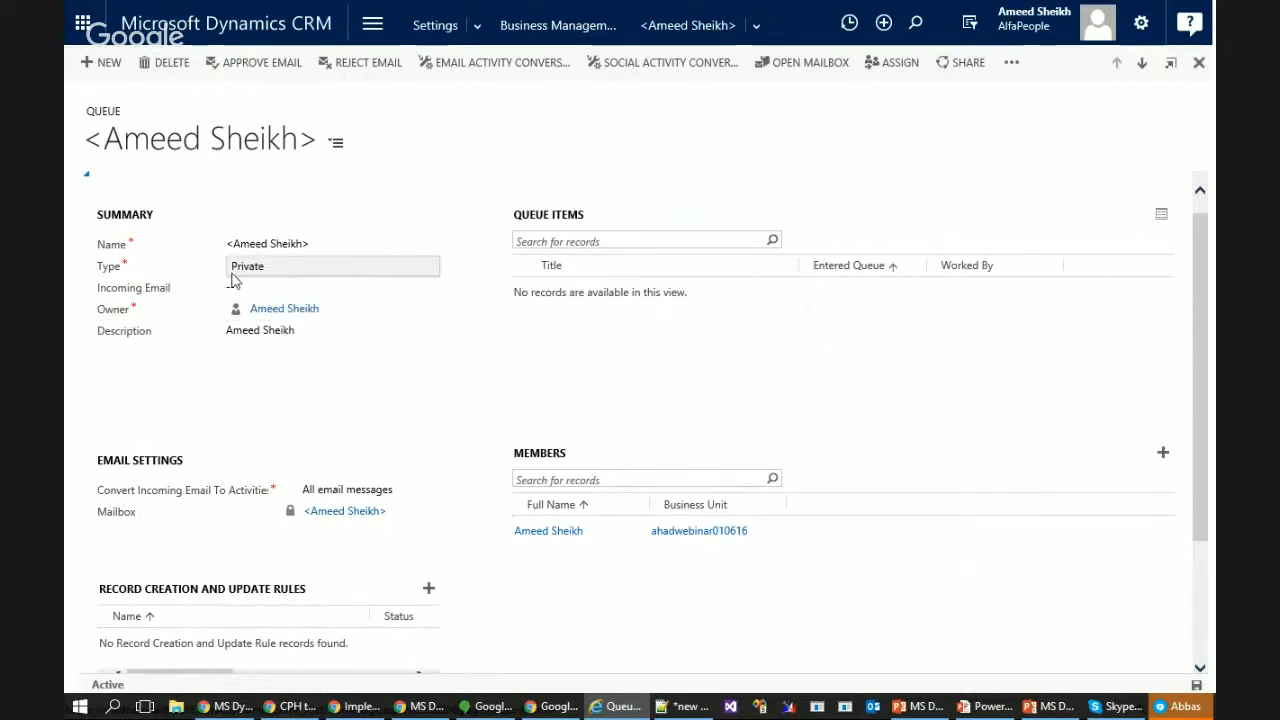
scroll(394, 463, "down", 3)
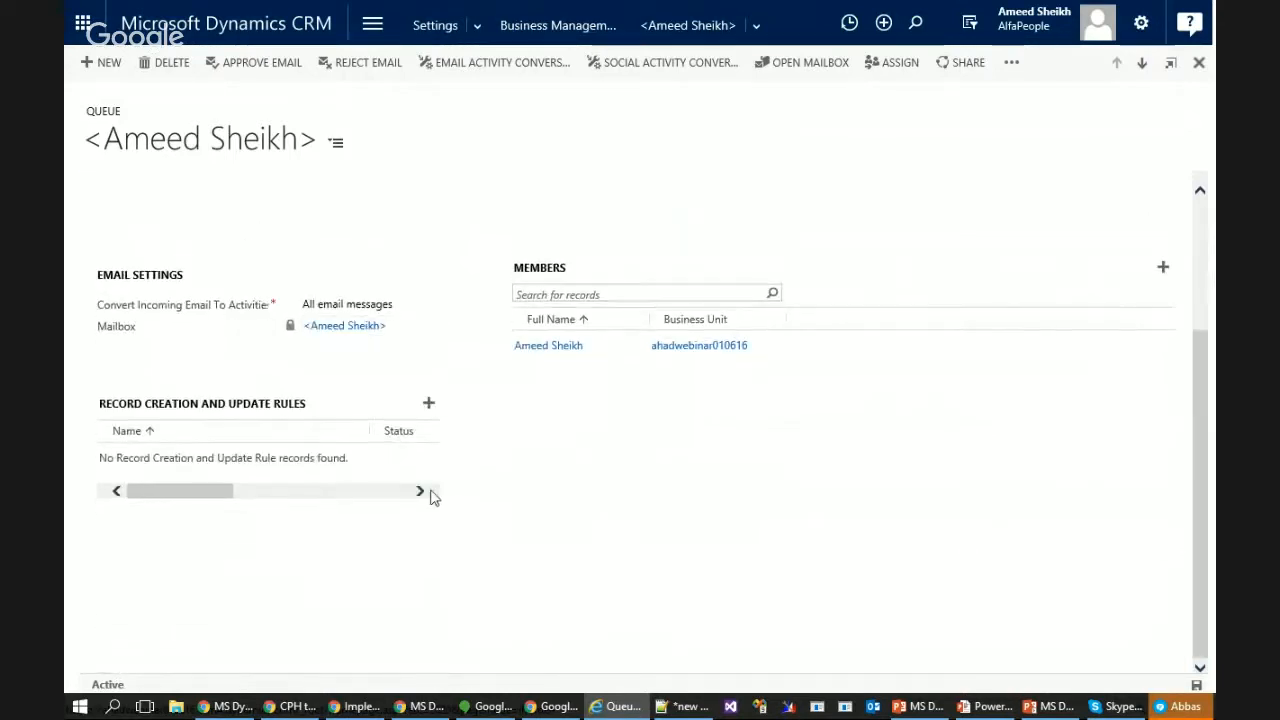
scroll(343, 491, "right", 2)
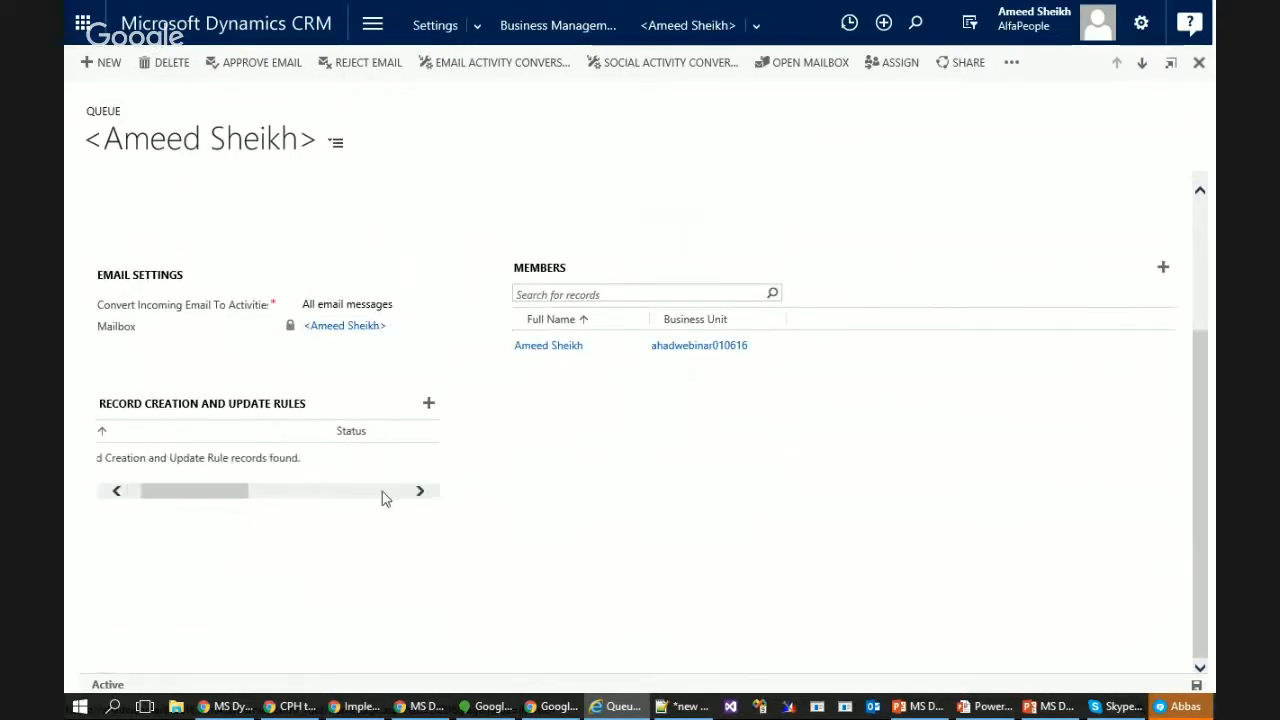
left_click_drag(206, 497, 126, 503)
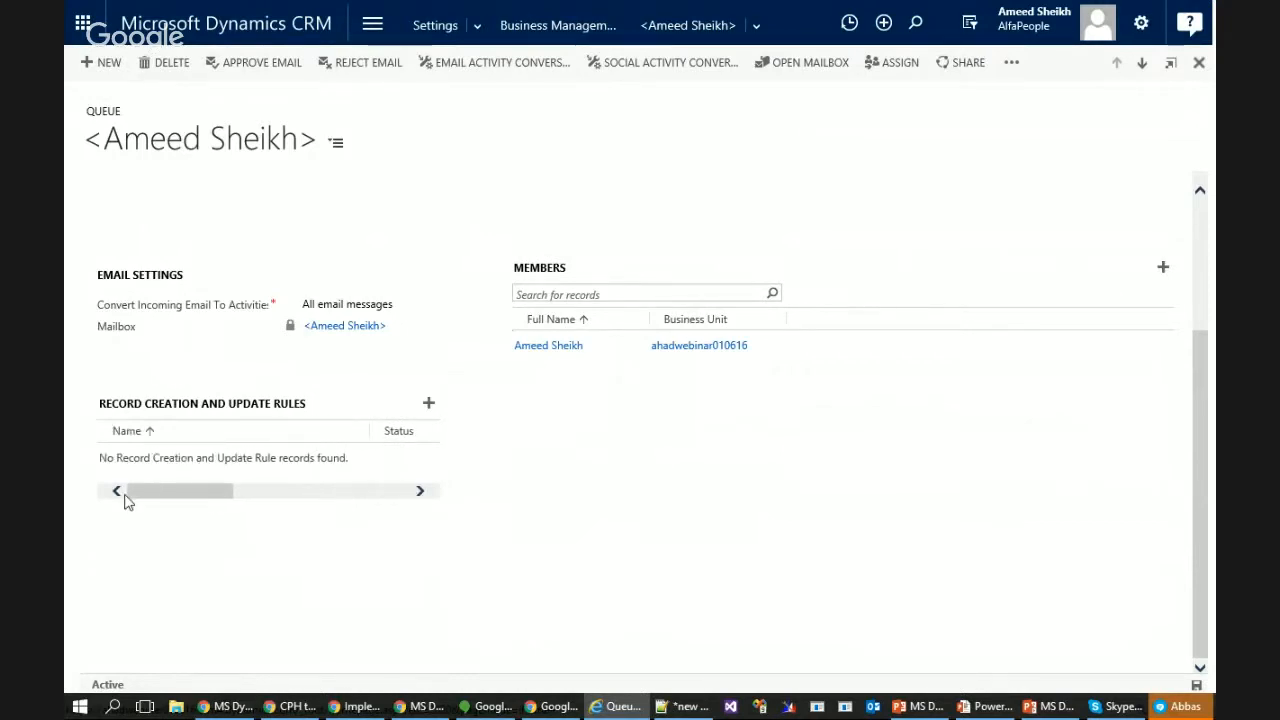
scroll(613, 414, "up", 3)
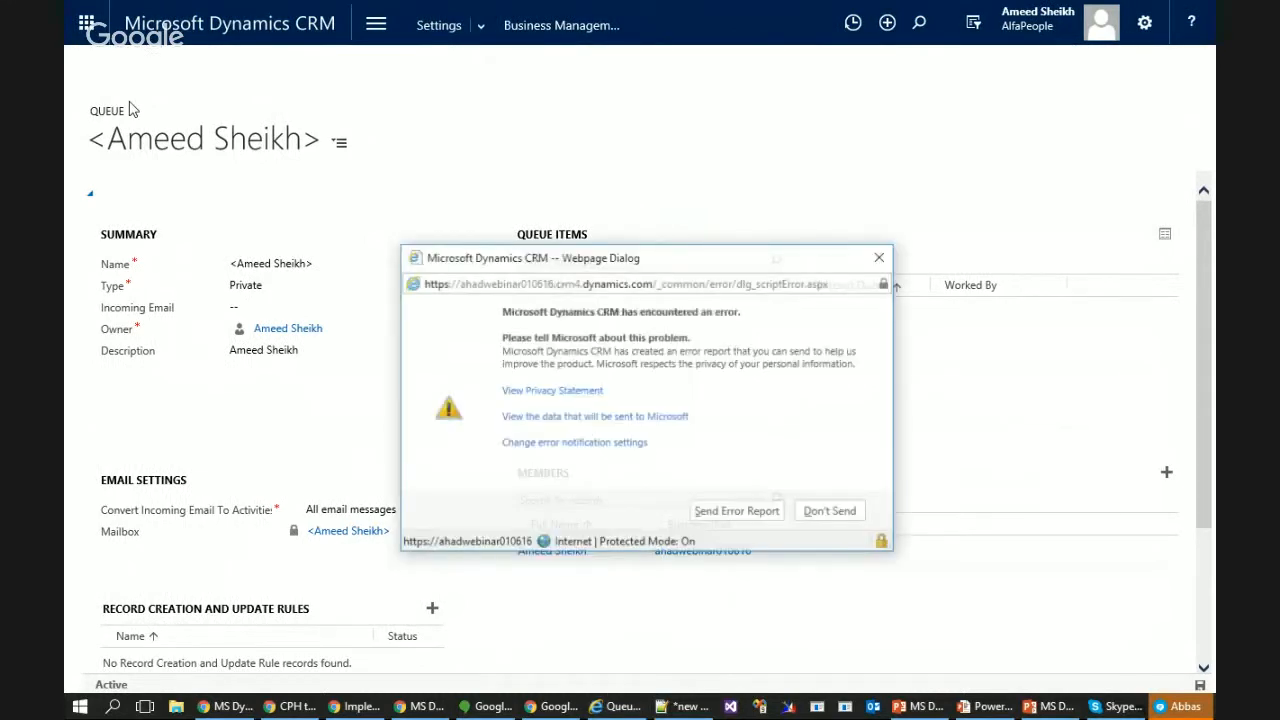
left_click(828, 514)
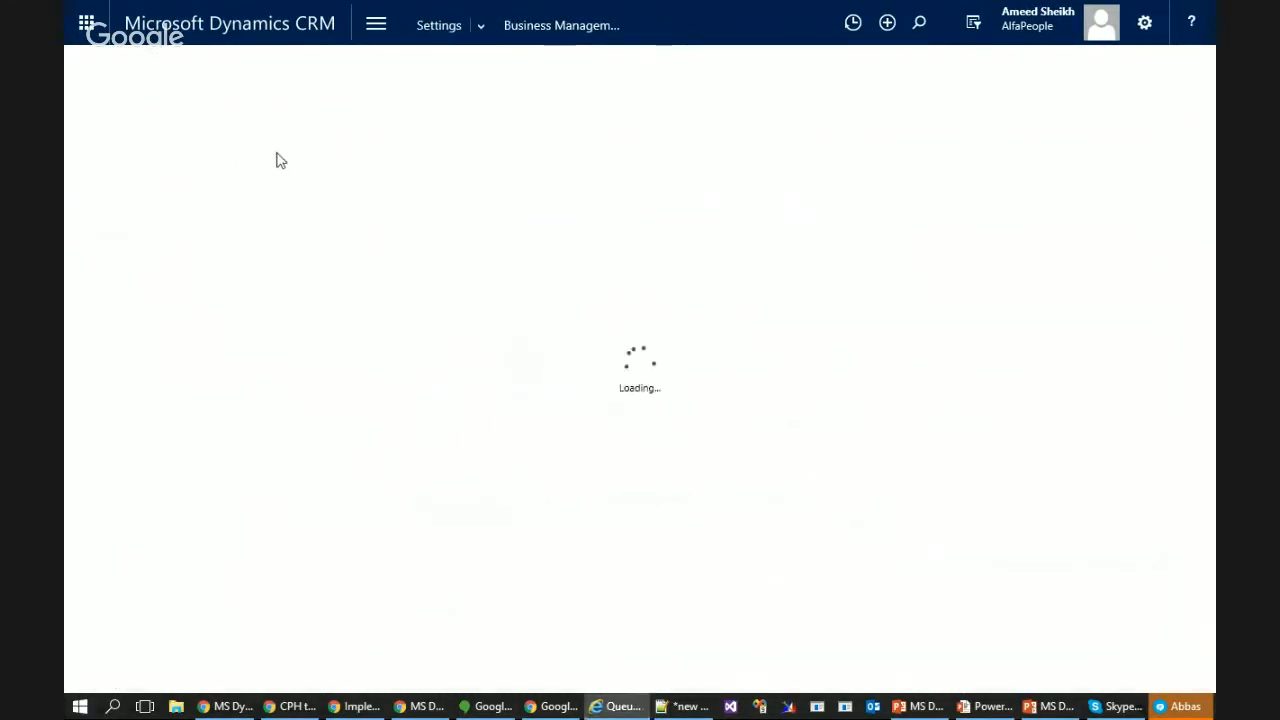
Change the queue list to the Active Queues view and inspect the ahadwebinar010616 team queue
left_click(292, 123)
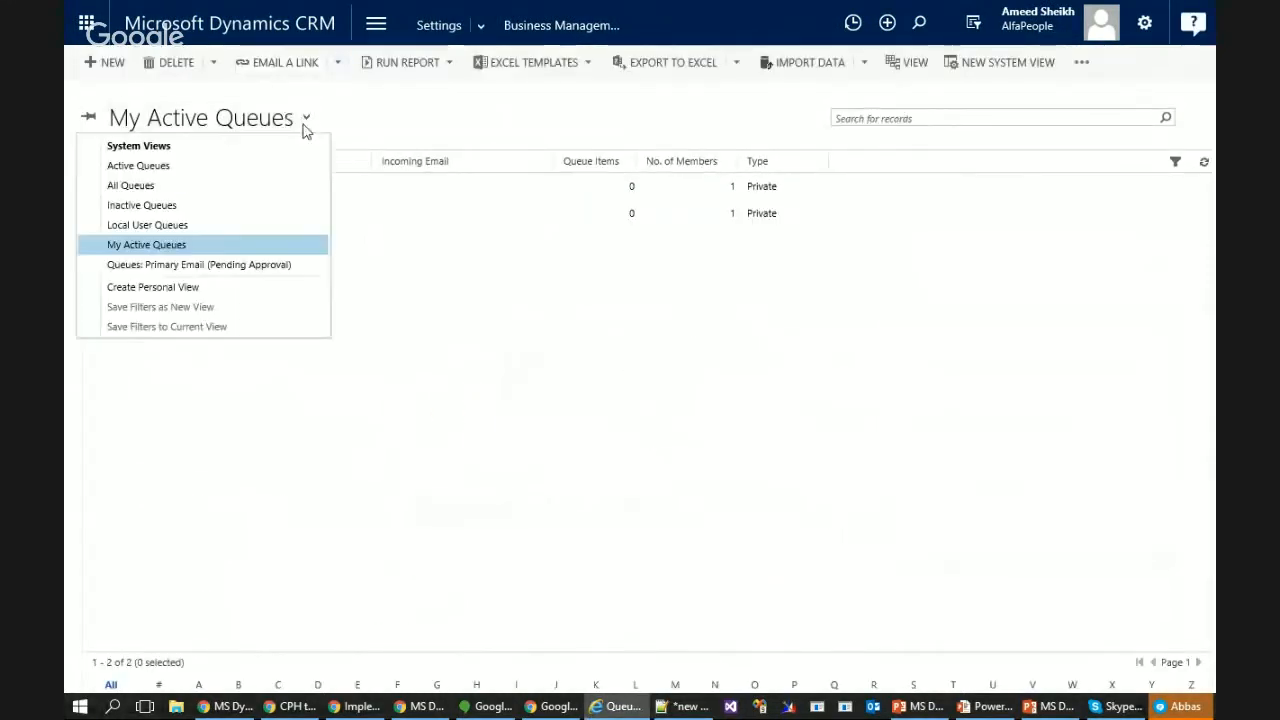
left_click(223, 166)
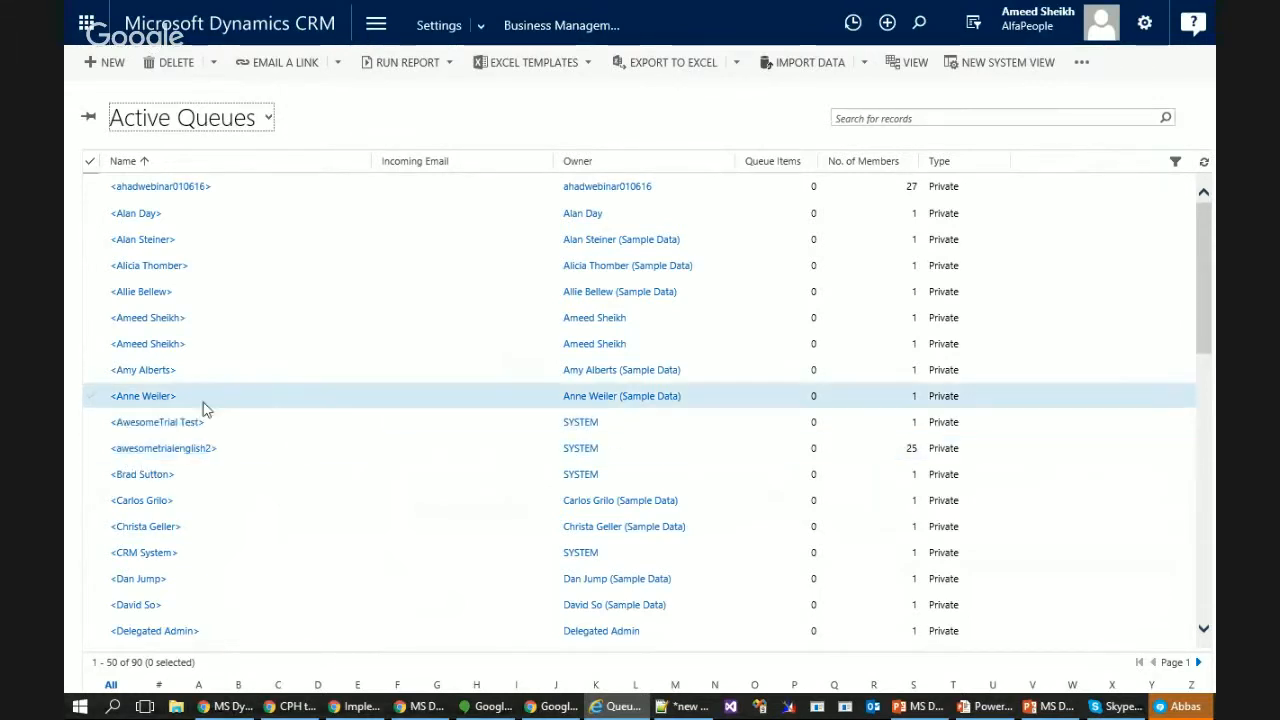
left_click(188, 189)
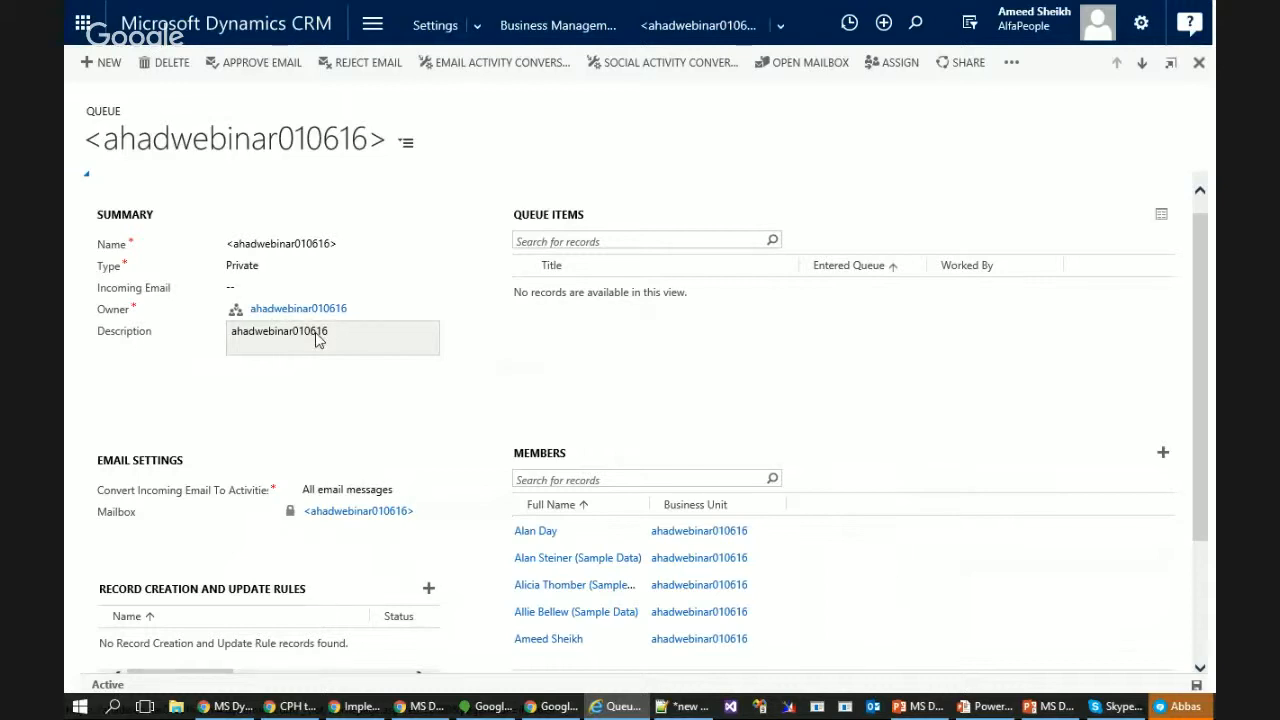
key("alt+Left")
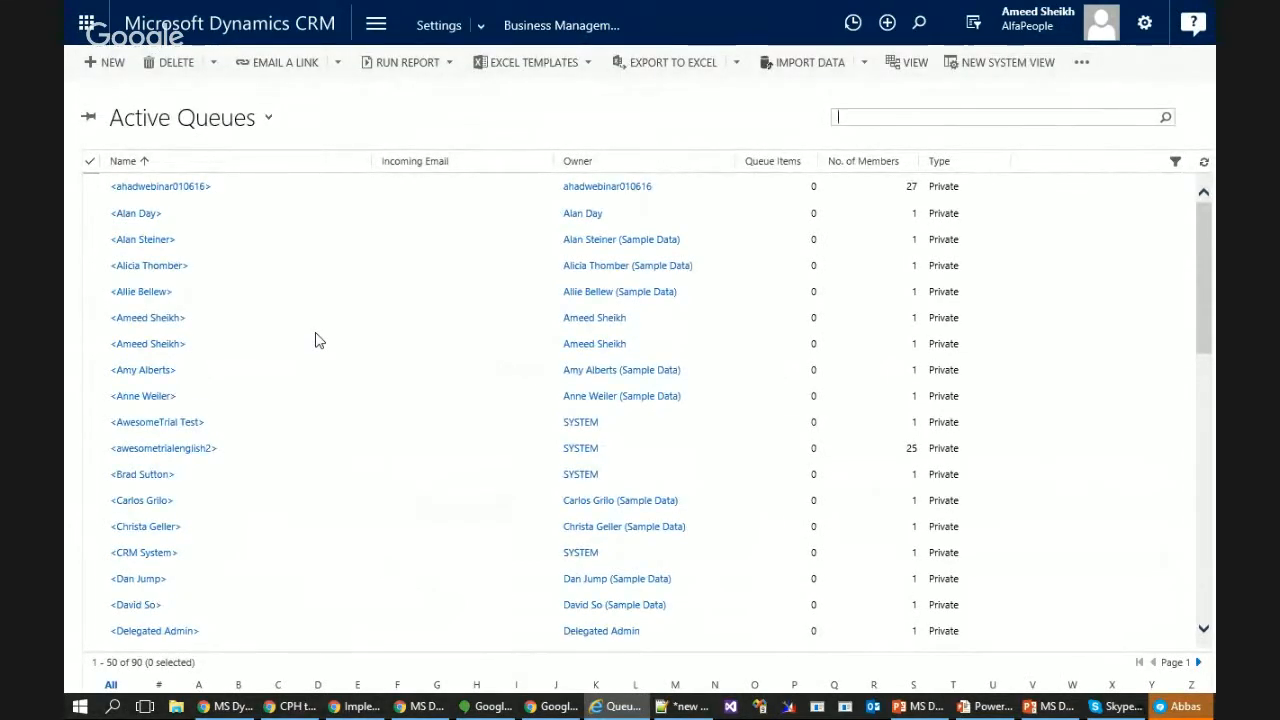
Browse the Active Queues list, inspect an individual user's private queue, and return to the list without sending the error report
scroll(315, 341, "down", 6)
scroll(317, 340, "down", 2)
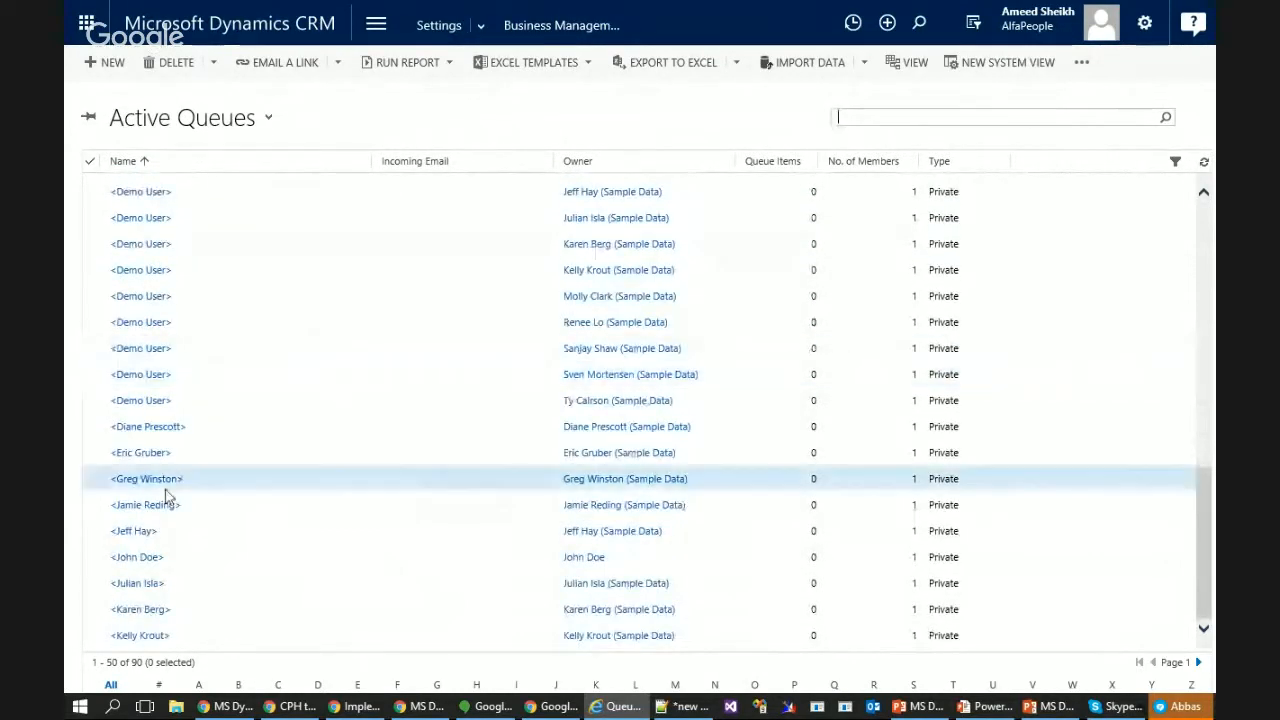
scroll(157, 451, "up", 3)
scroll(155, 453, "up", 4)
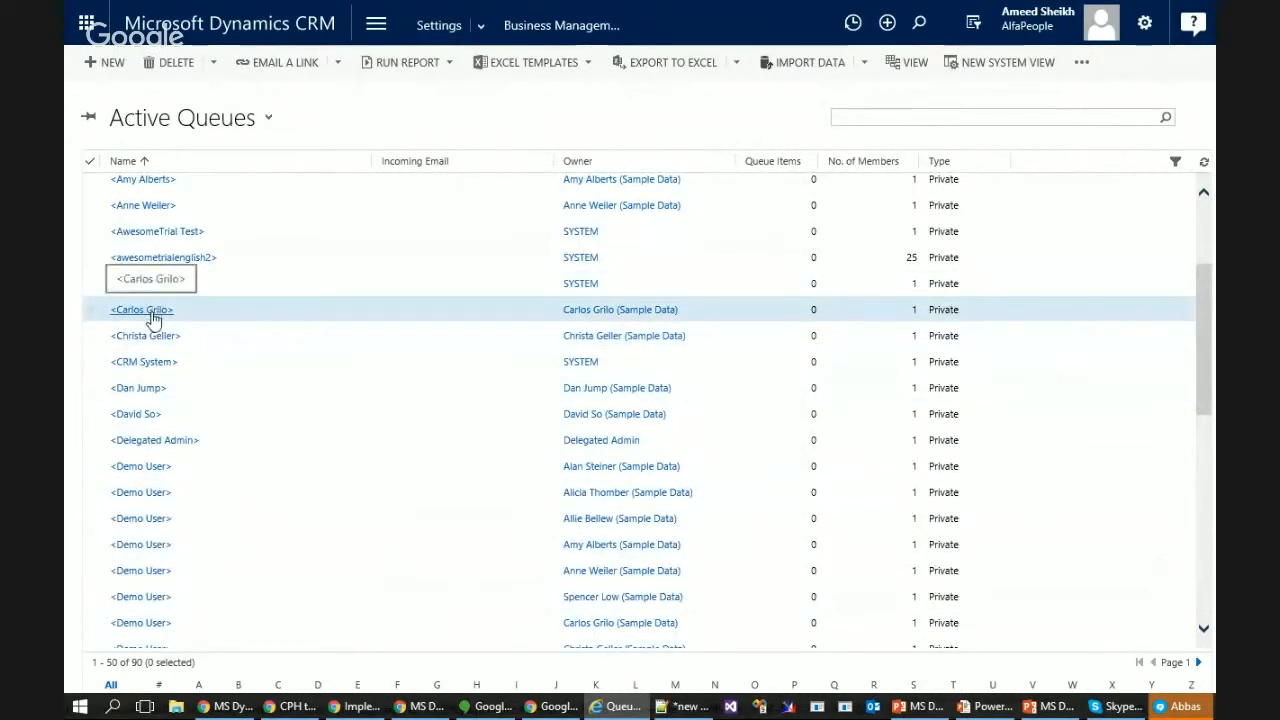
left_click(150, 312)
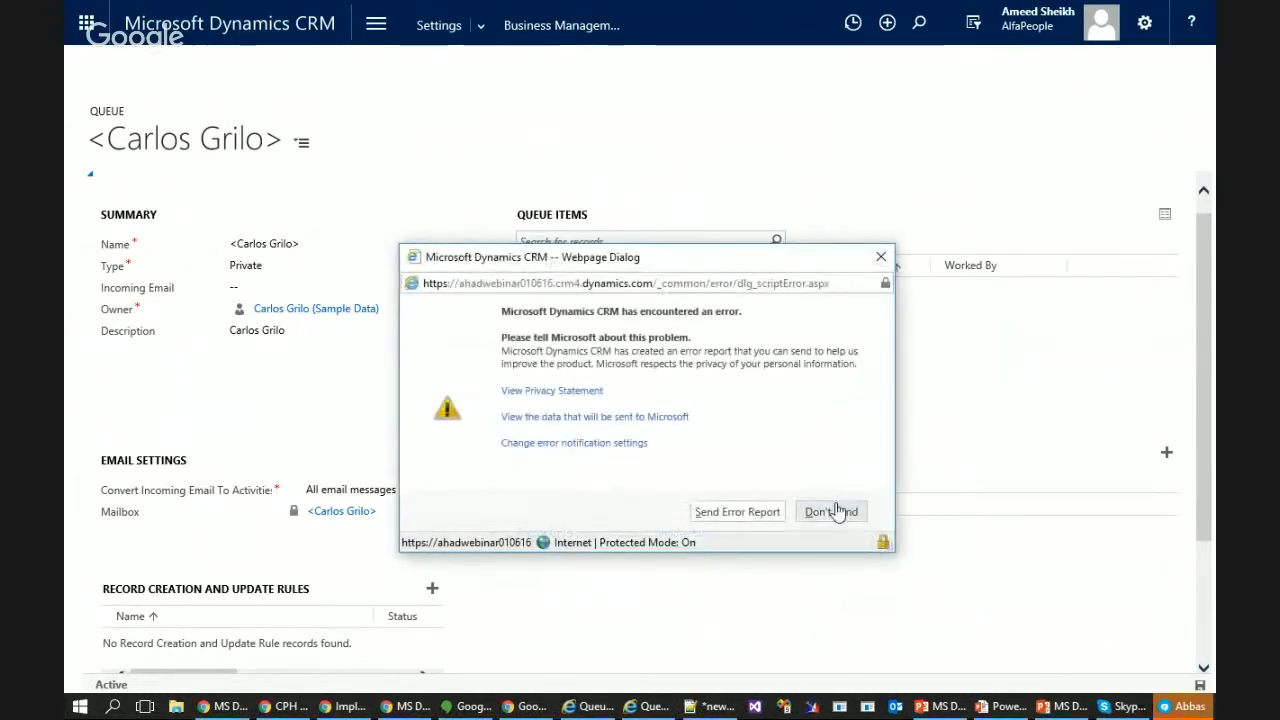
left_click(831, 512)
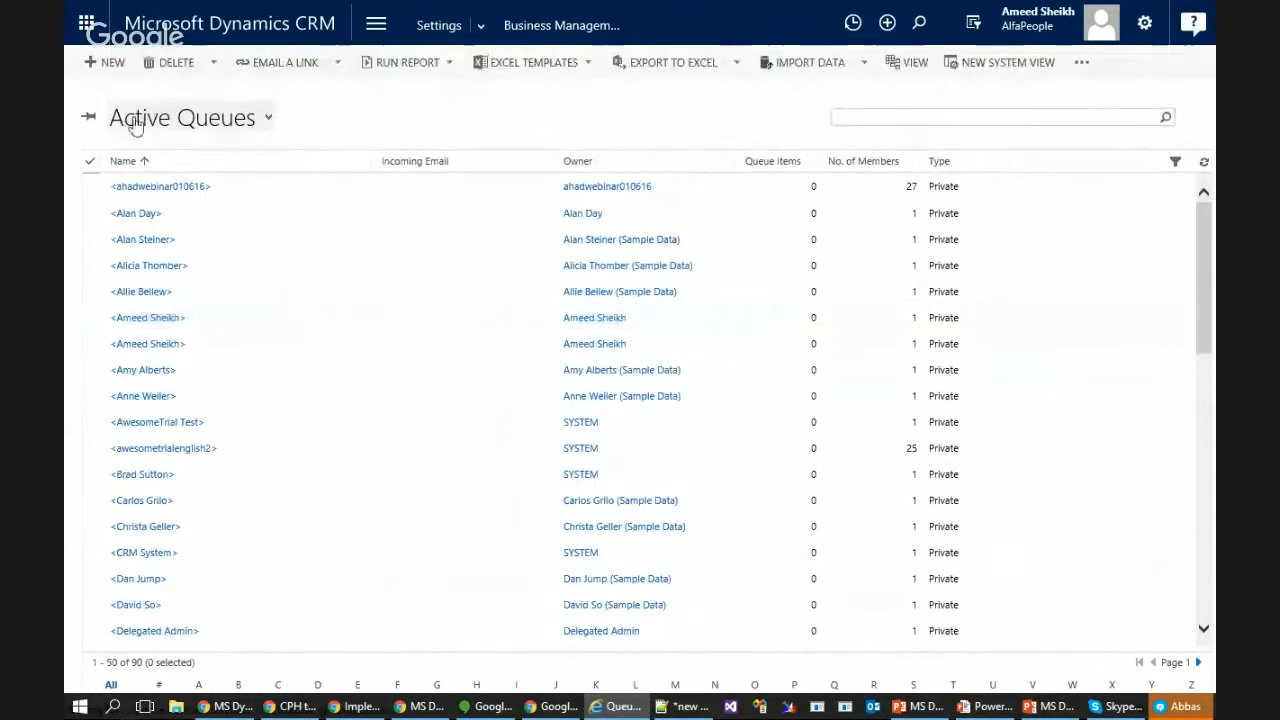
Start a new queue named "CS Level 1" with the type Public
left_click(112, 63)
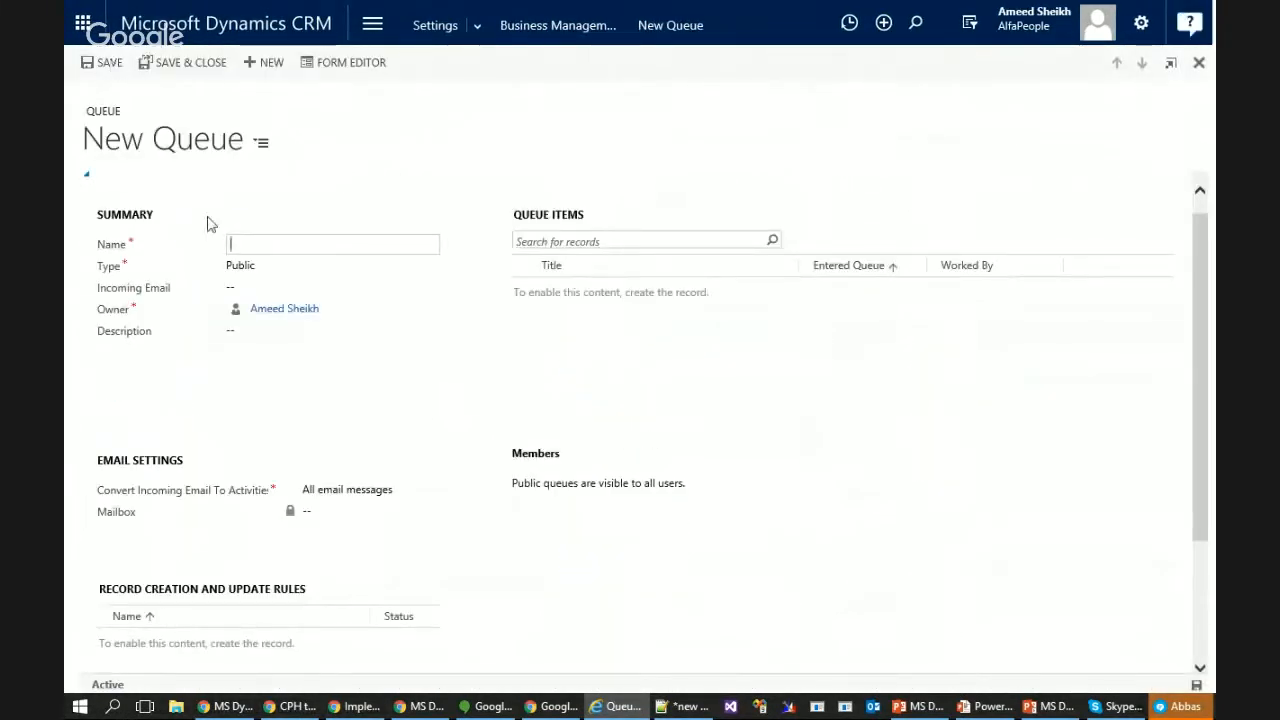
left_click(231, 268)
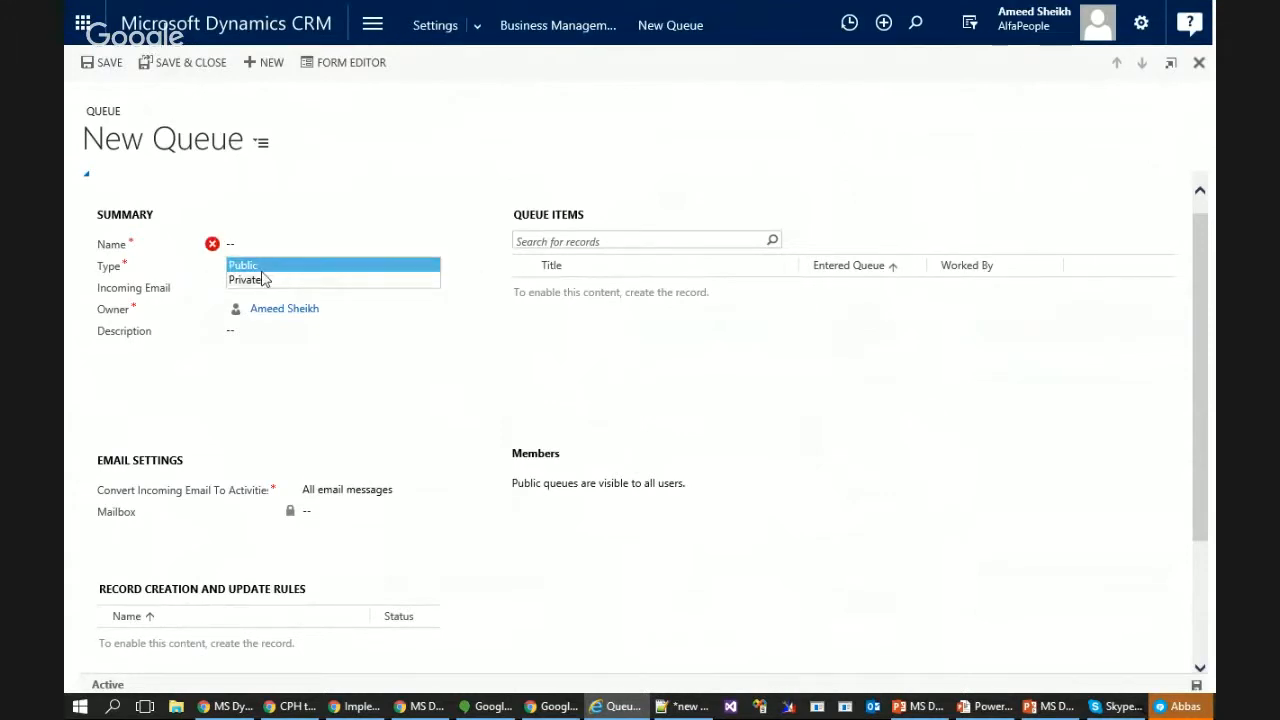
left_click(263, 279)
left_click(267, 245)
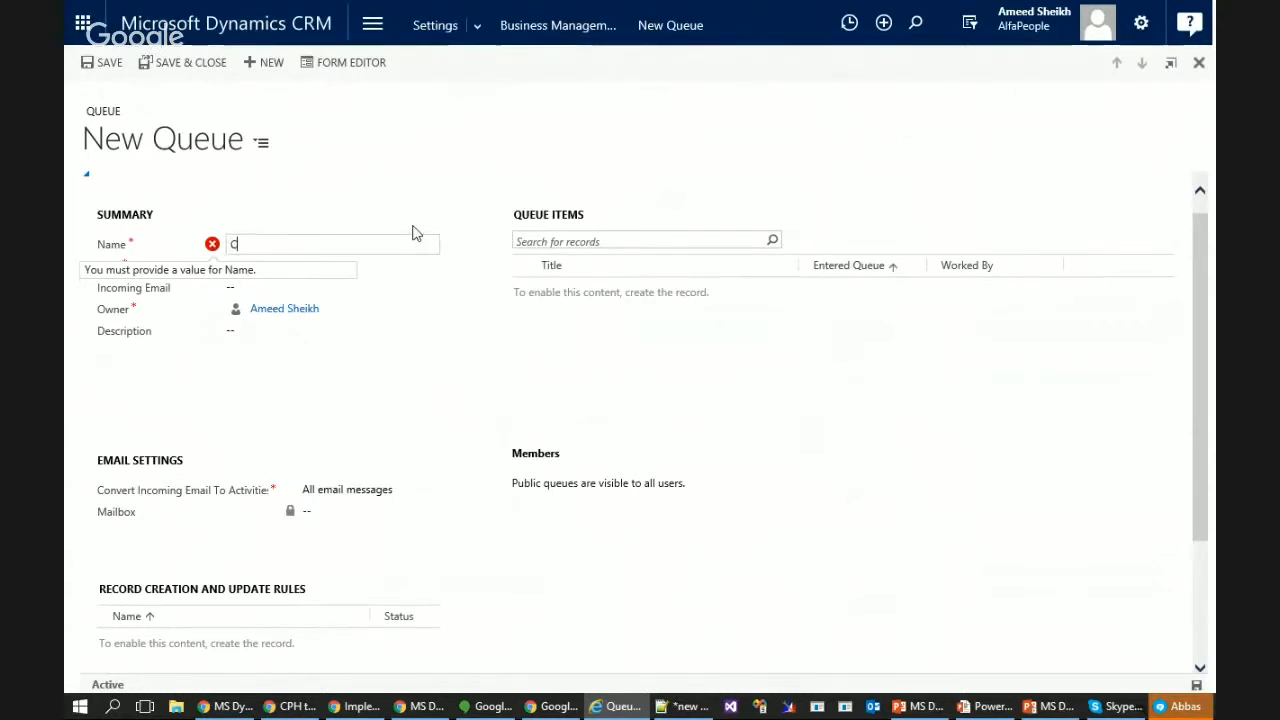
type("S Level")
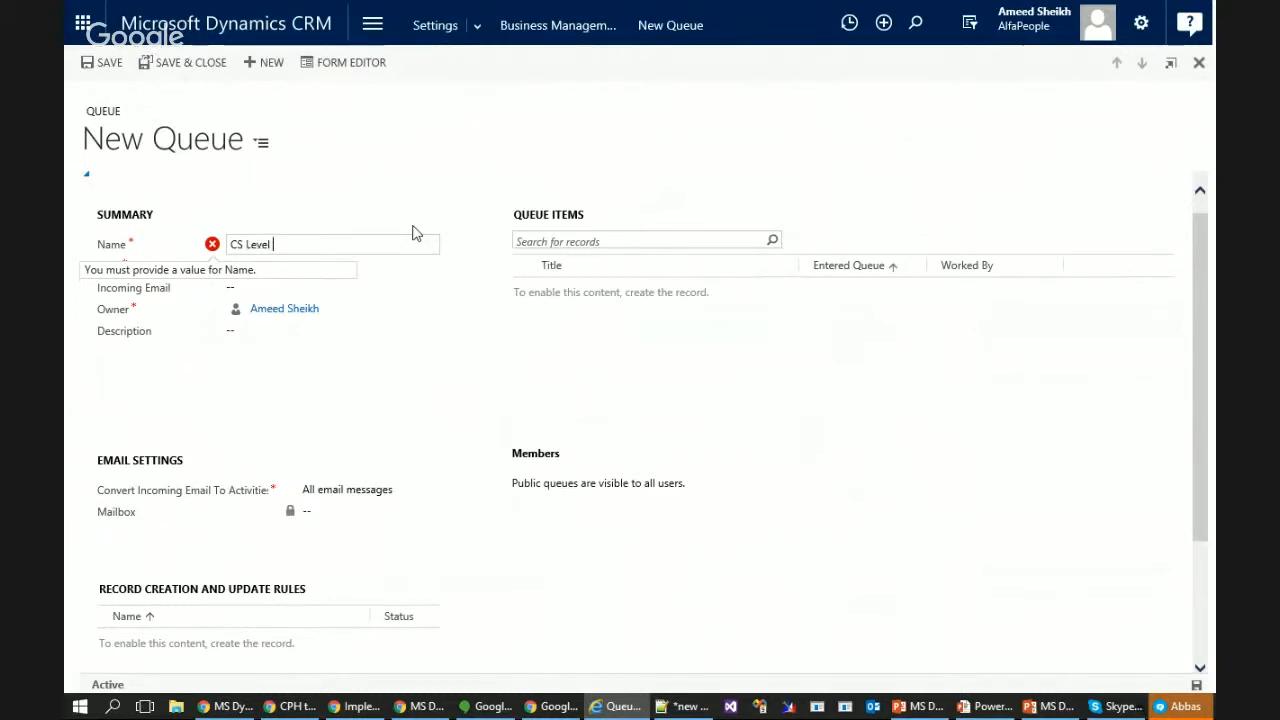
type(" 1")
key("Tab")
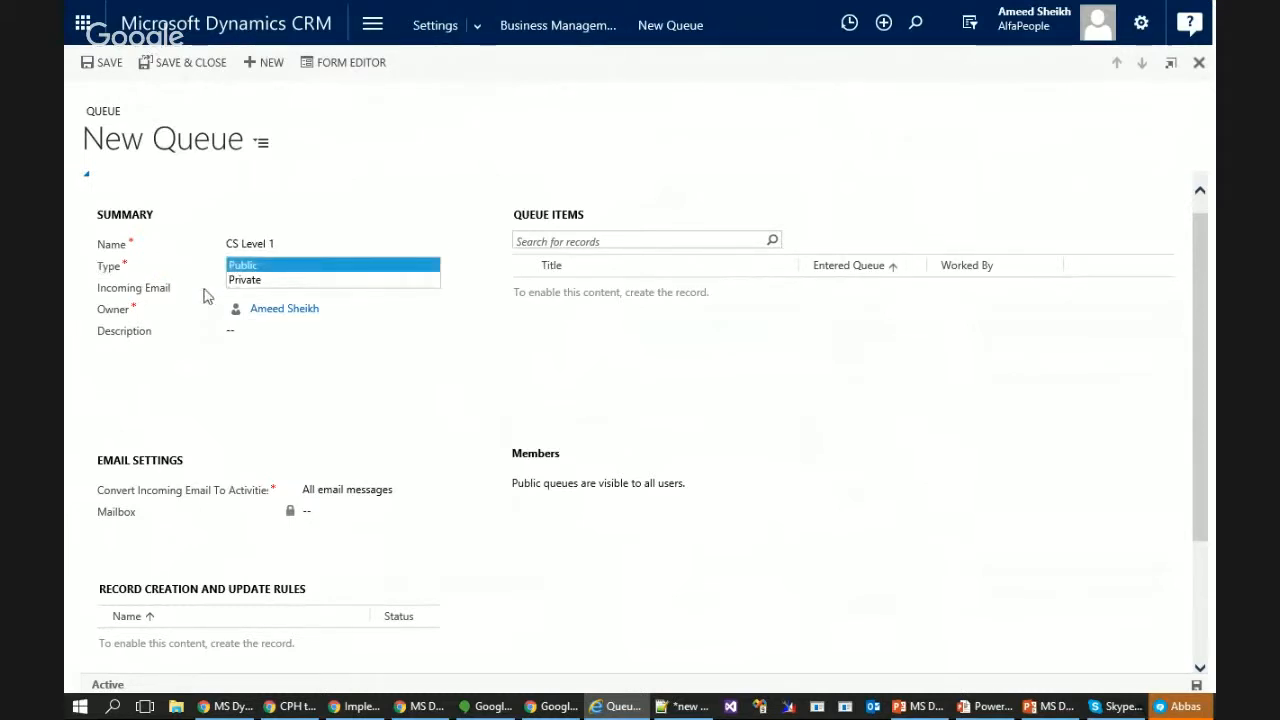
key("Tab")
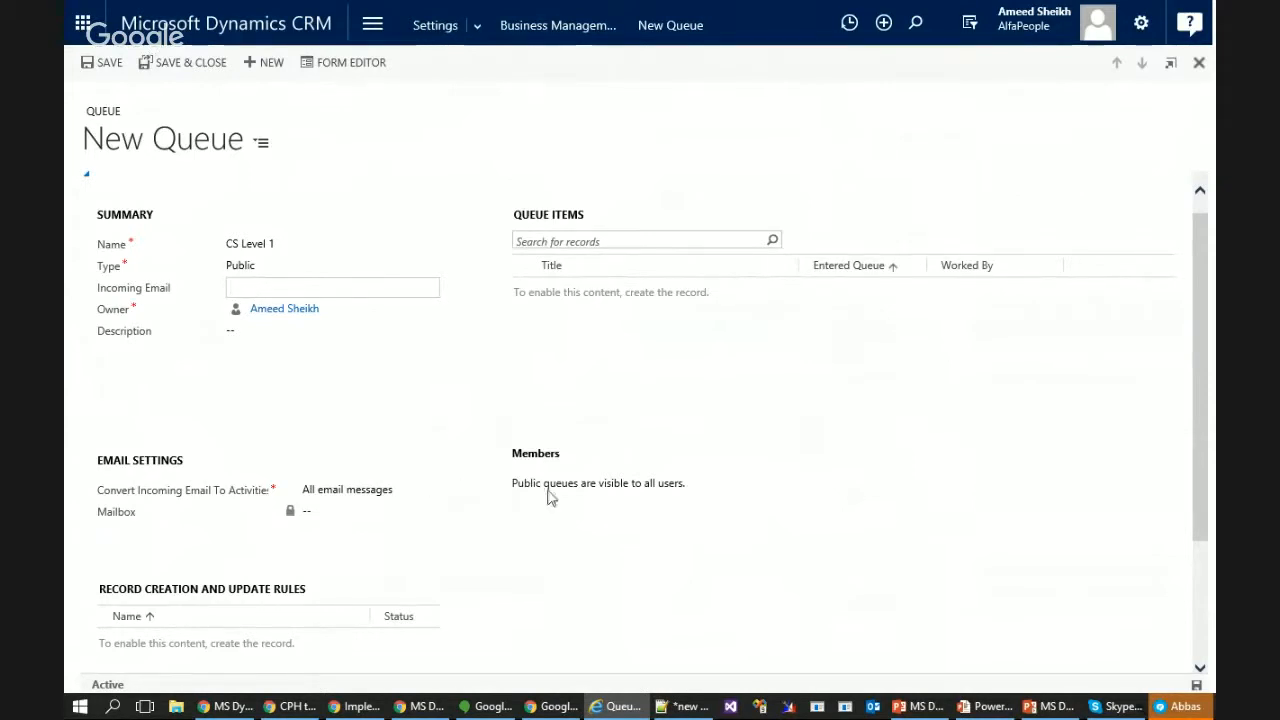
Set the new queue's owner to the ahadwebinar010616 team
scroll(790, 500, "down", 1)
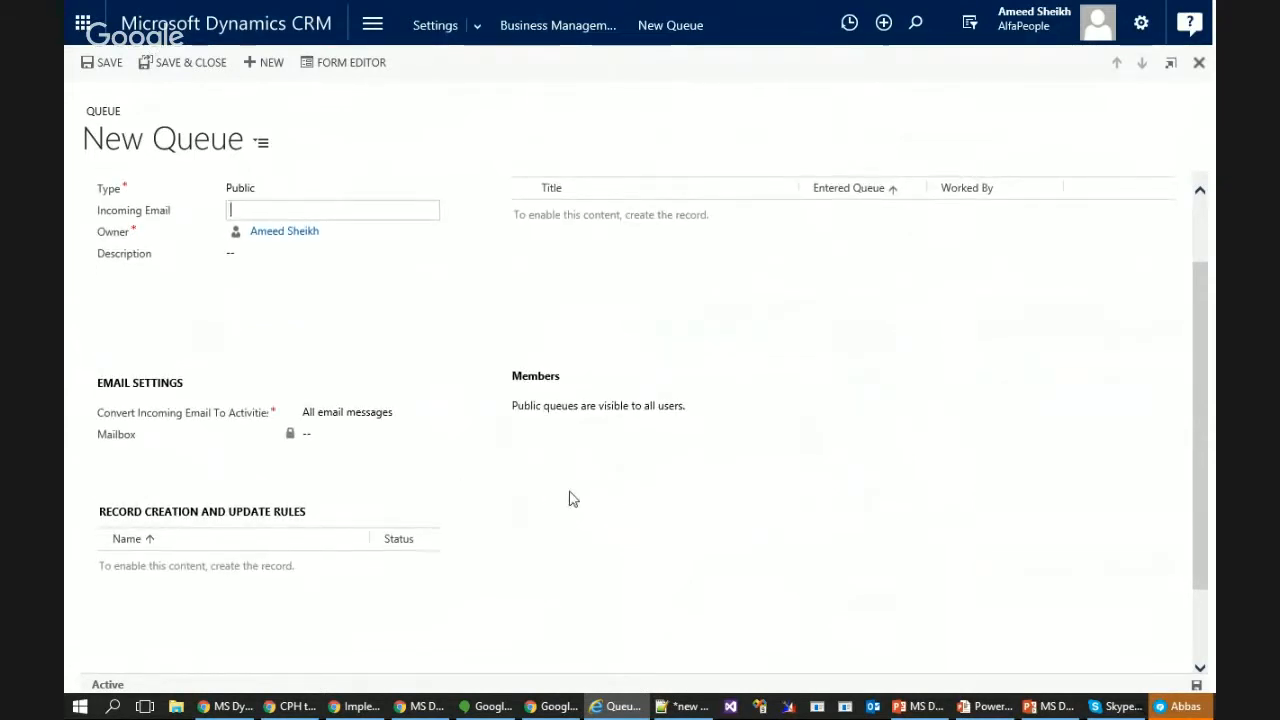
left_click(318, 230)
left_click(430, 232)
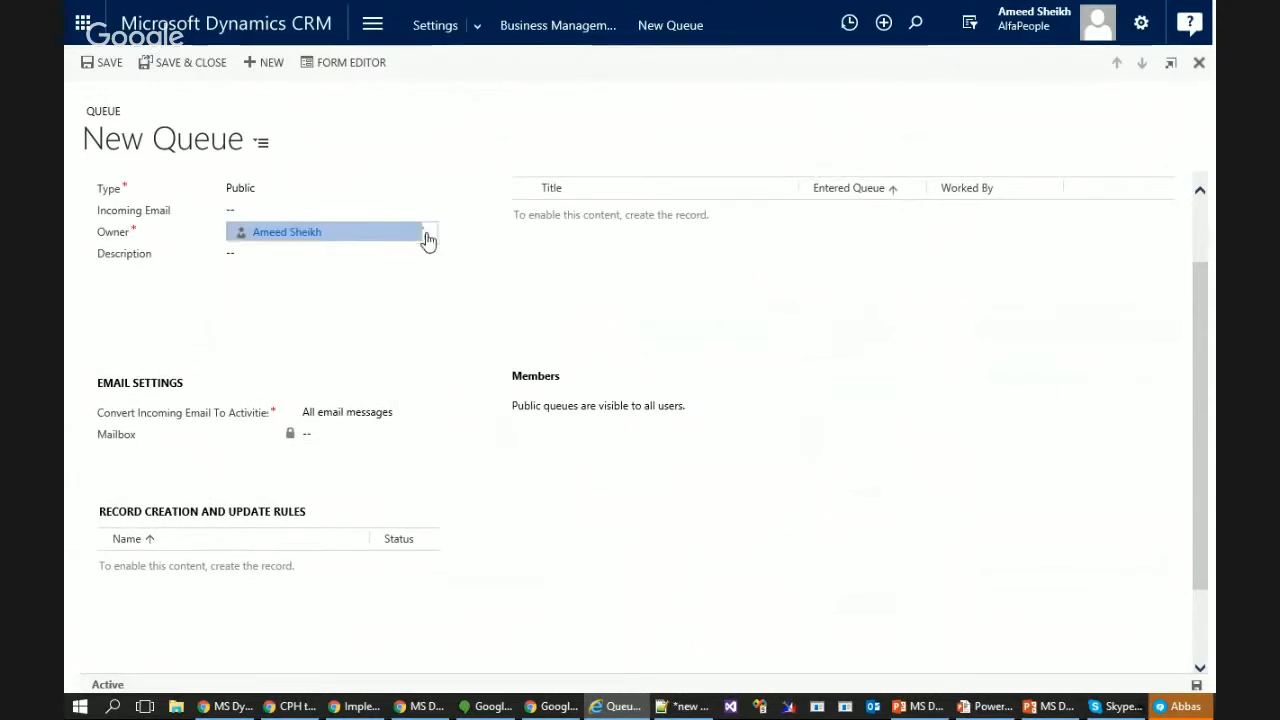
left_click(330, 253)
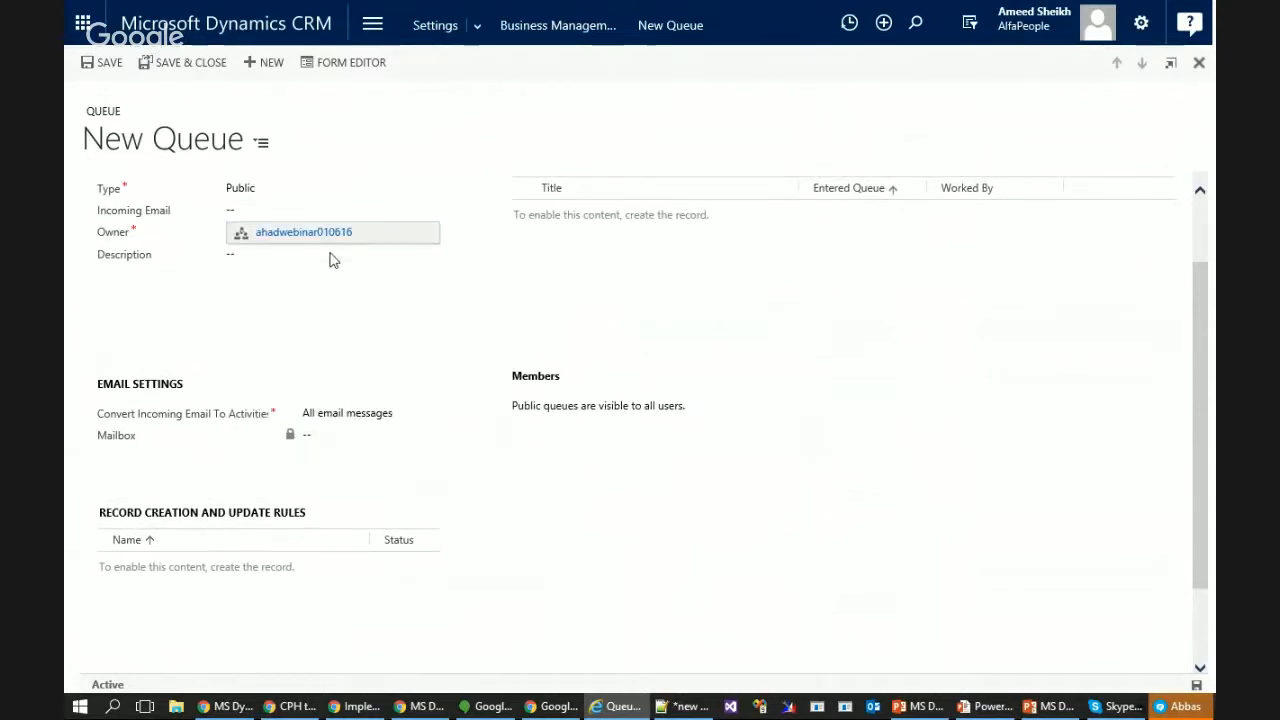
Change the new queue's owner from the team to the signed-in user's own user record
left_click(392, 237)
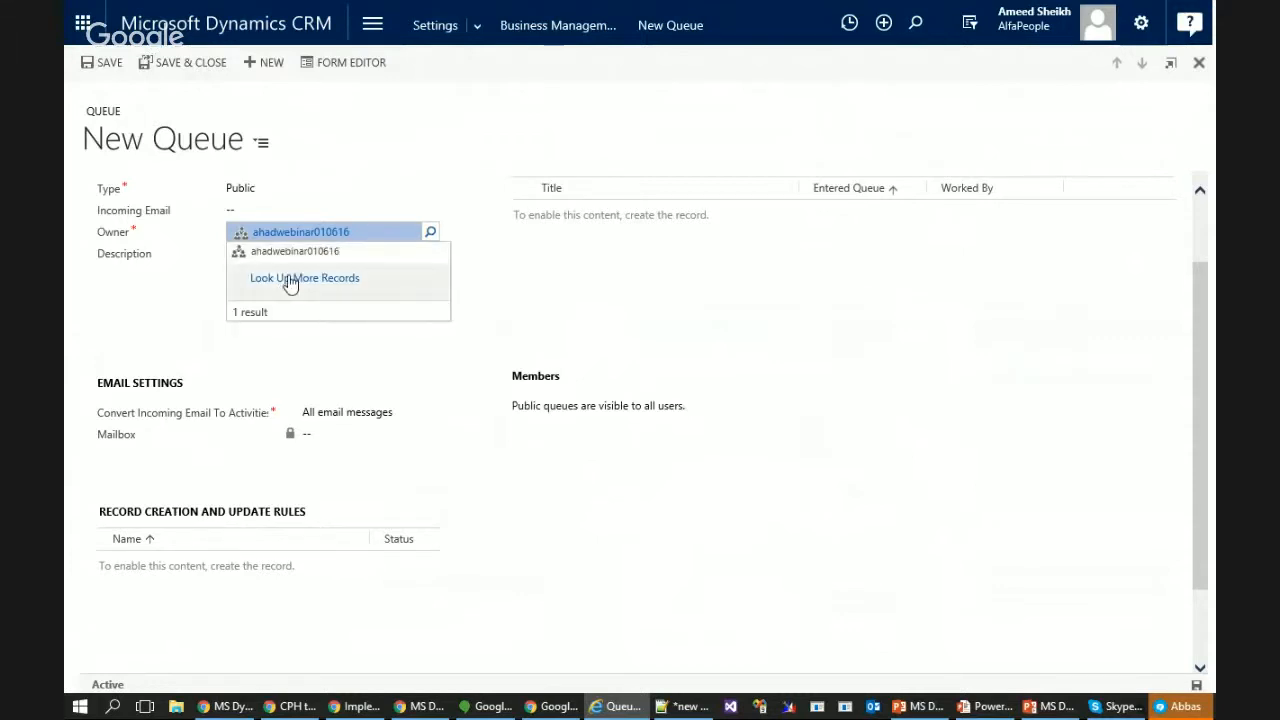
left_click(288, 278)
left_click(577, 197)
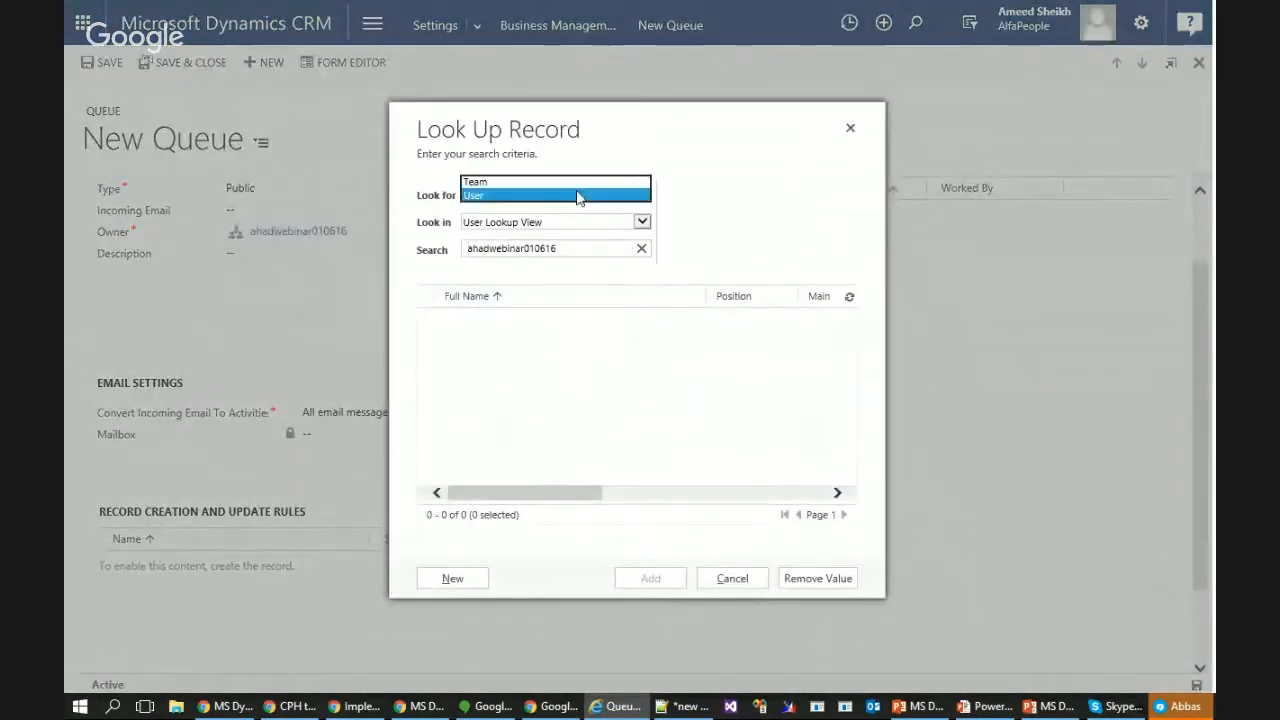
left_click(577, 197)
left_click(577, 248)
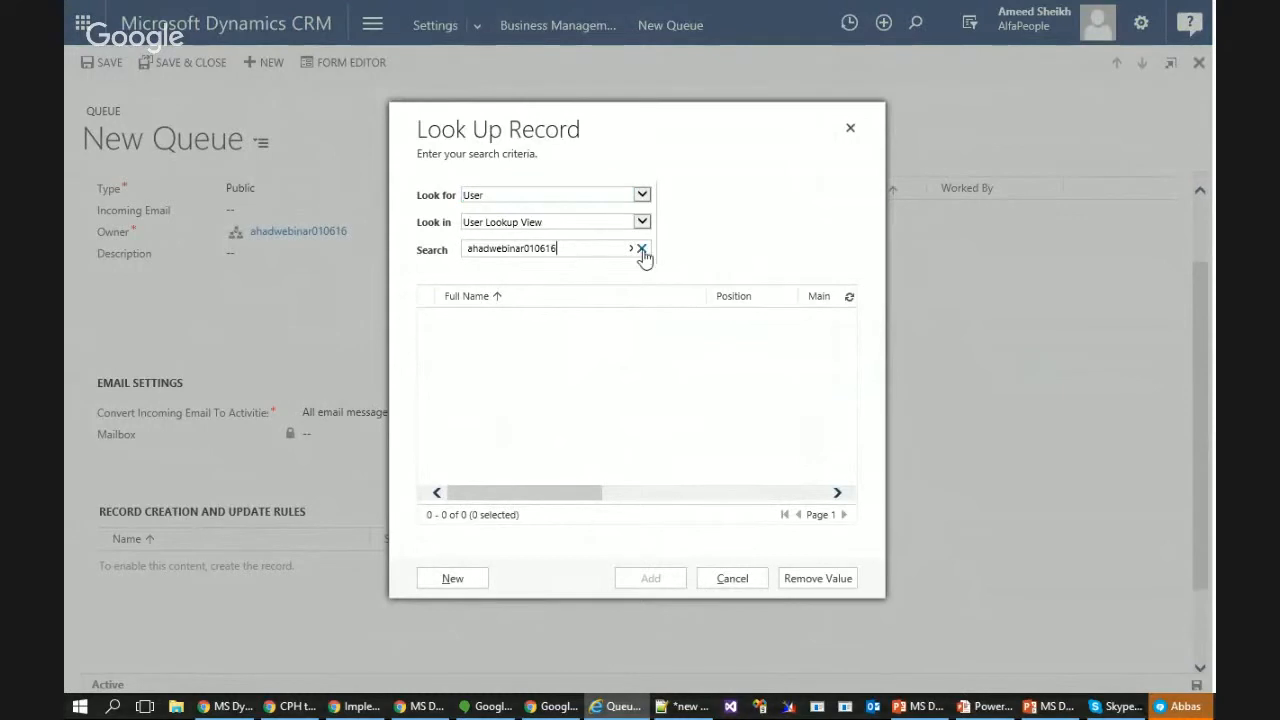
left_click(479, 351)
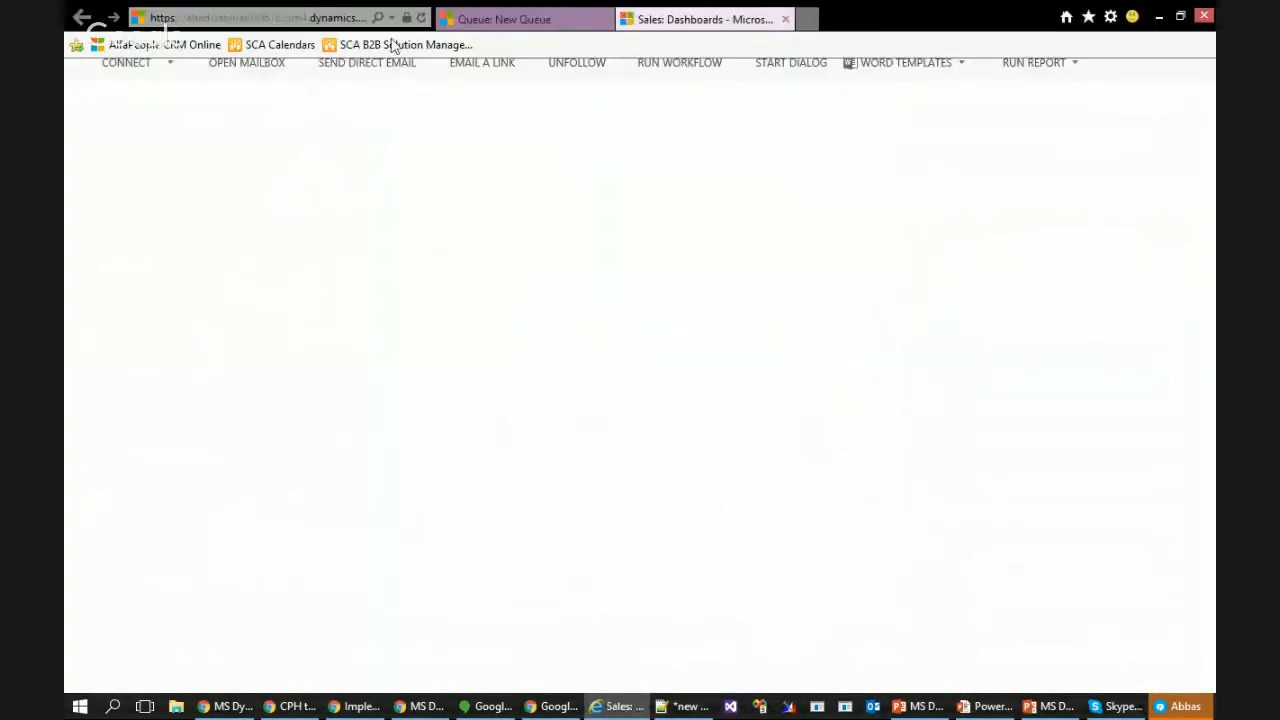
left_click(565, 22)
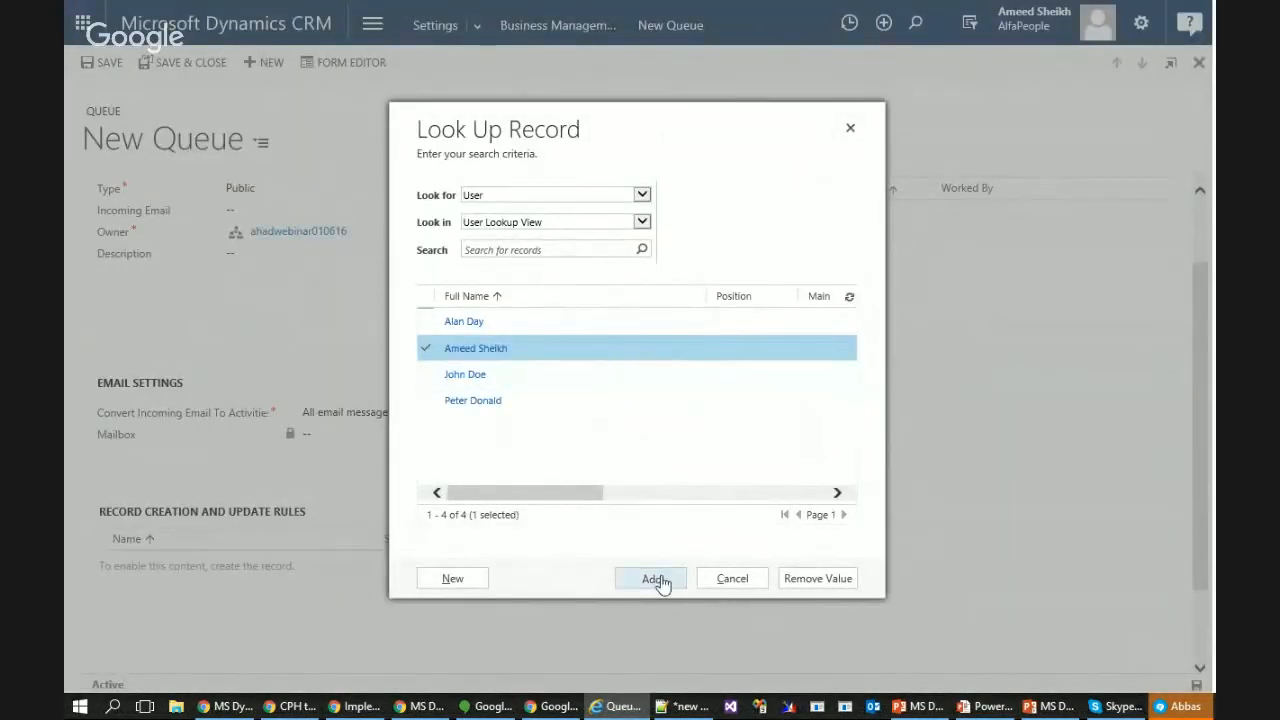
left_click(652, 579)
Enter "Customer Service Level 1 Queue" as the new queue's description
left_click(274, 260)
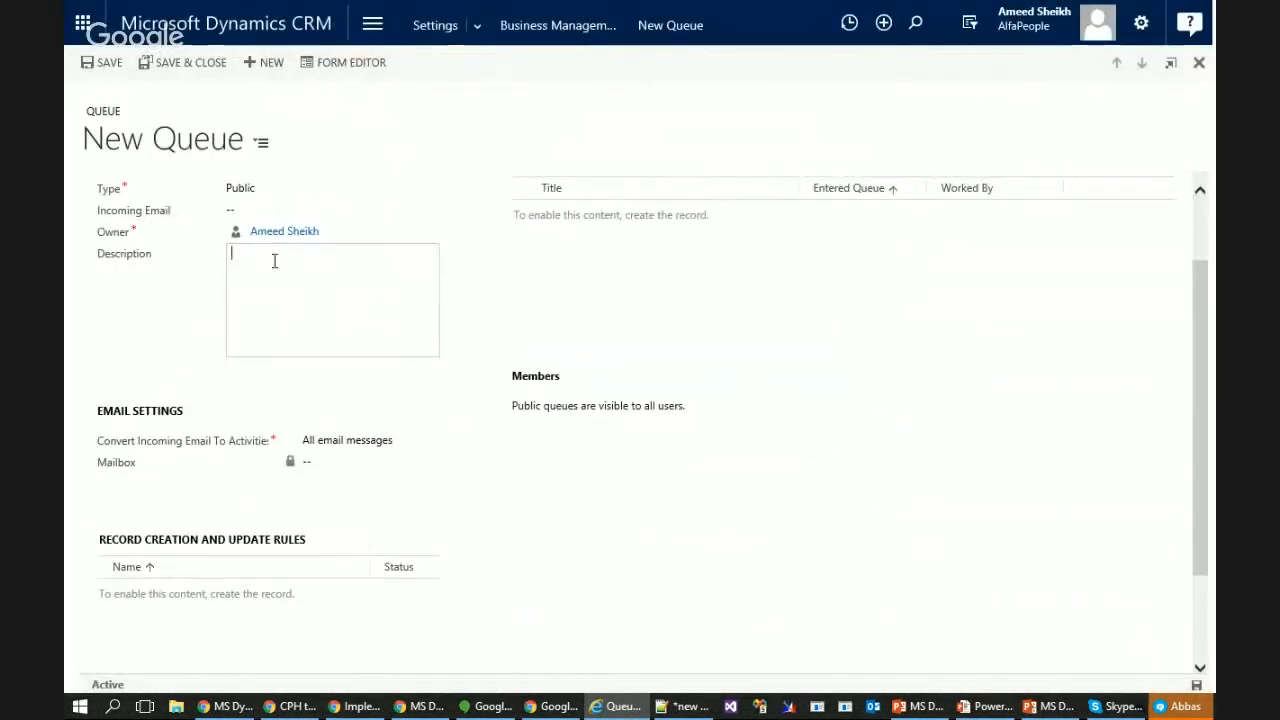
type("Cus")
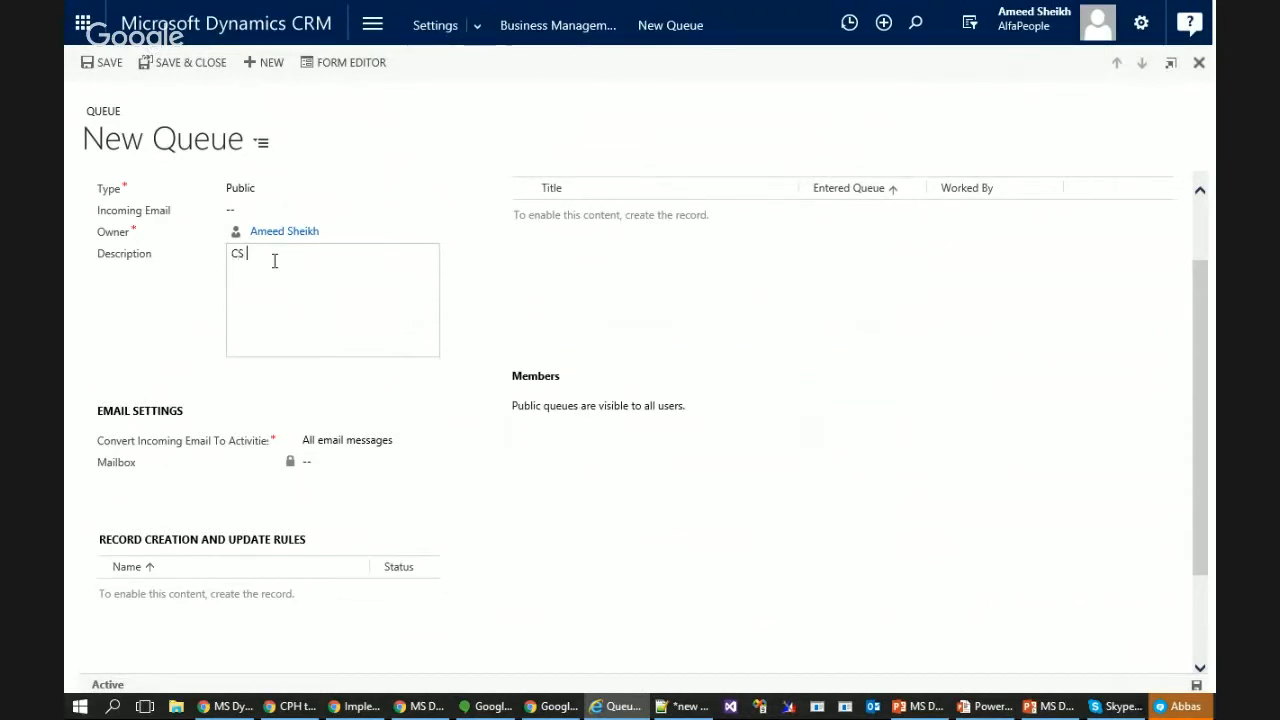
type("tomer Service Level")
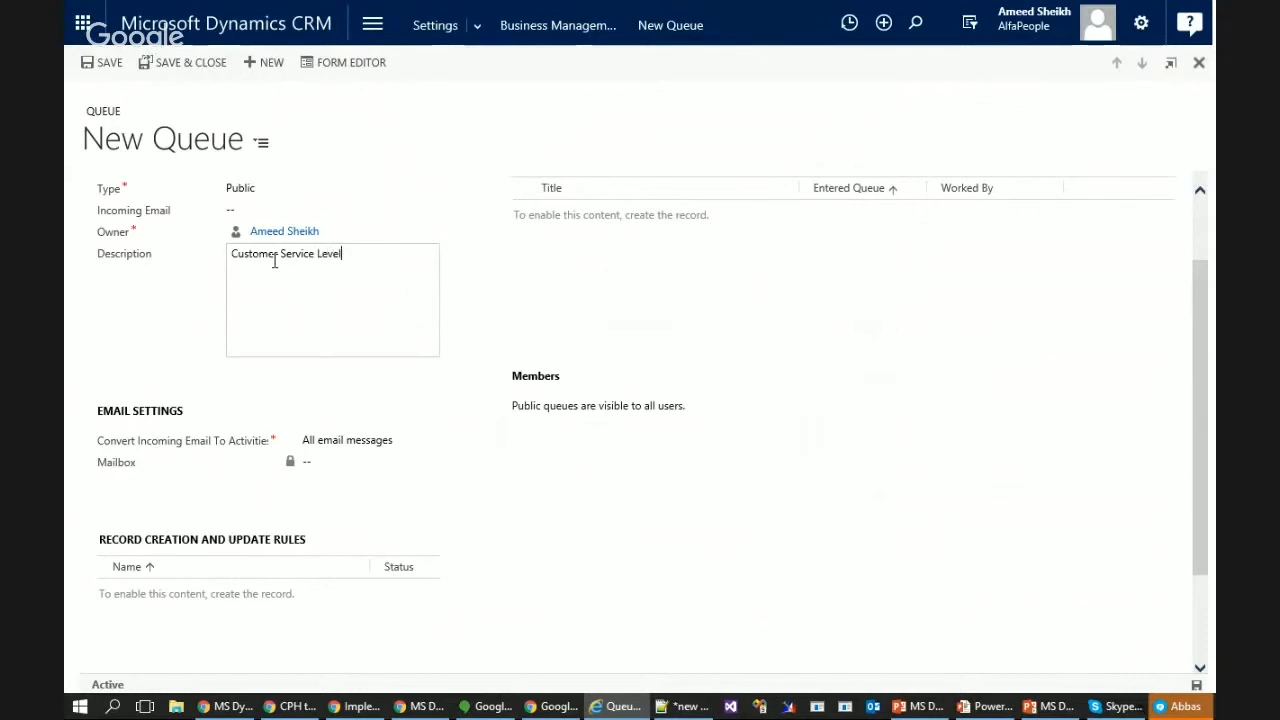
type(" 1 Queue")
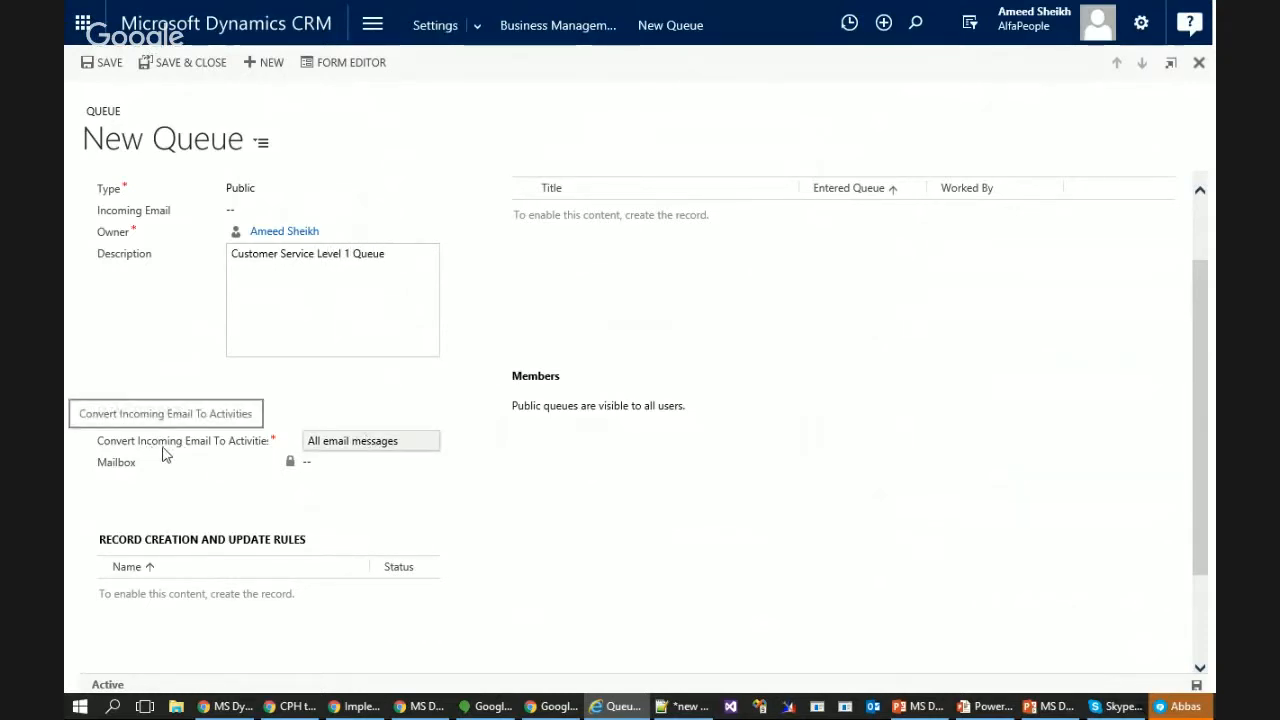
Set Convert Incoming Email To Activities to the last "Email messages from CRM" option and save the queue
left_click(331, 452)
left_click(355, 413)
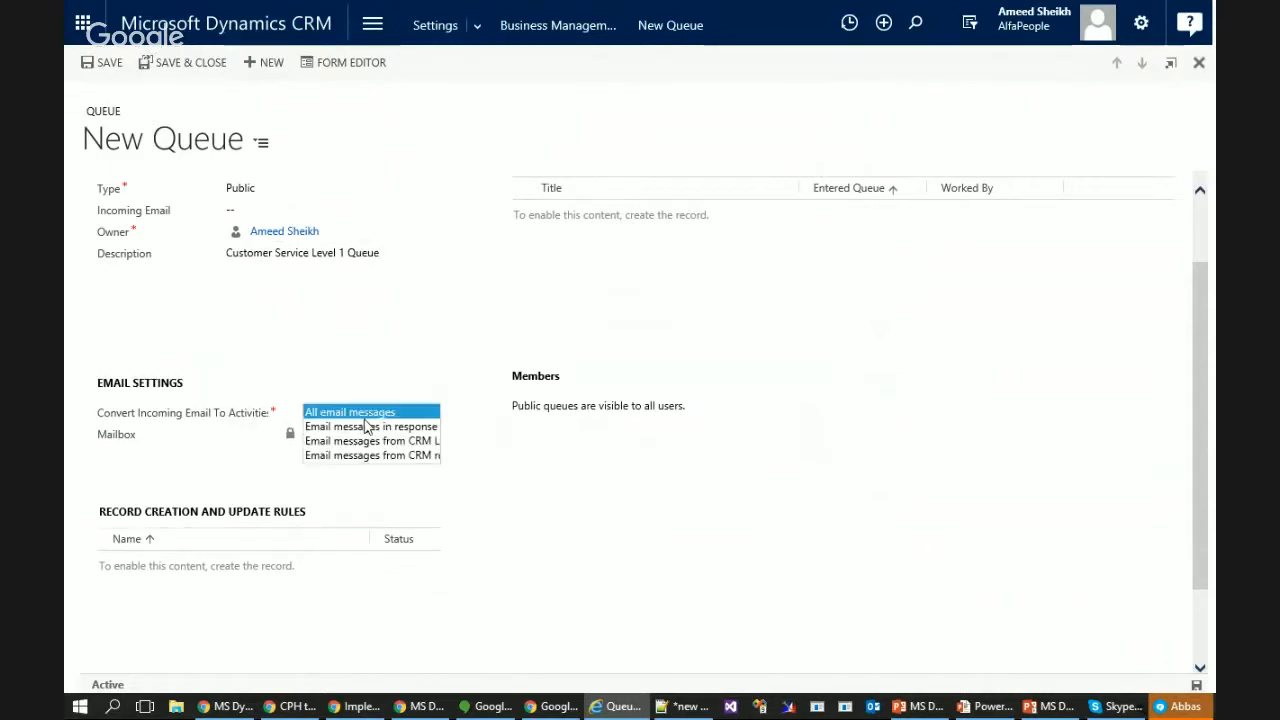
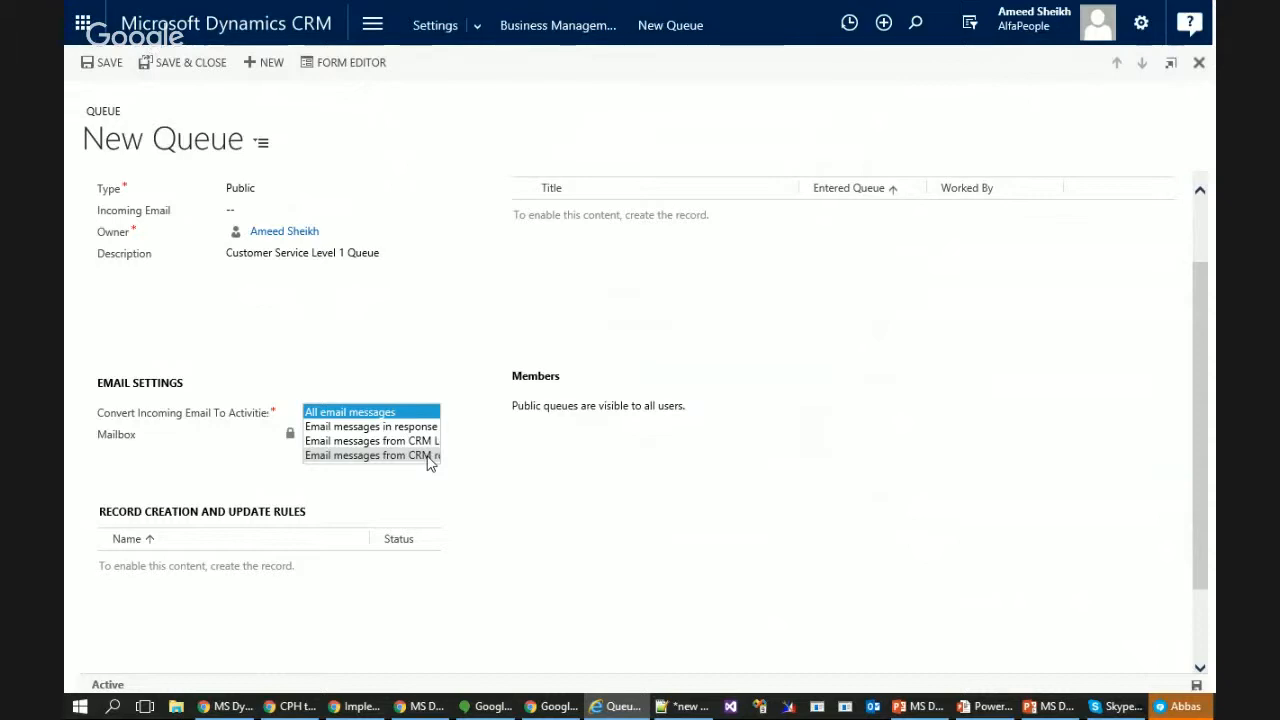
left_click(430, 456)
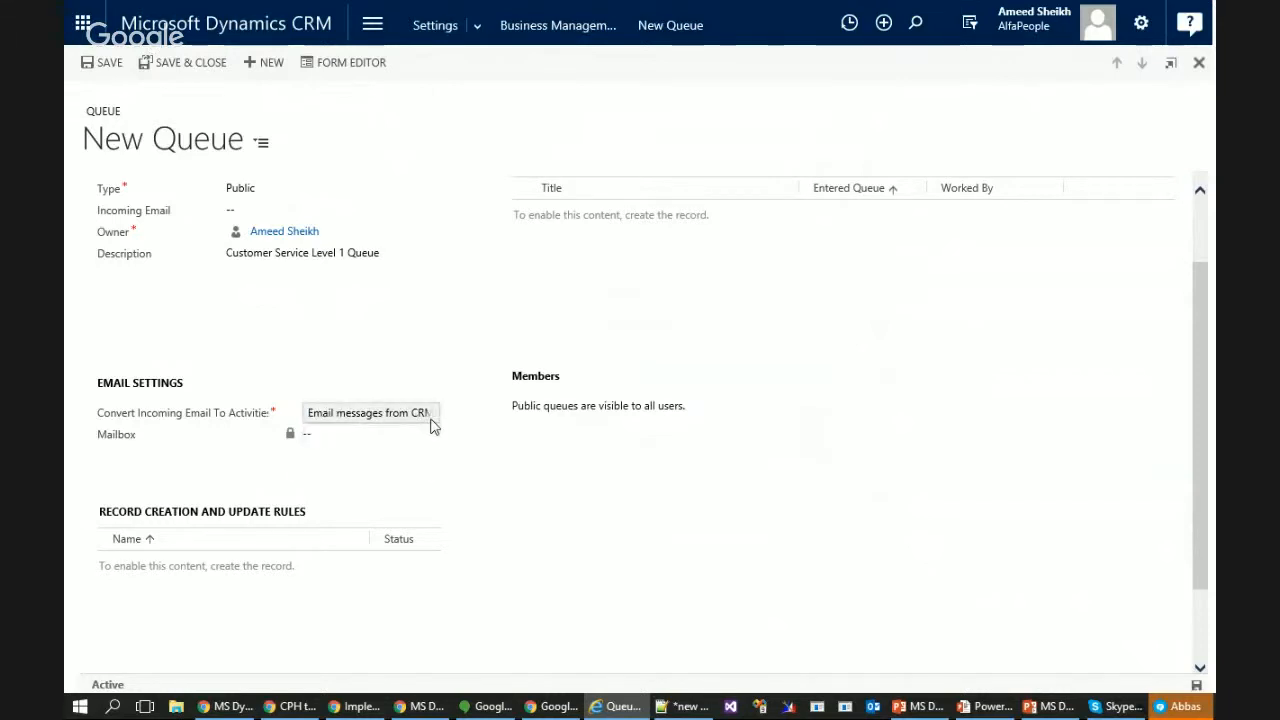
left_click(432, 415)
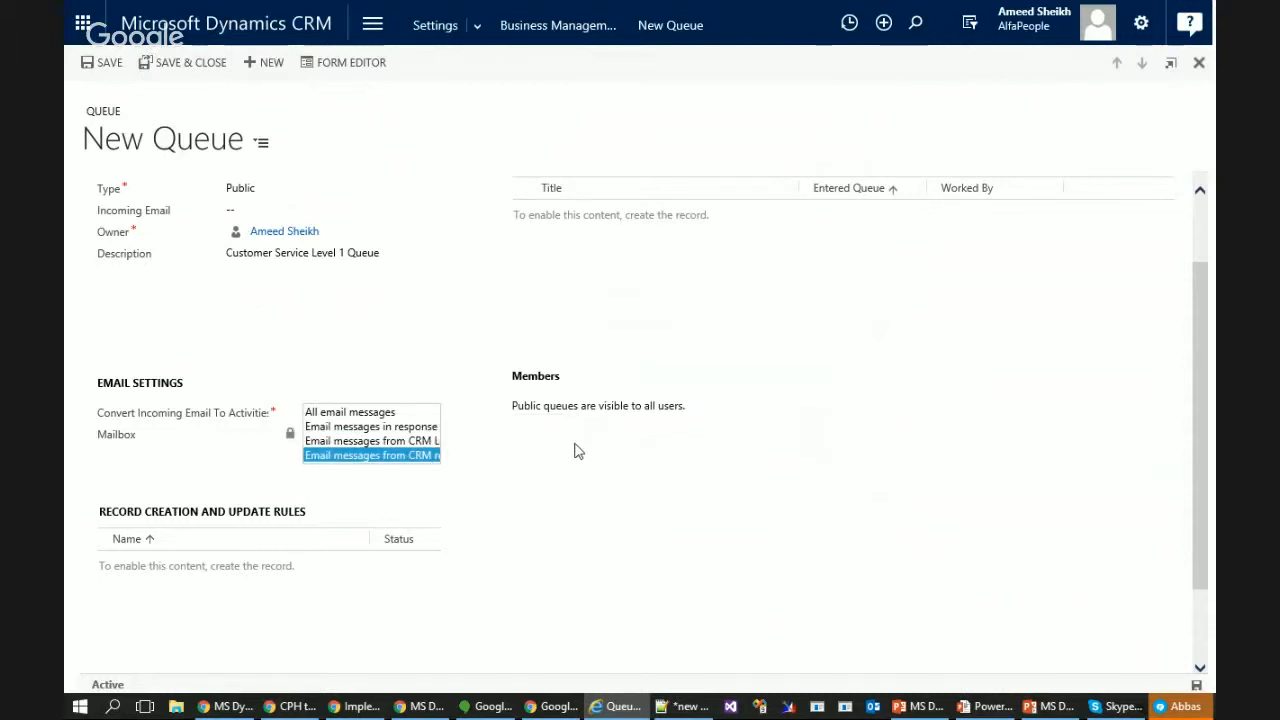
left_click(232, 456)
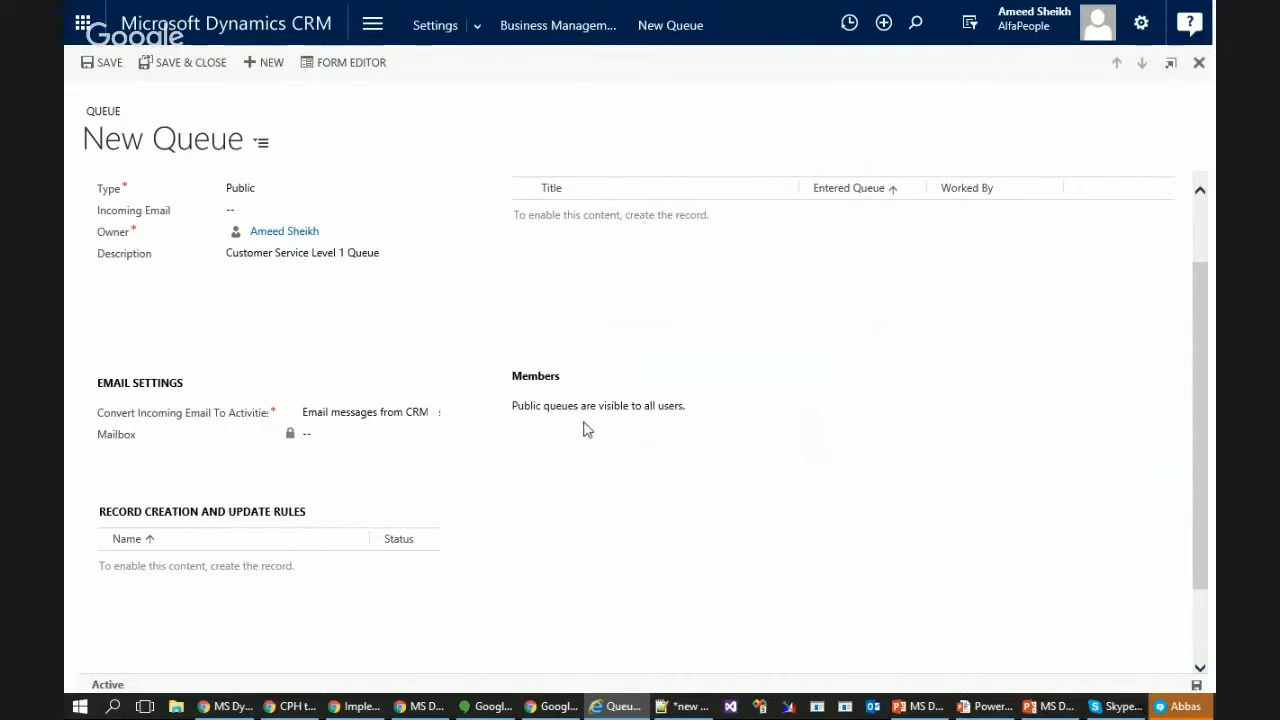
scroll(617, 446, "up", 2)
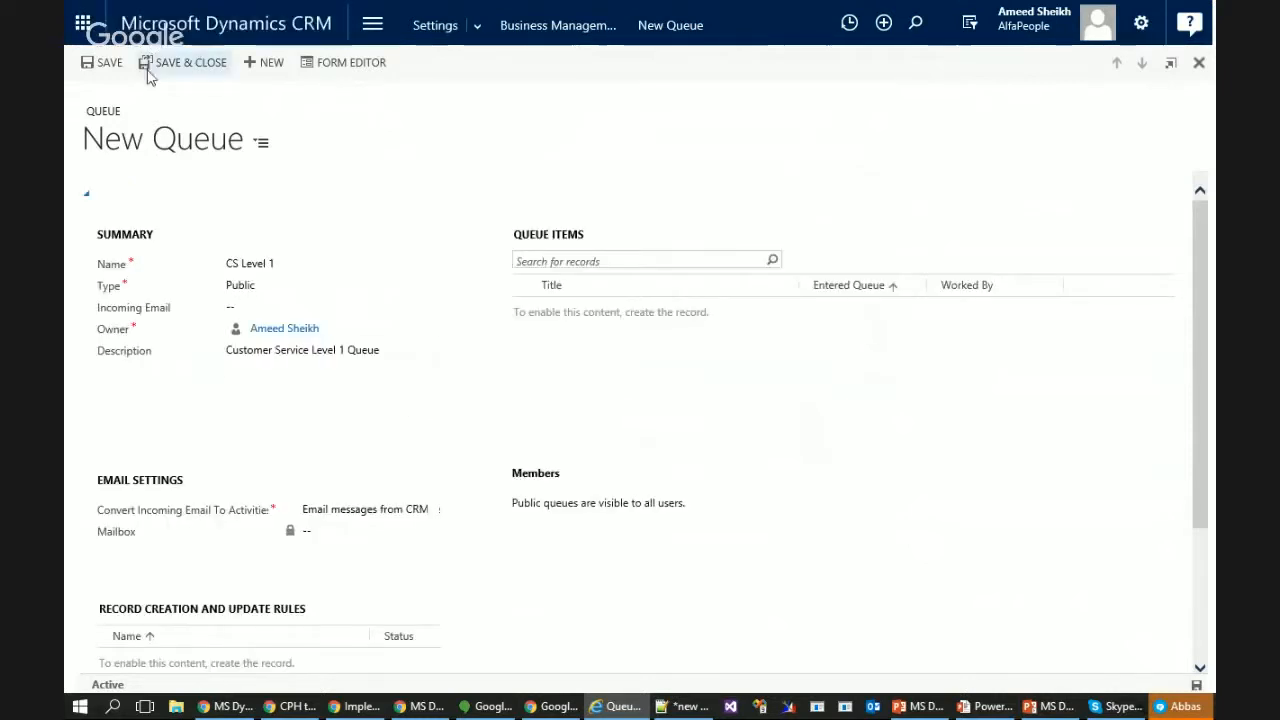
left_click(116, 68)
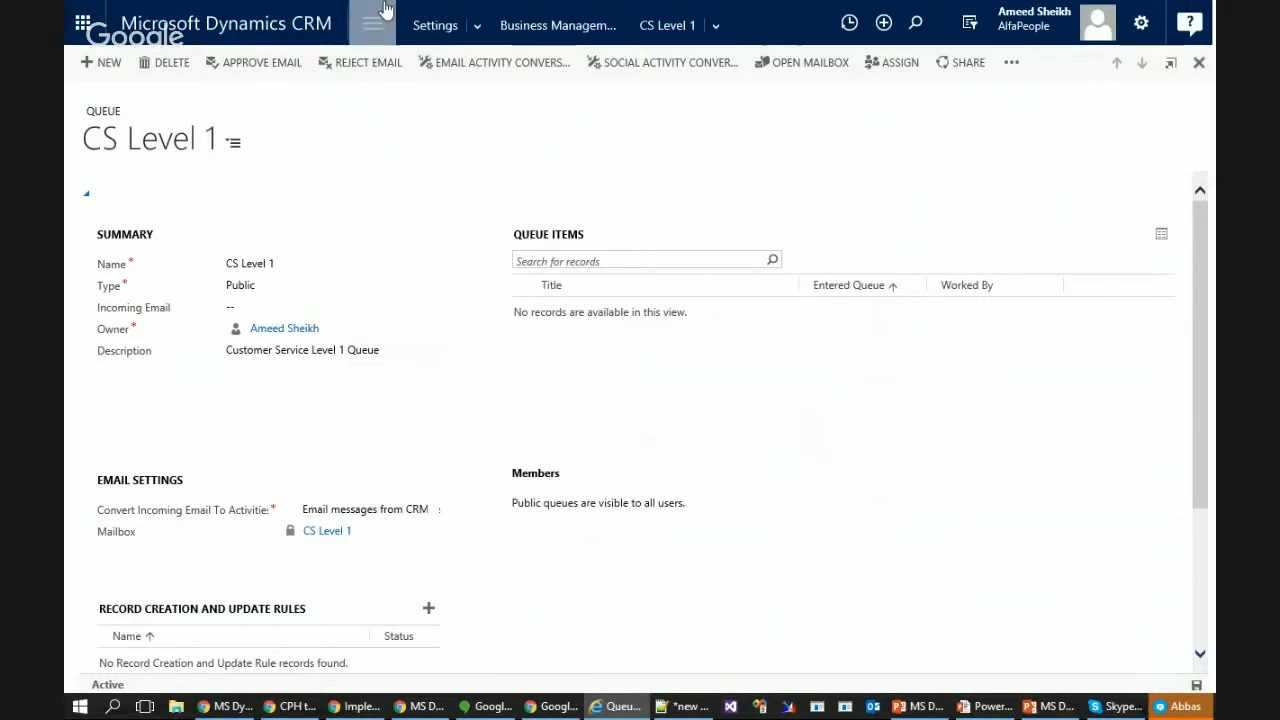
Leave the saved queue for the Sales Activity Dashboard and dismiss the help pane
mouse_move(380, 8)
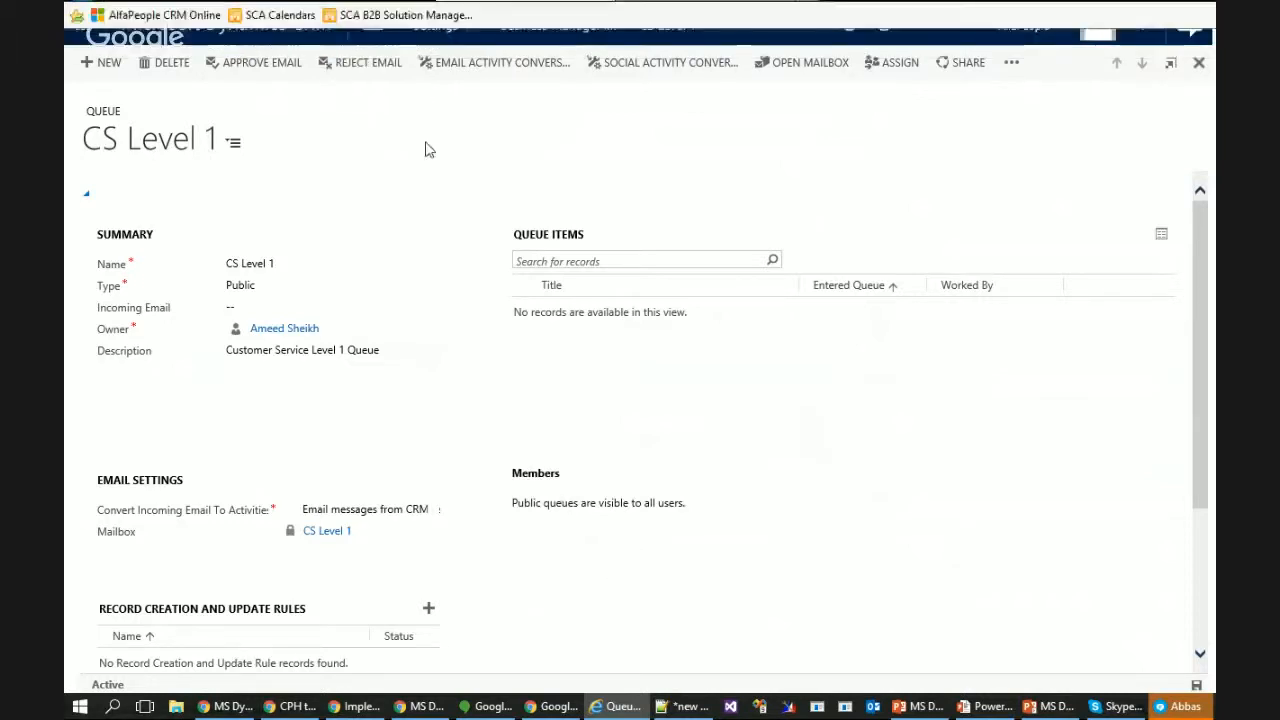
left_click(375, 42)
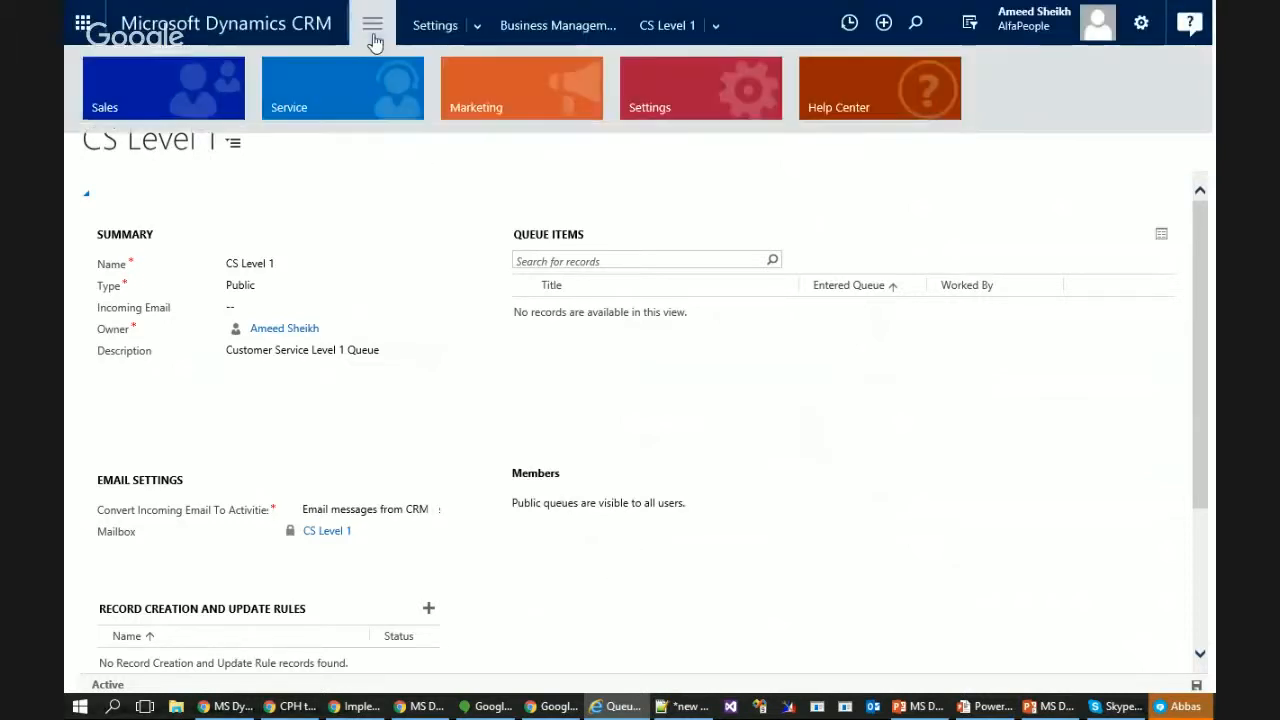
left_click(138, 98)
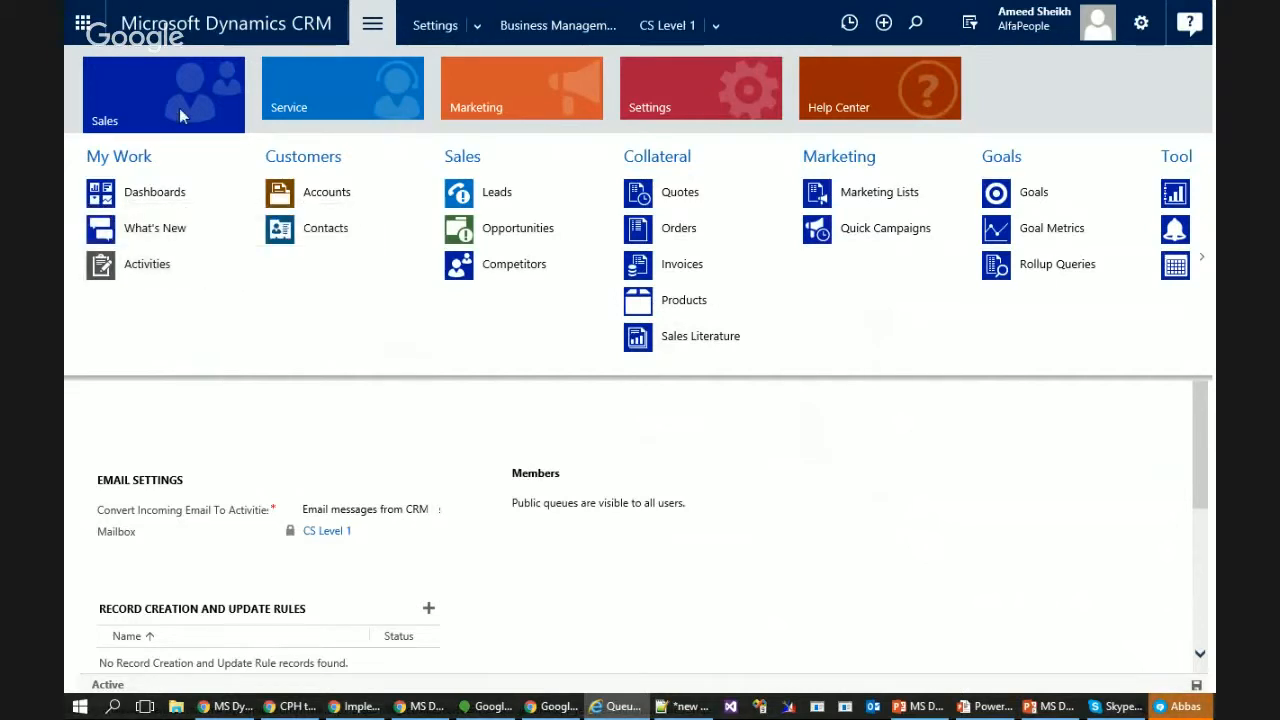
left_click(213, 33)
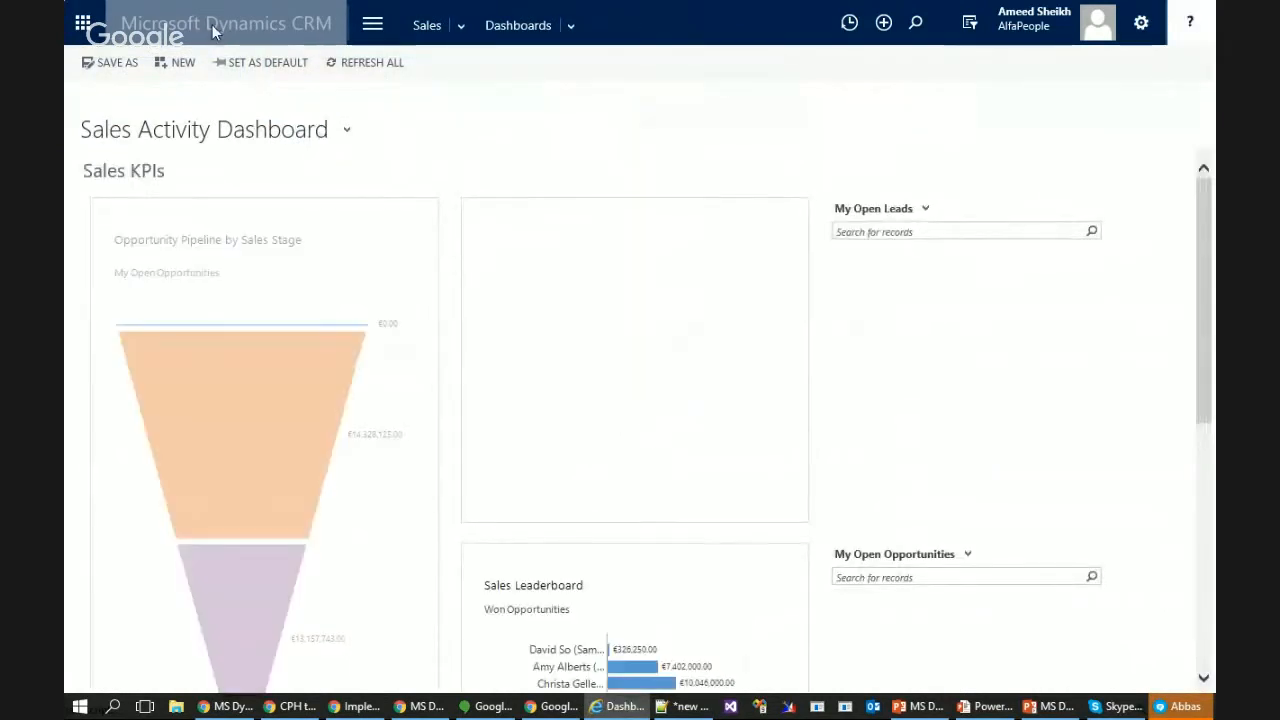
left_click(1193, 75)
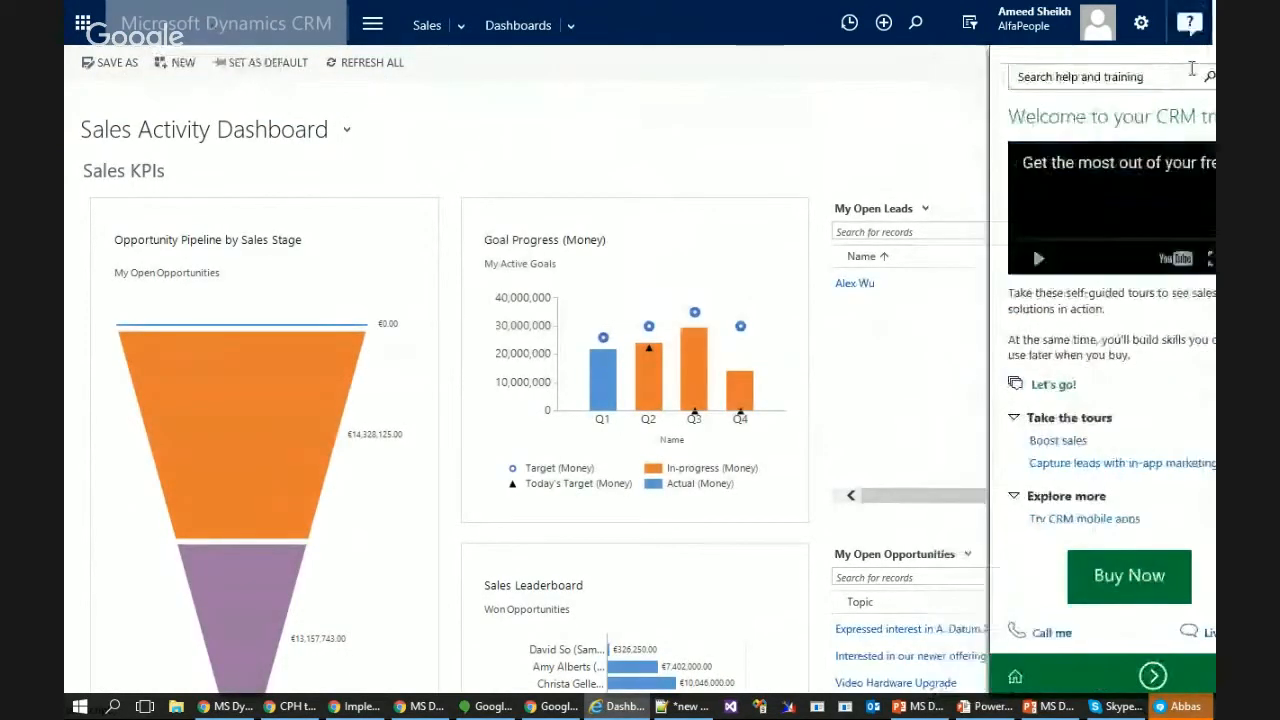
Open the Queues list in the Service area
left_click(378, 35)
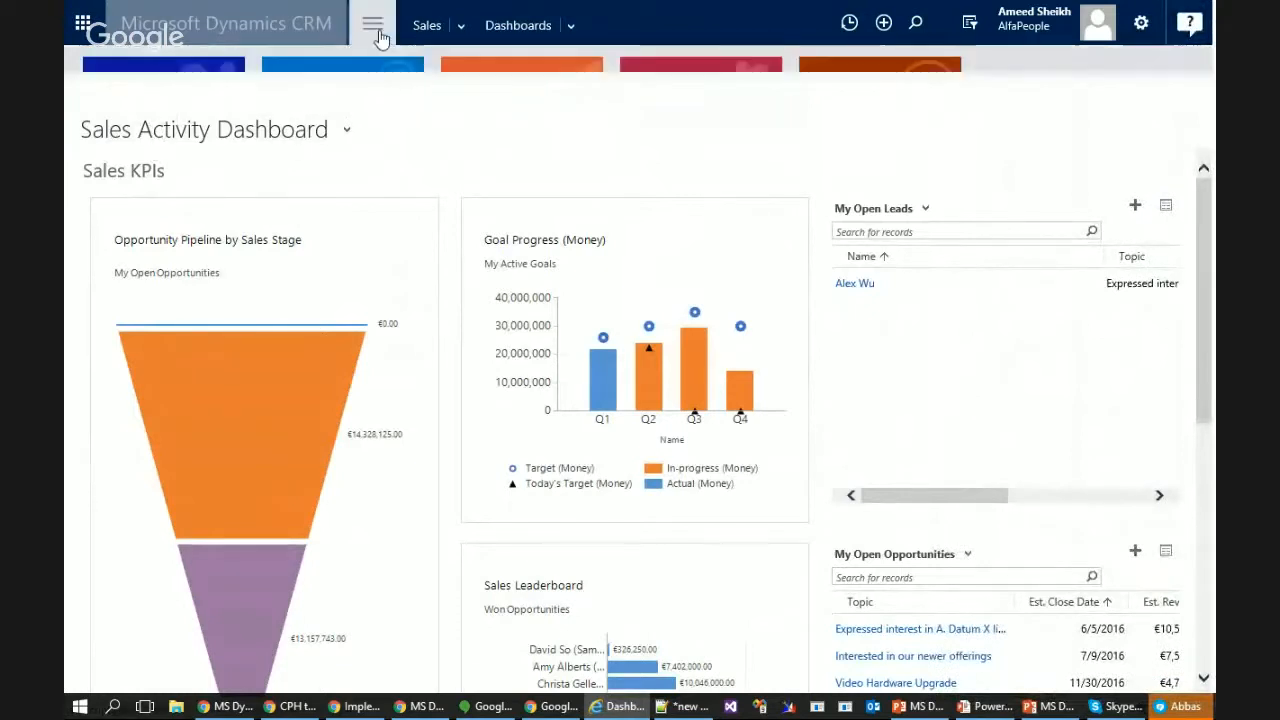
left_click(790, 165)
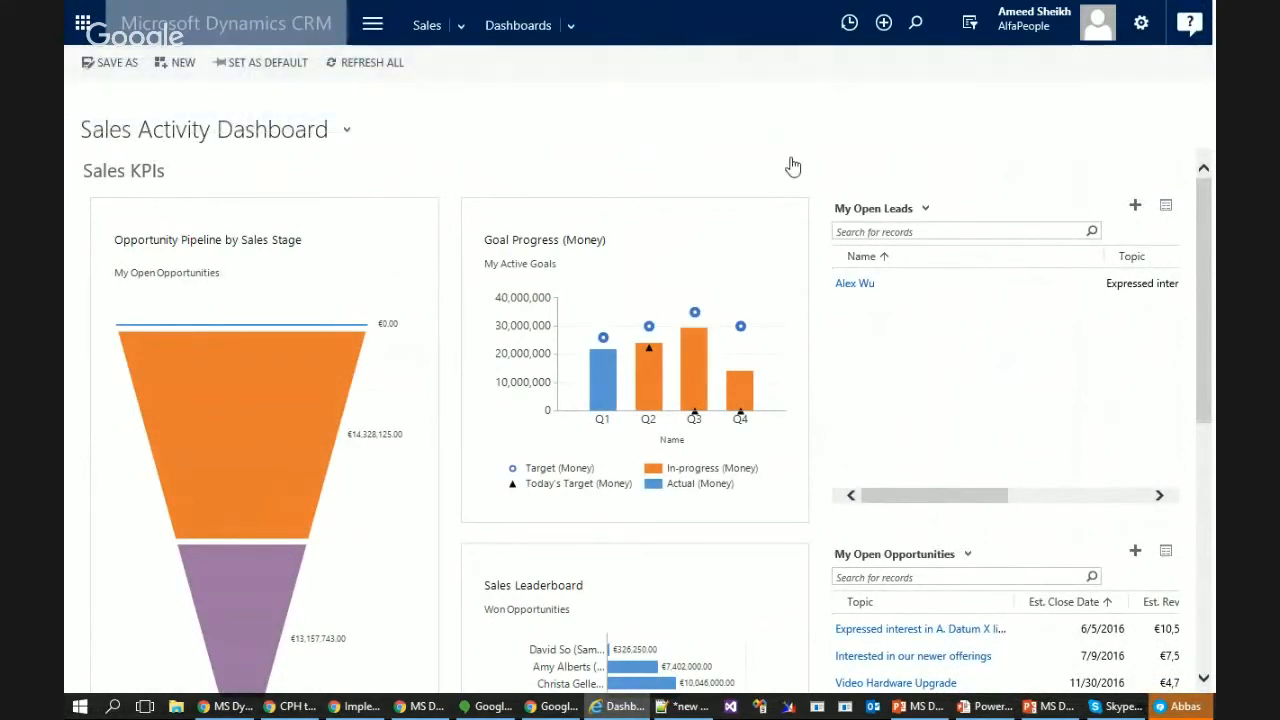
left_click(372, 40)
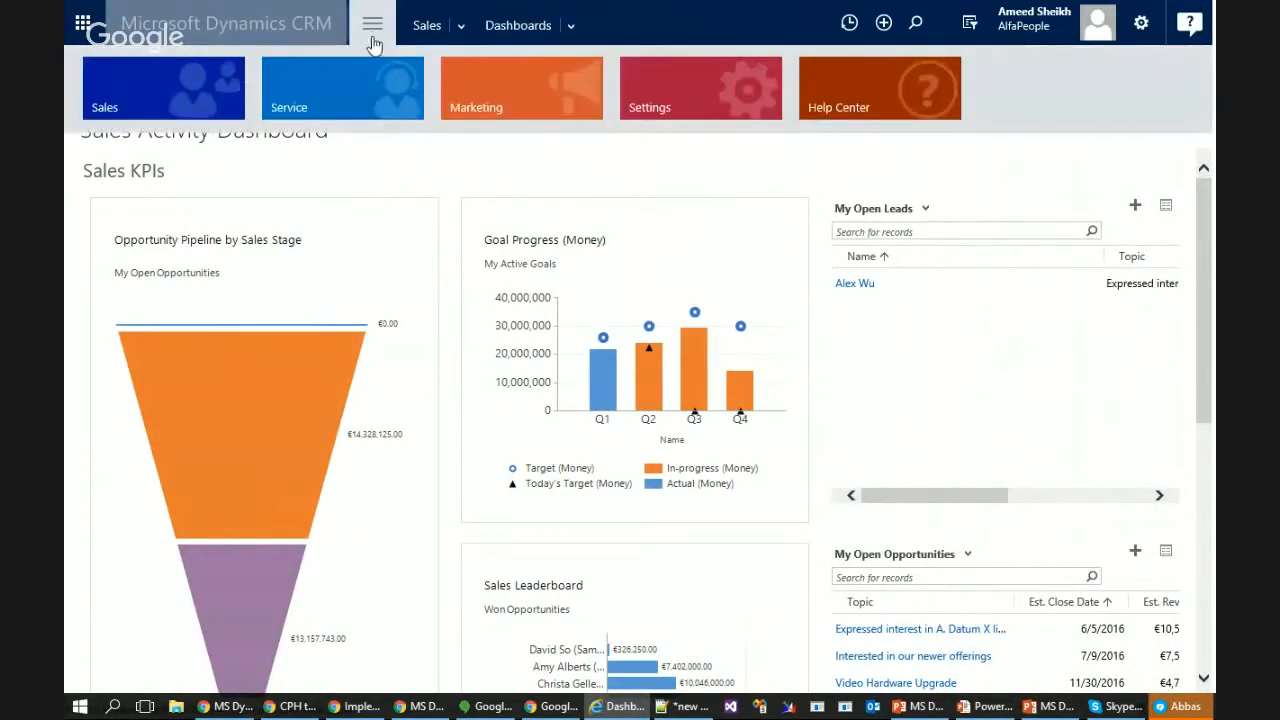
left_click(357, 97)
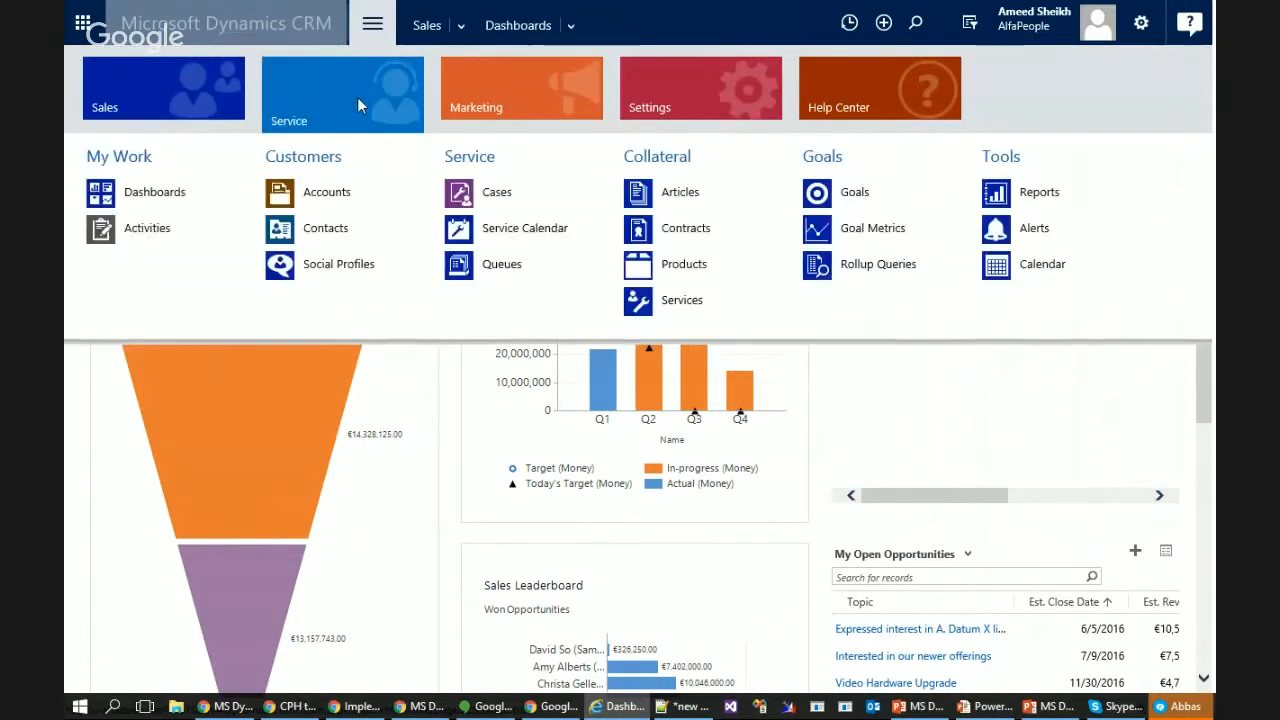
left_click(513, 279)
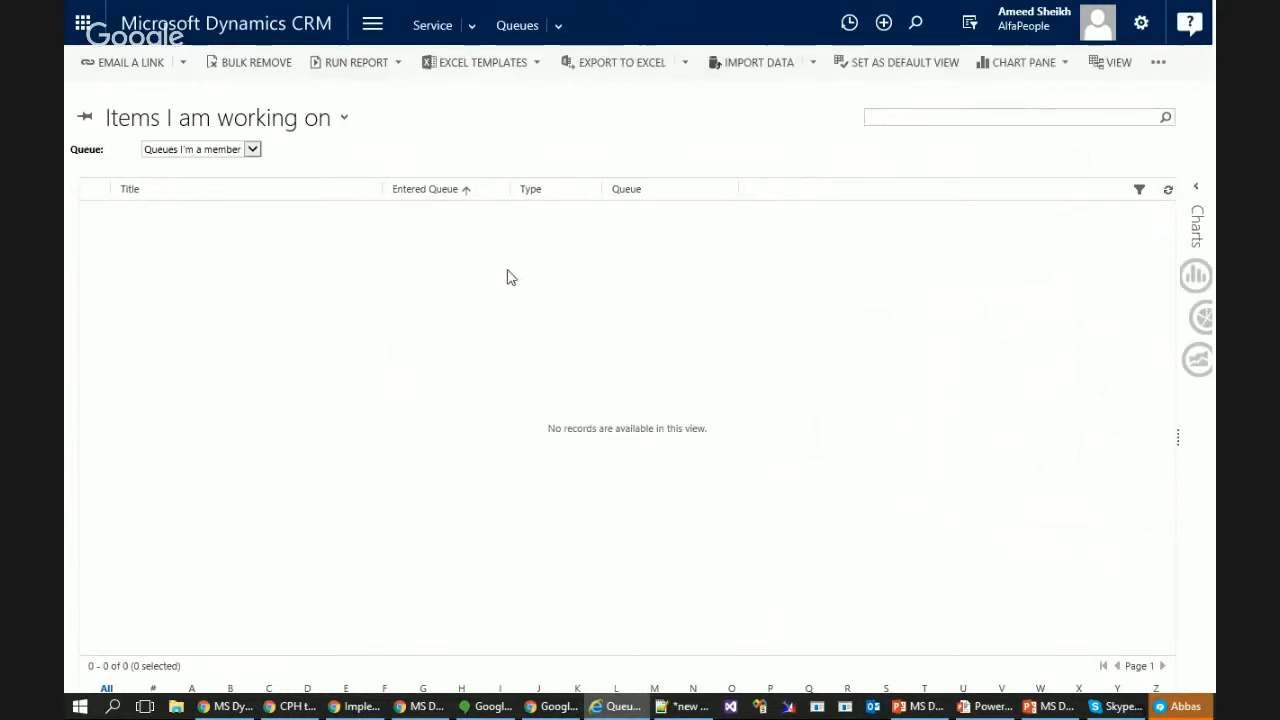
Look over the available queue item views and filter the items to the CS Level 1 queue
left_click(340, 124)
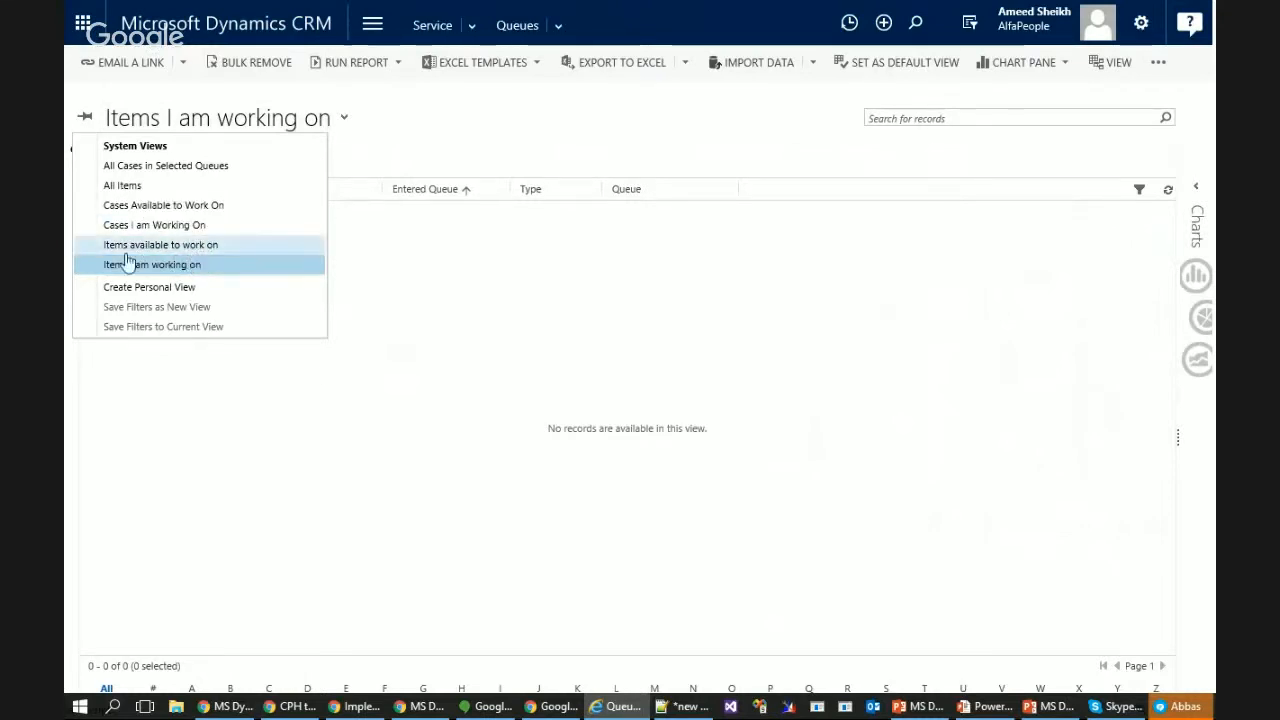
left_click(940, 338)
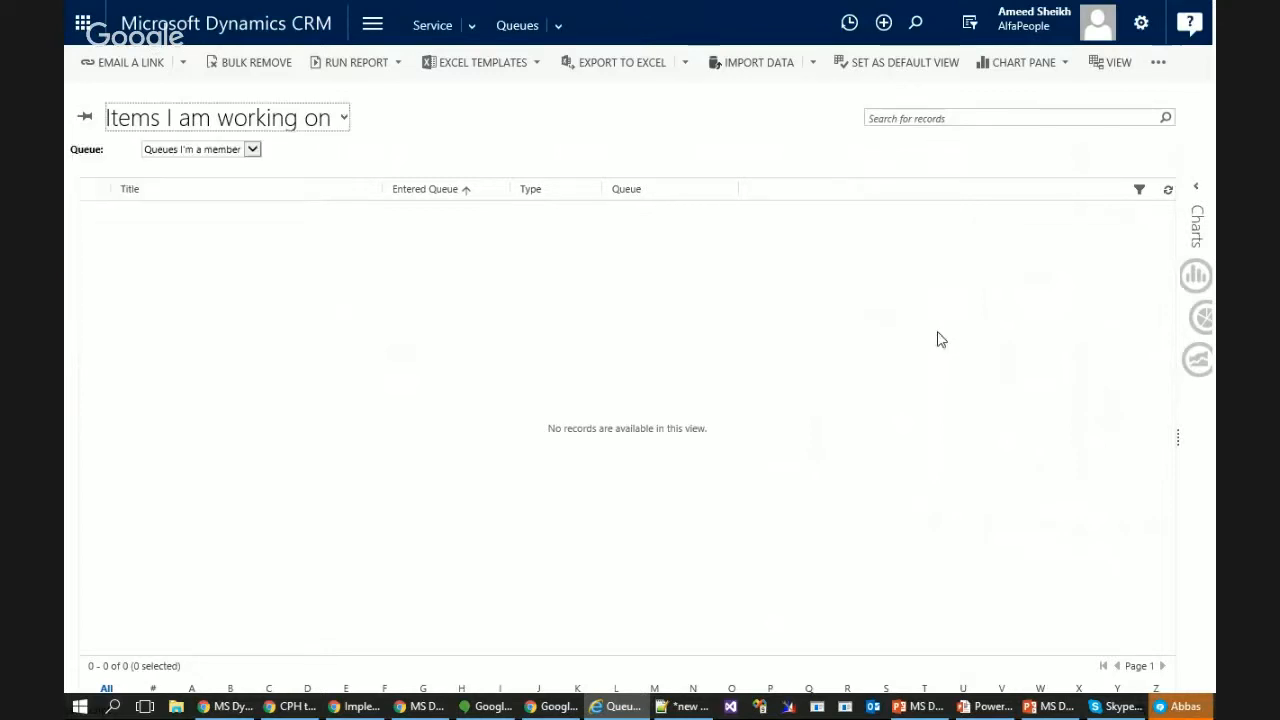
left_click(253, 149)
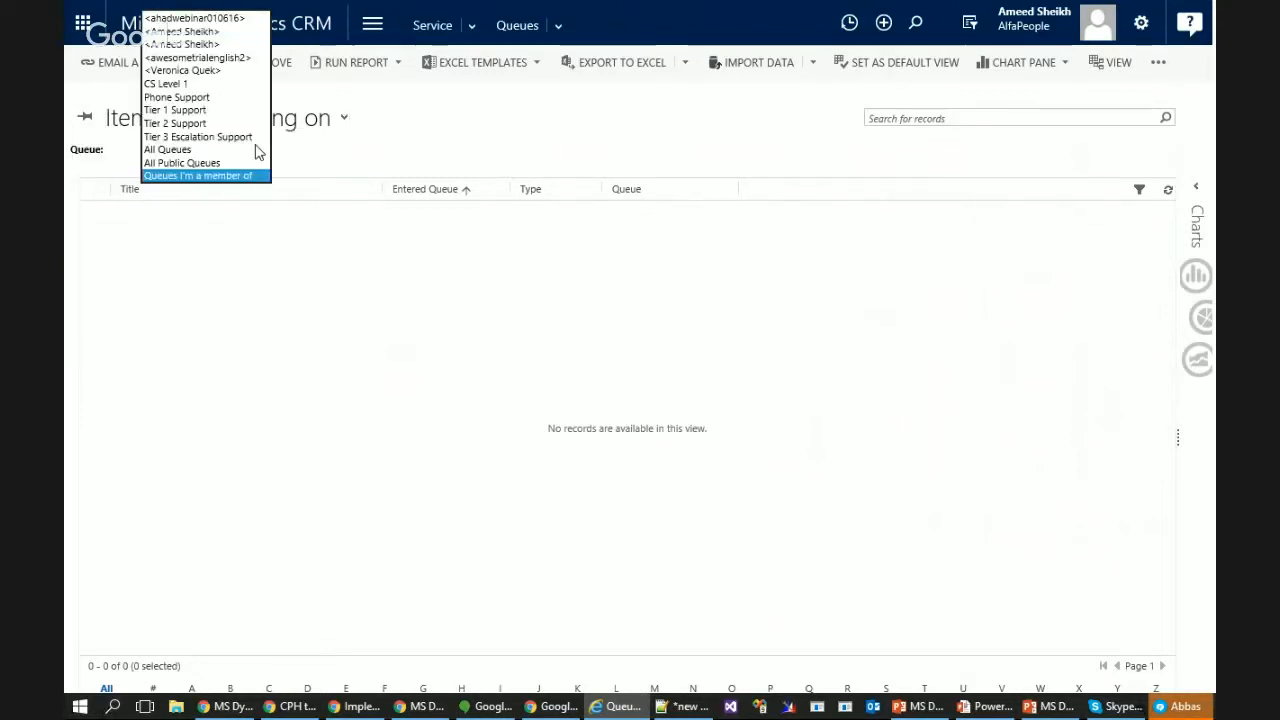
left_click(184, 86)
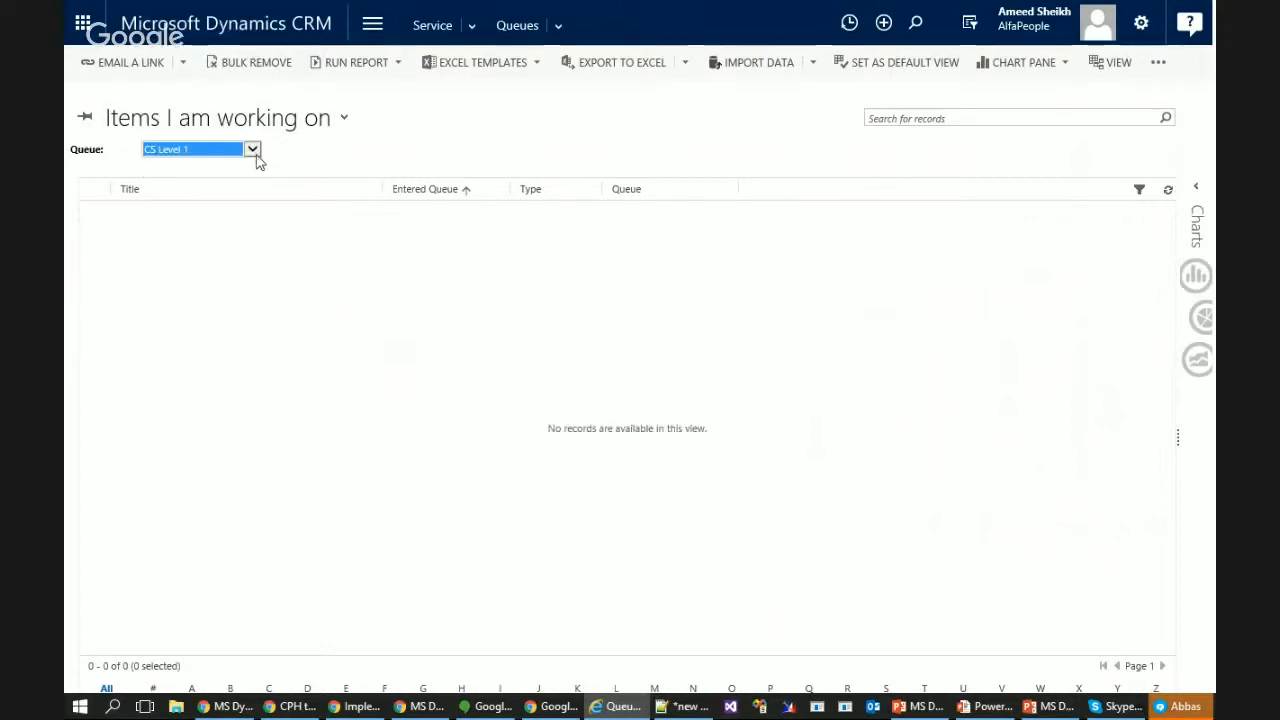
Open the Contacts list in the Sales area, select the first contact and show its additional commands
left_click(371, 38)
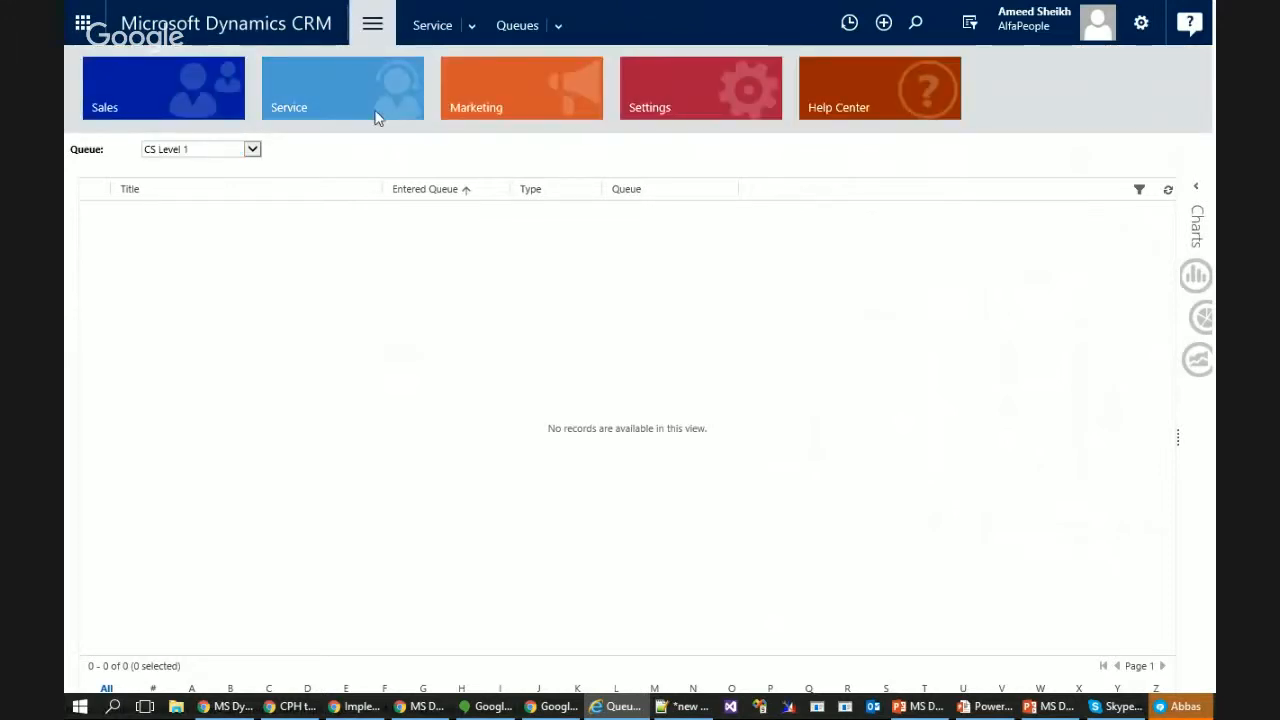
left_click(205, 93)
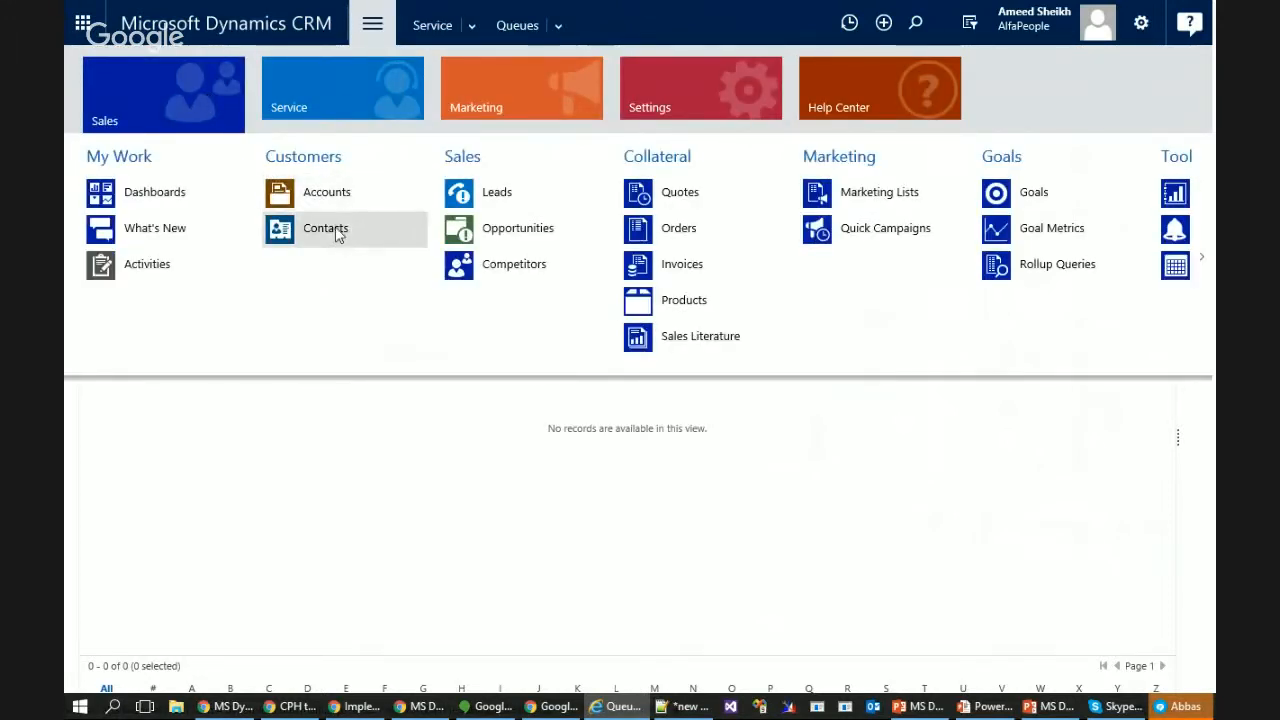
left_click(365, 230)
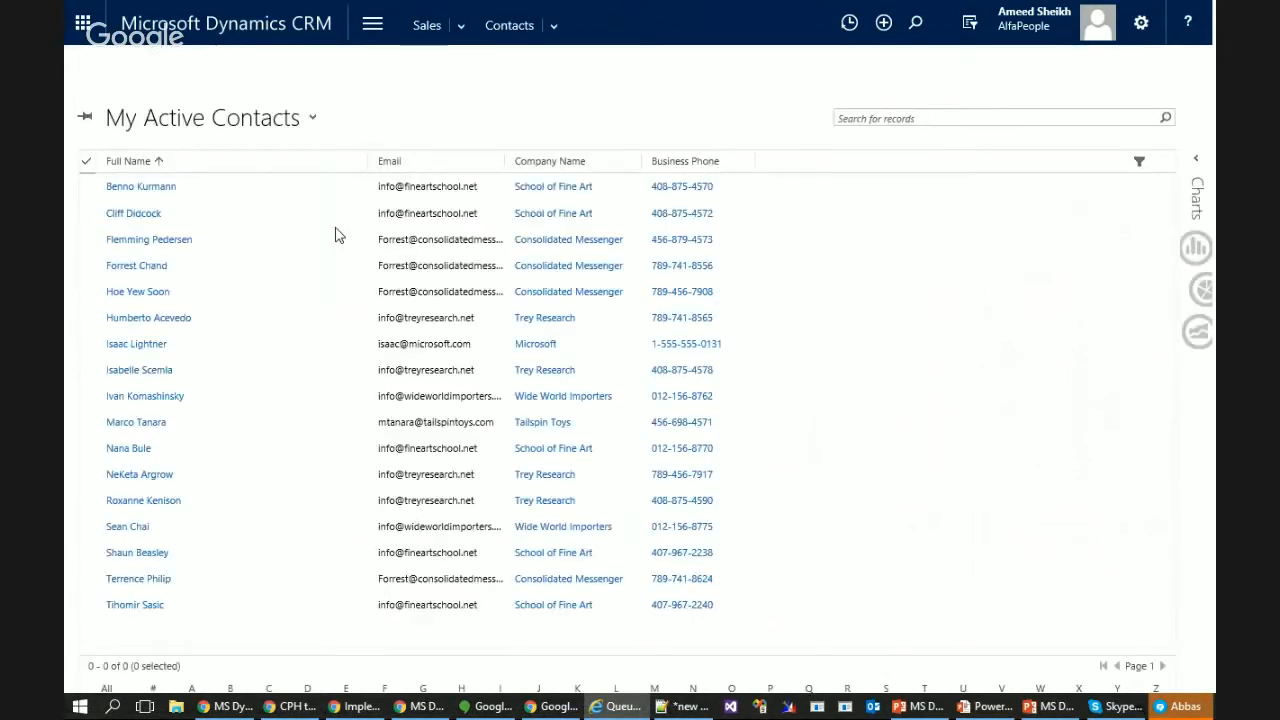
left_click(217, 188)
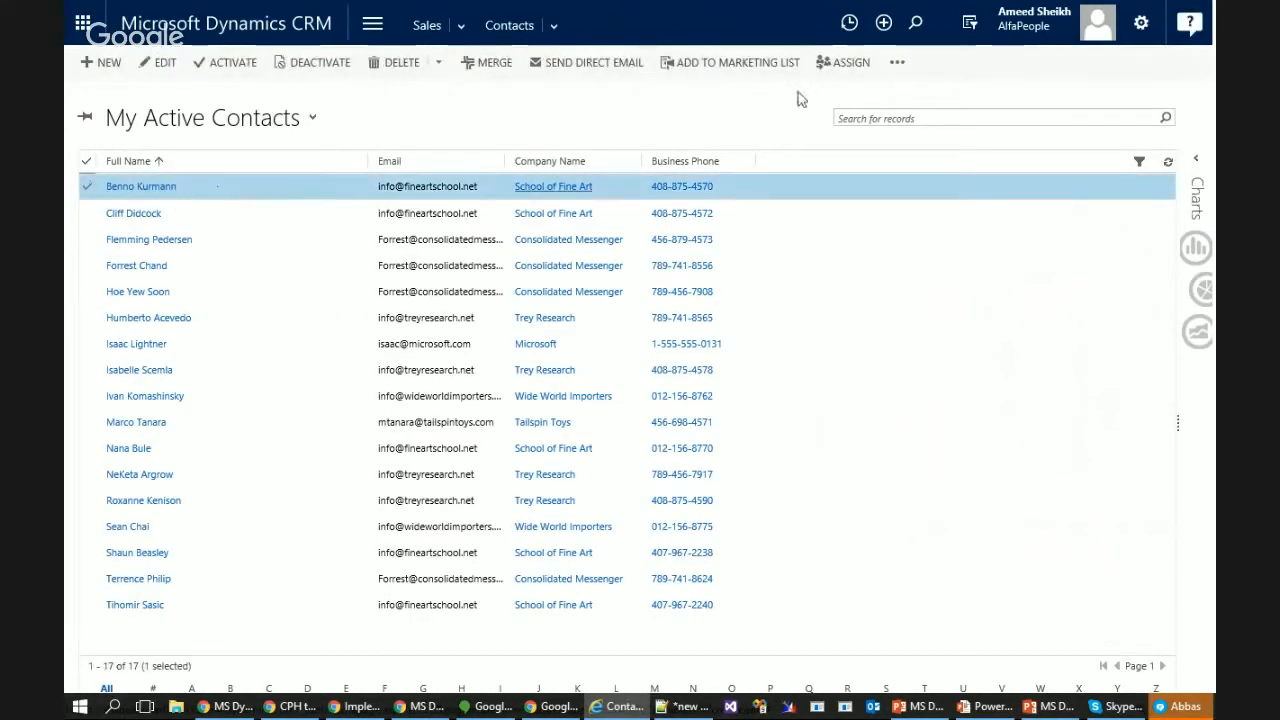
left_click(897, 63)
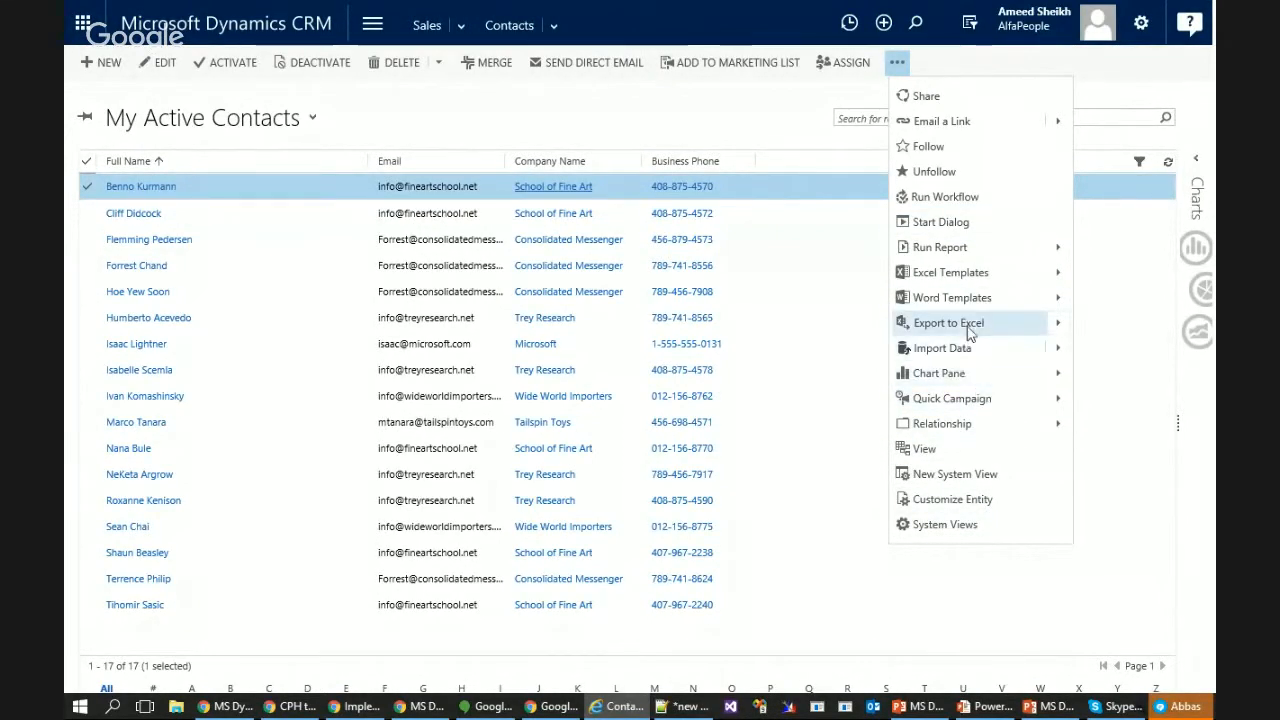
Open the selected contact's record and look through its connection options and additional commands
left_click(798, 196)
double_click(798, 196)
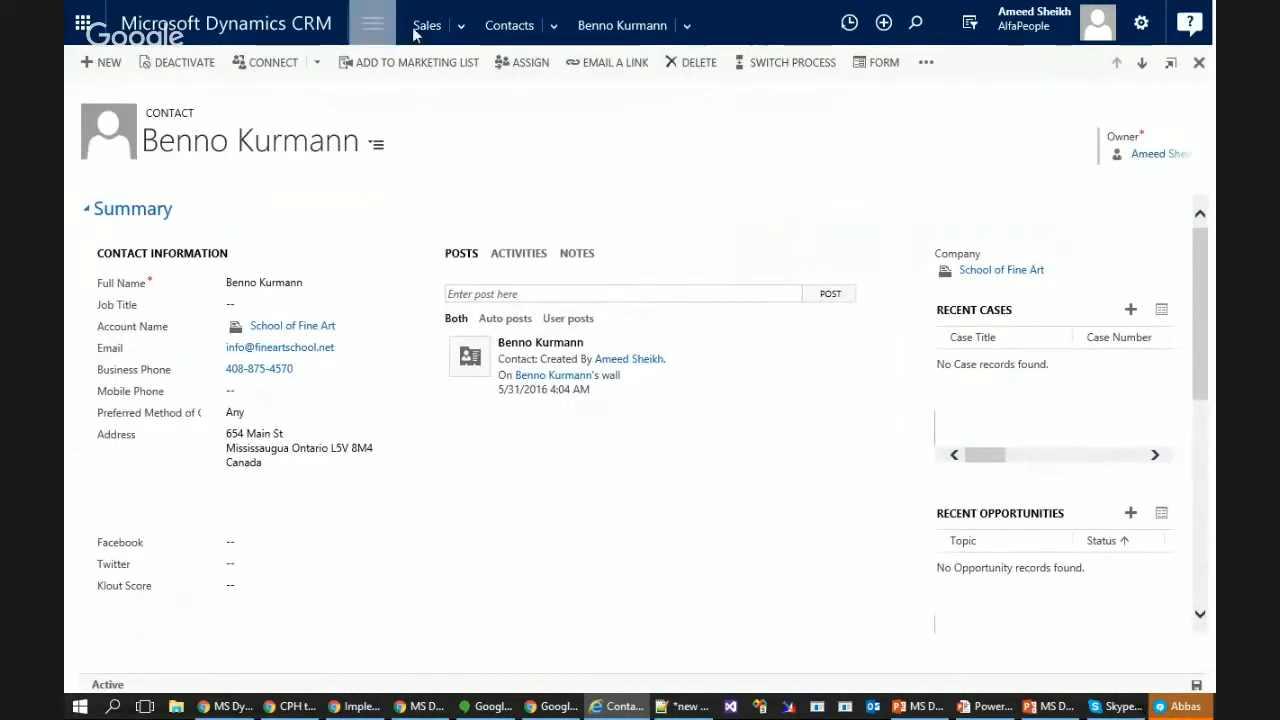
left_click(316, 63)
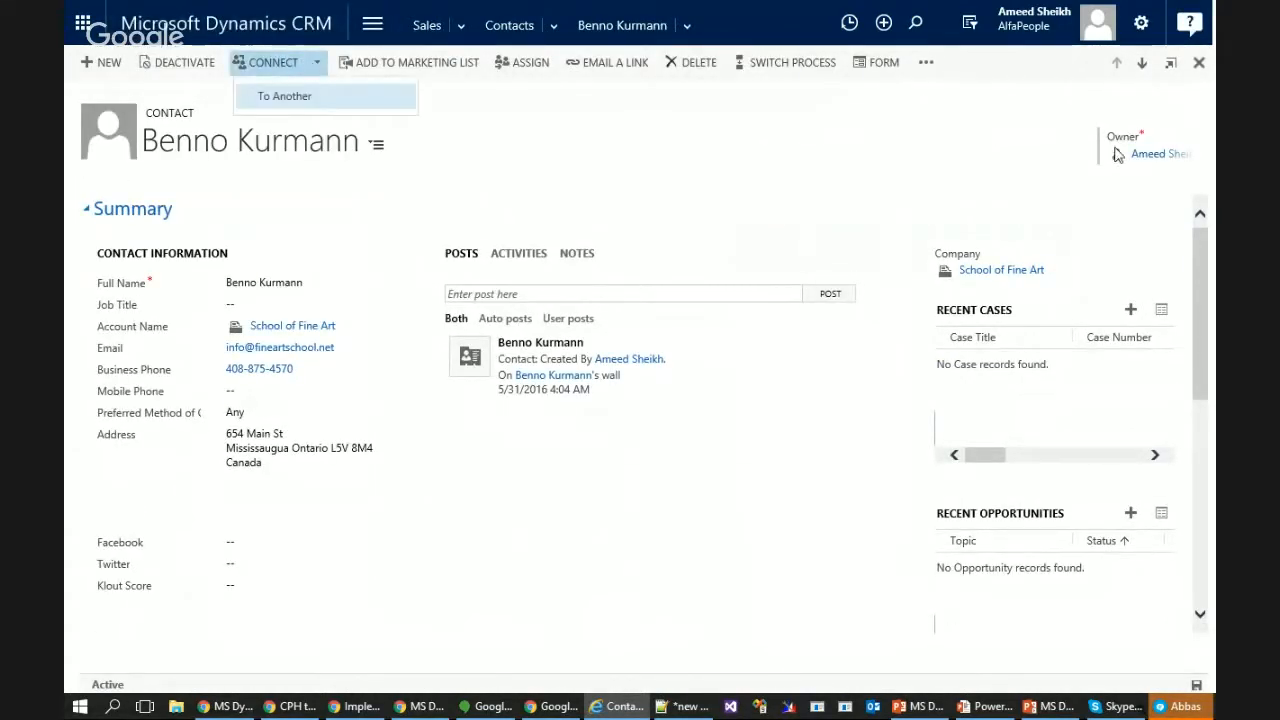
left_click(926, 64)
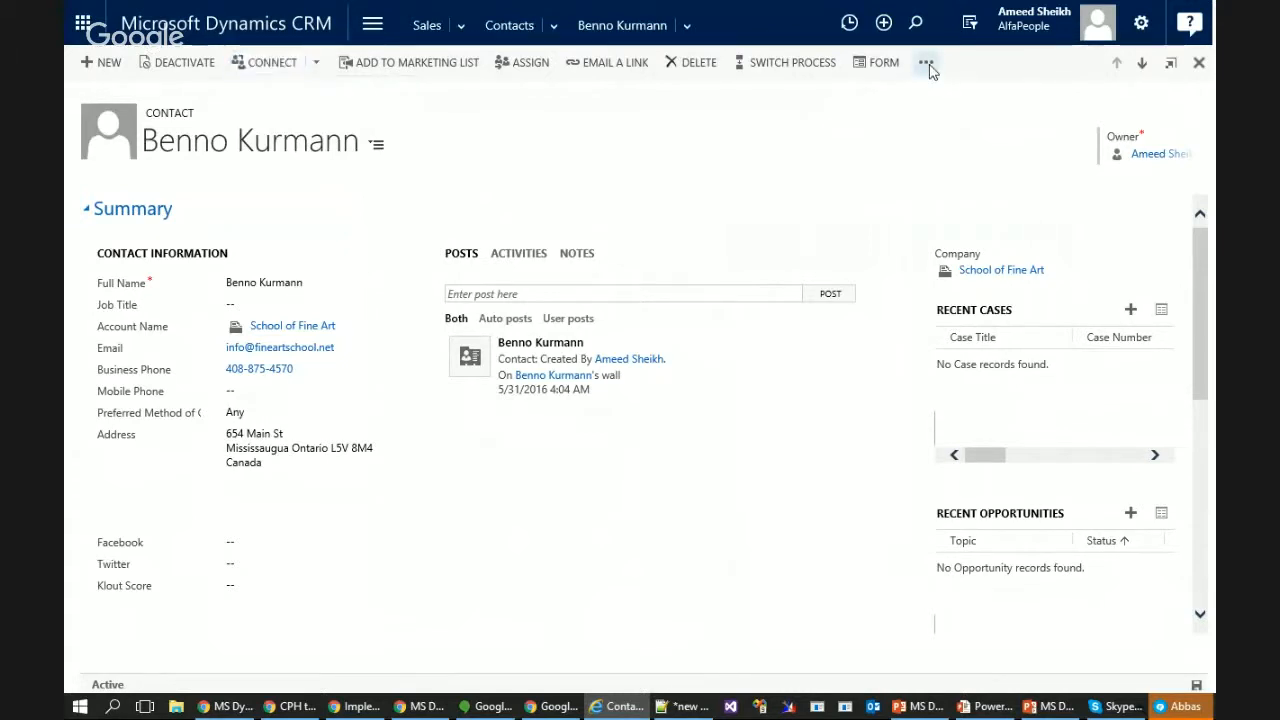
left_click(926, 63)
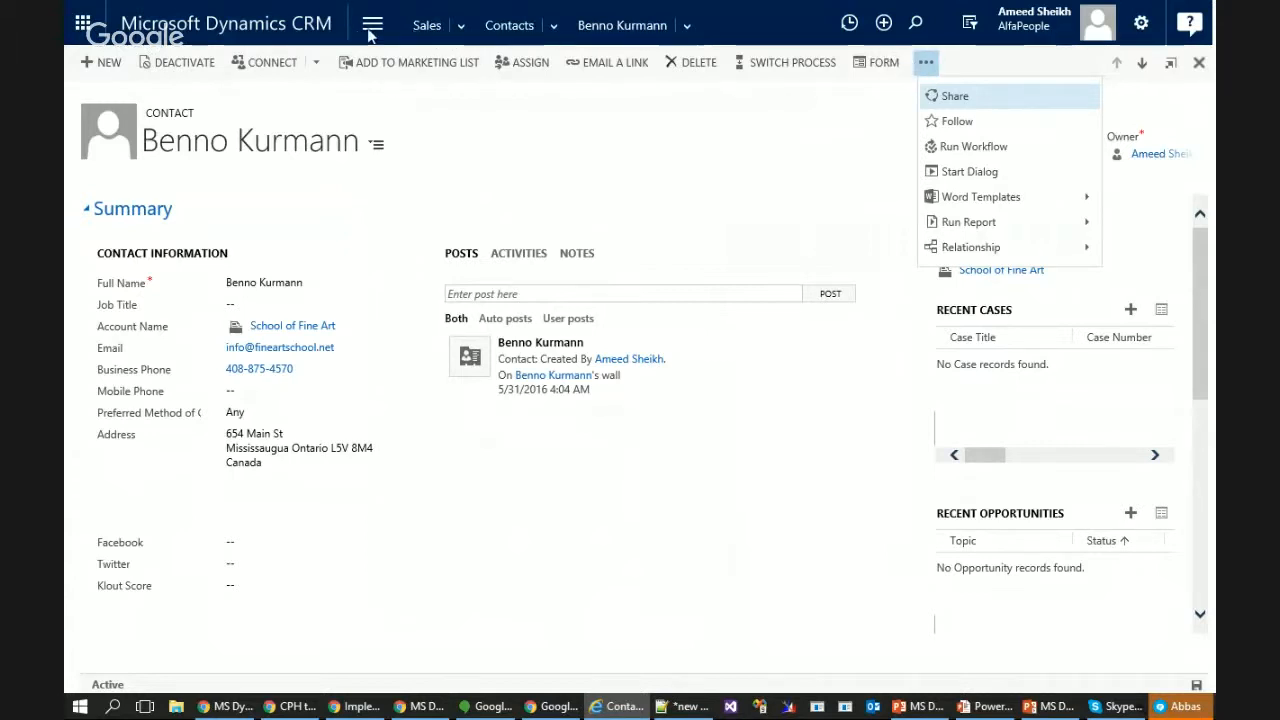
Open the Accounts list in the Sales area, select Consolidated Messenger and show its additional commands
left_click(462, 32)
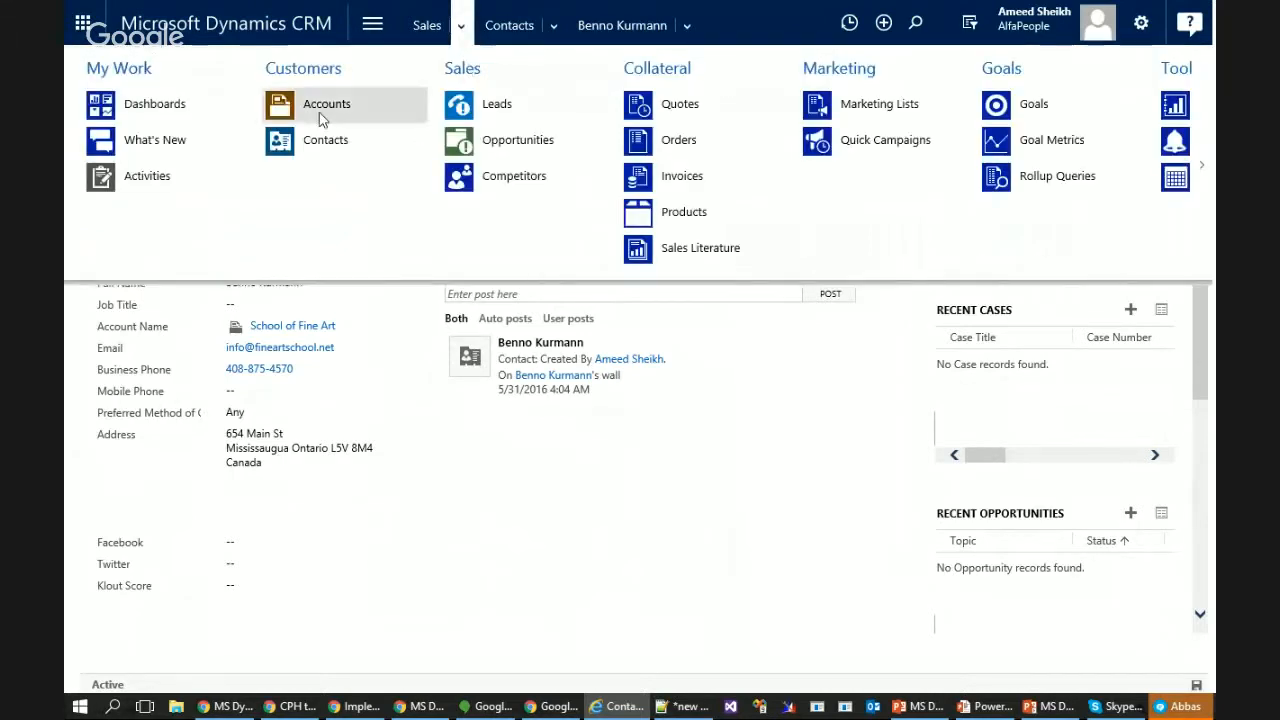
left_click(320, 194)
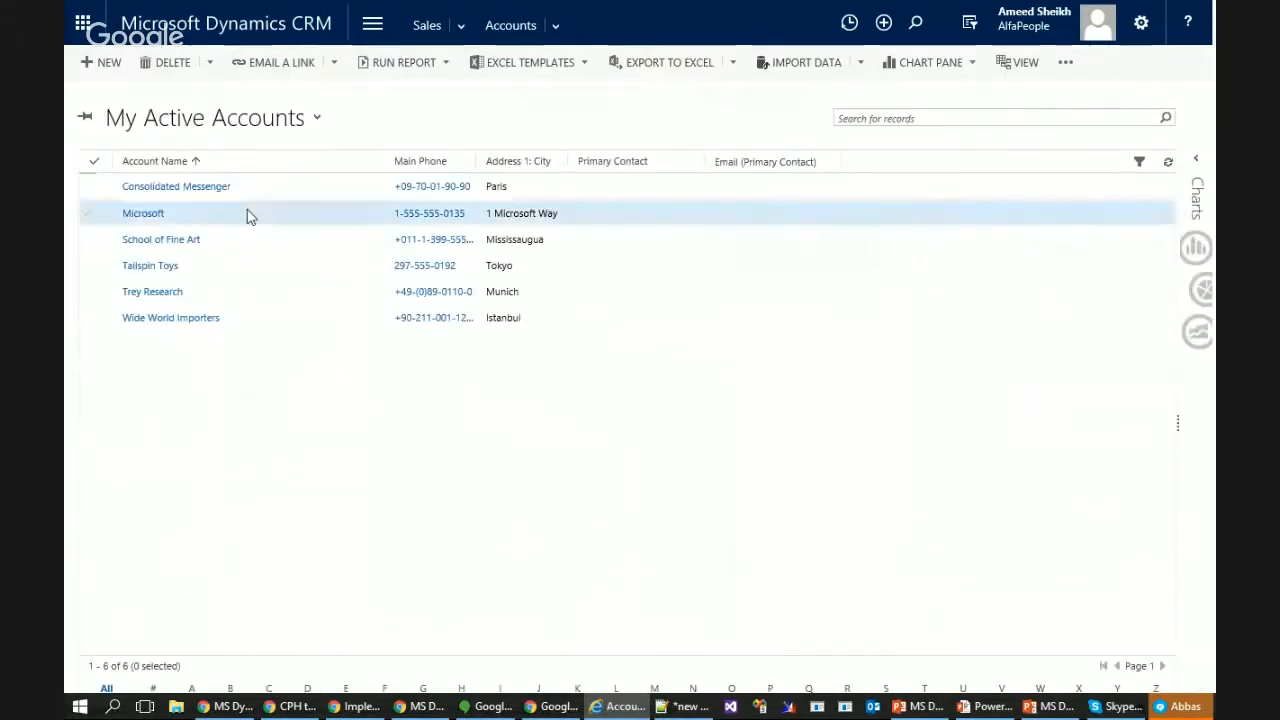
left_click(290, 197)
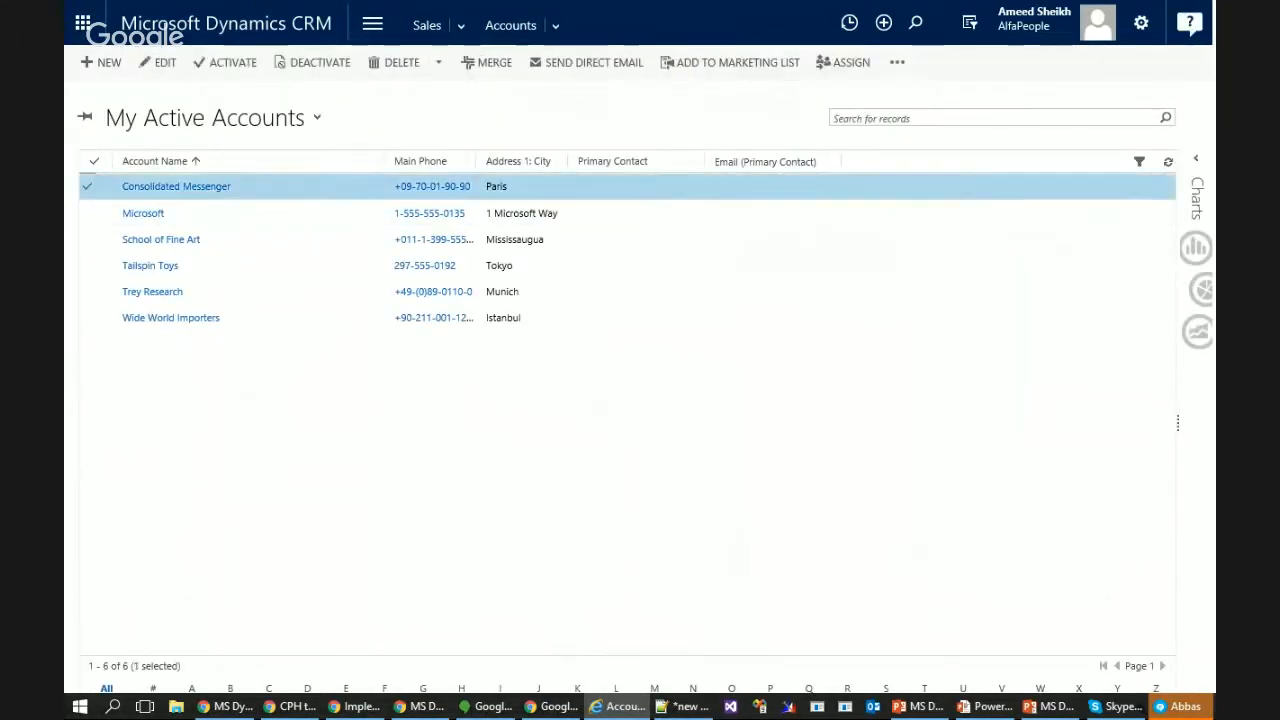
left_click(899, 66)
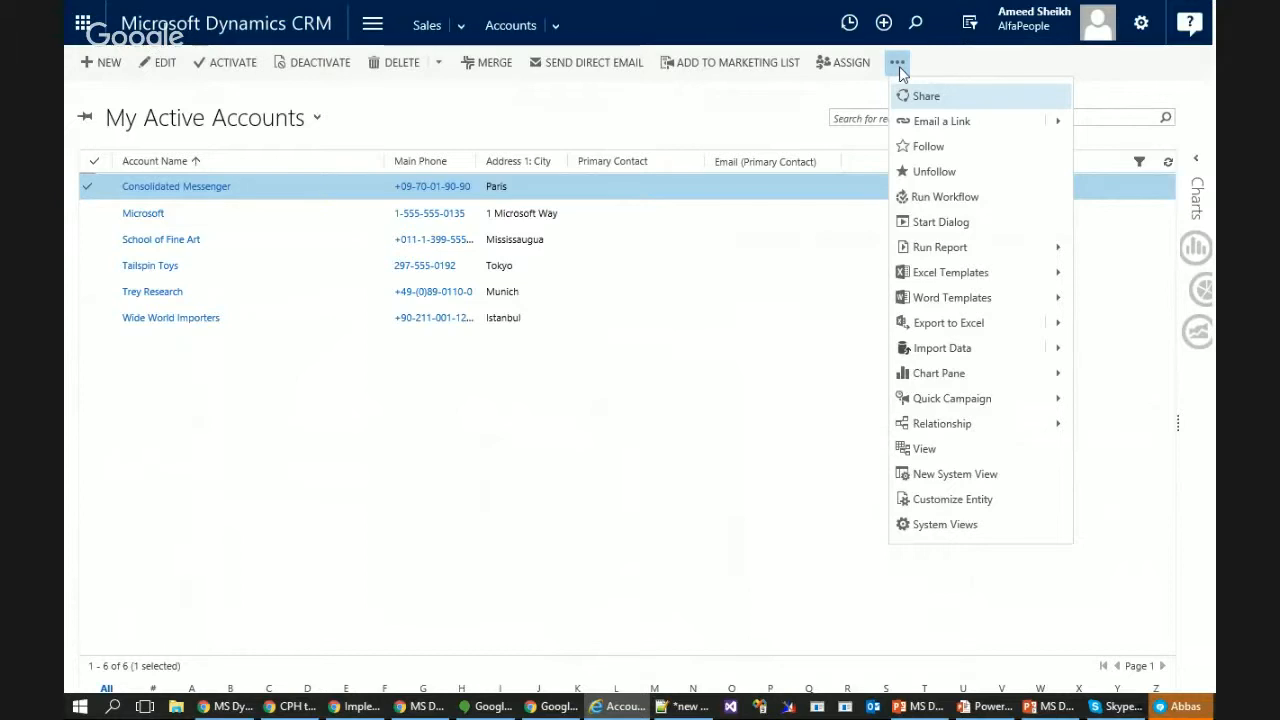
Enable Queues in the Account entity's customization, save and publish it, and return to the accounts list
left_click(1018, 508)
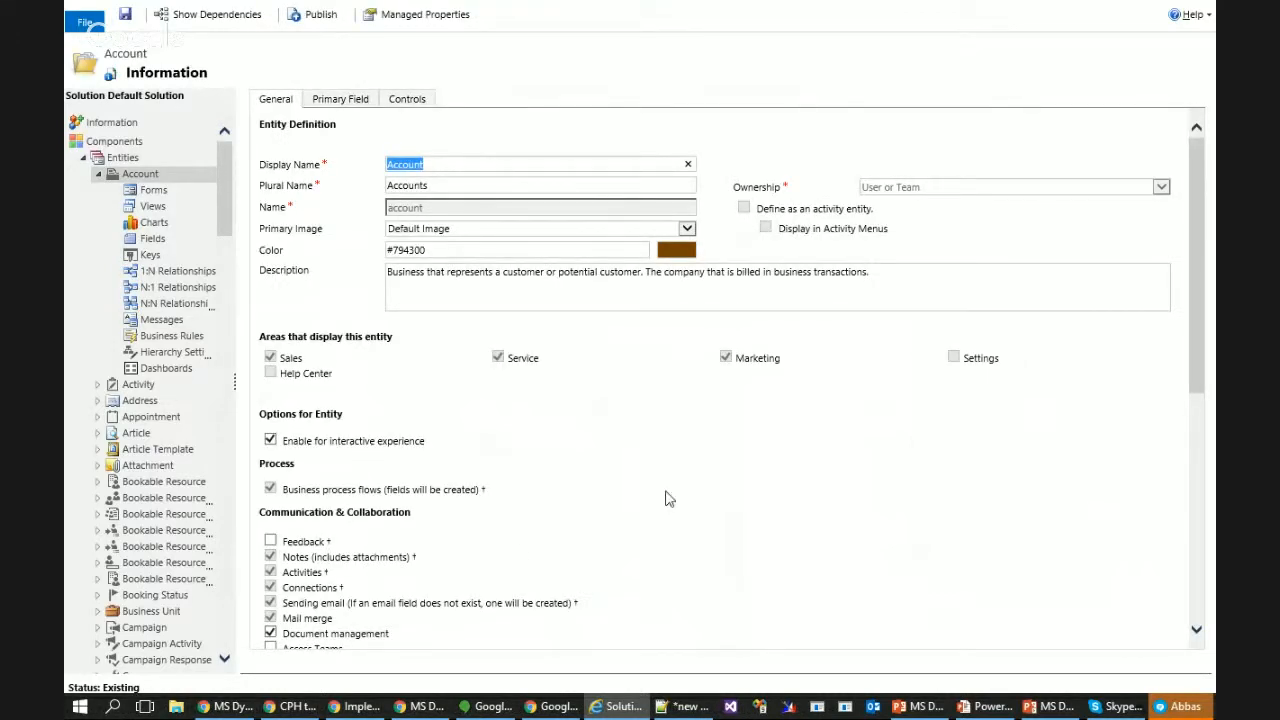
scroll(517, 551, "down", 1)
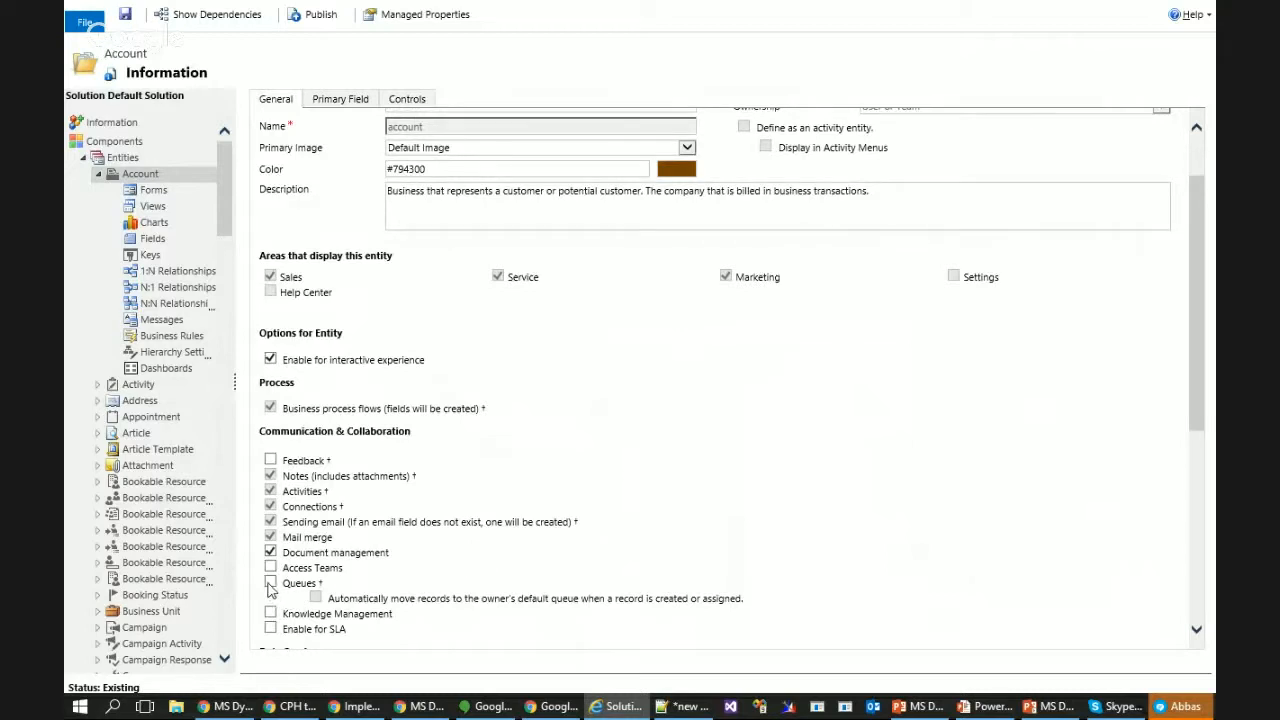
scroll(497, 540, "up", 1)
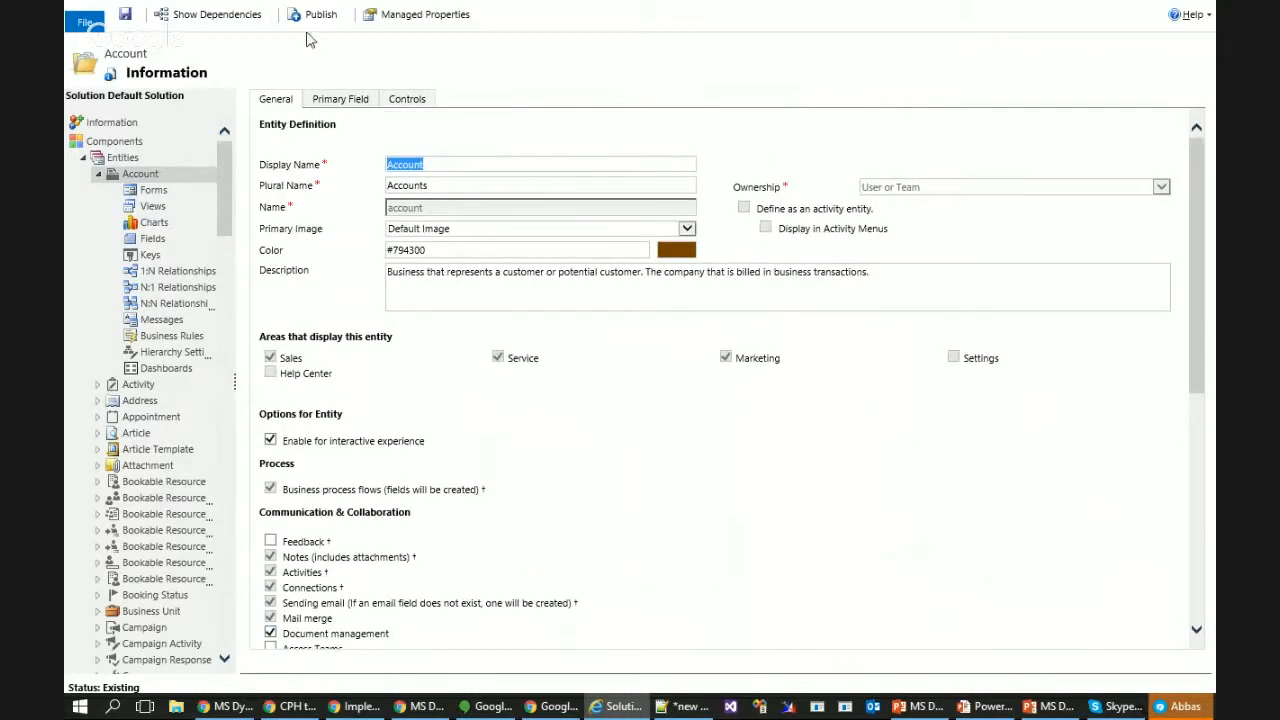
left_click(125, 15)
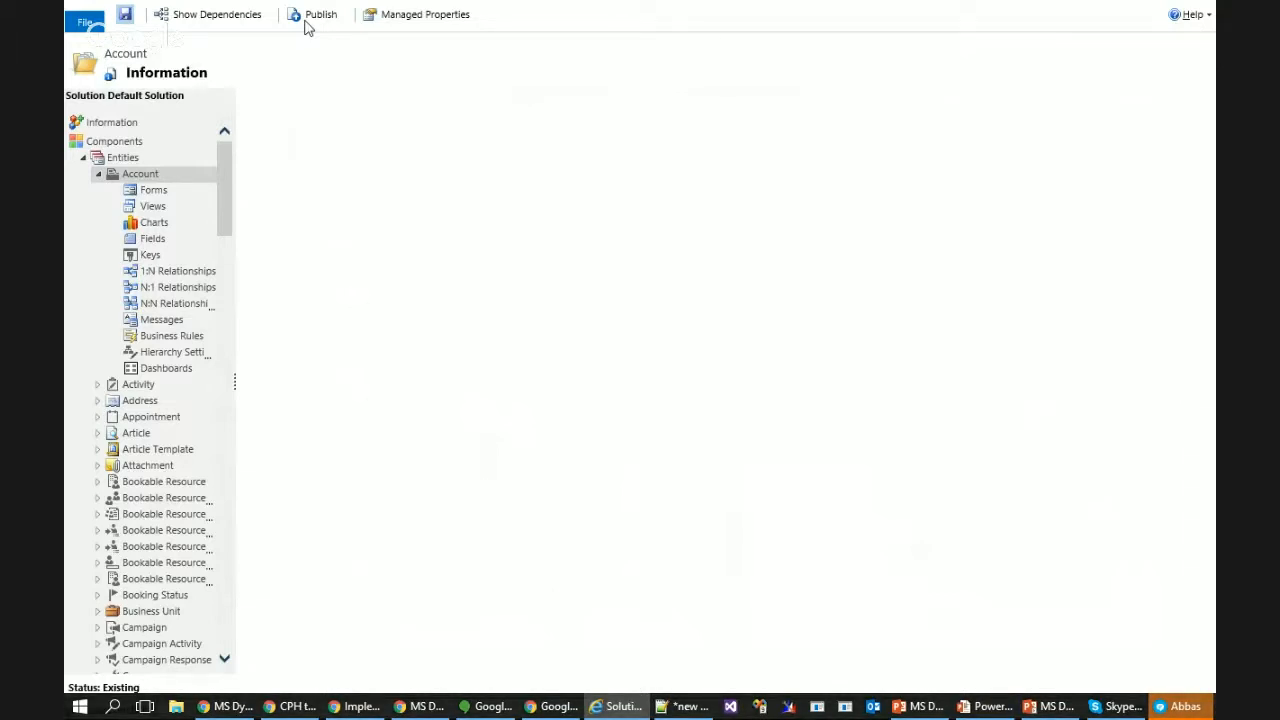
left_click(306, 23)
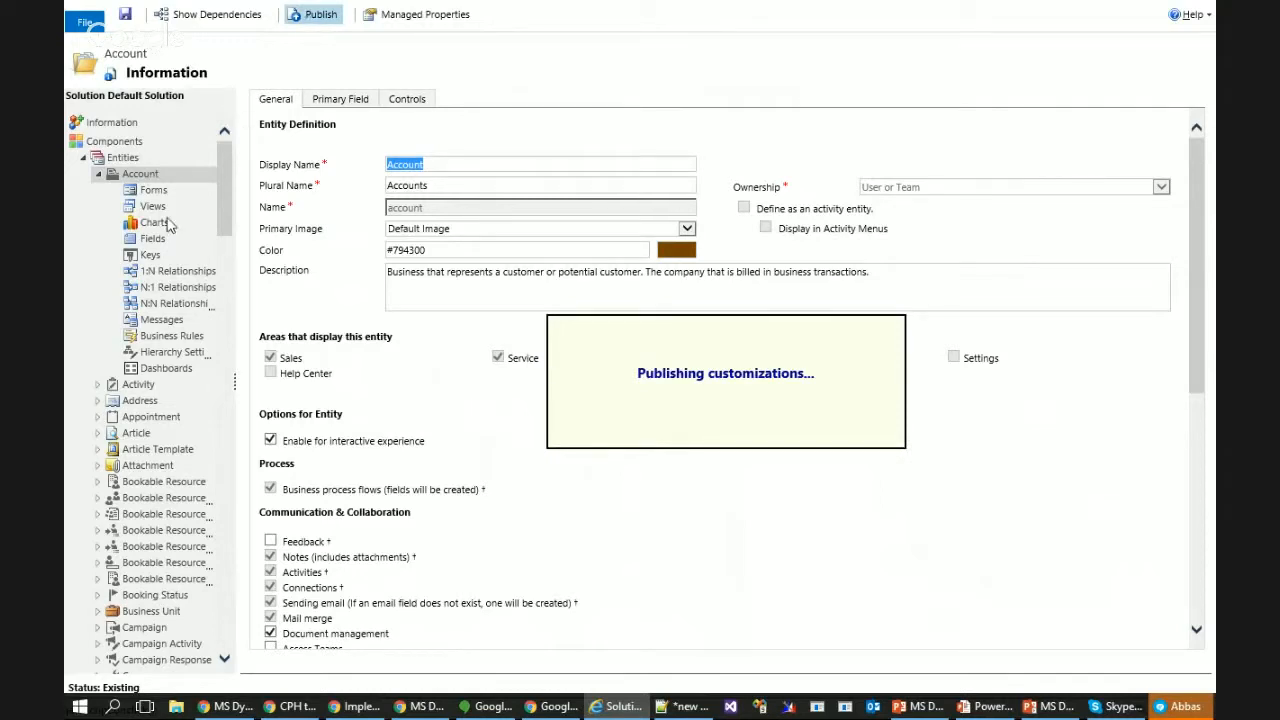
mouse_move(716, 4)
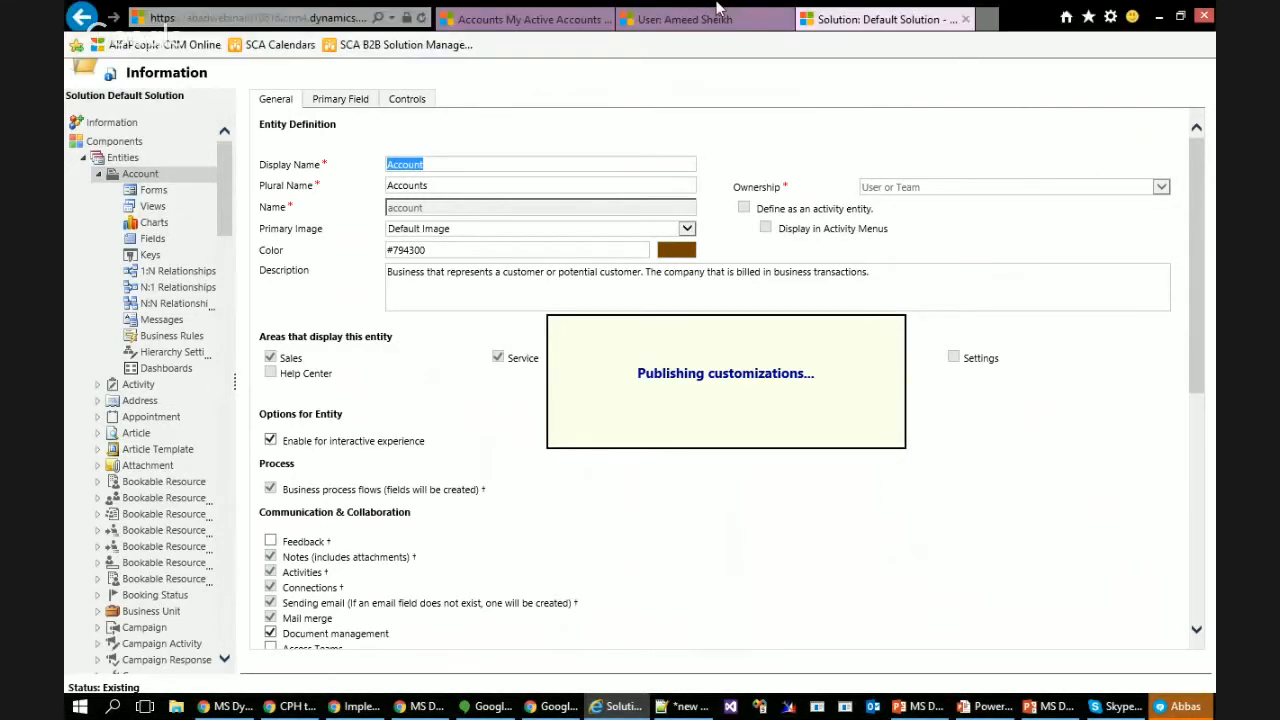
left_click(966, 19)
left_click(528, 20)
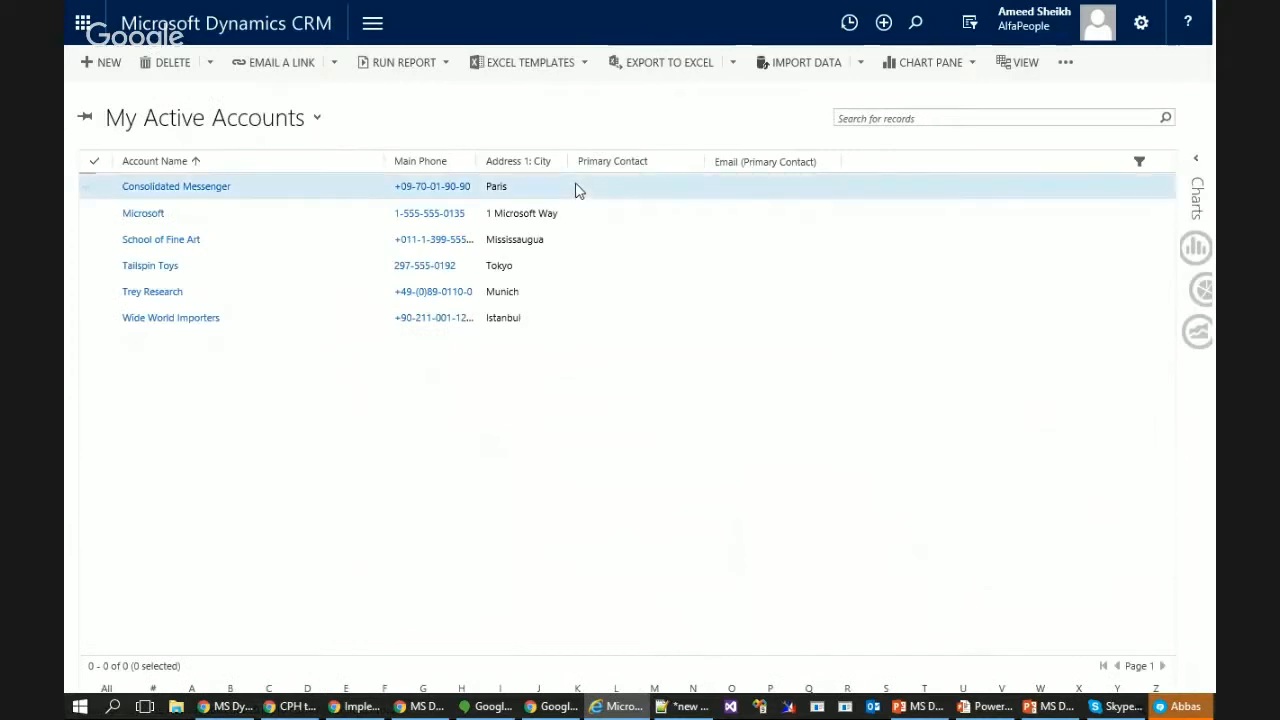
Add the Consolidated Messenger account to the CS Level 1 queue
left_click(576, 188)
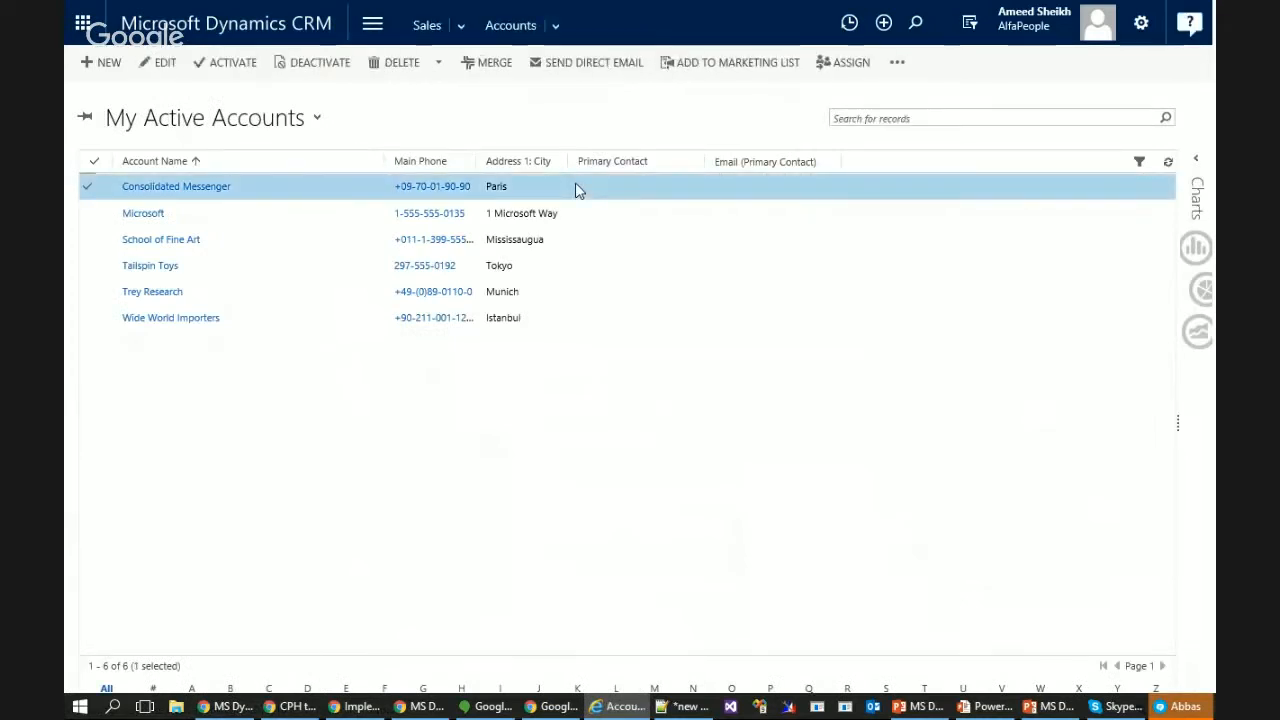
left_click(896, 64)
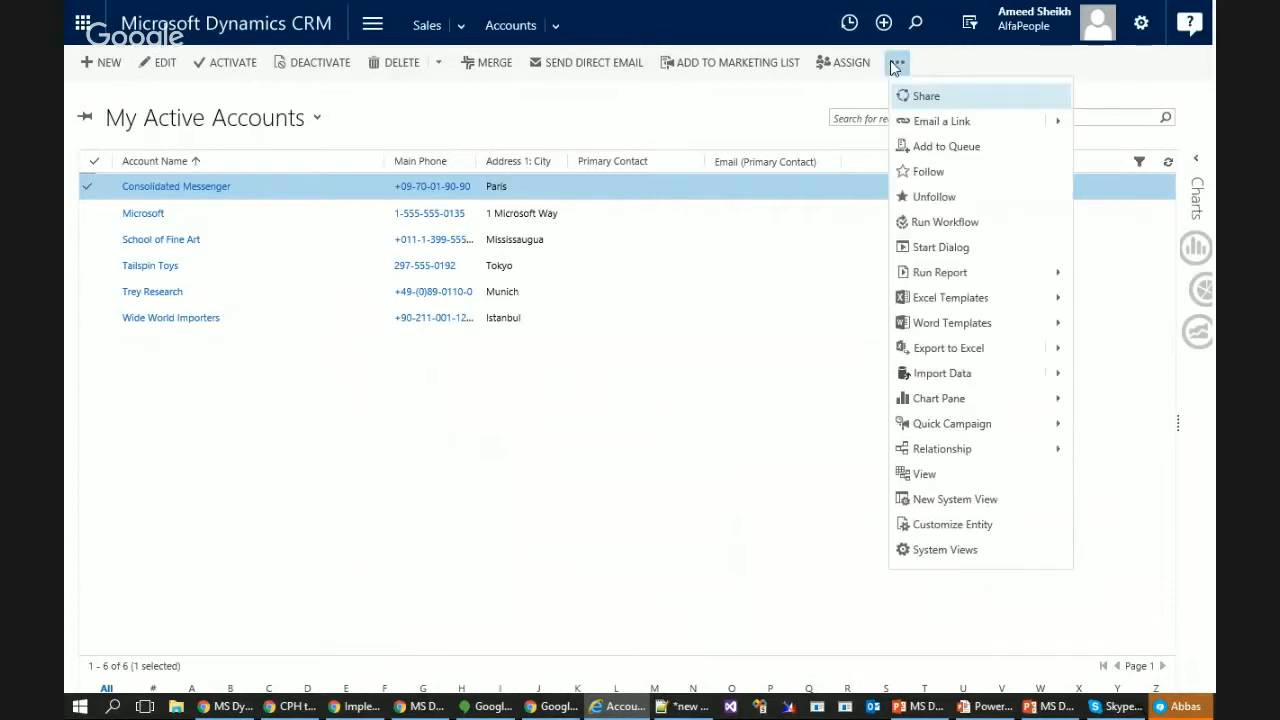
left_click(940, 150)
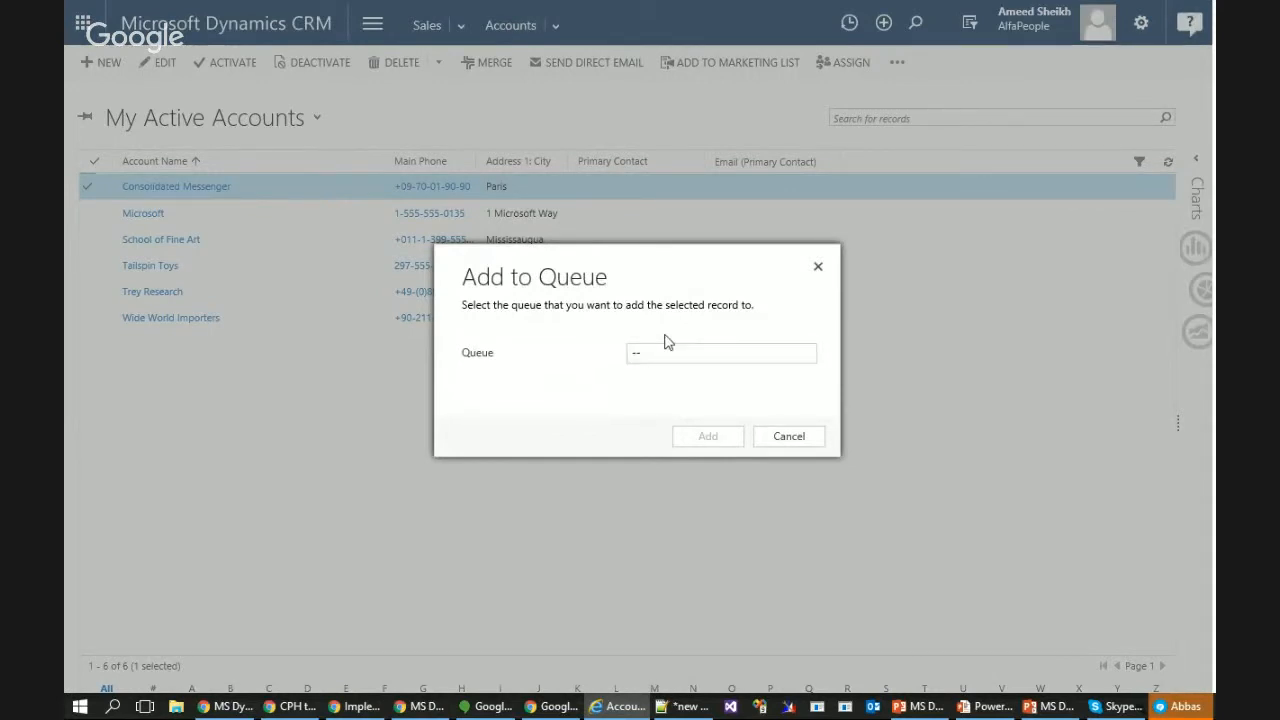
left_click(684, 354)
left_click(807, 357)
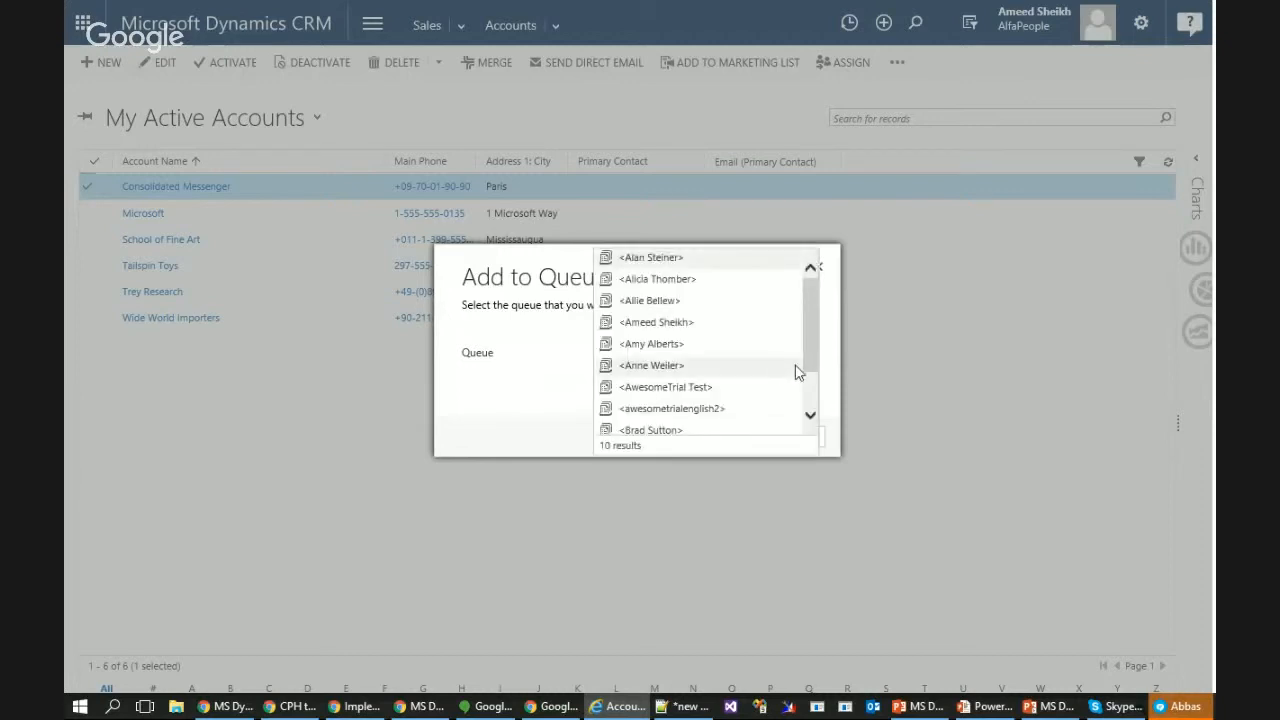
scroll(800, 385, "down", 3)
scroll(688, 408, "up", 1)
scroll(688, 410, "down", 2)
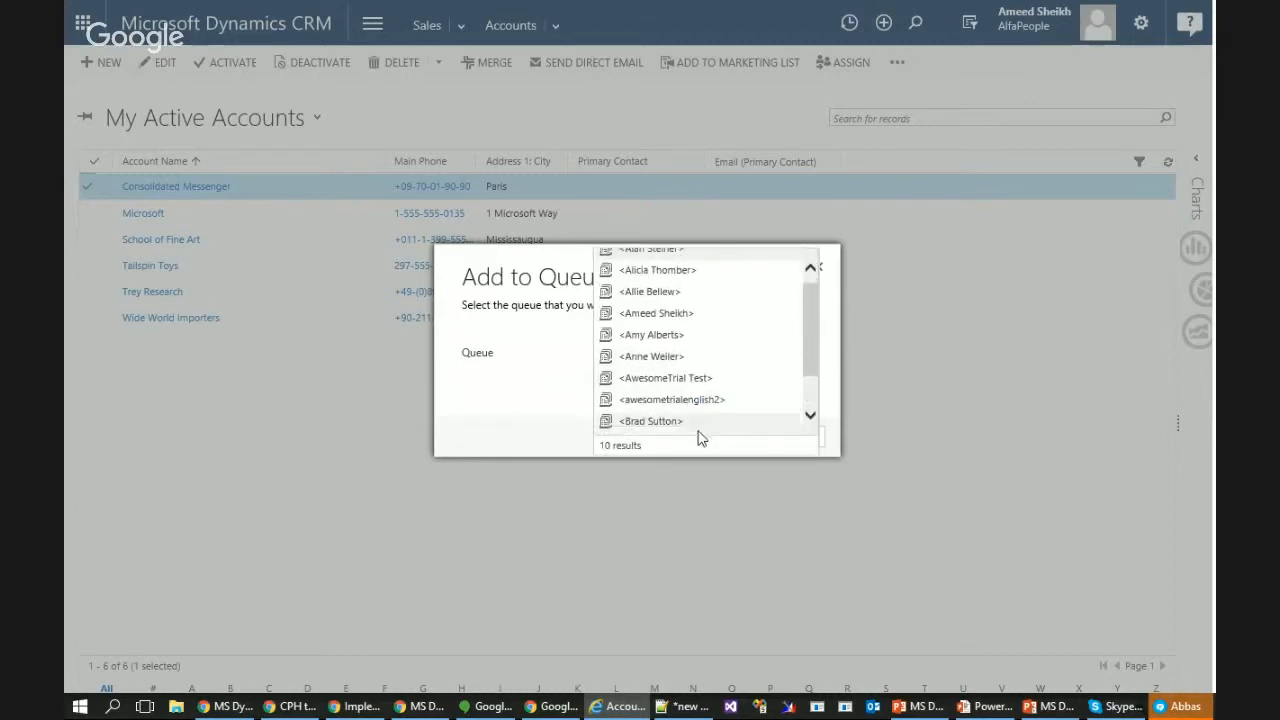
left_click(835, 417)
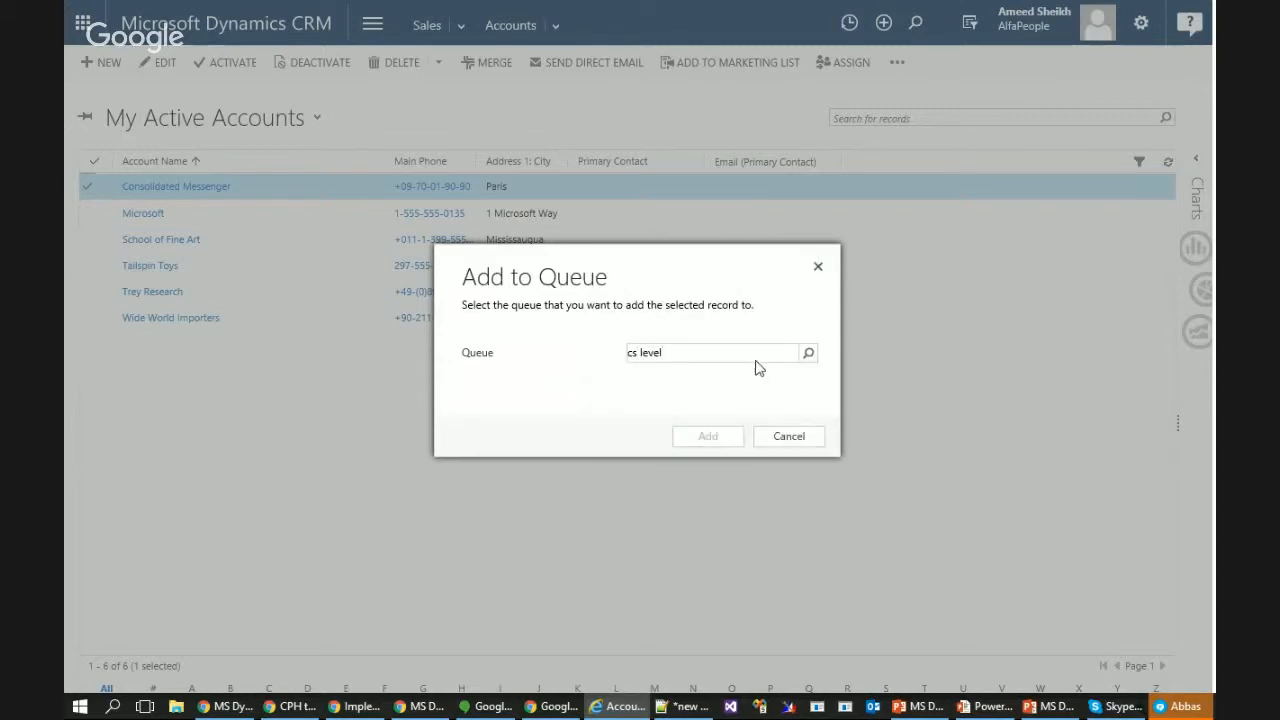
left_click(756, 363)
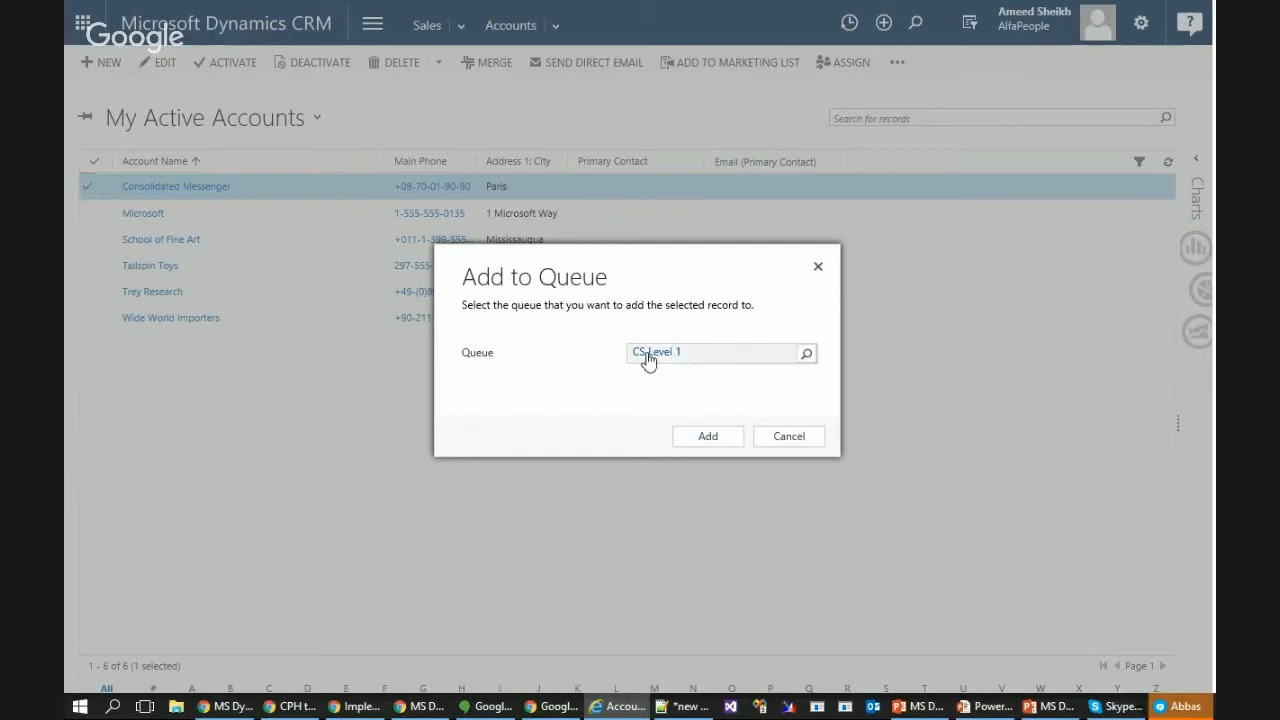
left_click(709, 440)
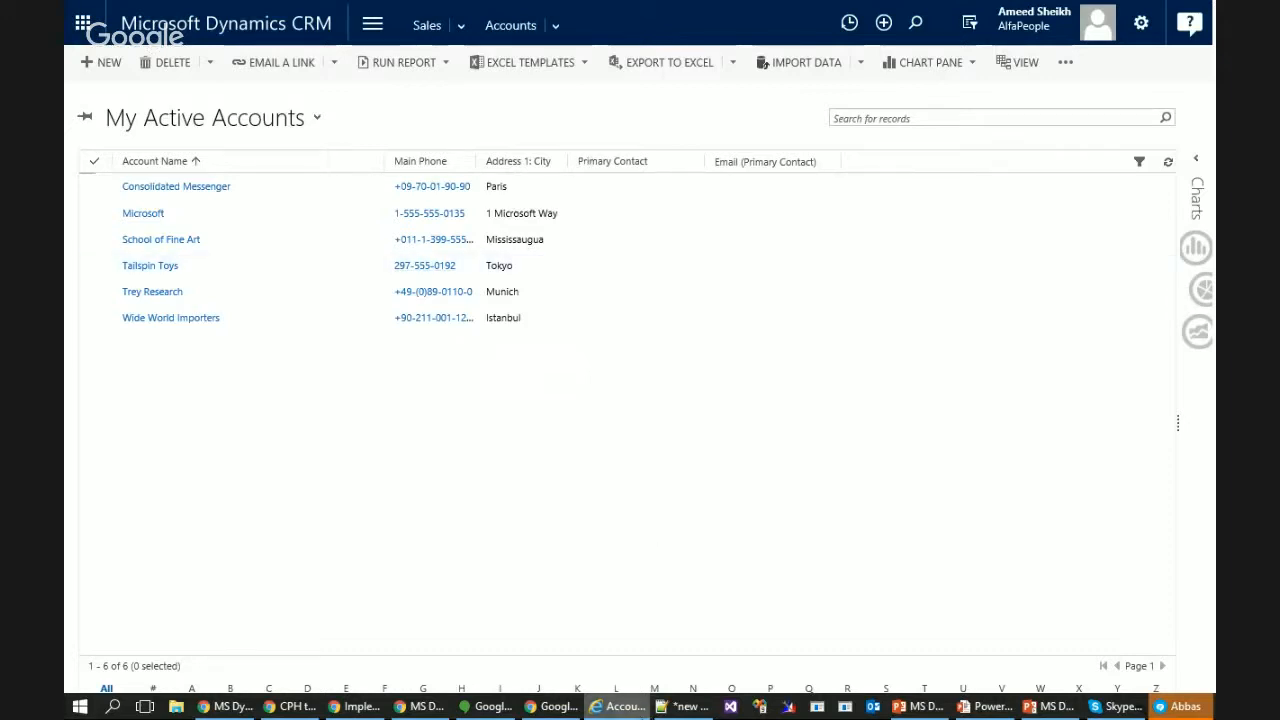
Open the Queues list in the Service area and show the CS Level 1 items available to work on
left_click(372, 24)
left_click(310, 108)
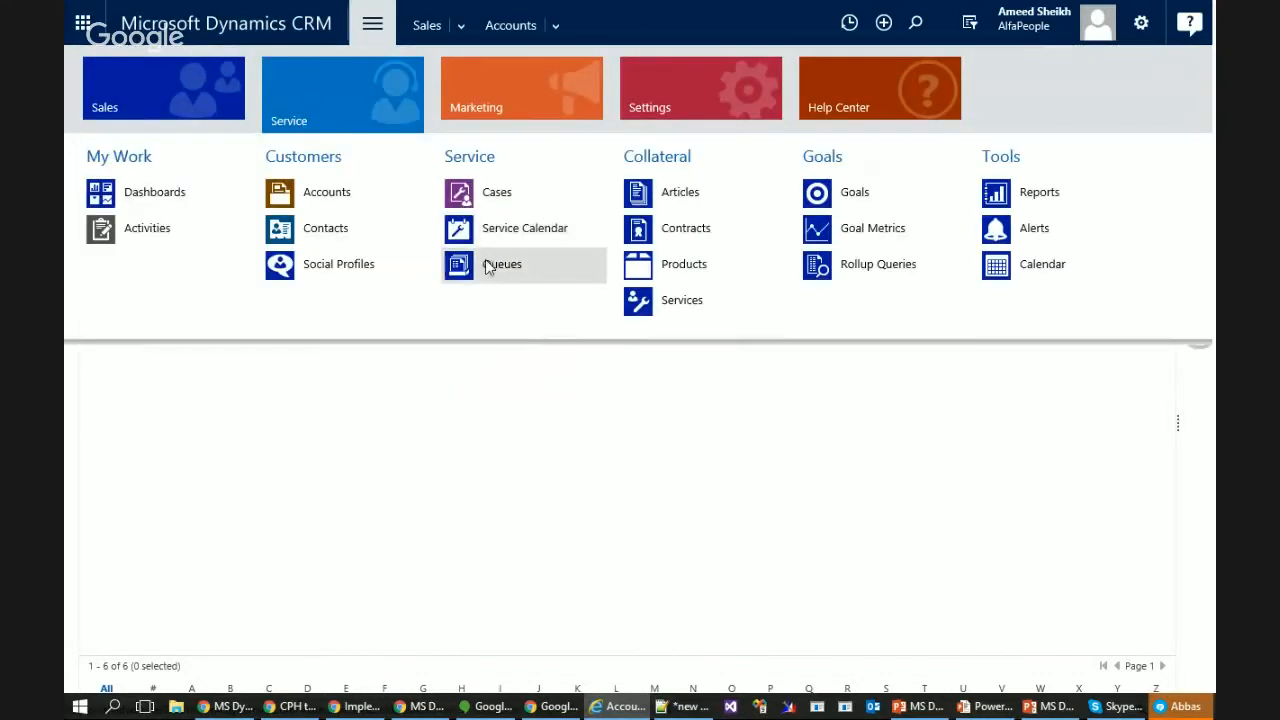
left_click(490, 272)
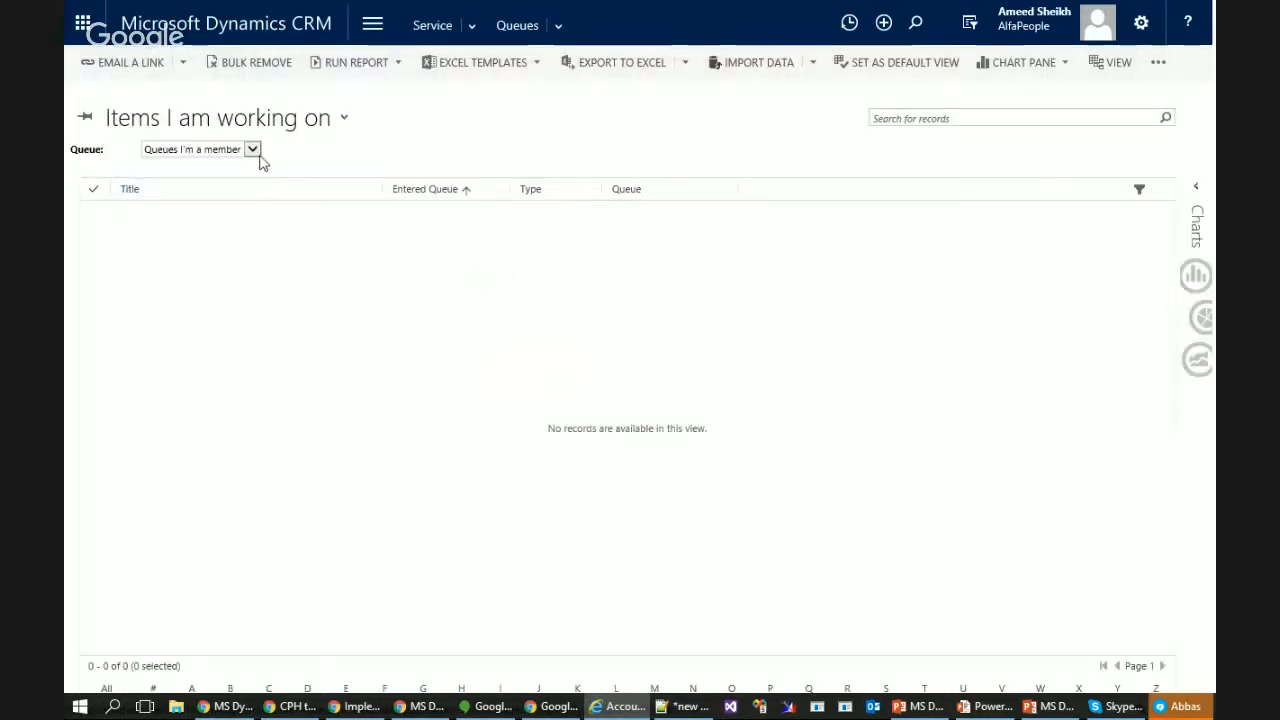
left_click(253, 151)
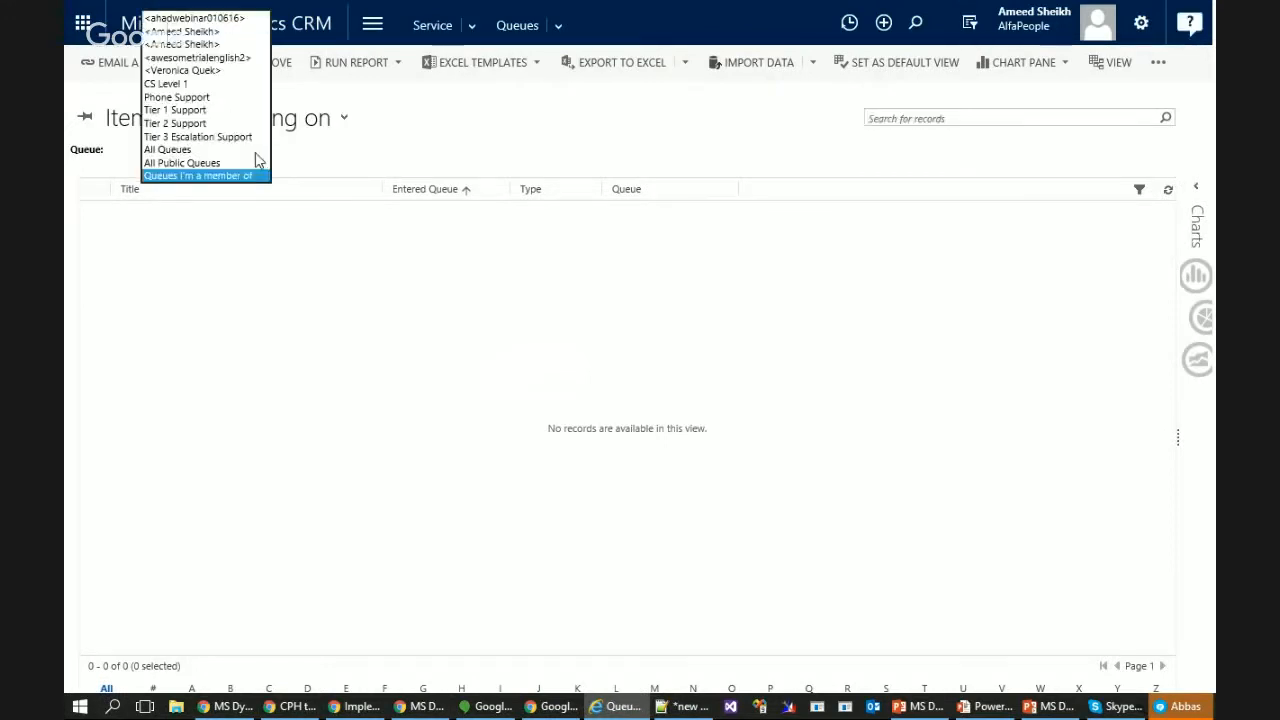
left_click(209, 88)
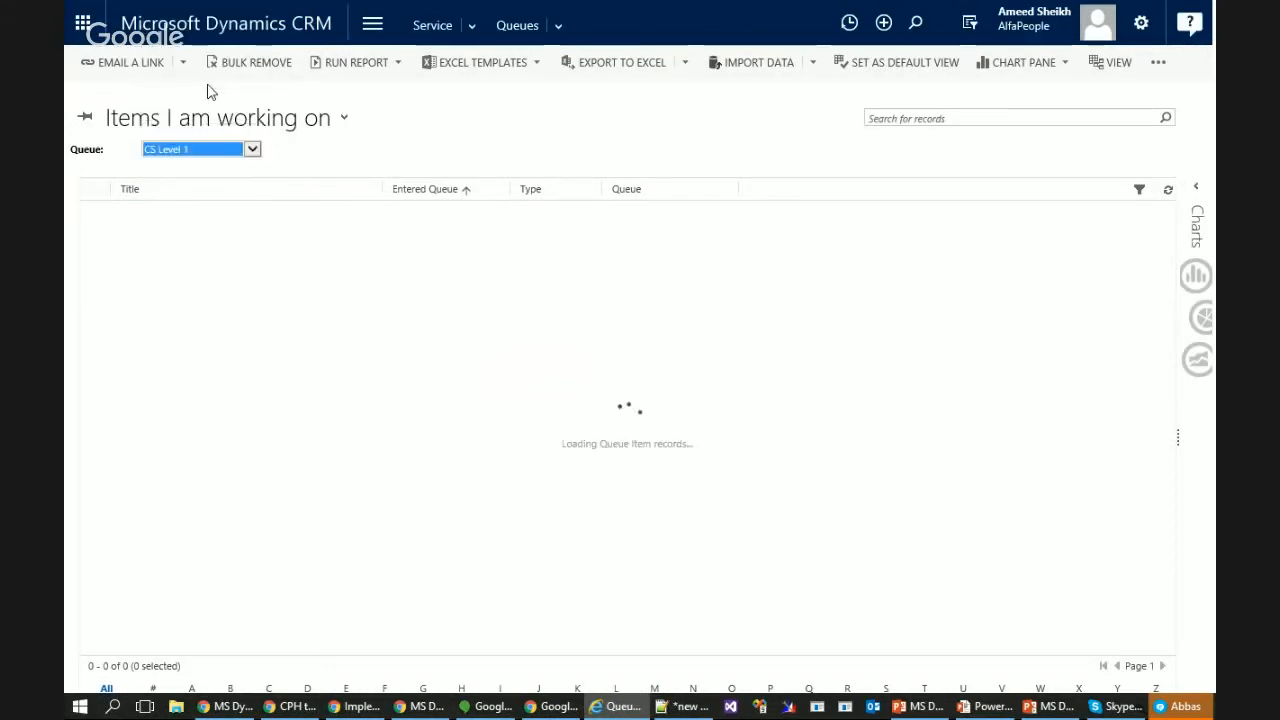
left_click(341, 121)
left_click(224, 246)
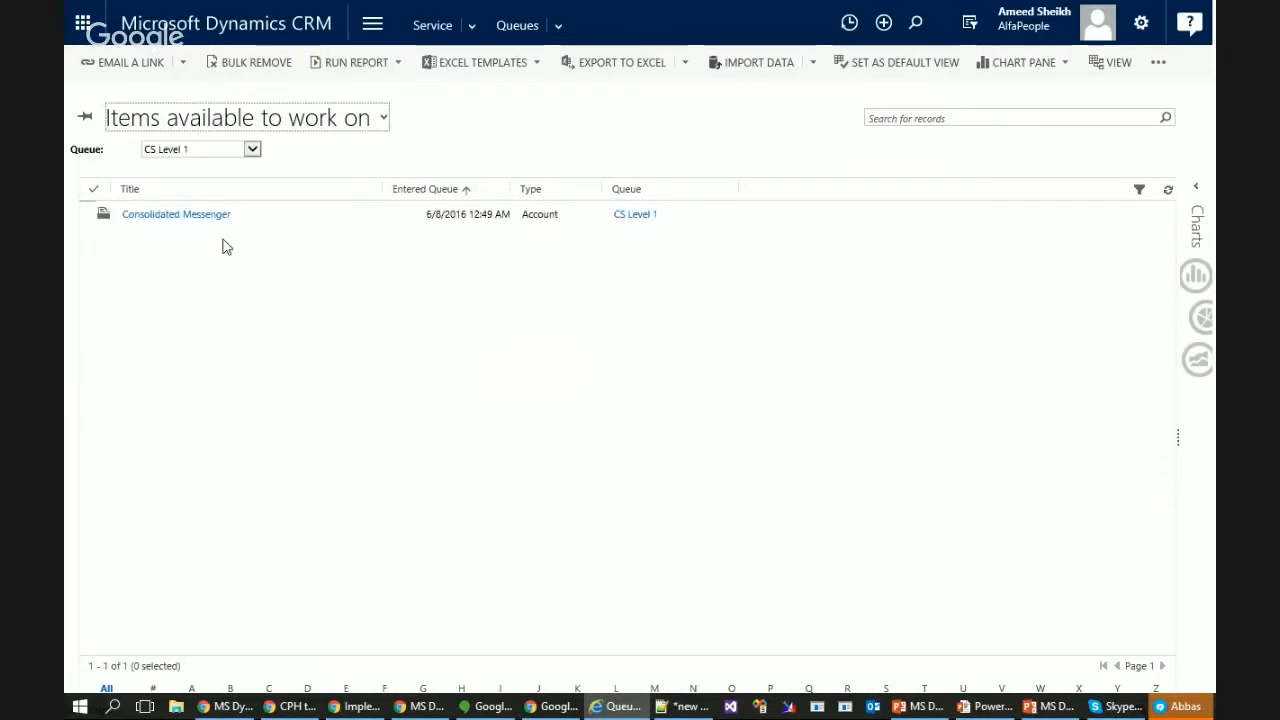
Pick the Consolidated Messenger item without removing it from the queue, and switch to the Items I am working on view
left_click(308, 224)
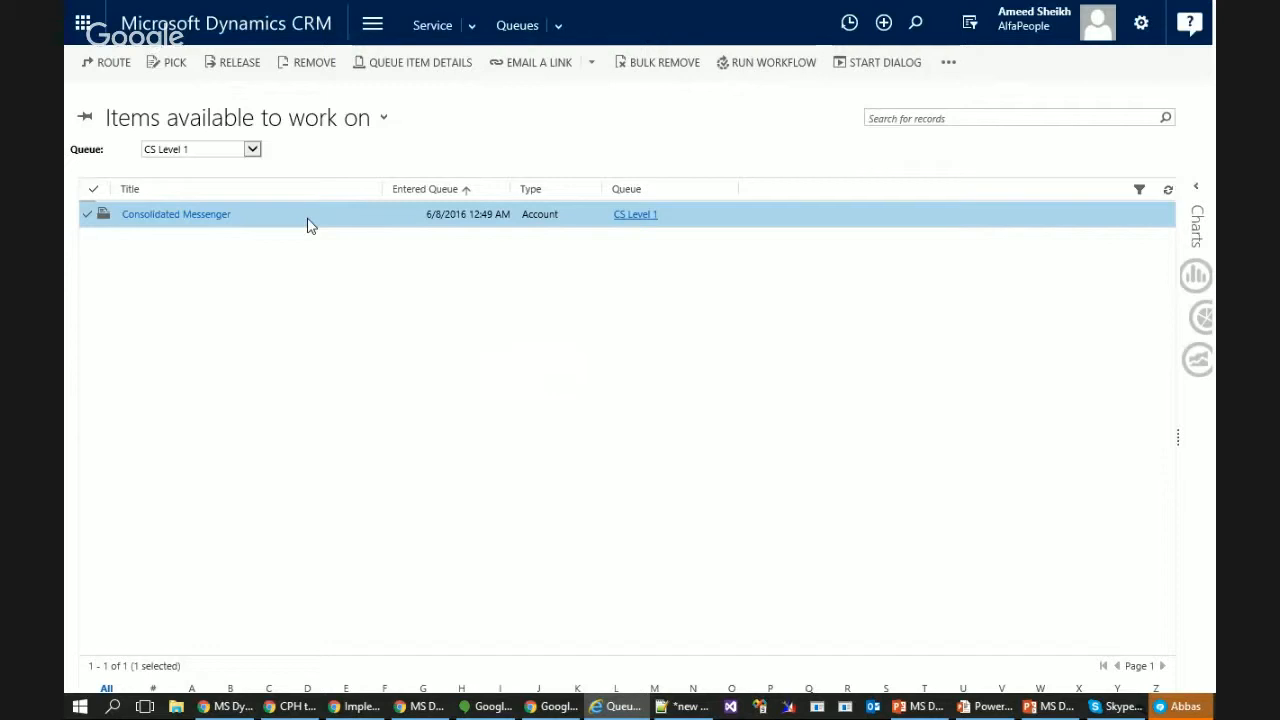
left_click(176, 66)
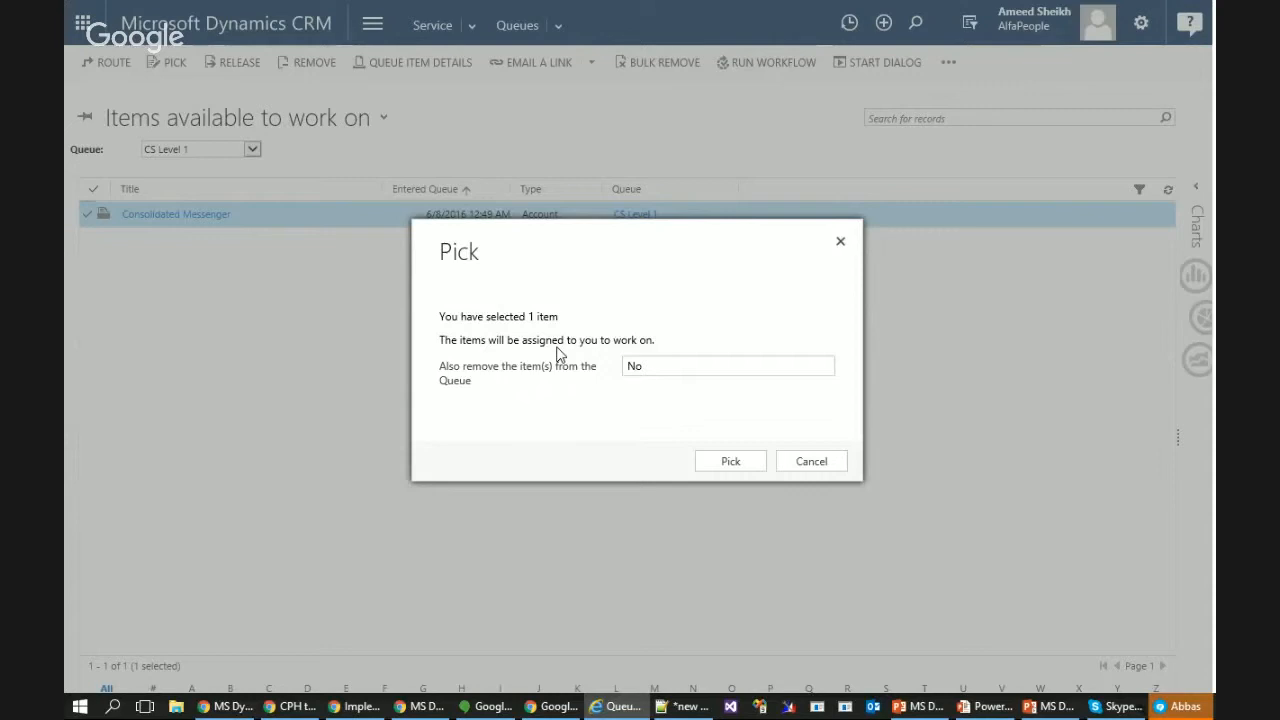
left_click(716, 468)
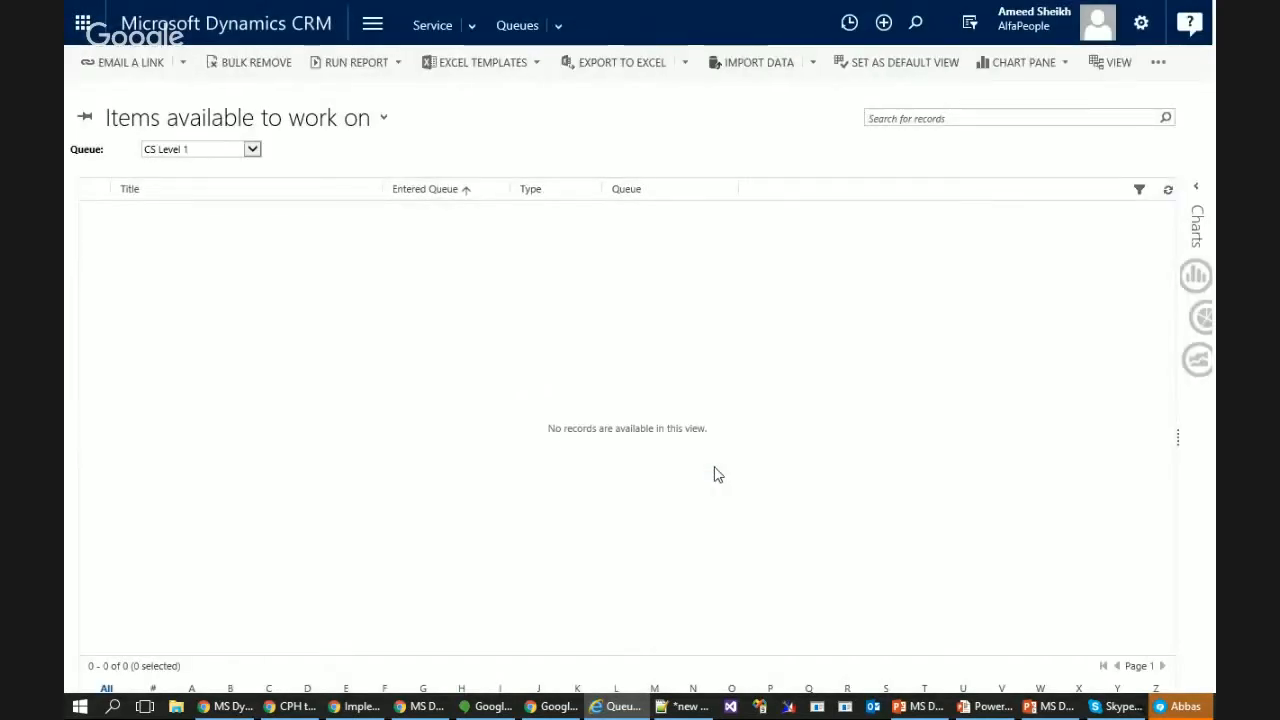
left_click(382, 120)
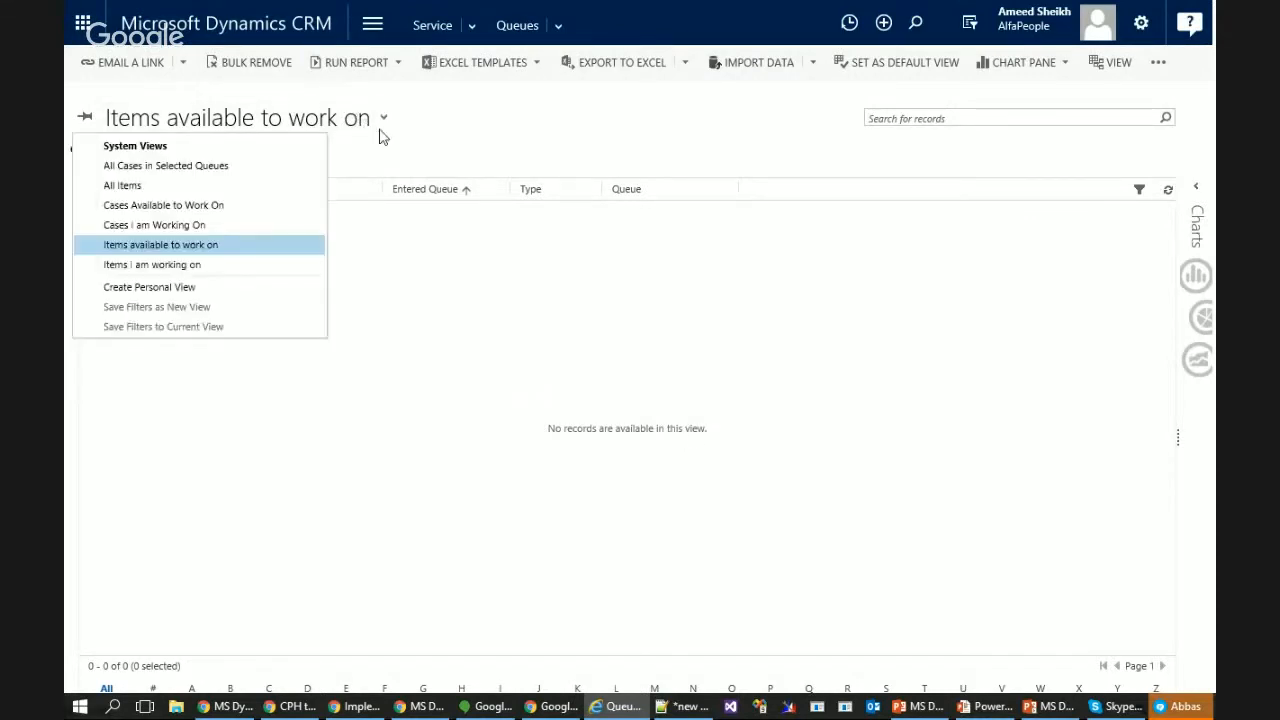
left_click(160, 265)
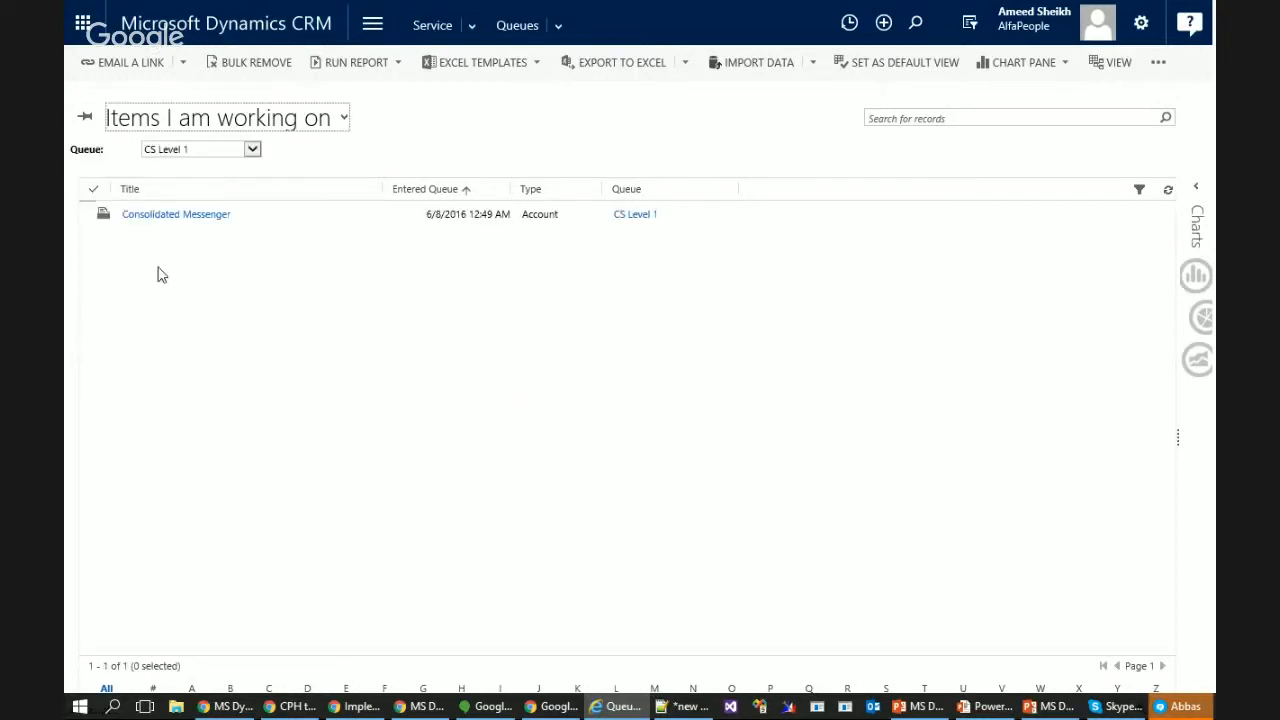
View the queue item details of Consolidated Messenger and open the linked account record
left_click(312, 216)
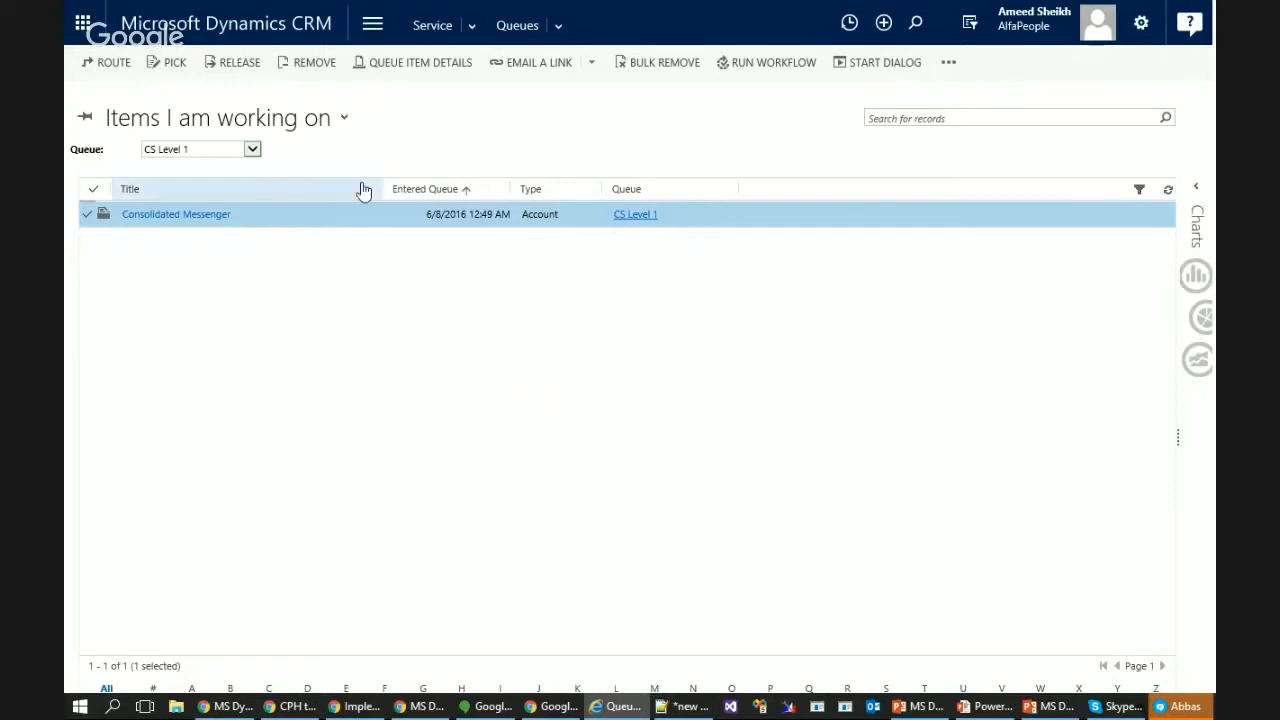
left_click(449, 63)
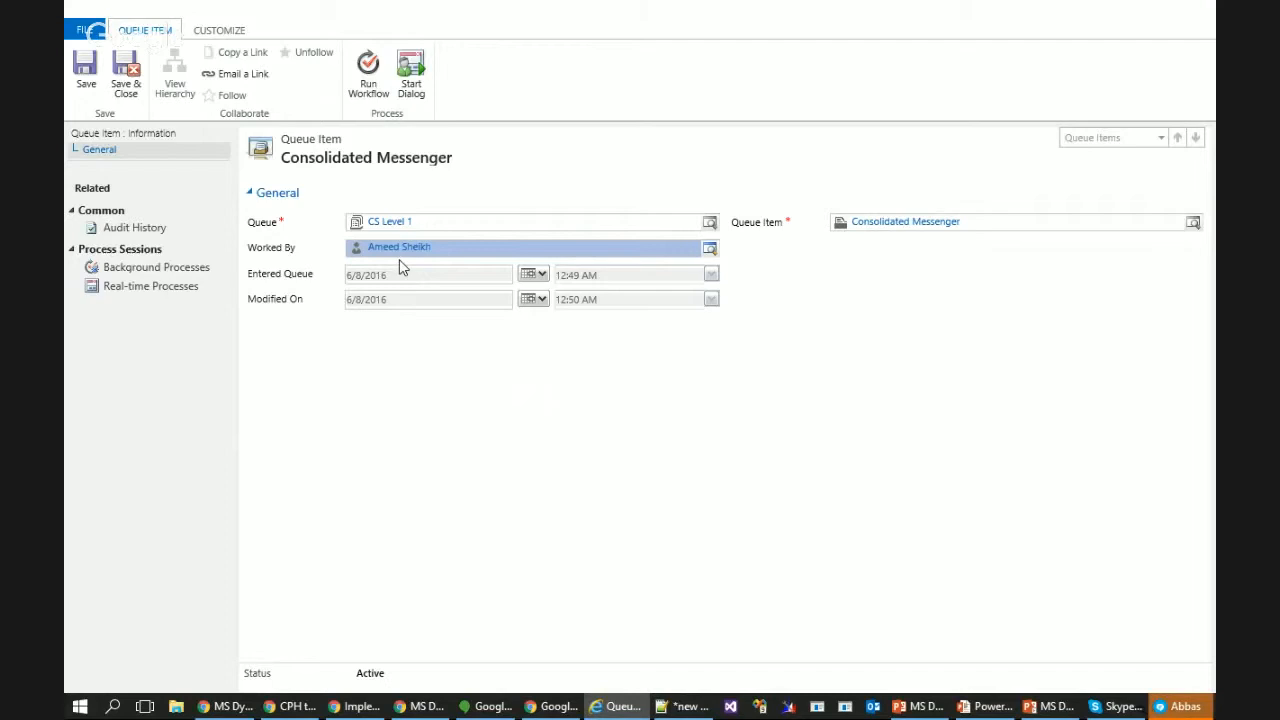
left_click(913, 226)
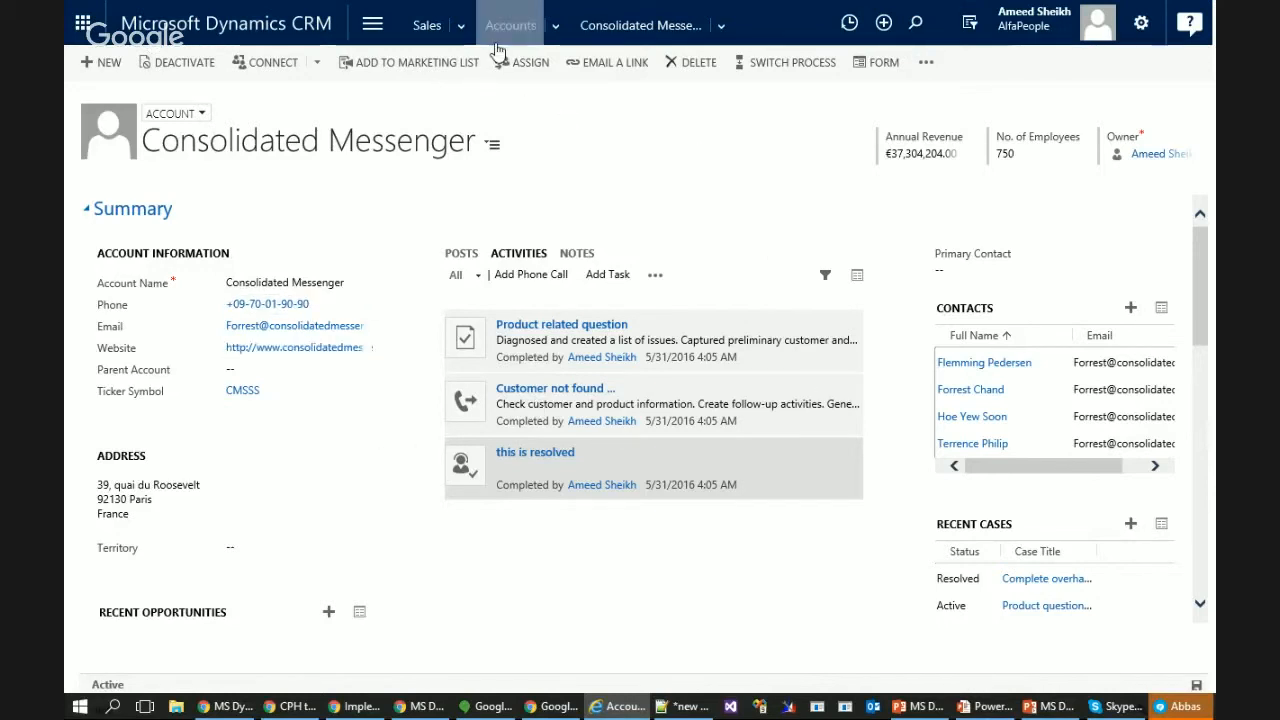
mouse_move(383, 10)
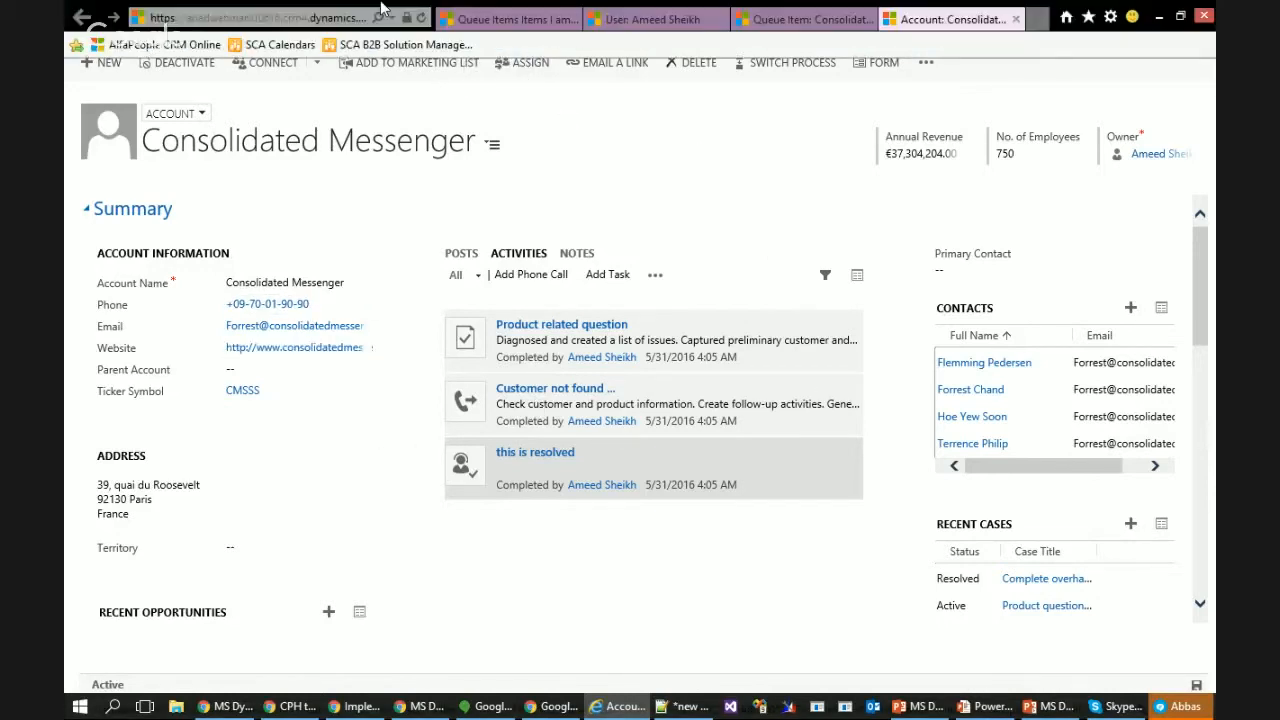